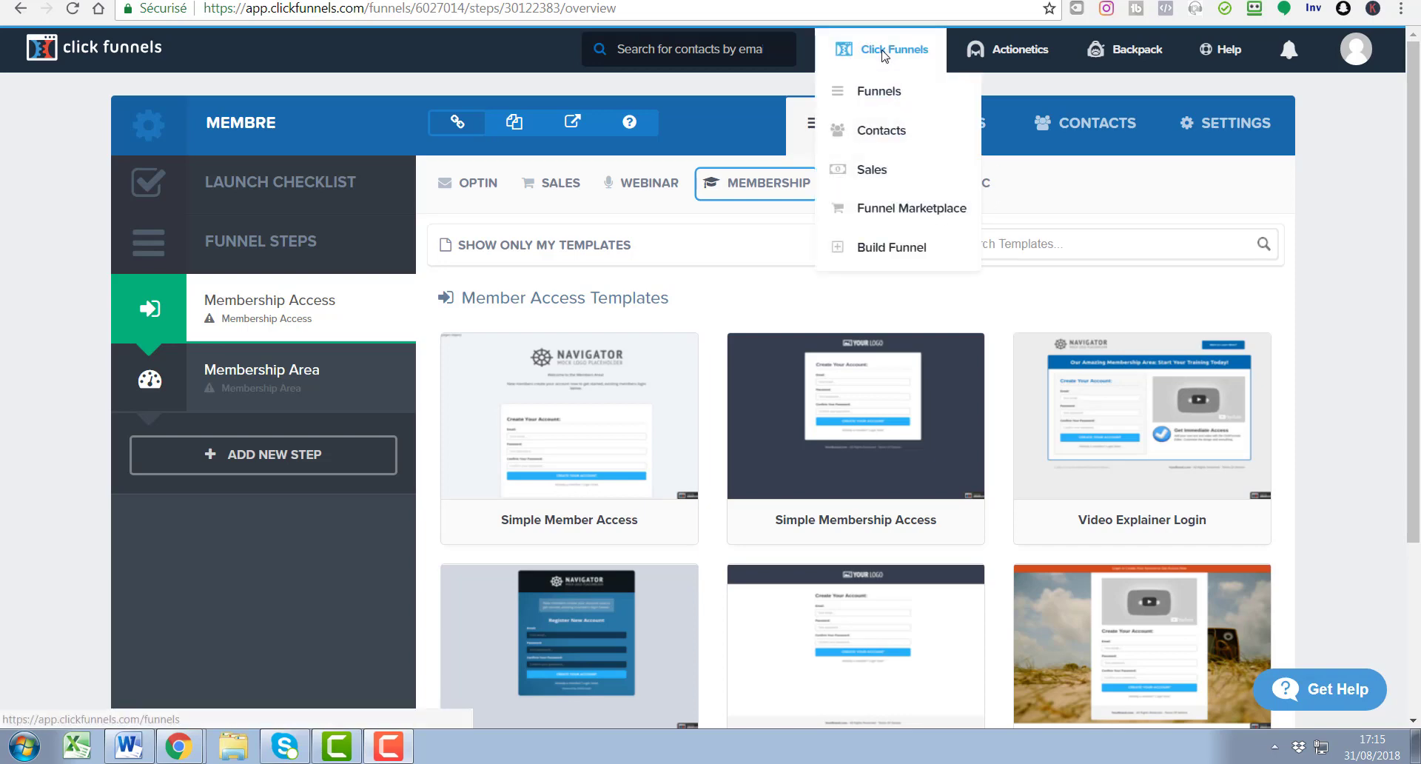
- View the funnel types offered for selling a product in the classic funnel builder, without building a new funnel
mouse_move(874, 330)
mouse_move(896, 44)
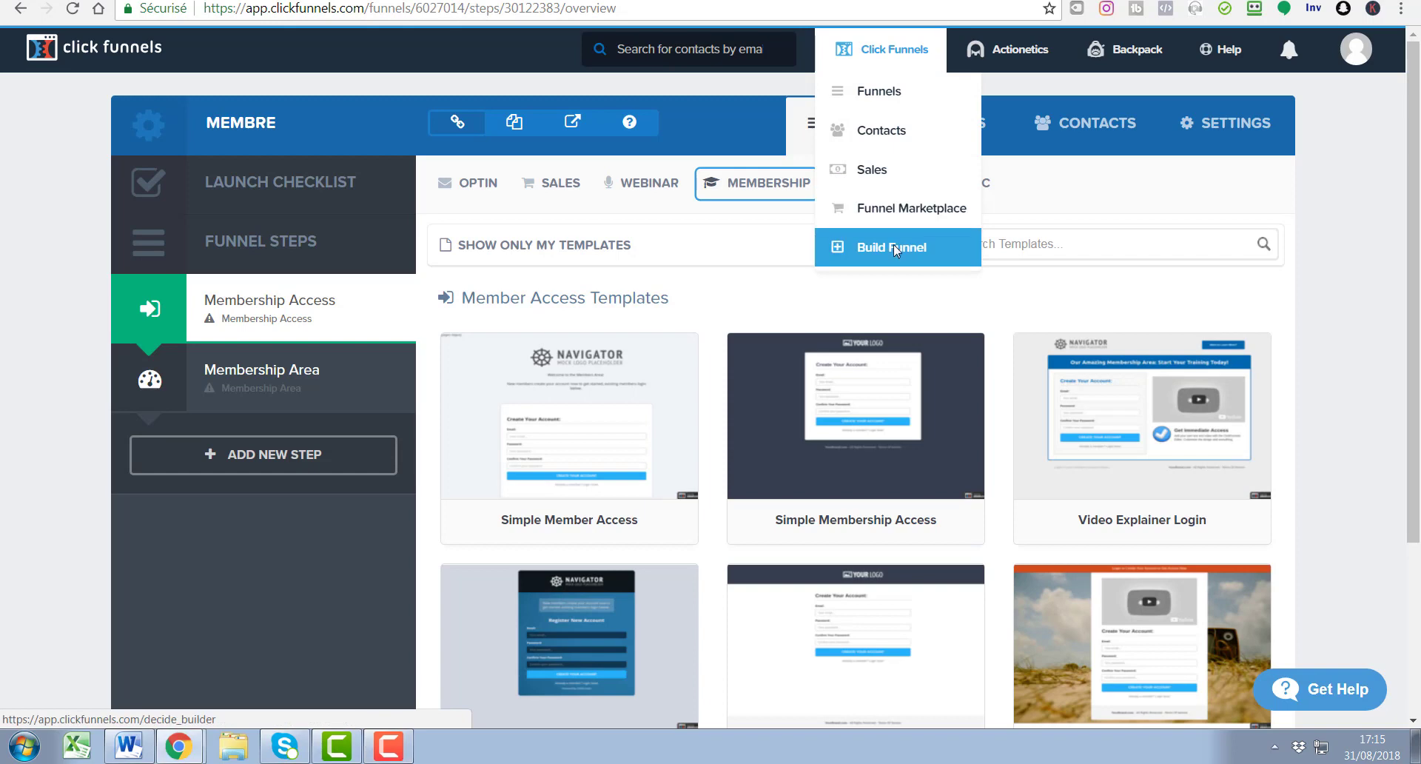
left_click(895, 244)
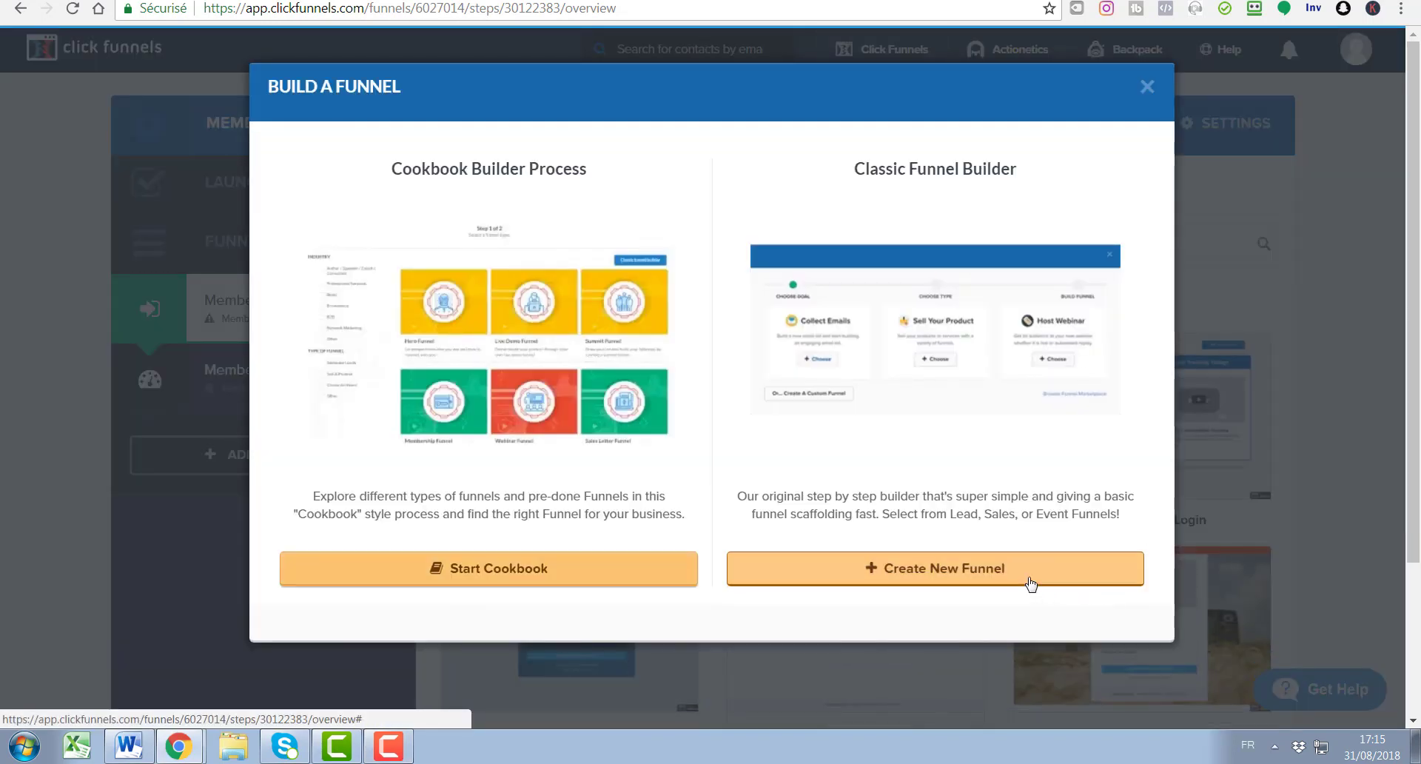
left_click(1031, 583)
left_click(708, 361)
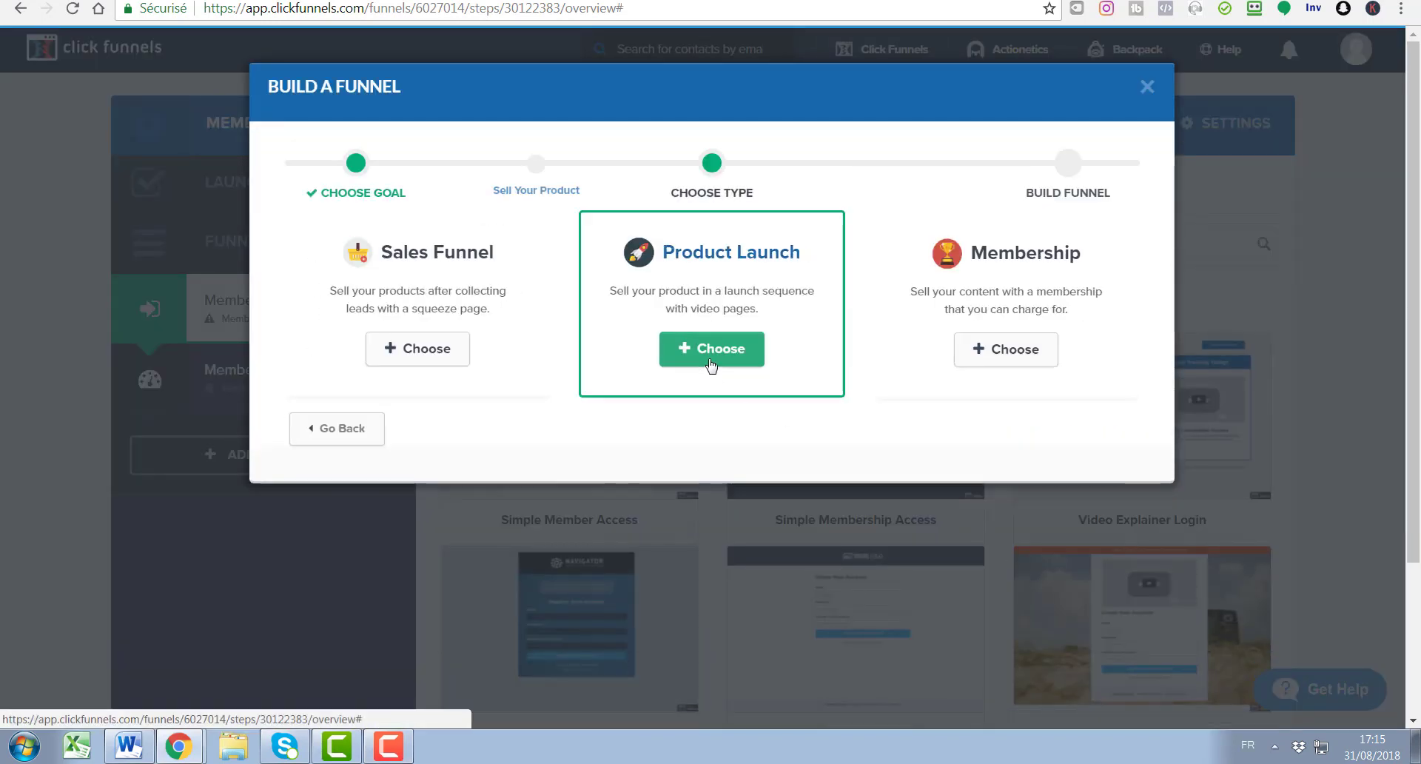
left_click(1147, 88)
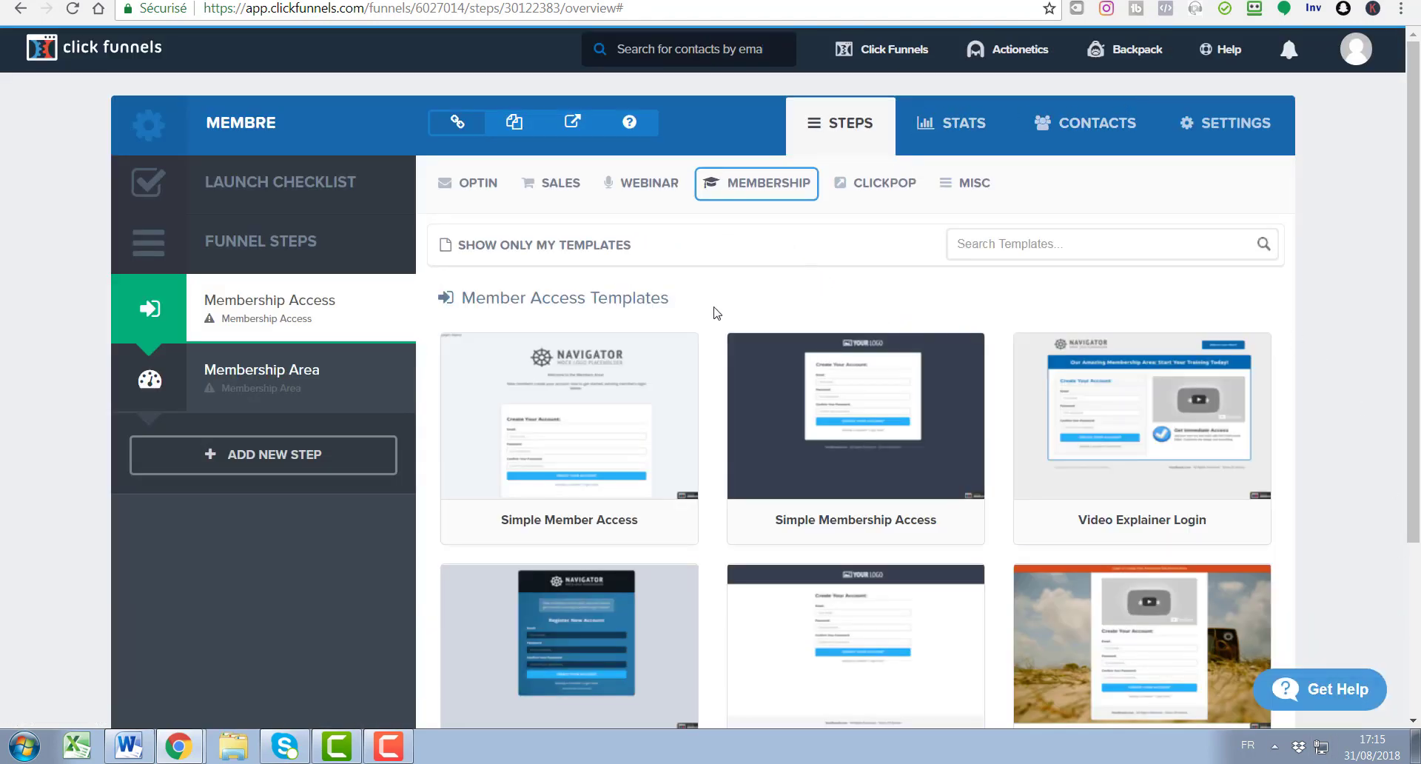
- Apply the Gradient Member Access template to the Membership Access step and open its page for editing
scroll(715, 312, "down", 2)
scroll(715, 312, "down", 1)
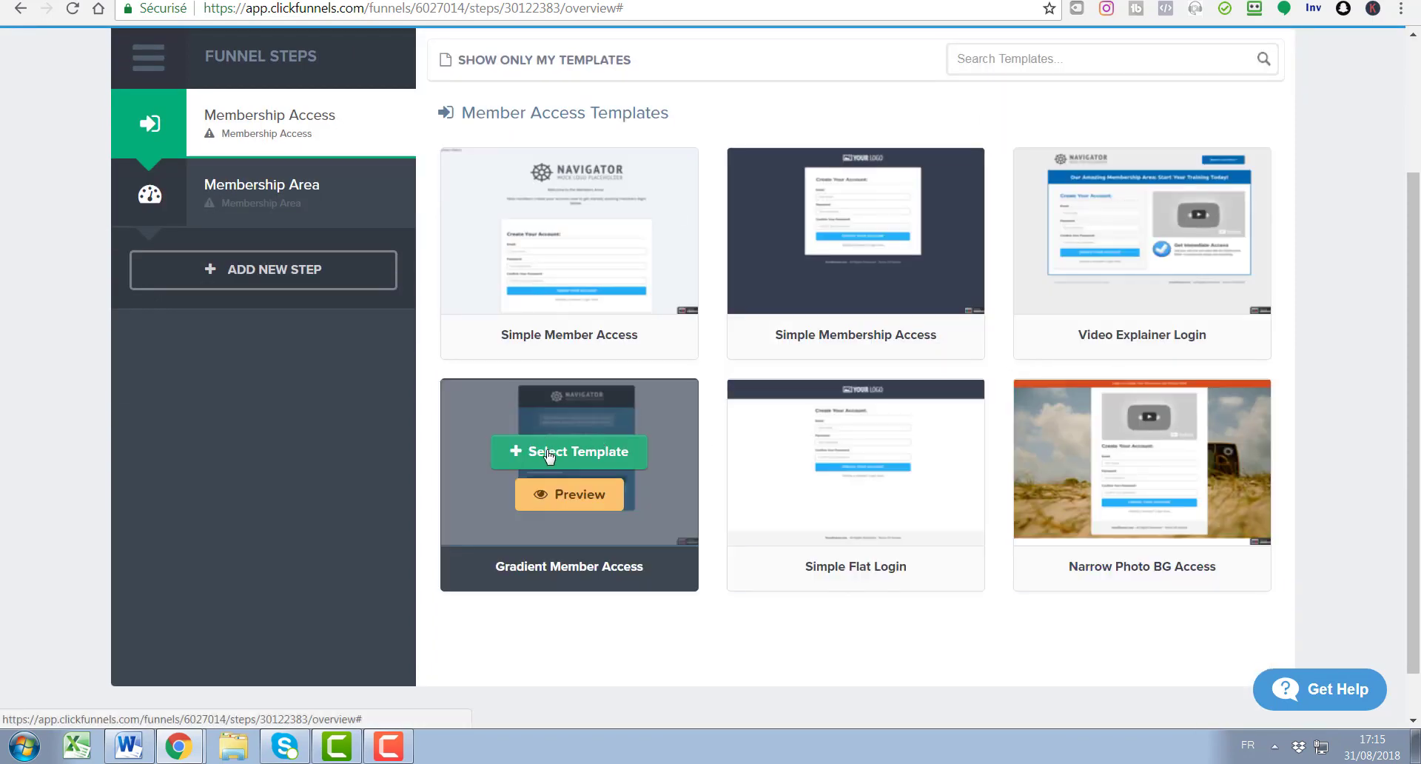
left_click(547, 453)
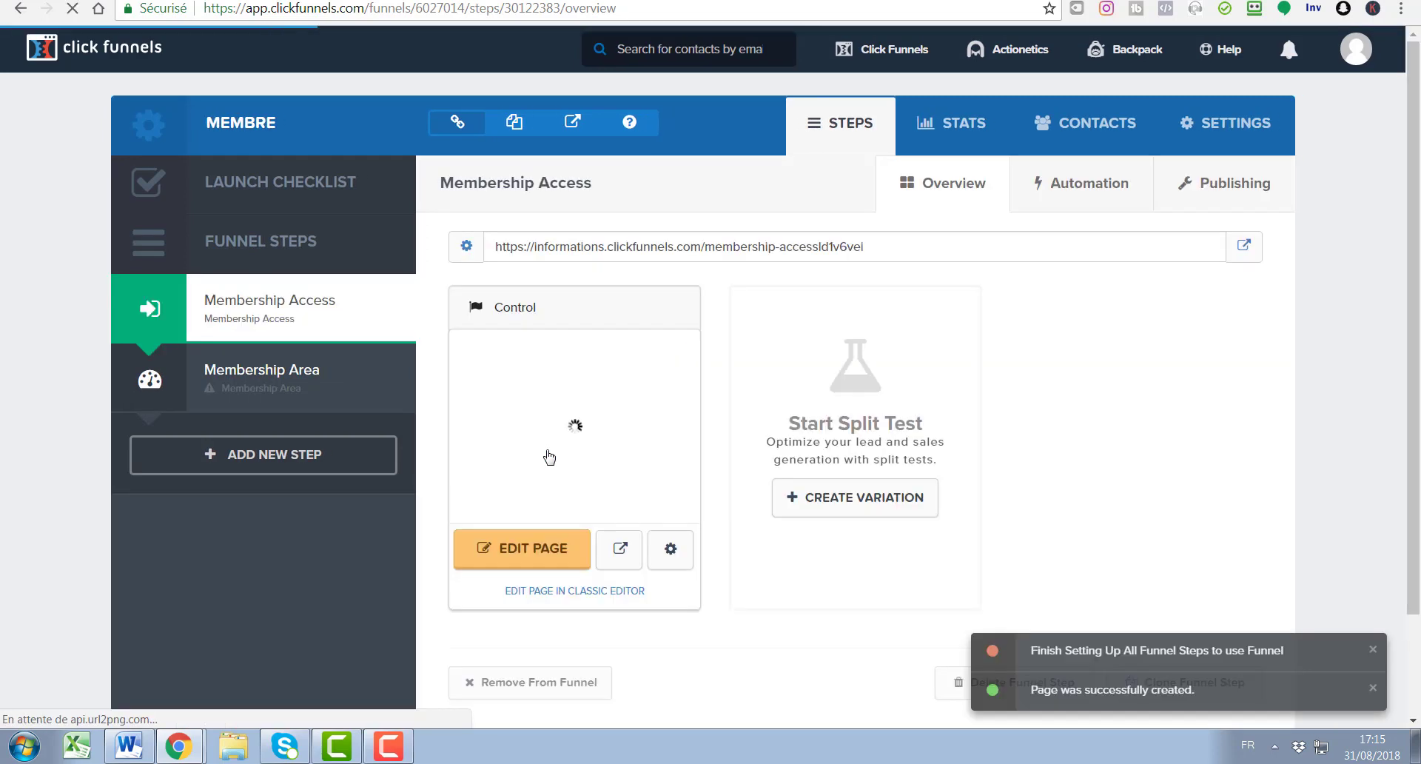
left_click(542, 550)
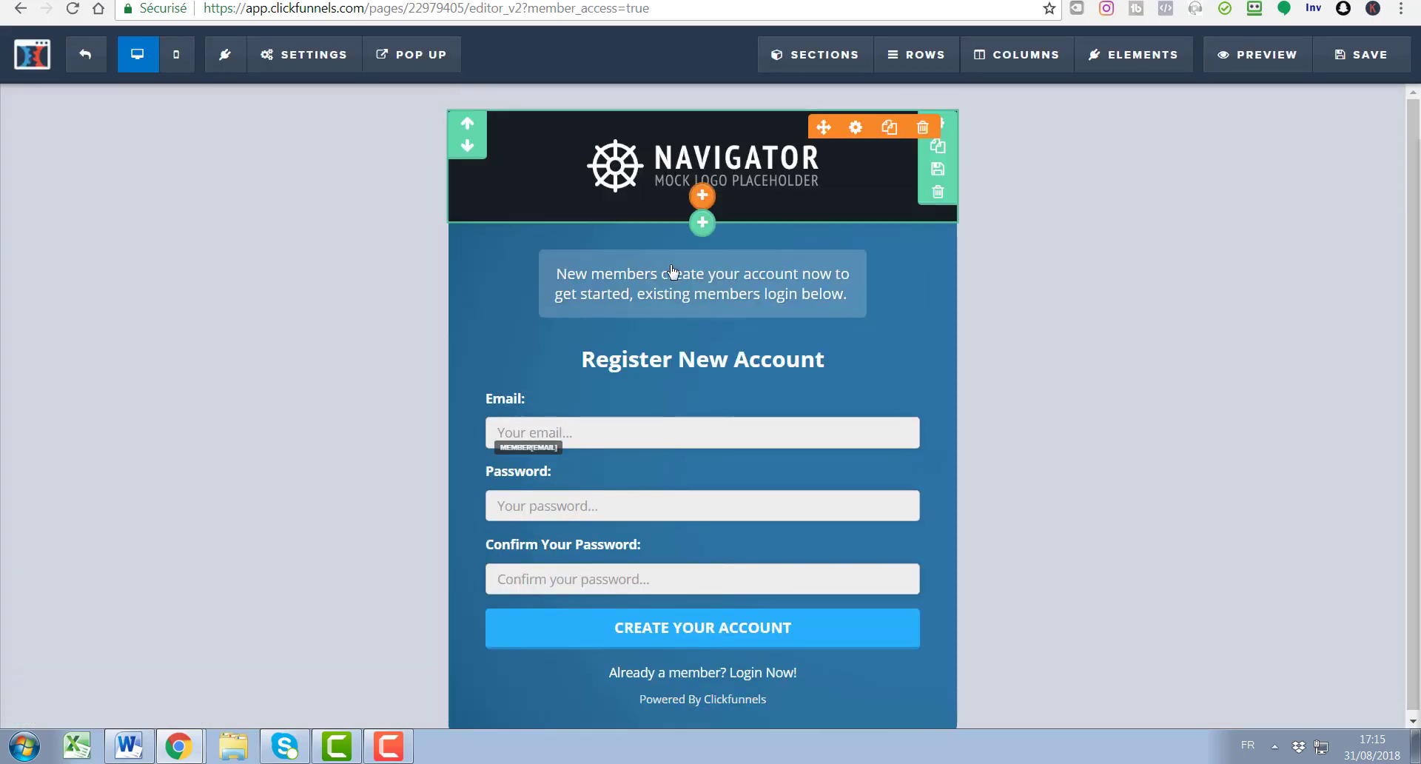
- Delete the new-members notice above the form and set the register headline to "INSCRIPTION + LE NOM"
left_click(904, 238)
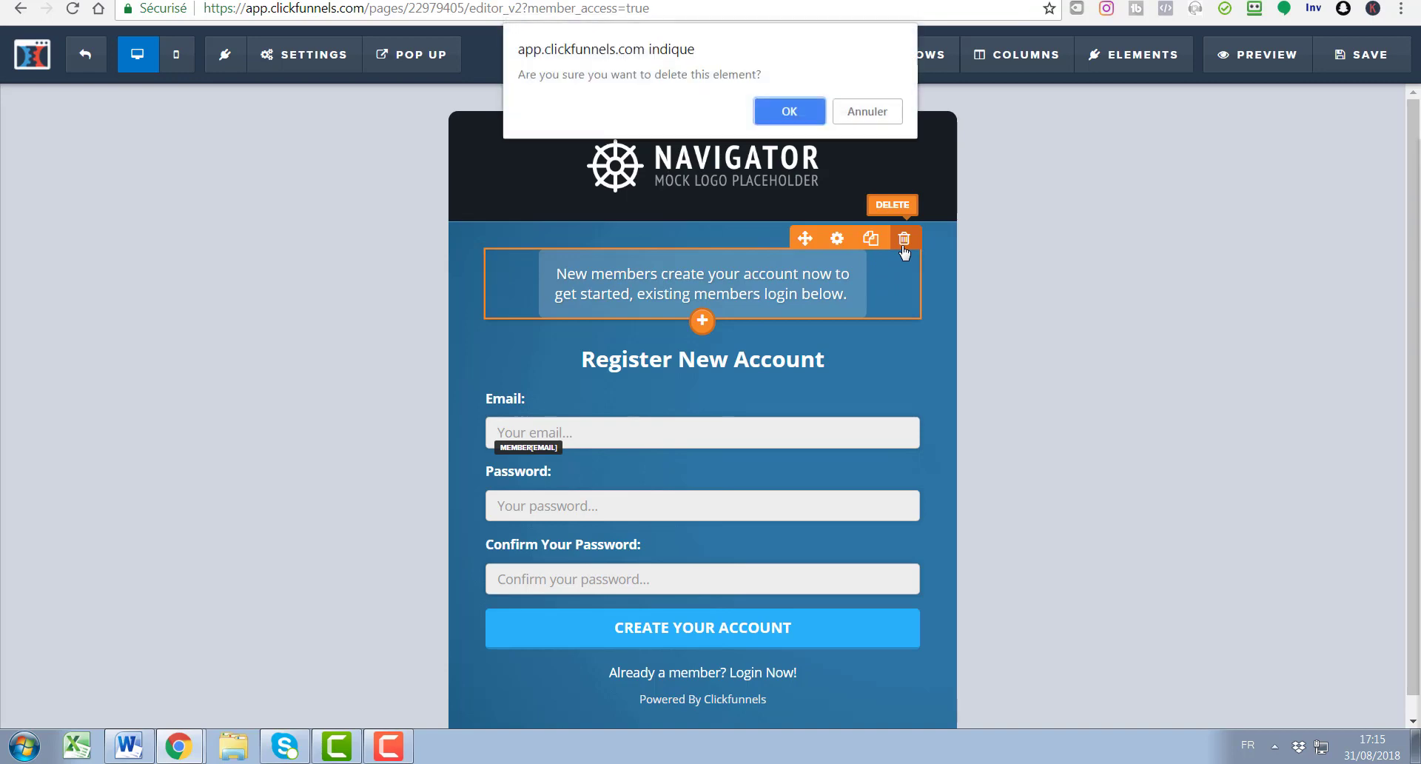
left_click(791, 111)
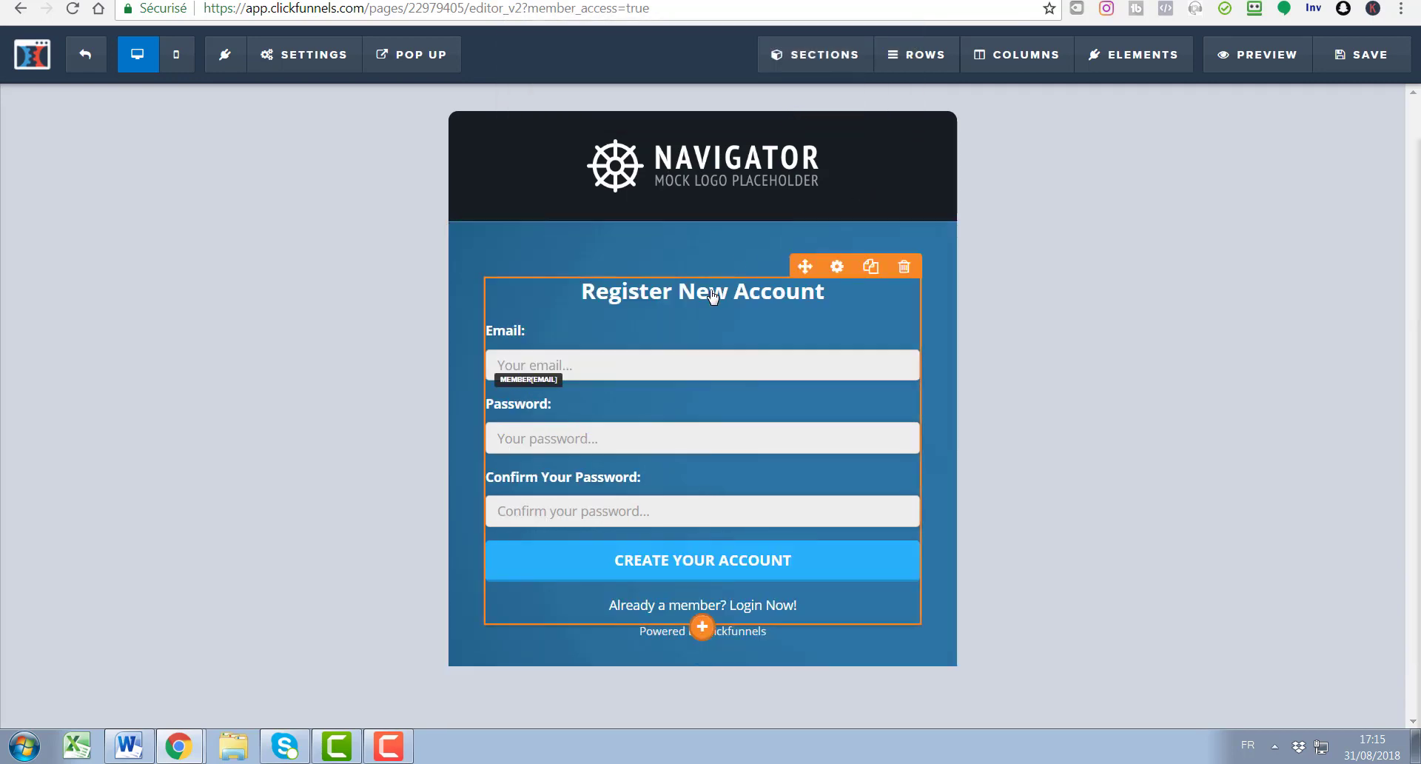
left_click(689, 294)
left_click_drag(1345, 253, 1208, 247)
type("I")
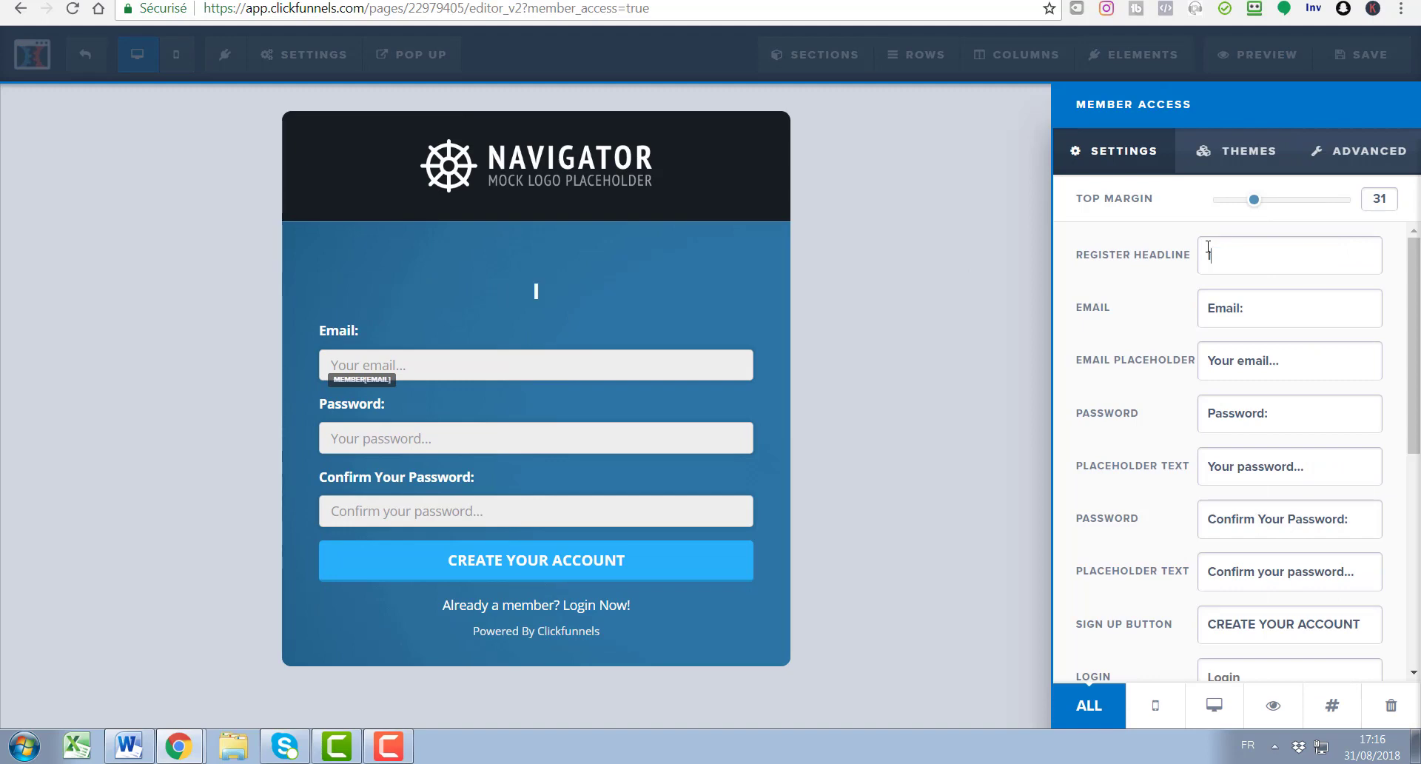
type("NSCRIPT")
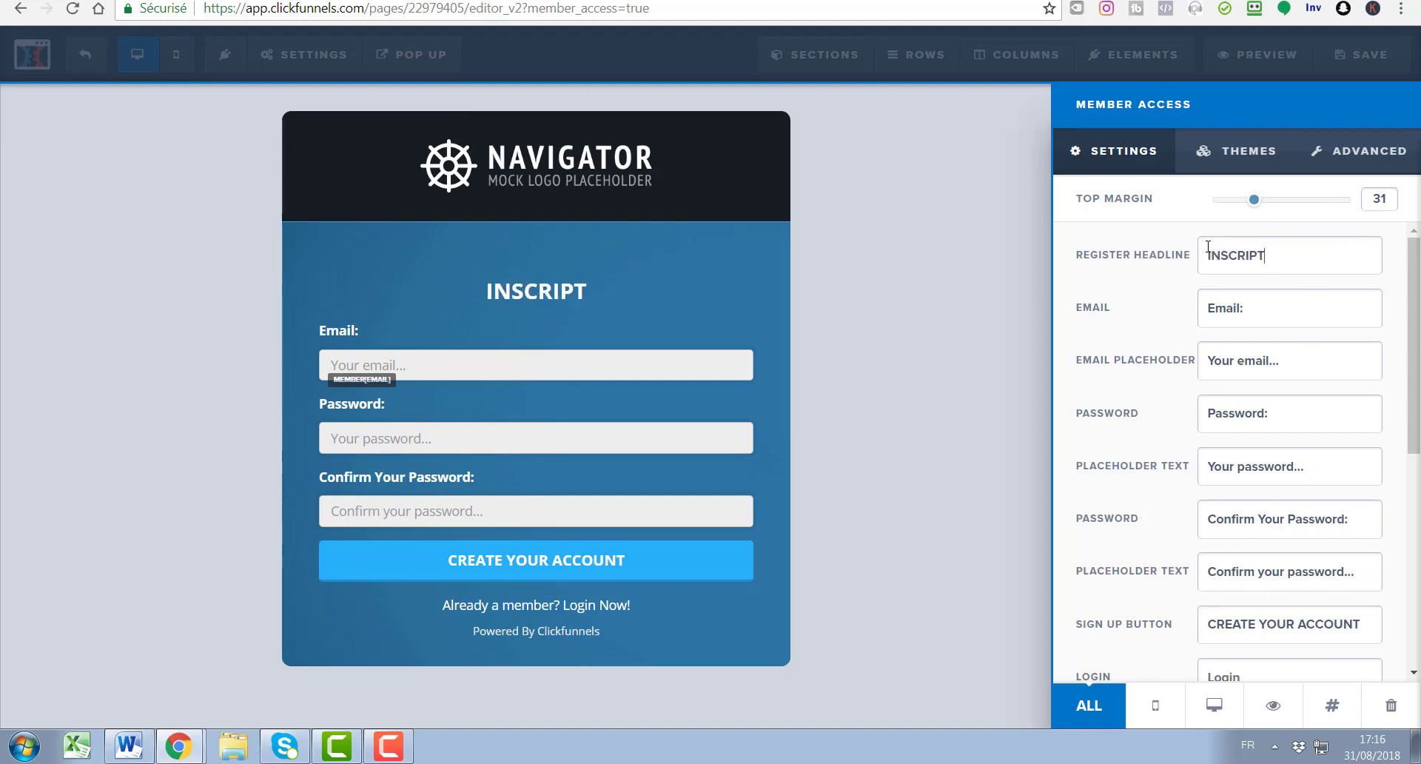
type("ION + ")
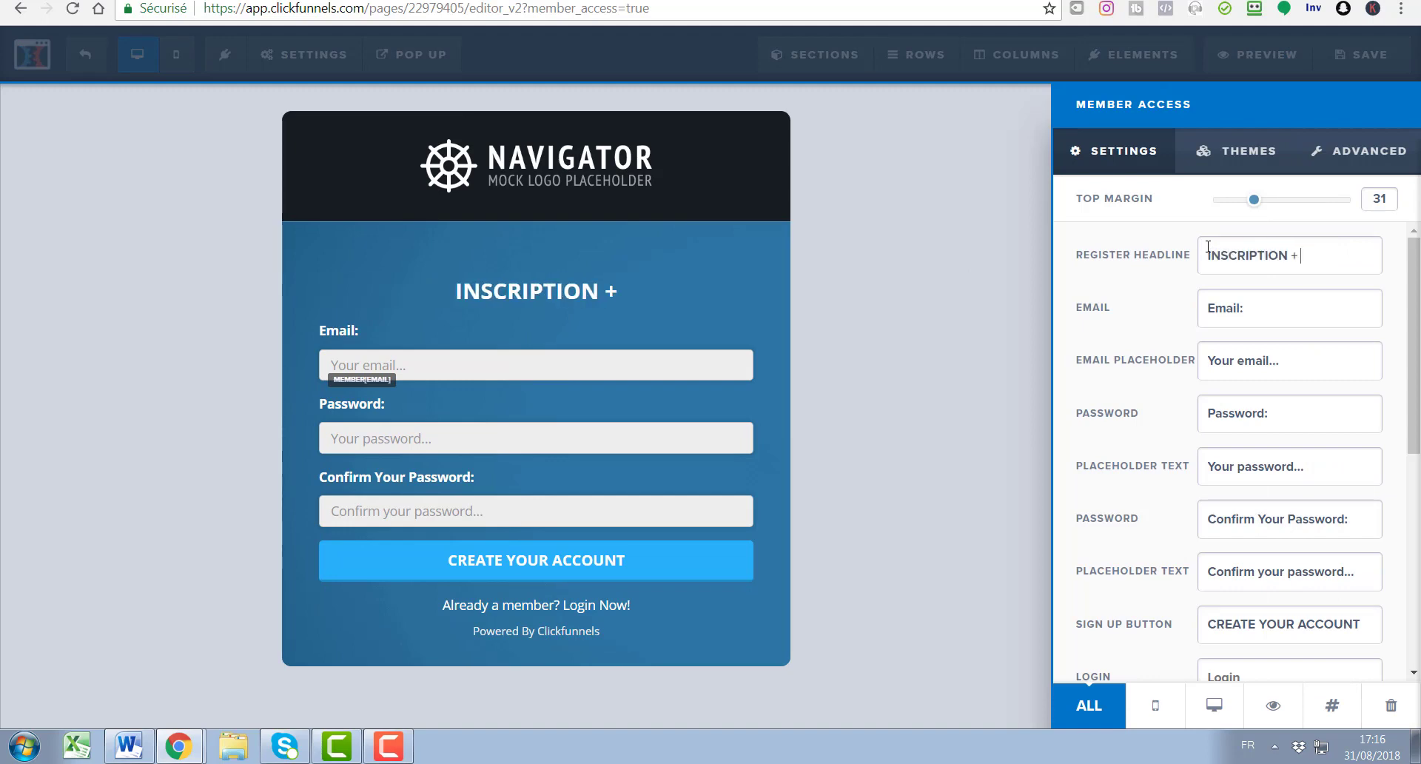
type("LE NOM")
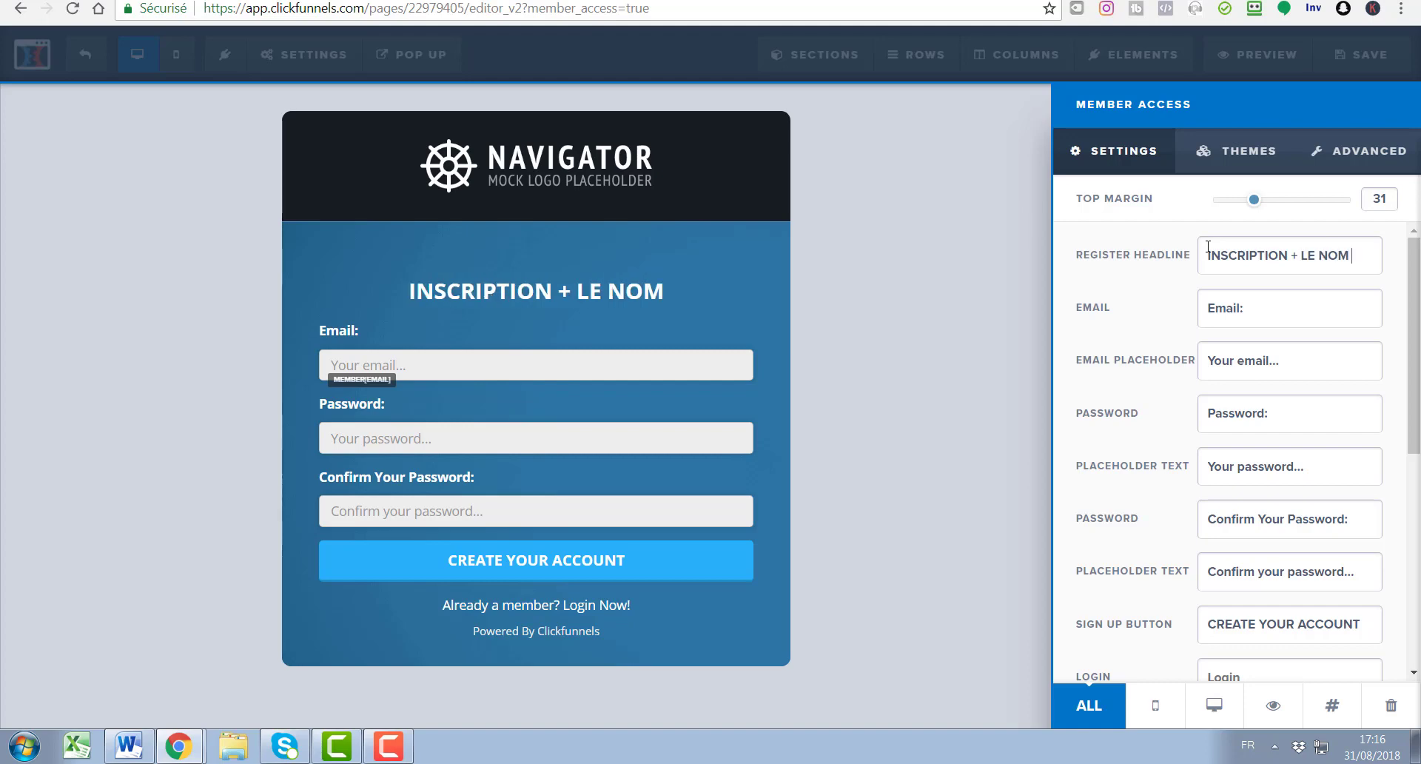
- Set the email placeholder to "Votre email" and both the first password label and its placeholder to "MDP"
left_click_drag(1295, 360, 1202, 360)
type("Votre ema")
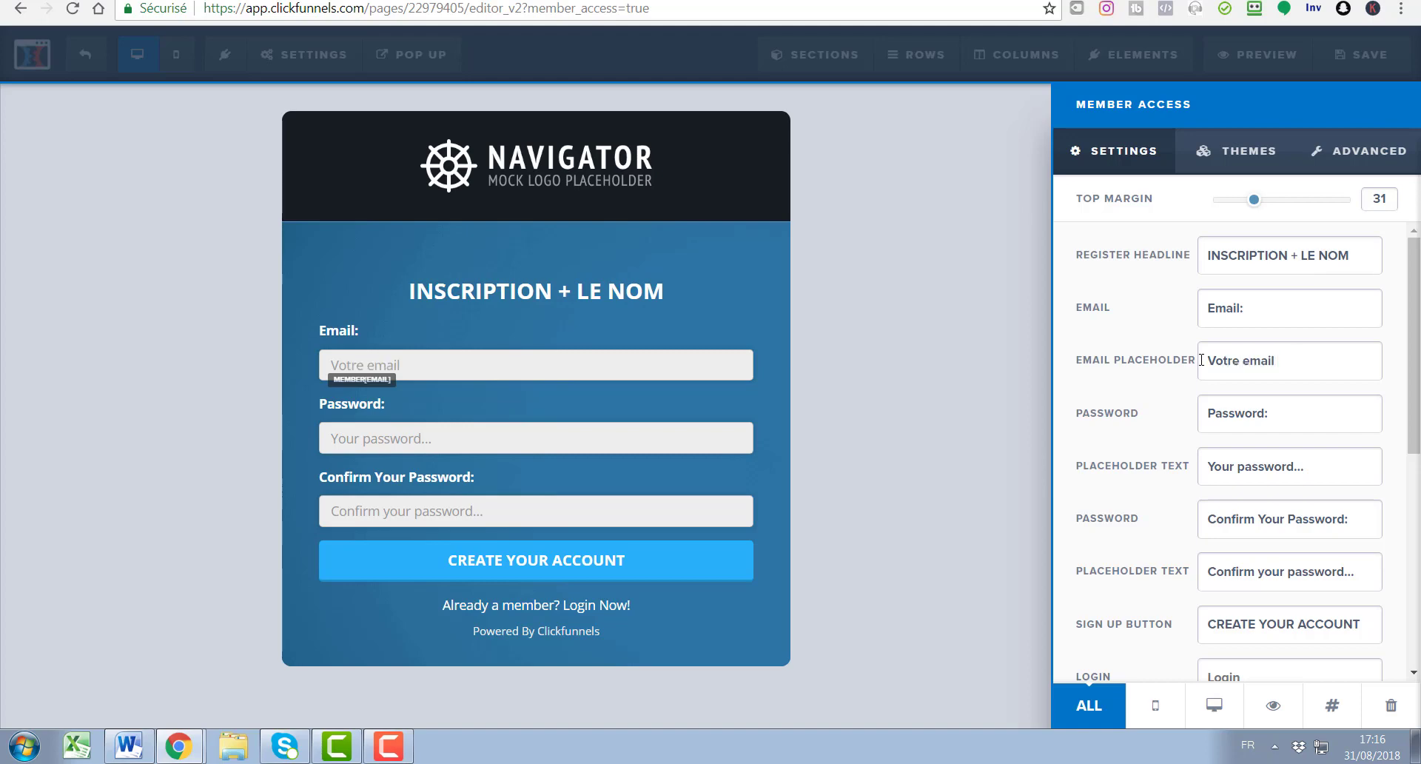
left_click_drag(1272, 413, 1187, 416)
type("MDP")
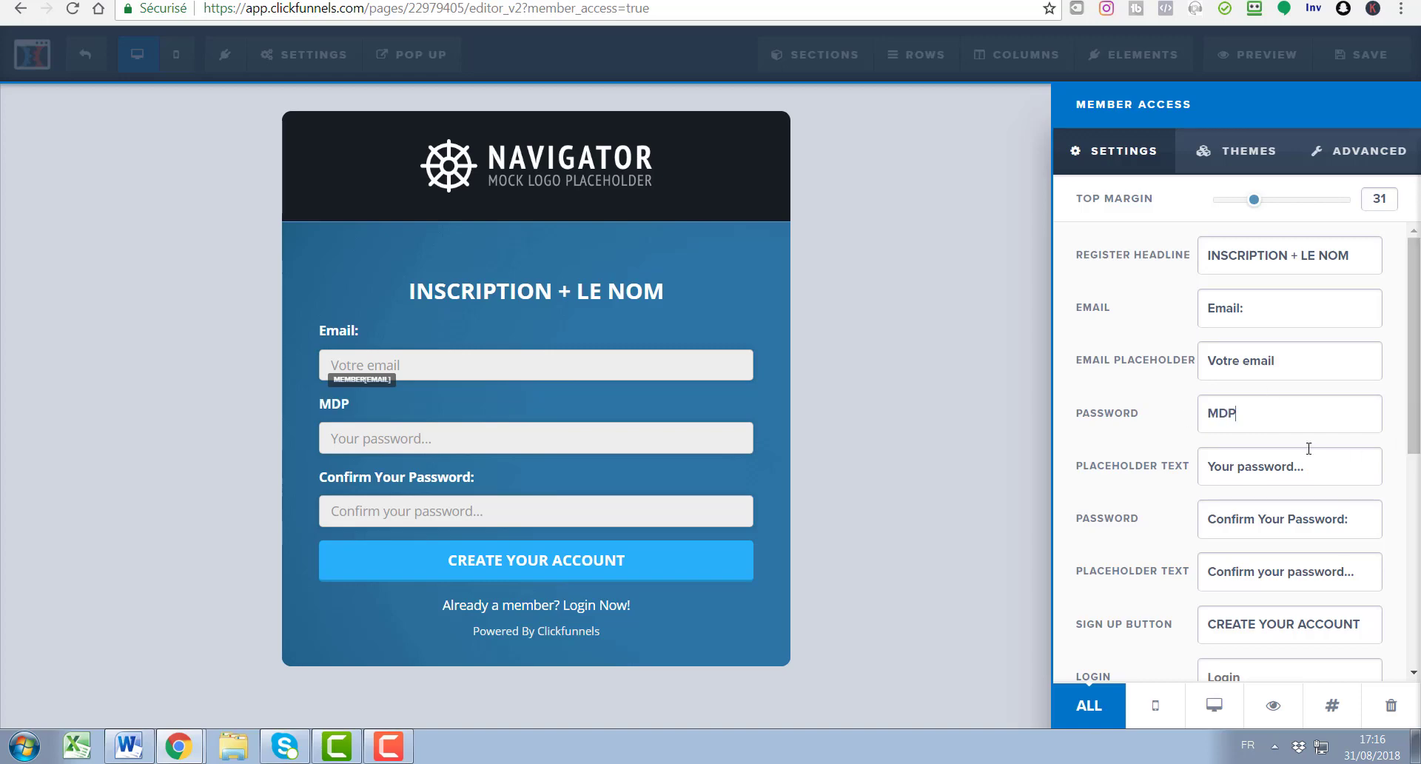
left_click_drag(1309, 448, 1194, 443)
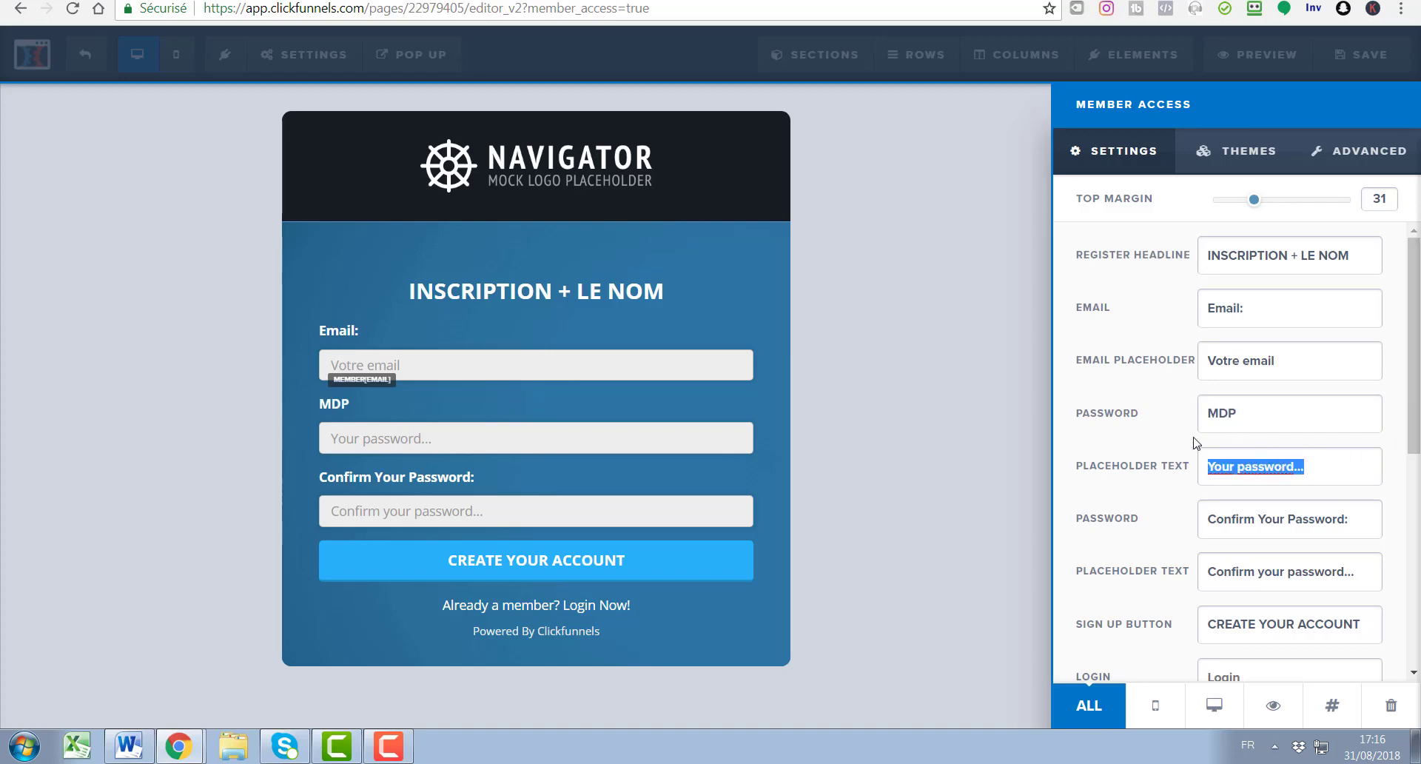
type("MDP")
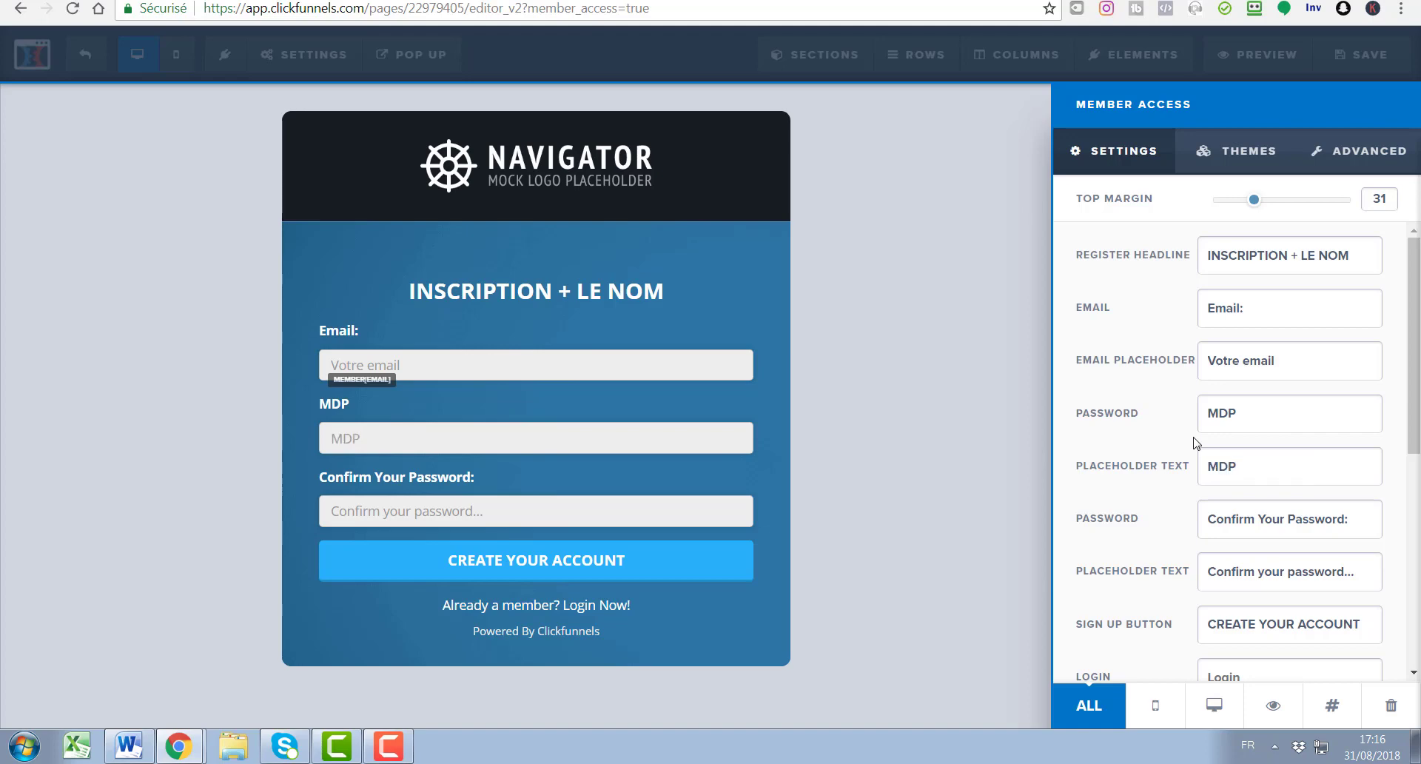
- Change the password confirmation label and its placeholder text to "Confirmation MDP"
left_click_drag(1351, 520, 1257, 513)
key("BackSpace")
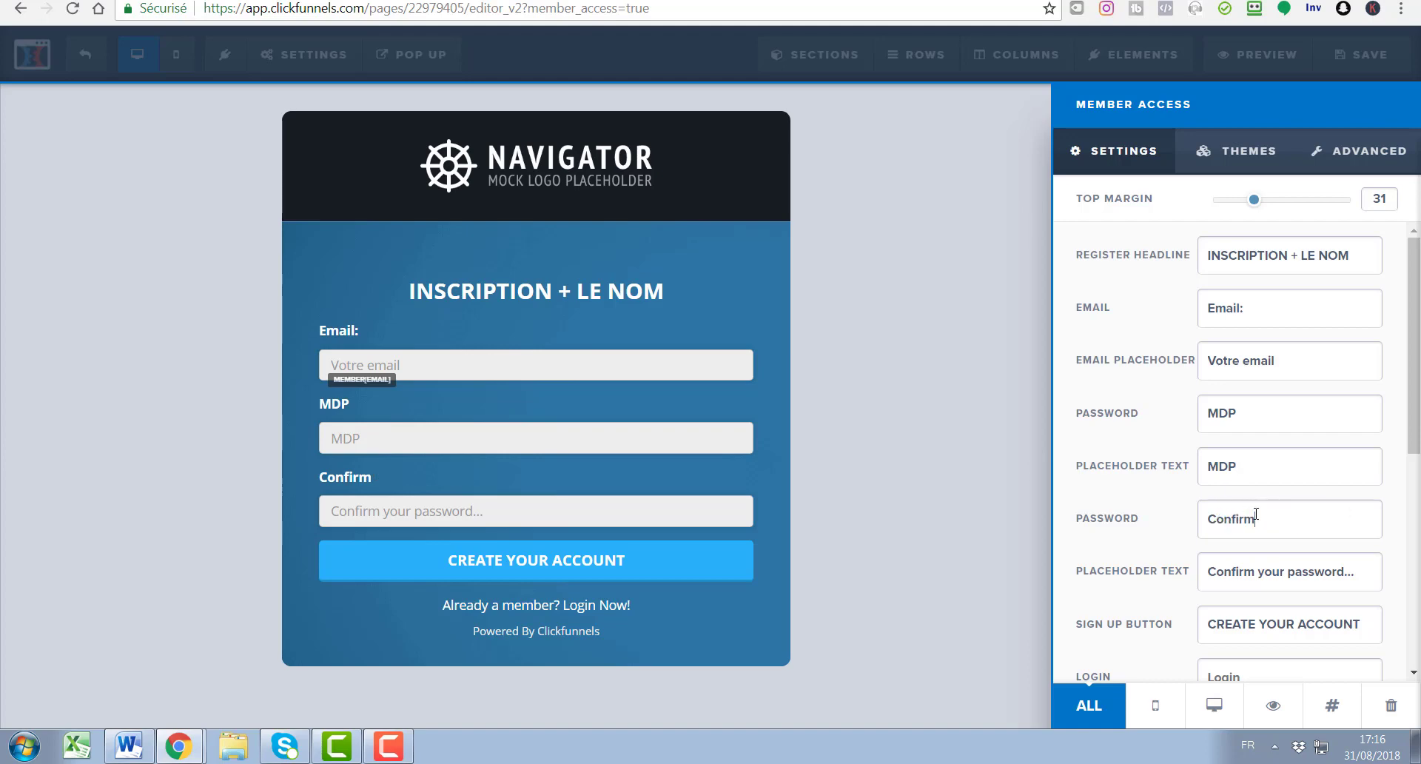
type("A")
key("BackSpace")
type("ation MDP")
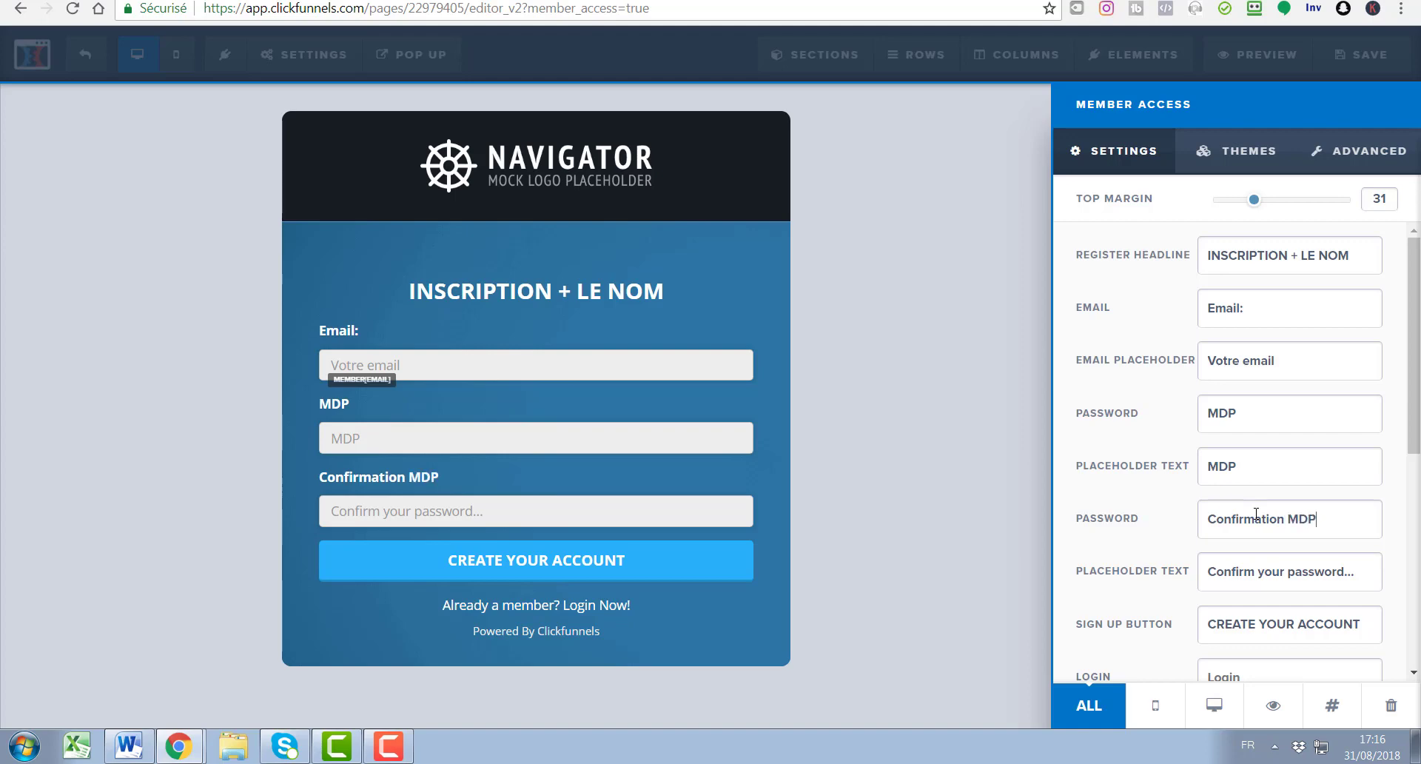
left_click(1257, 574)
left_click_drag(1354, 572, 1256, 572)
key("BackSpace")
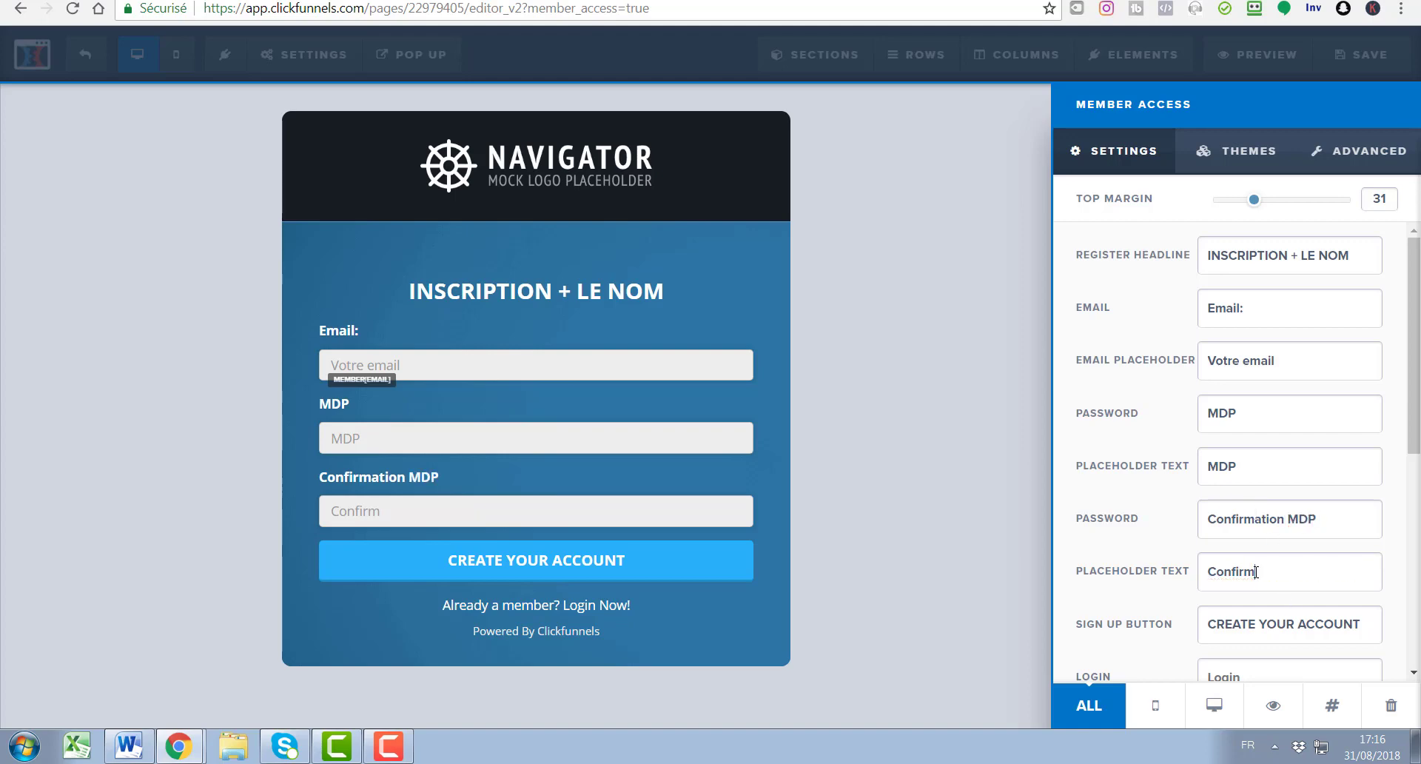
type("ation MDP")
- Change the sign-up button text to "CRÉER MON COMPTE"
scroll(1369, 530, "down", 2)
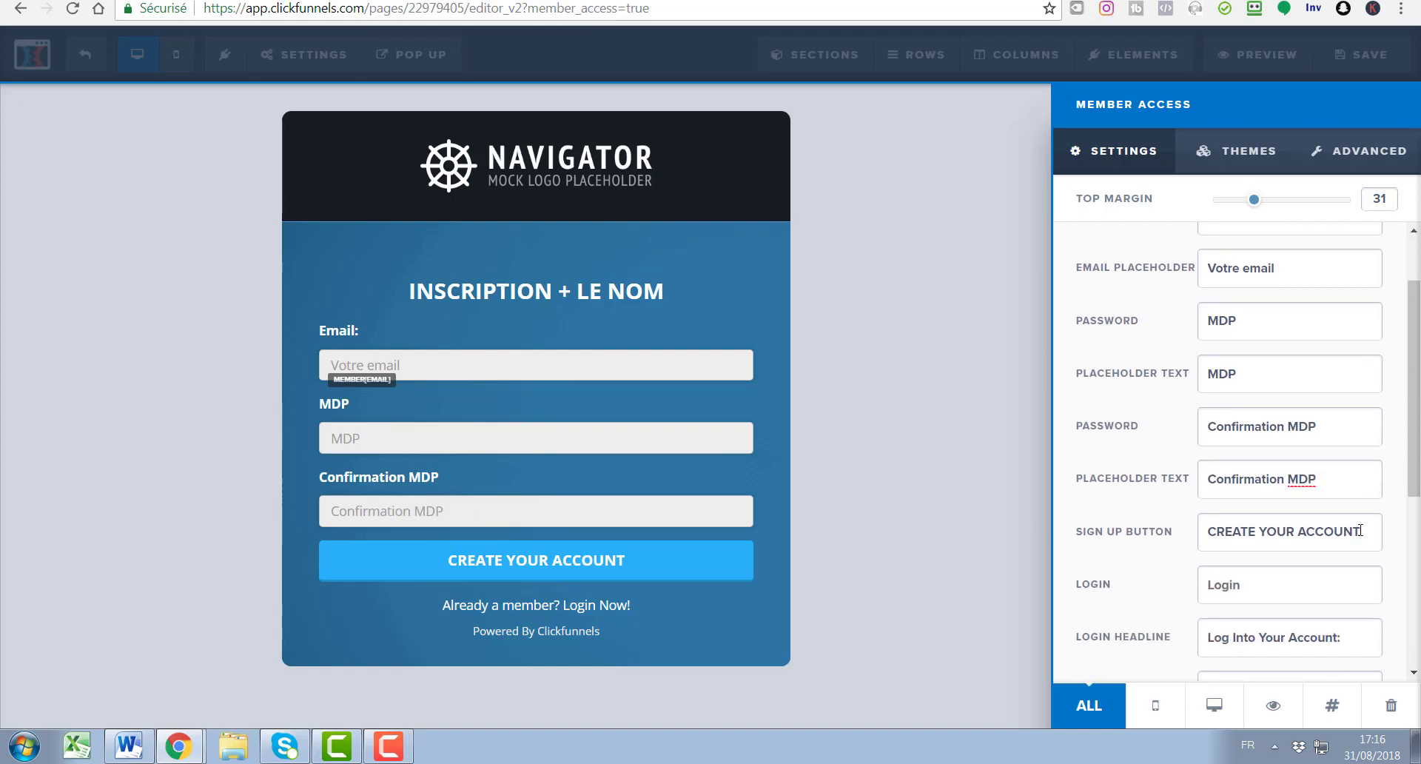
left_click_drag(1367, 528, 1238, 524)
key("BackSpace")
key("BackSpace")
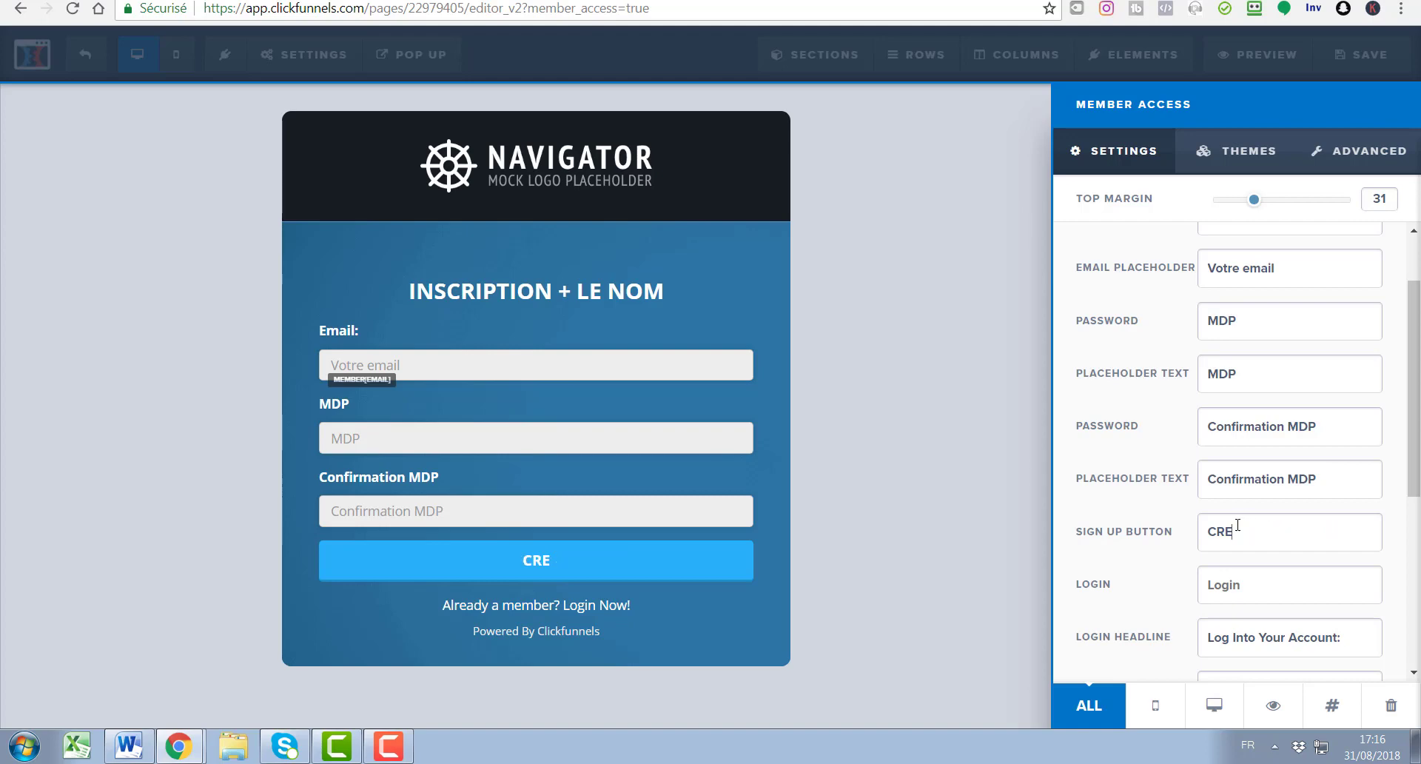
type("ÉER /")
key("BackSpace")
type("MON COMPTE")
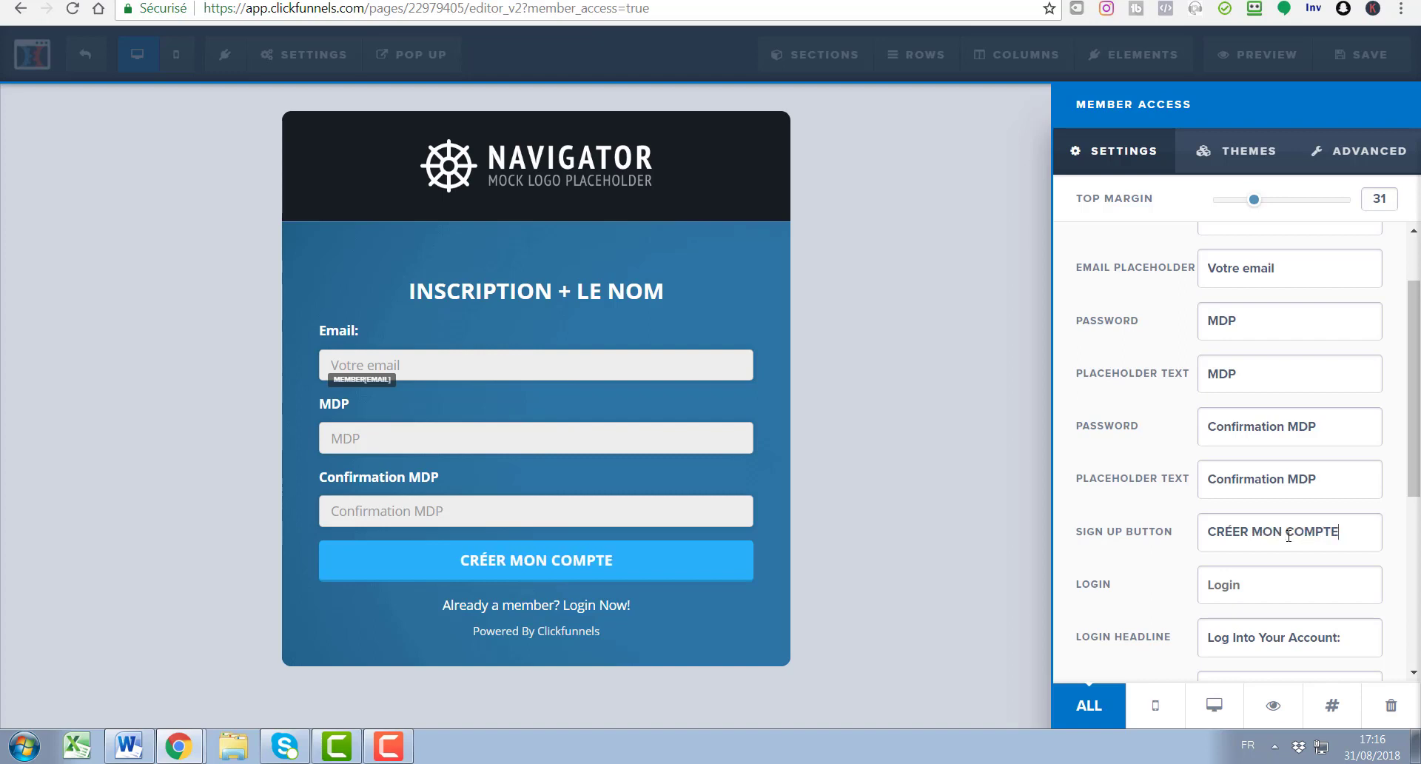
- Set the login text to "Connexion" and the login headline to "Connexion à mon compte"
scroll(1289, 535, "down", 1)
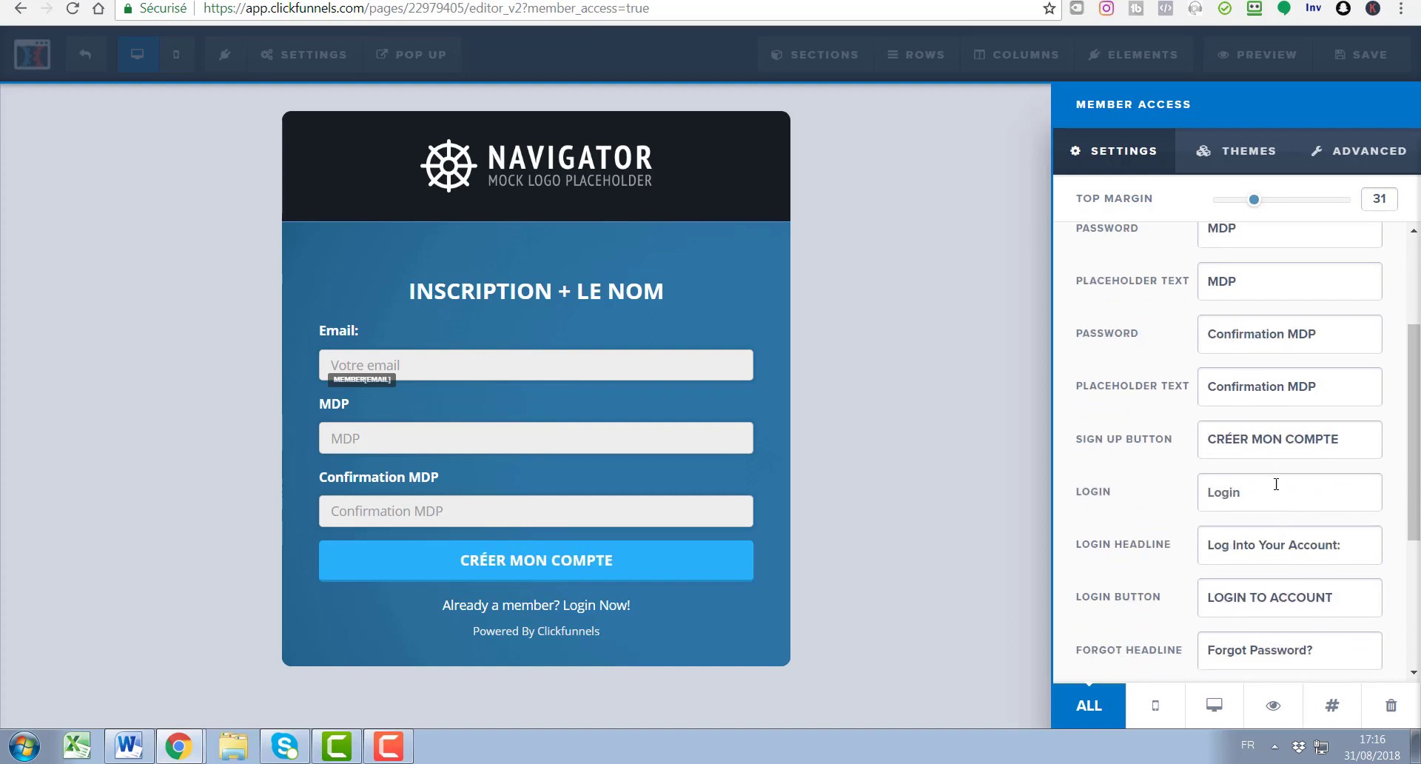
scroll(1188, 505, "down", 1)
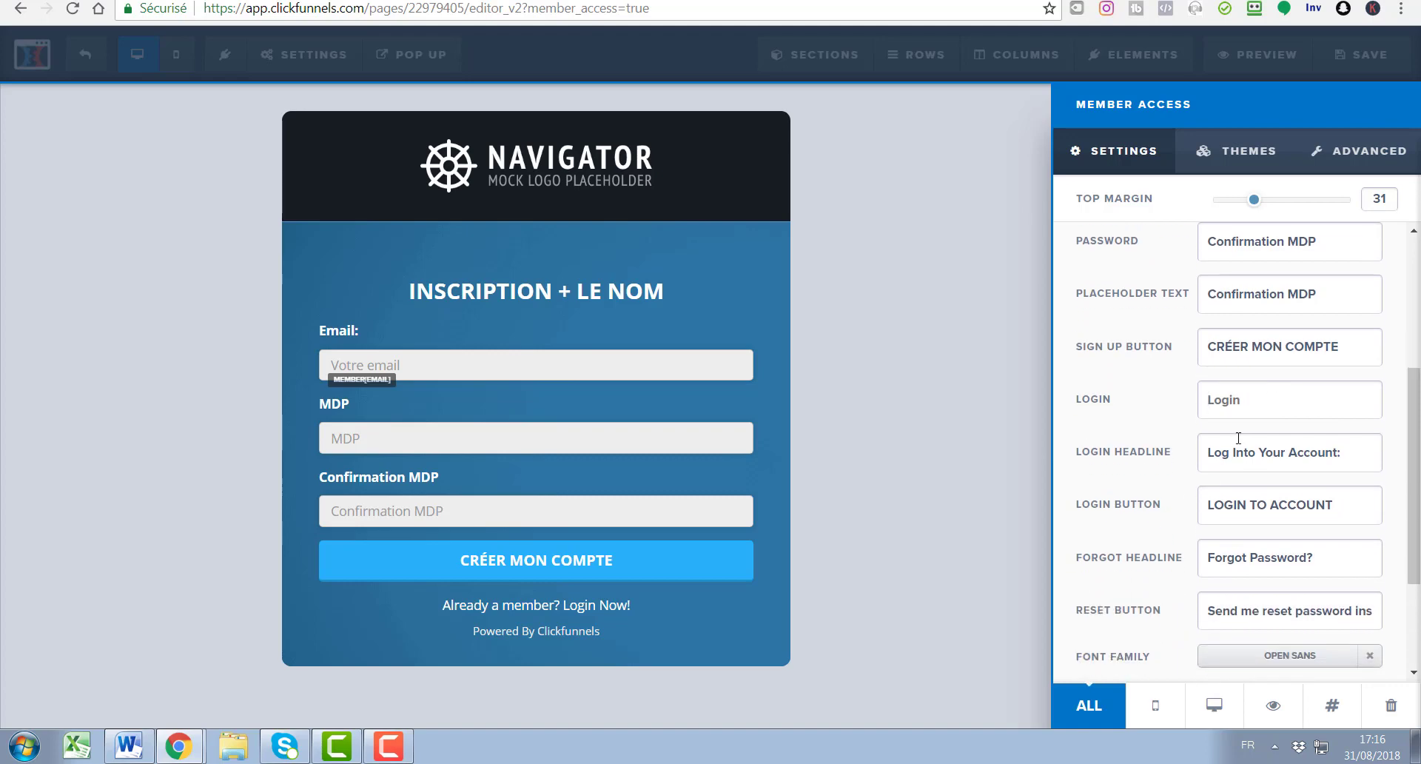
key("ctrl+a")
type("Connexion")
triple_click(1259, 459)
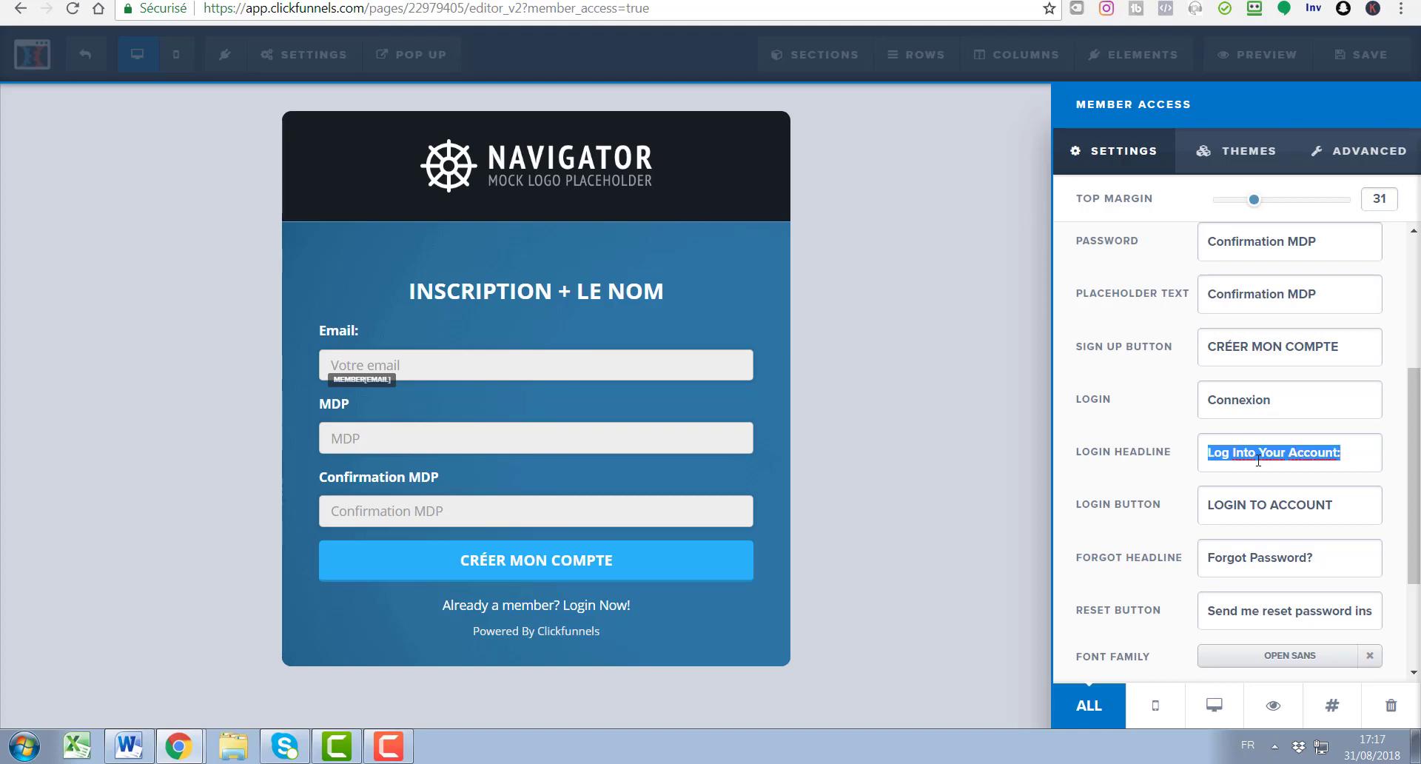
type("Connex")
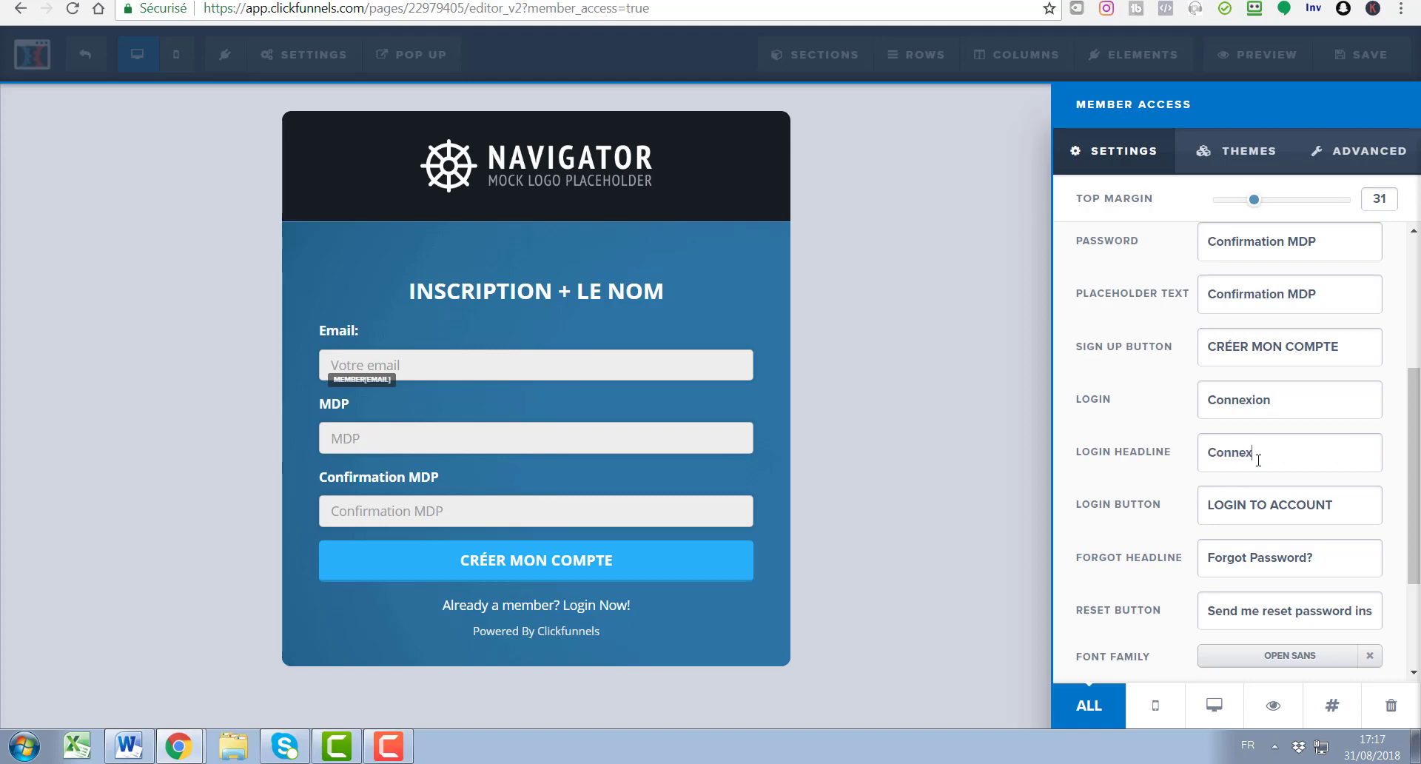
type("ion à mon compte")
- Set the login button text to "Connexion à mon compte", correcting any misspelling
scroll(1258, 460, "down", 1)
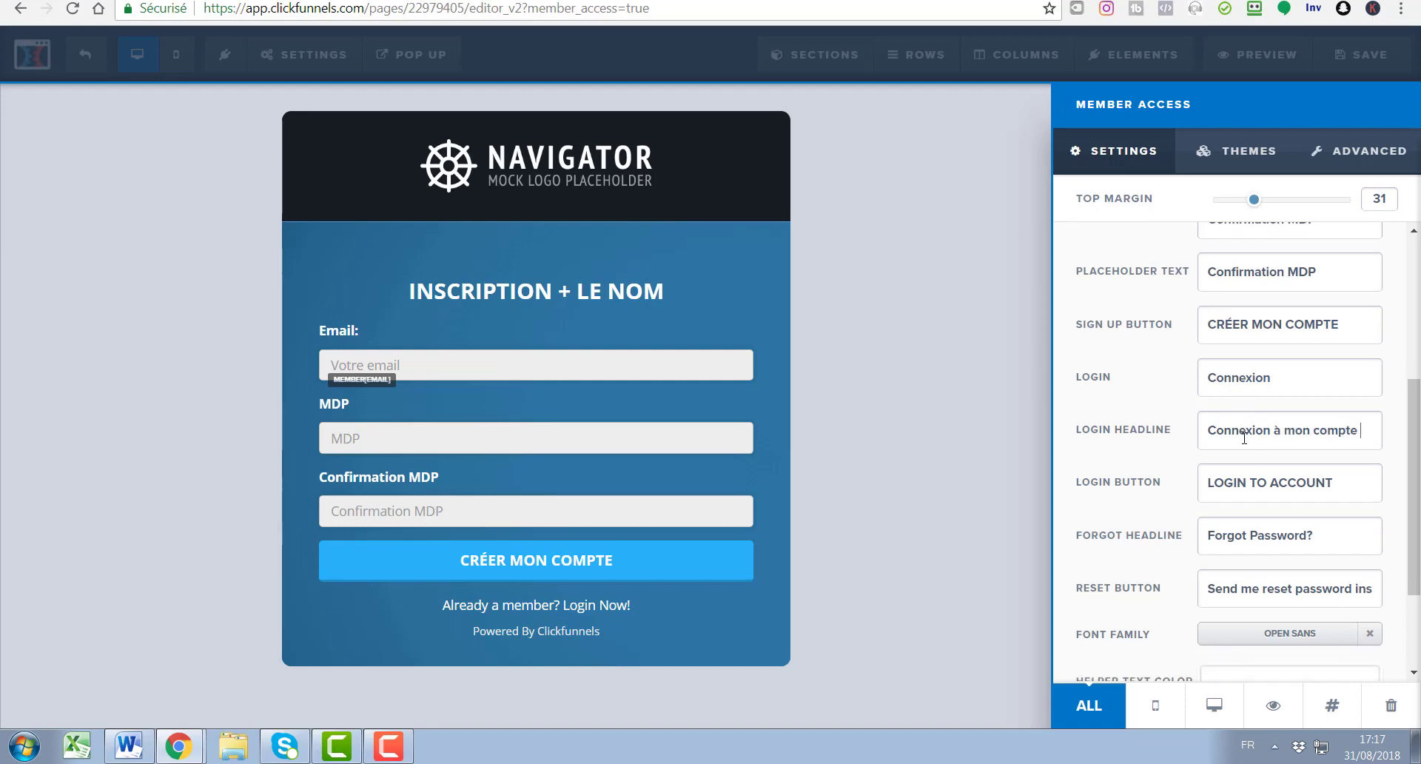
left_click_drag(1381, 439, 1161, 454)
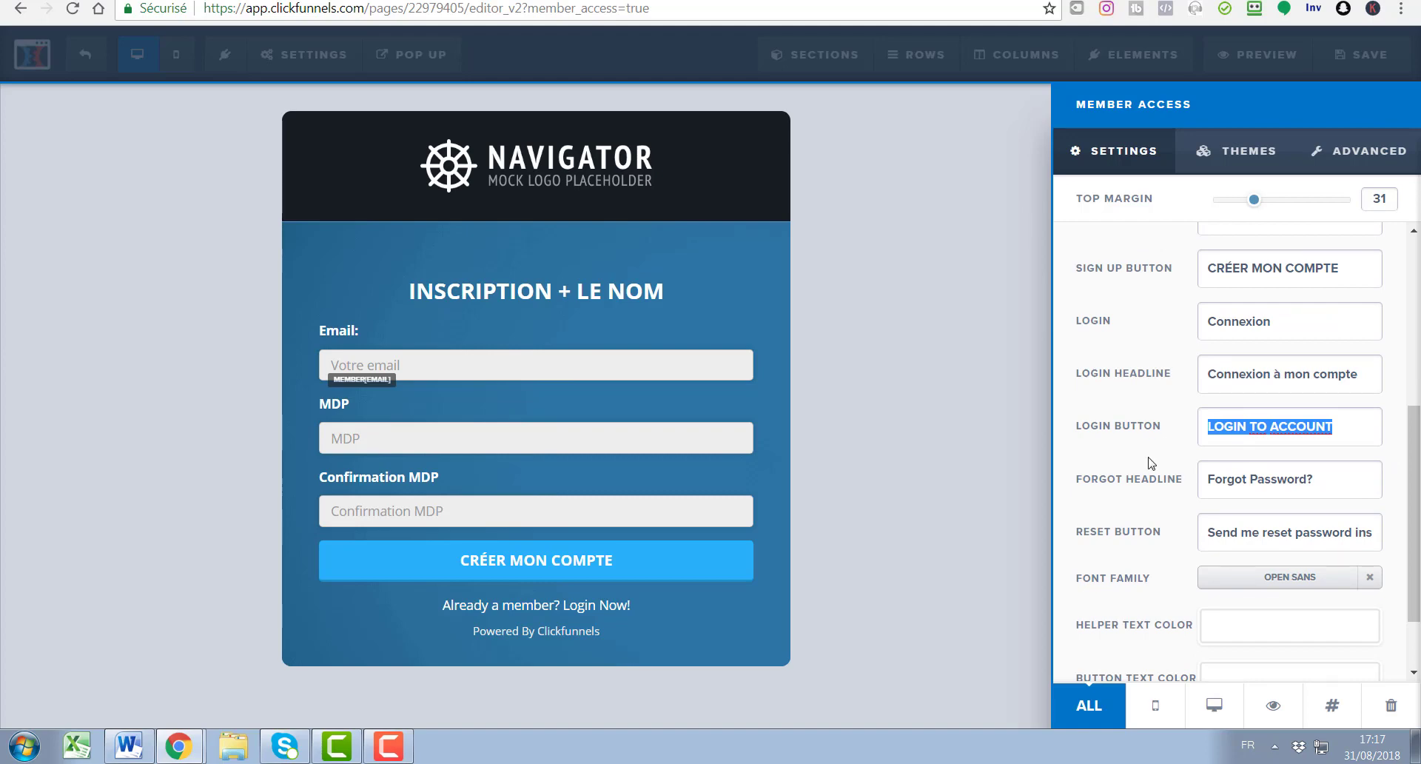
type("Co")
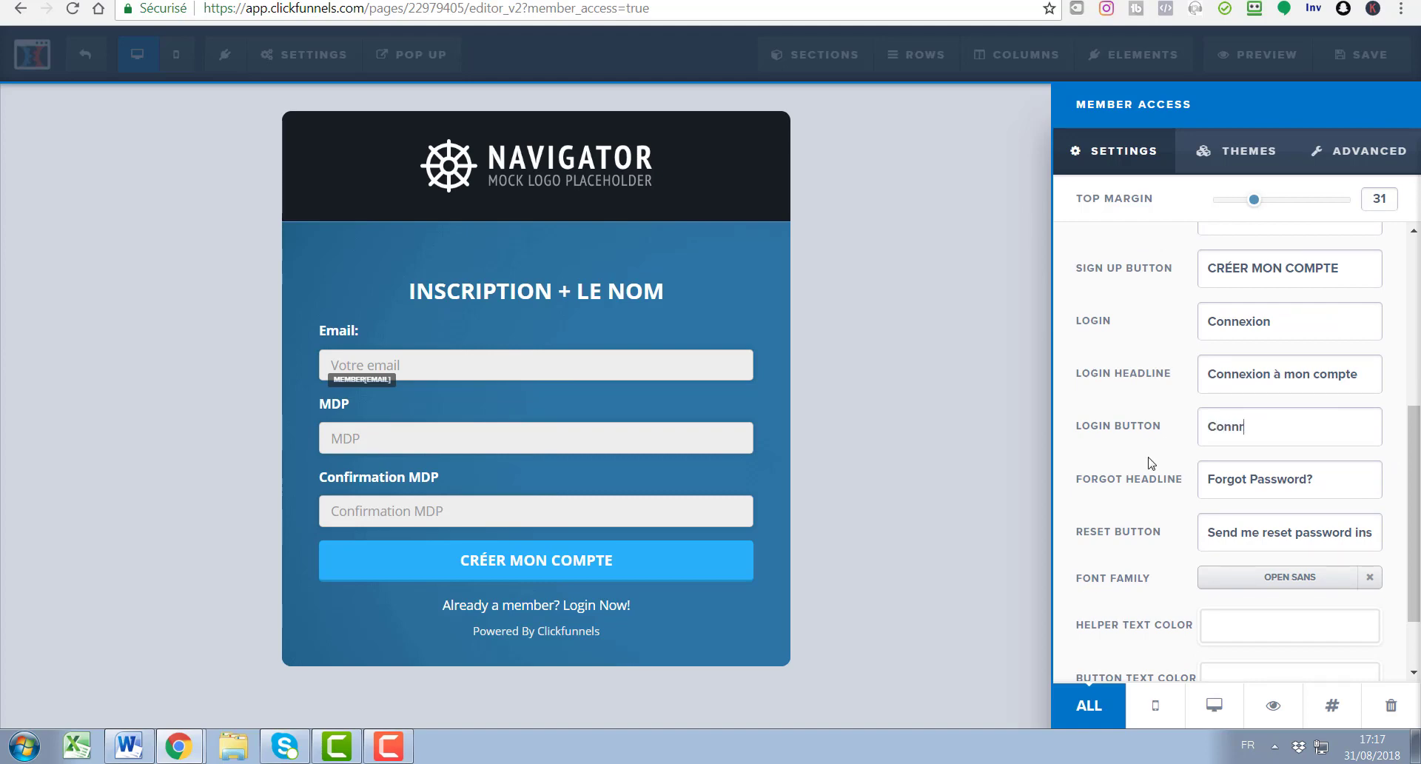
type("nnrxion à mon compte")
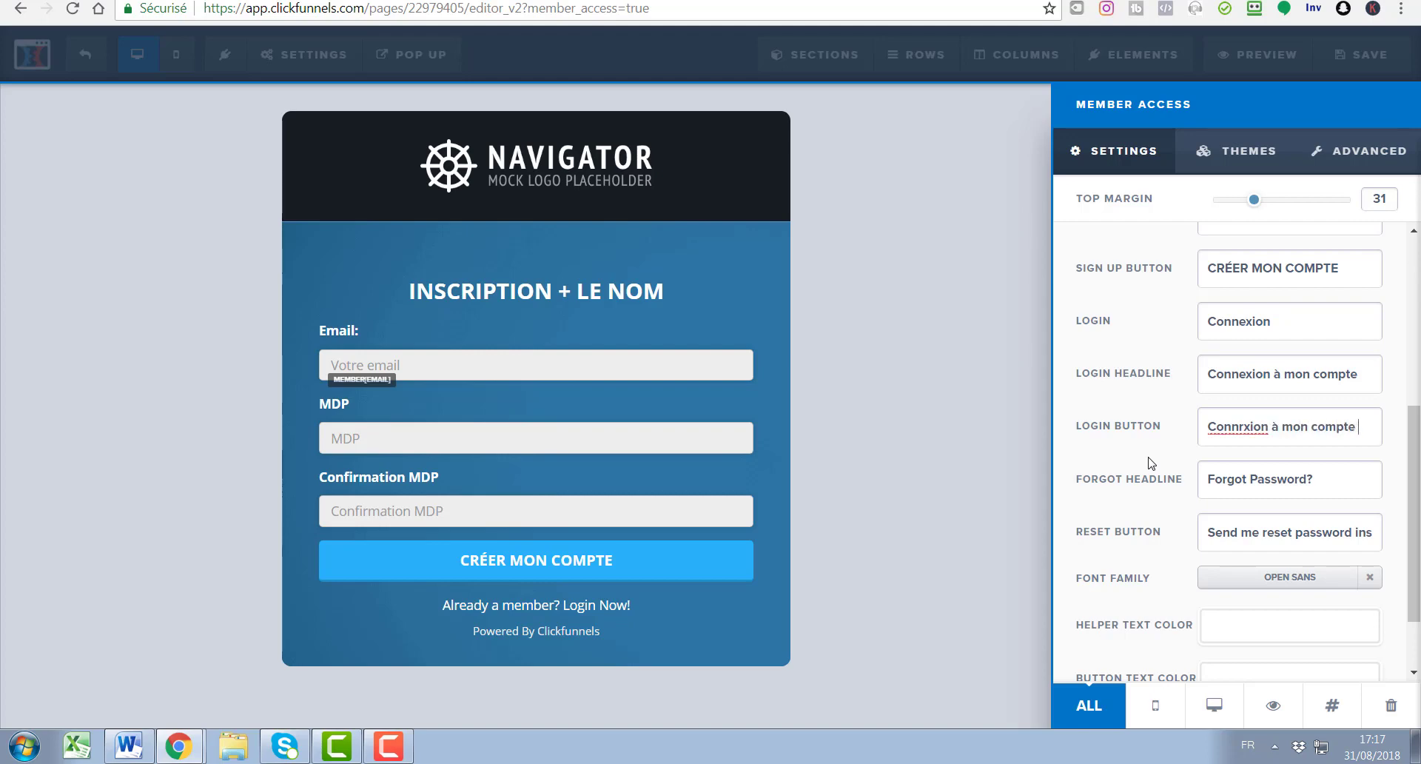
right_click(1242, 436)
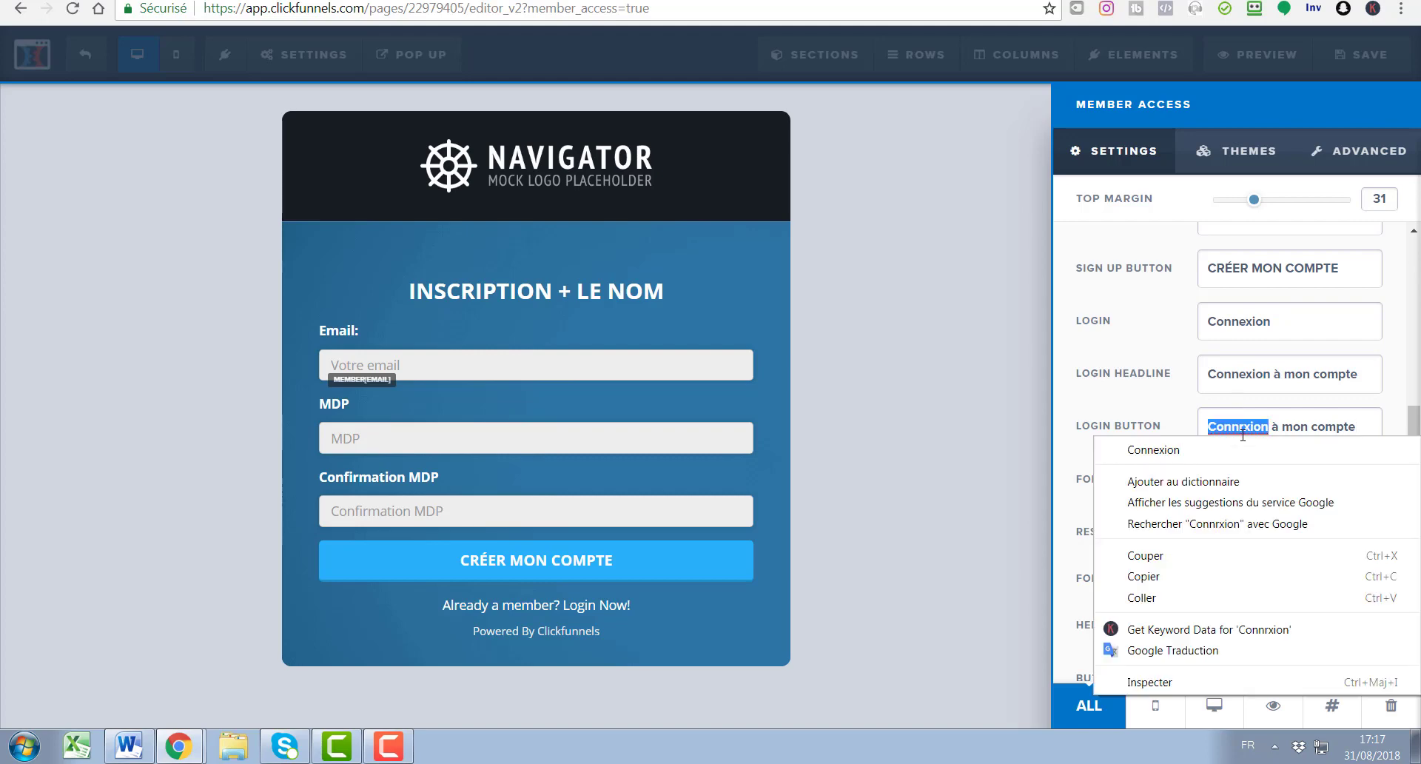
left_click(1248, 445)
- Change the forgot-password headline of the member access form to "MDP oublié"
scroll(1267, 464, "down", 2)
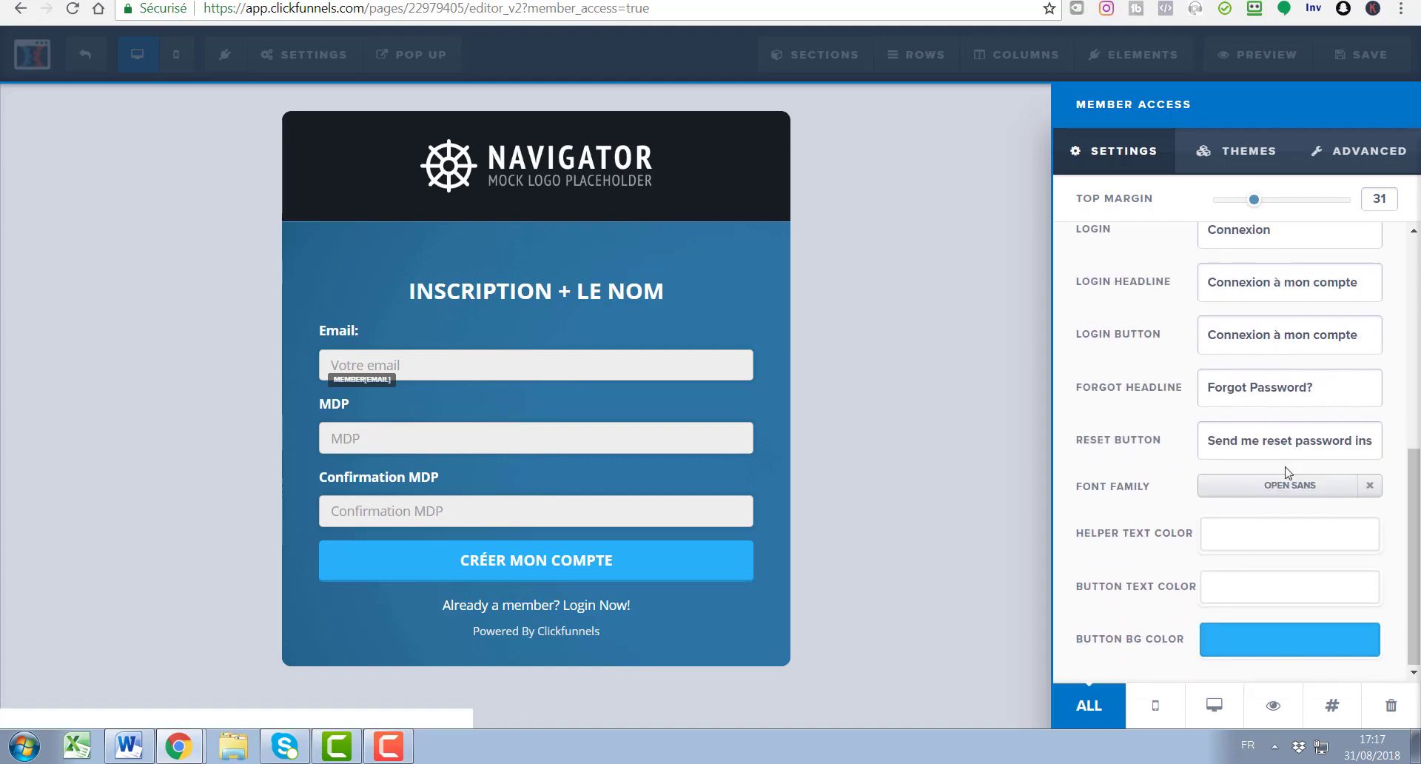
left_click_drag(1315, 386, 1177, 387)
type("MDP")
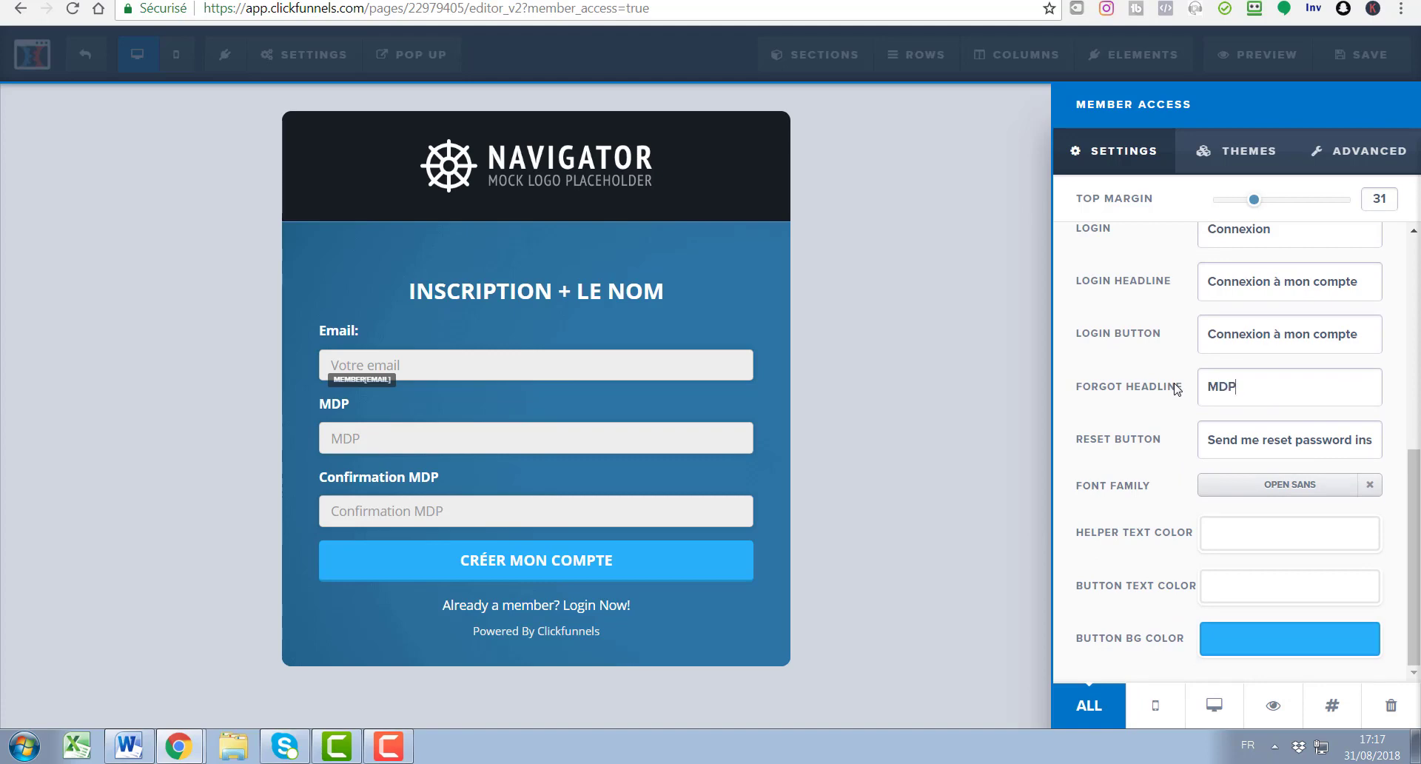
type(" oublié")
- Set the reset button text to "Renvoyer mon MDP", check the other form texts and close the member access settings
scroll(1243, 427, "up", 1)
triple_click(1256, 522)
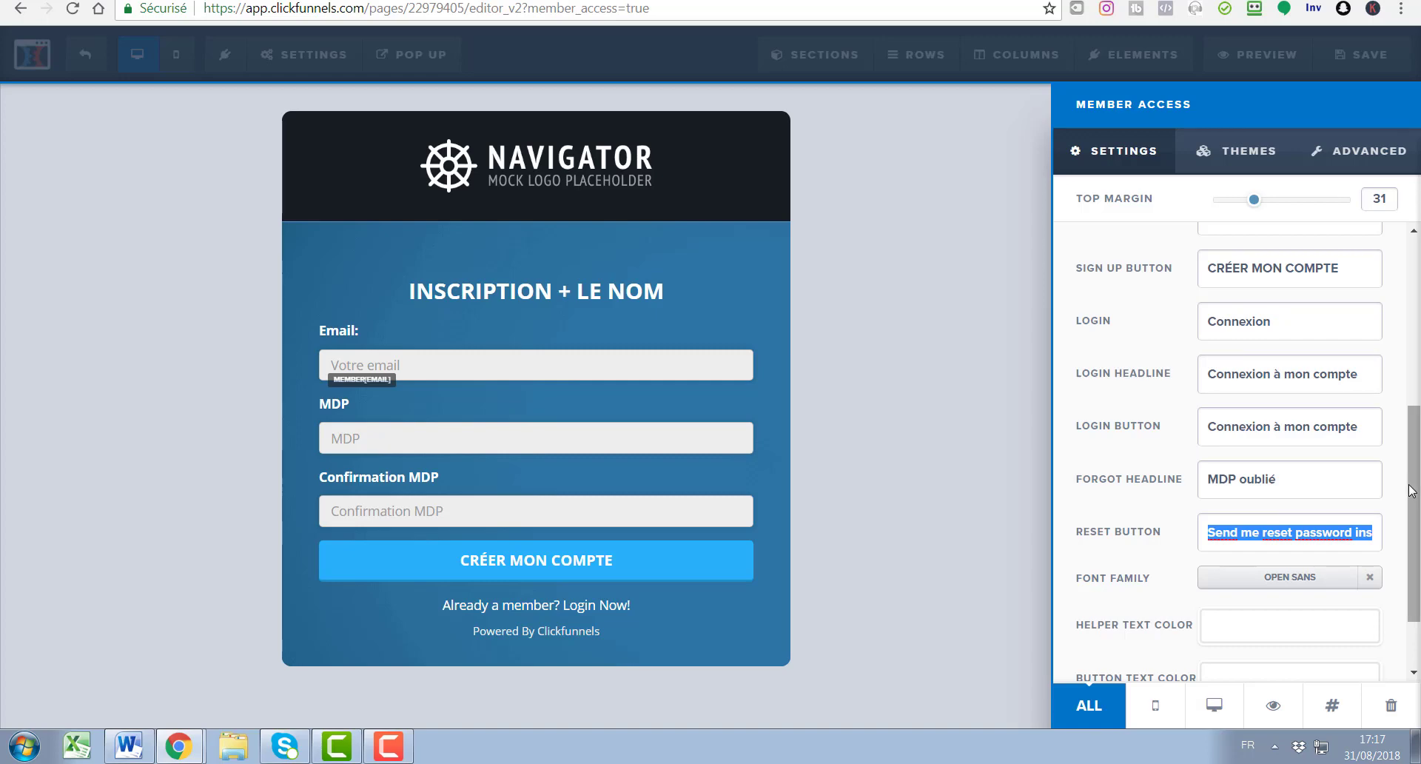
type("Renvoy")
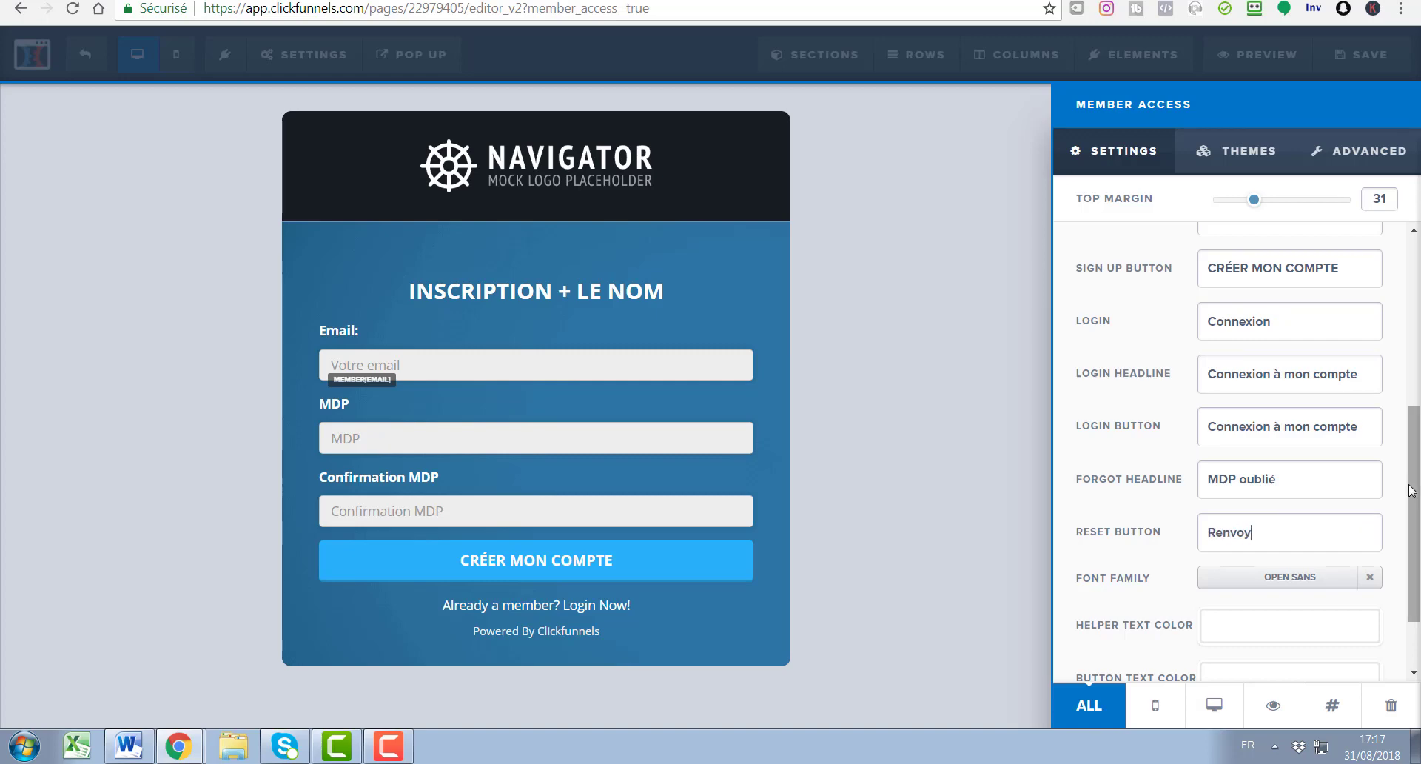
type("er mon MDP")
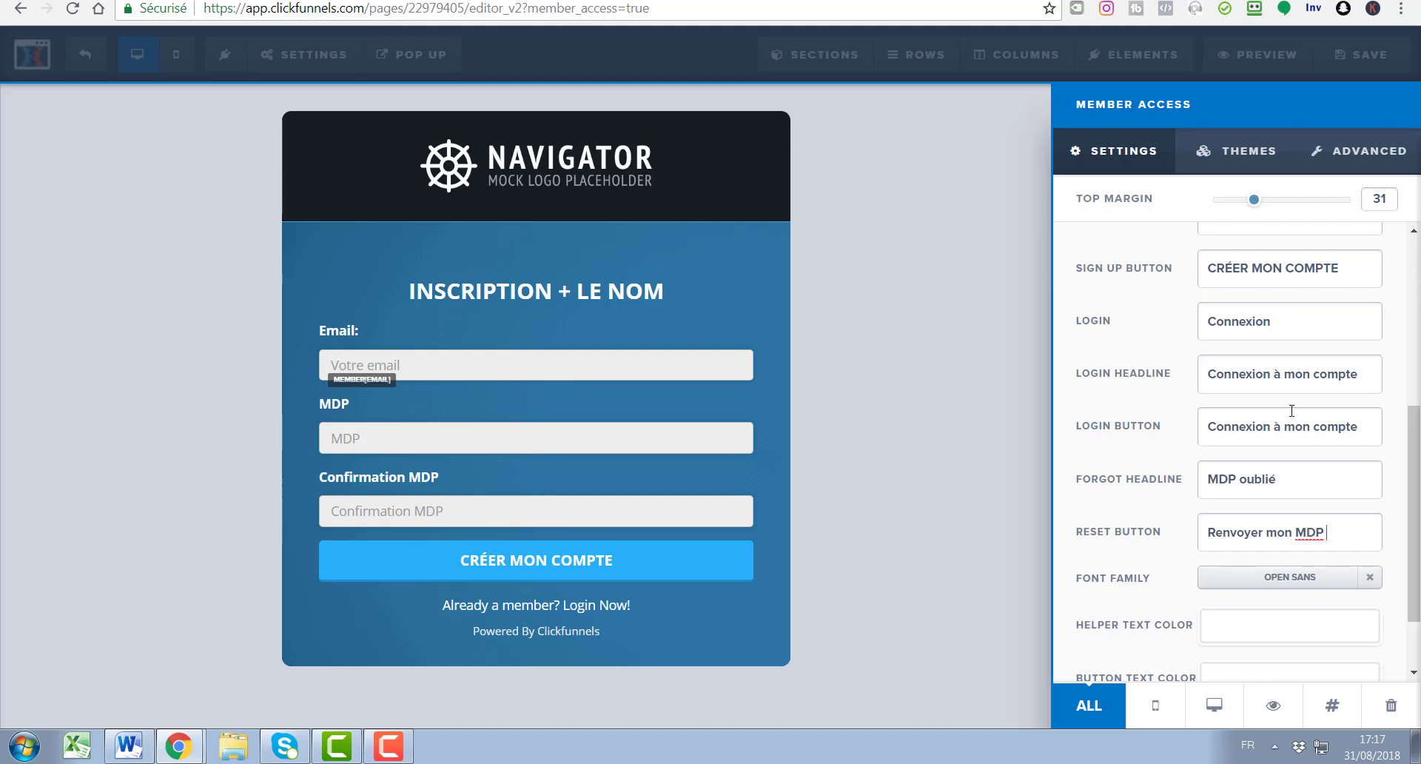
scroll(1294, 415, "down", 2)
scroll(1295, 422, "up", 2)
scroll(1271, 560, "up", 1)
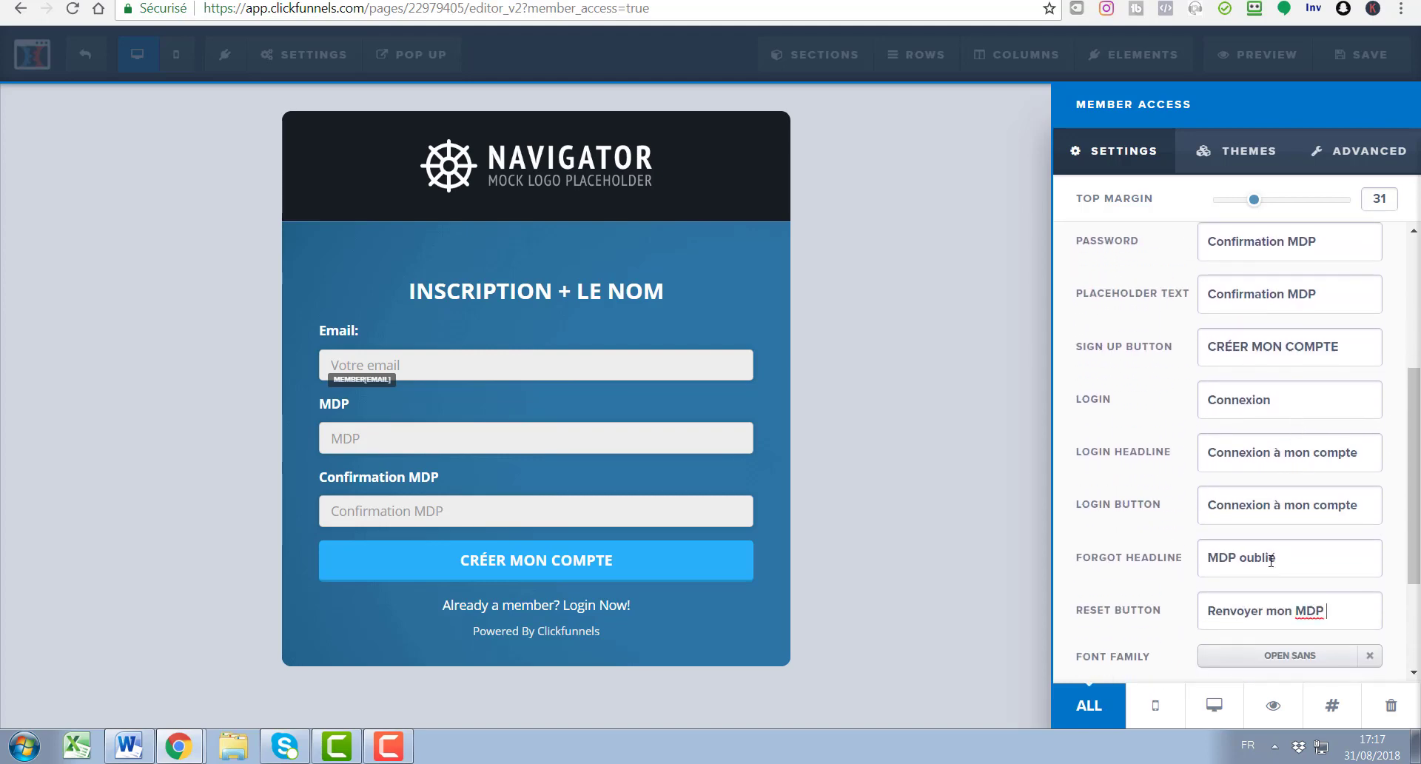
scroll(1273, 618, "up", 4)
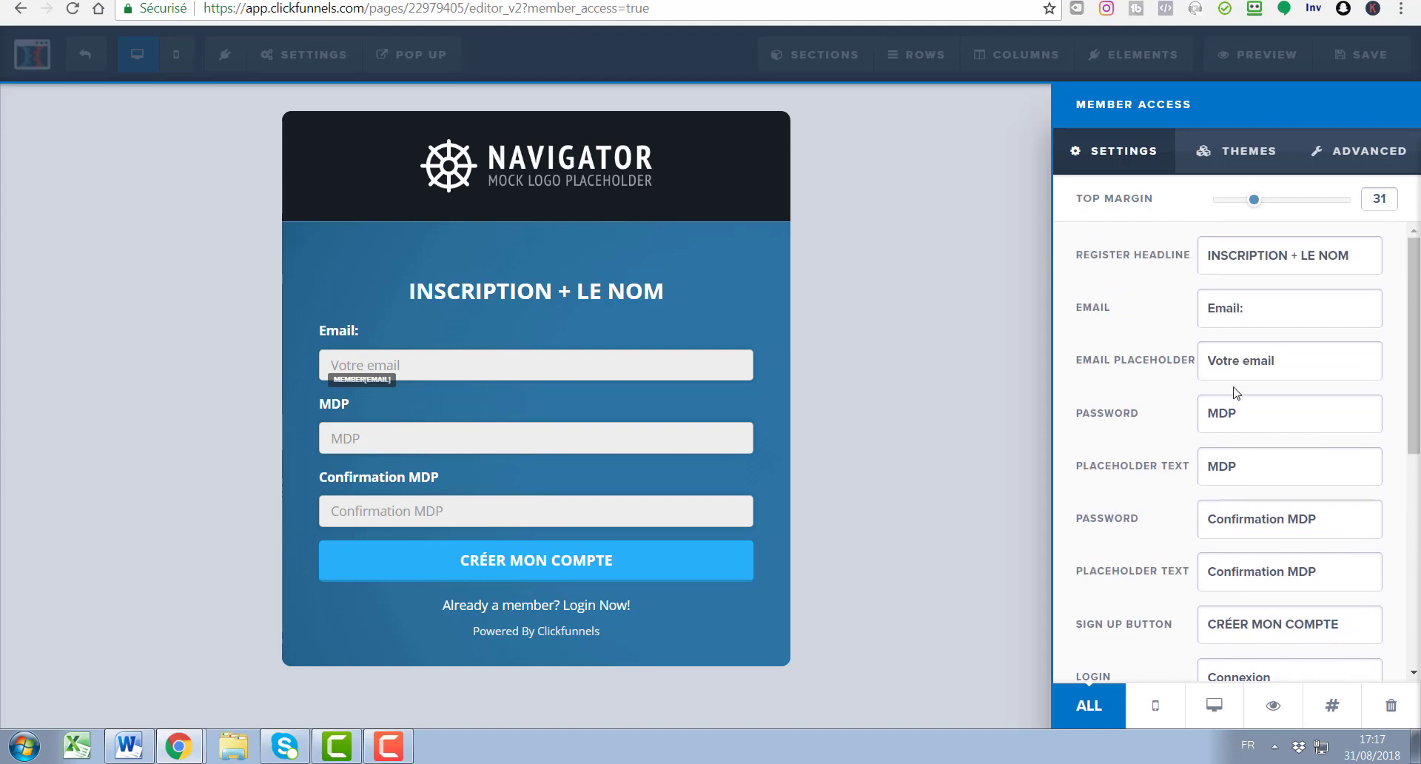
scroll(1193, 341, "down", 1)
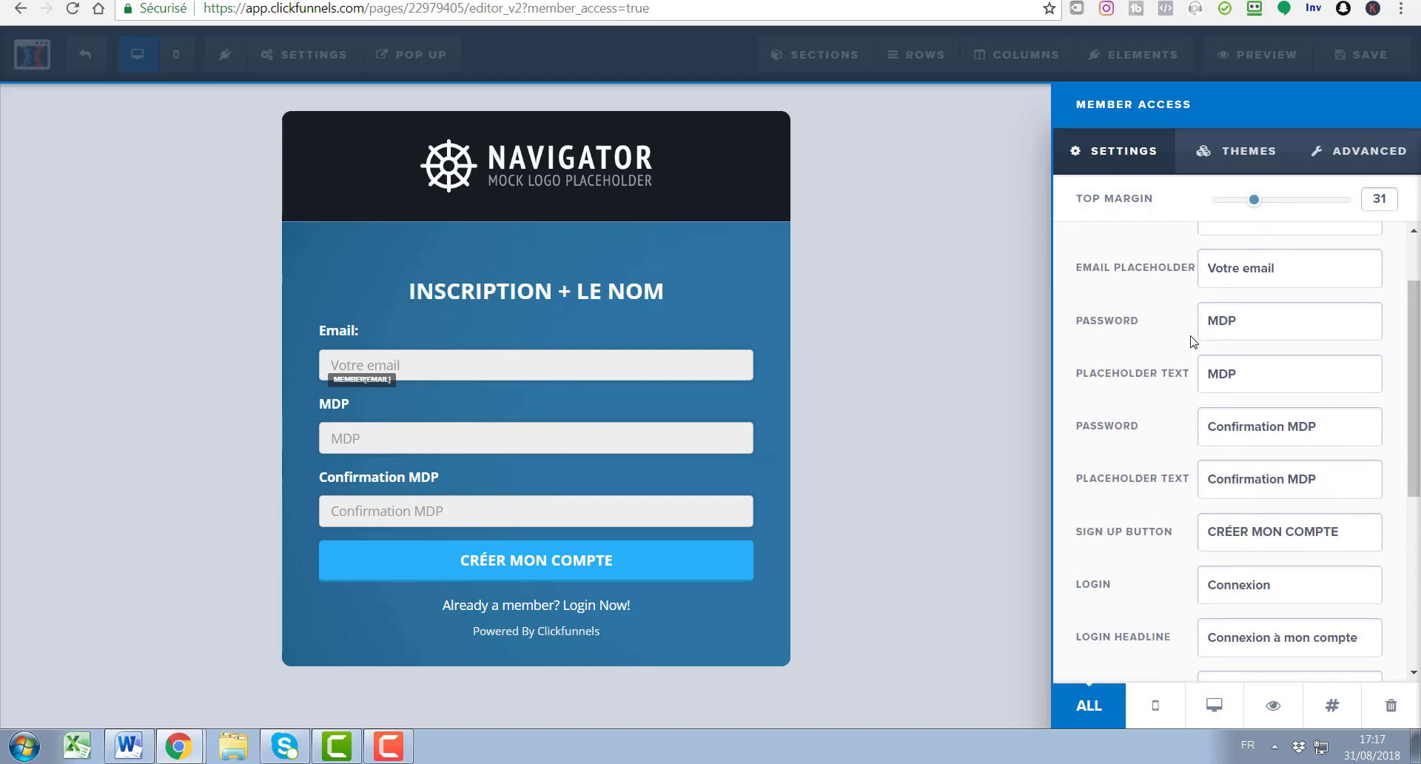
left_click(1009, 194)
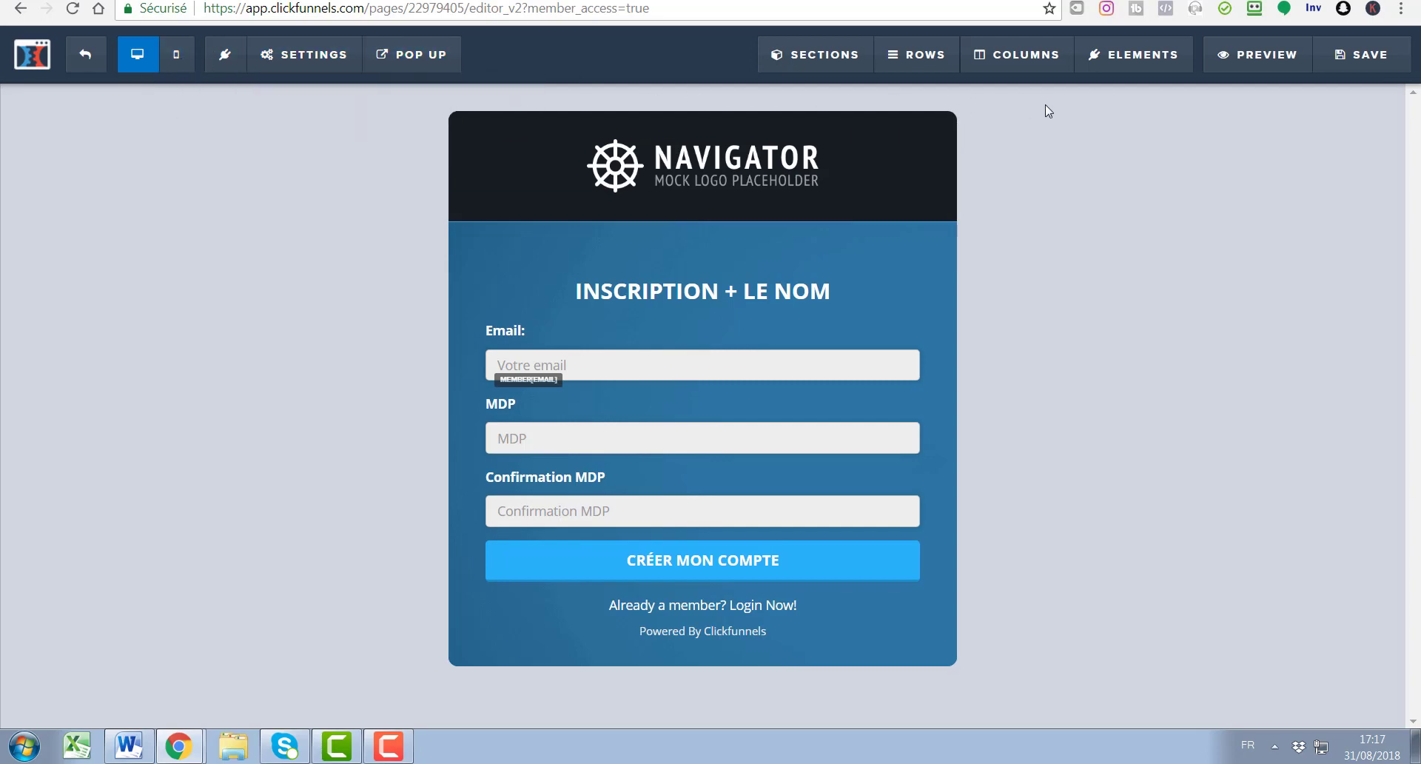
- Preview the membership access page in its own tab and return to the page editor
left_click(1253, 61)
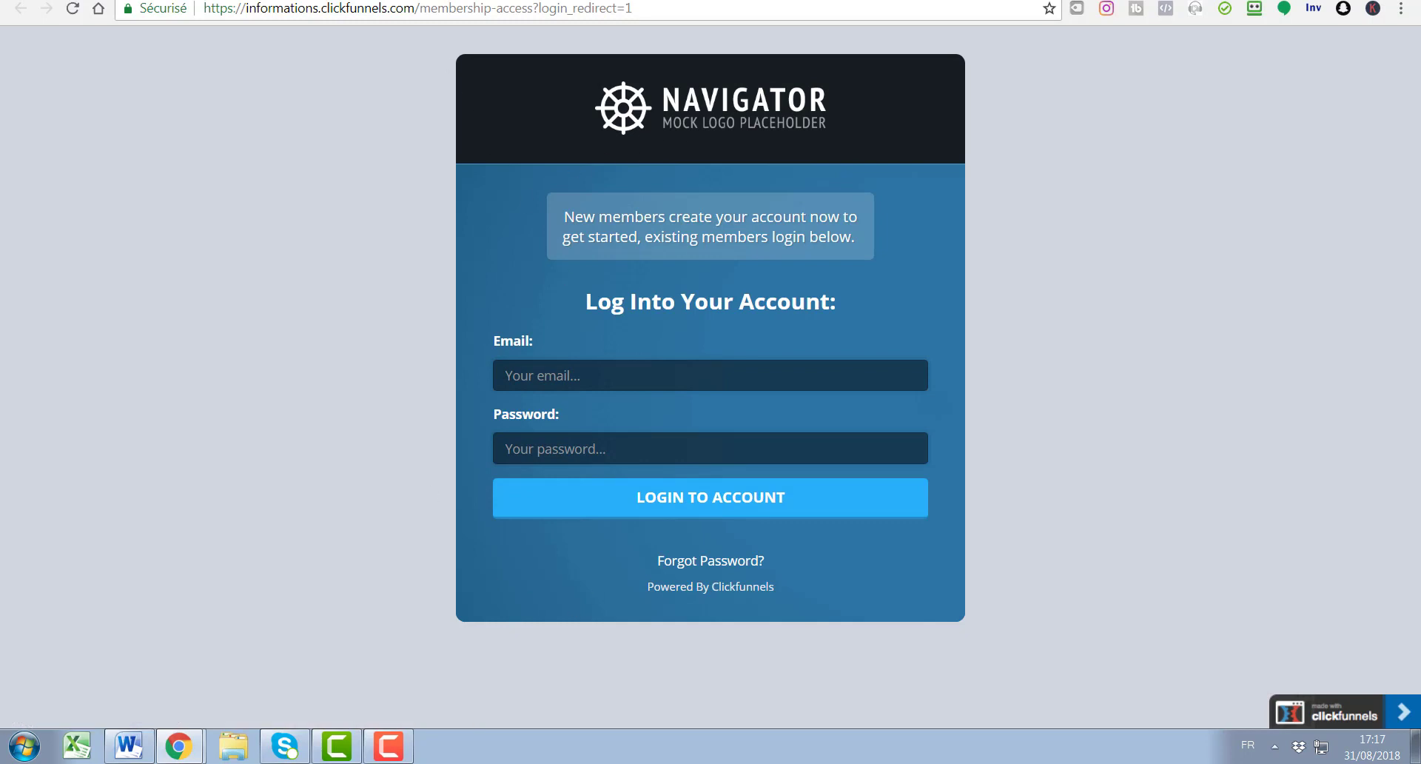
left_click(363, 1)
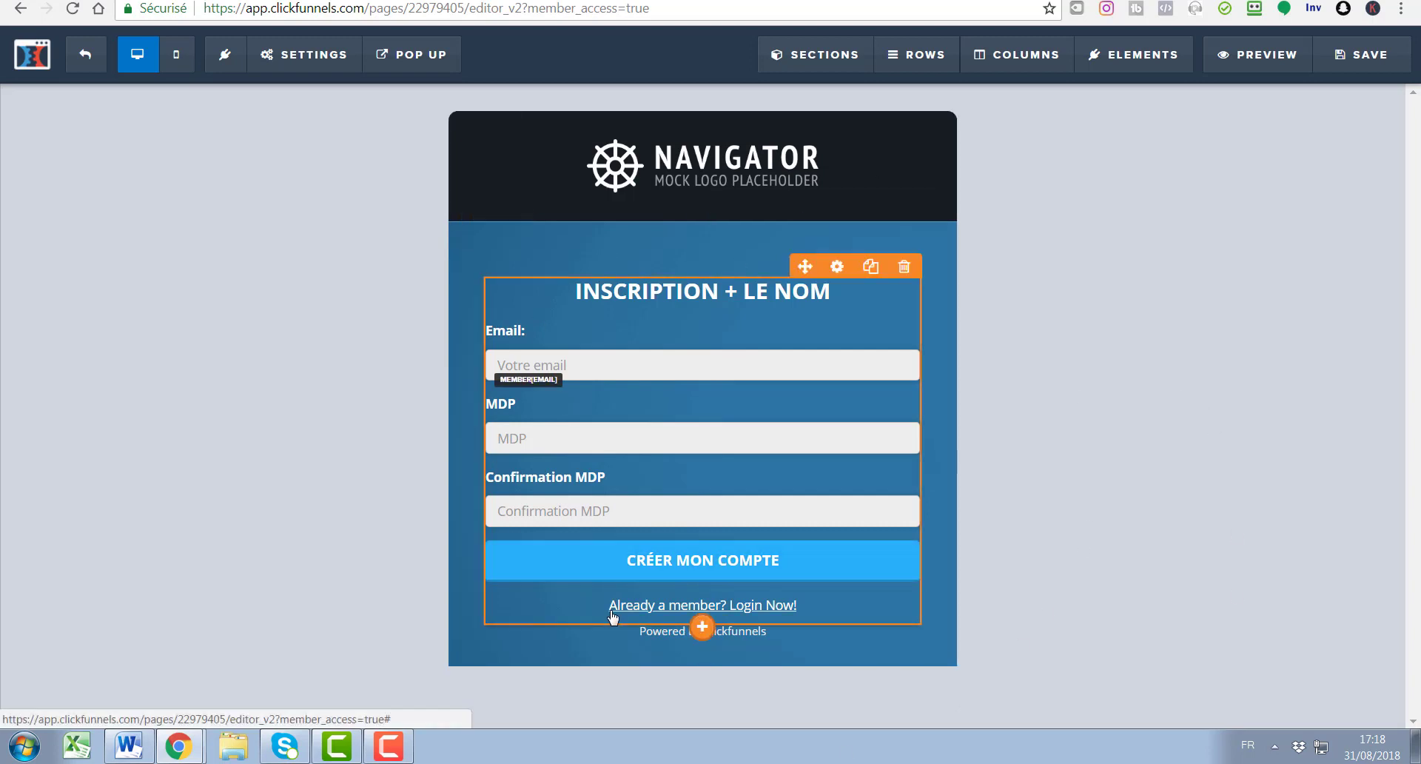
- In the page's email integration settings, choose the null (Html Form) integration with the Integrate Existing Form action
left_click(317, 54)
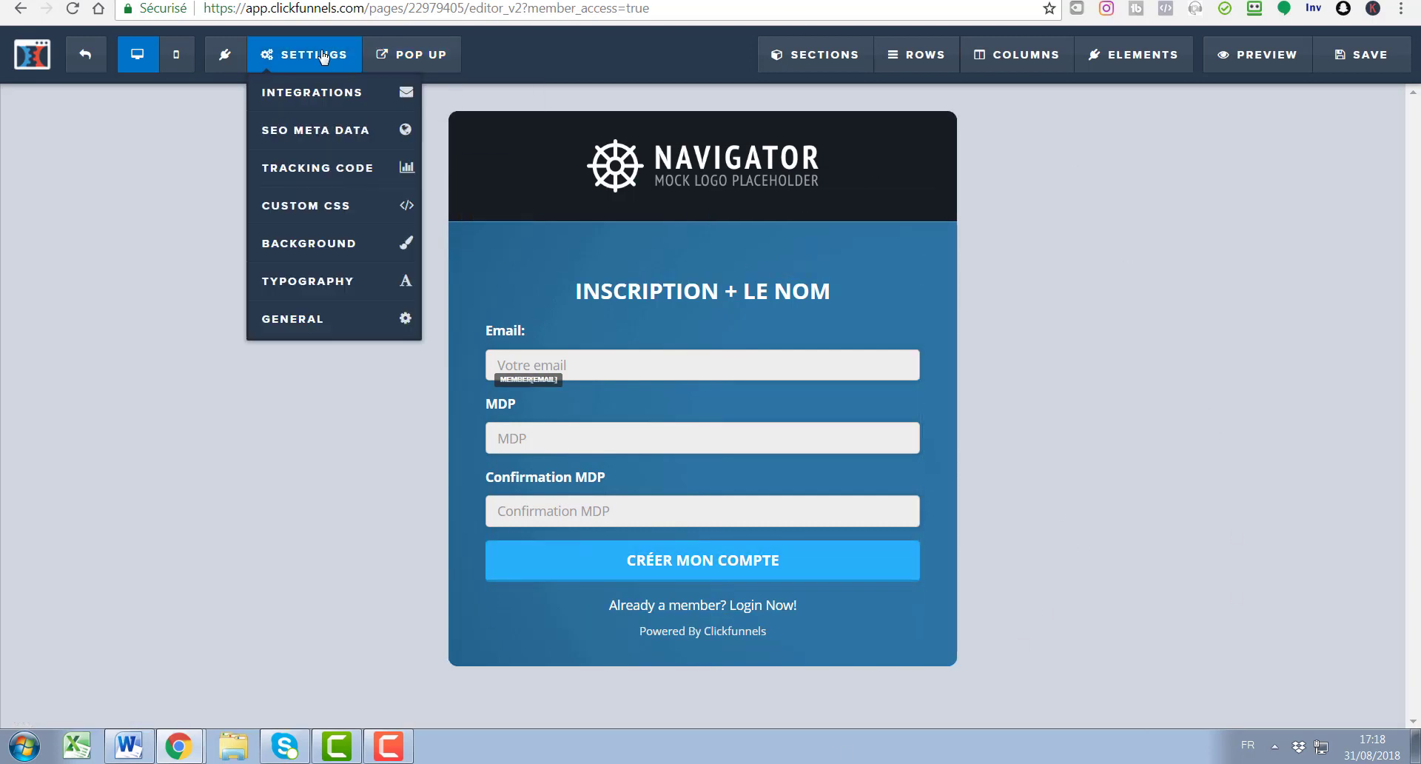
left_click(294, 104)
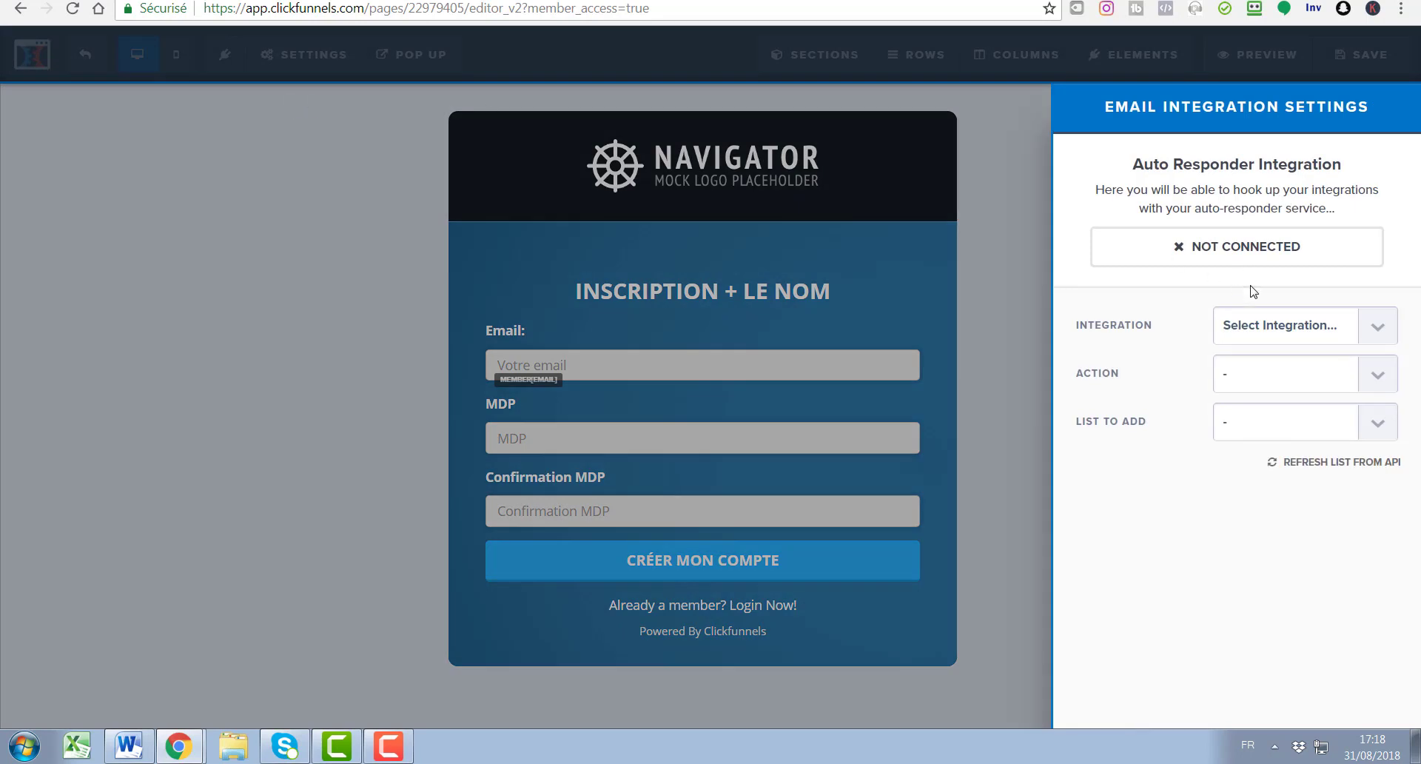
left_click(1265, 334)
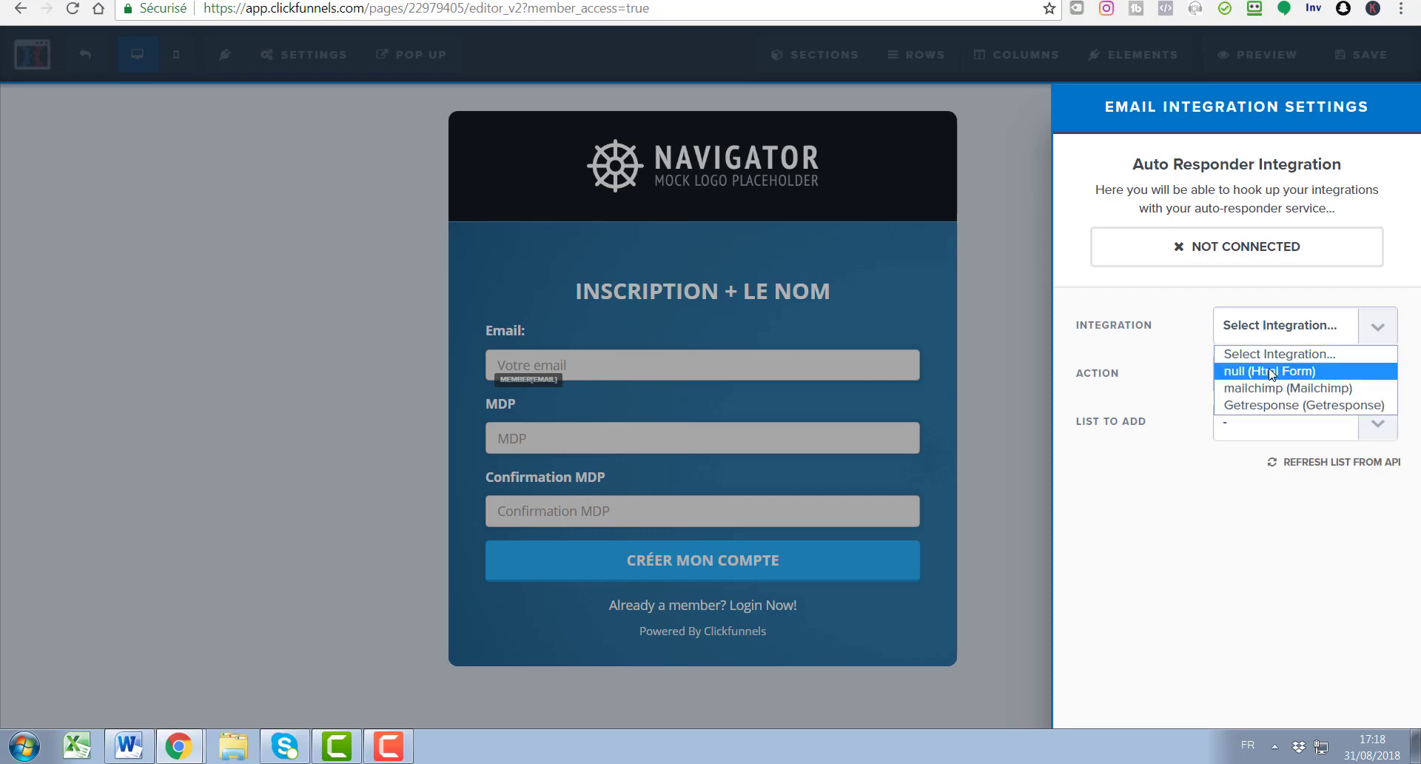
left_click(1270, 371)
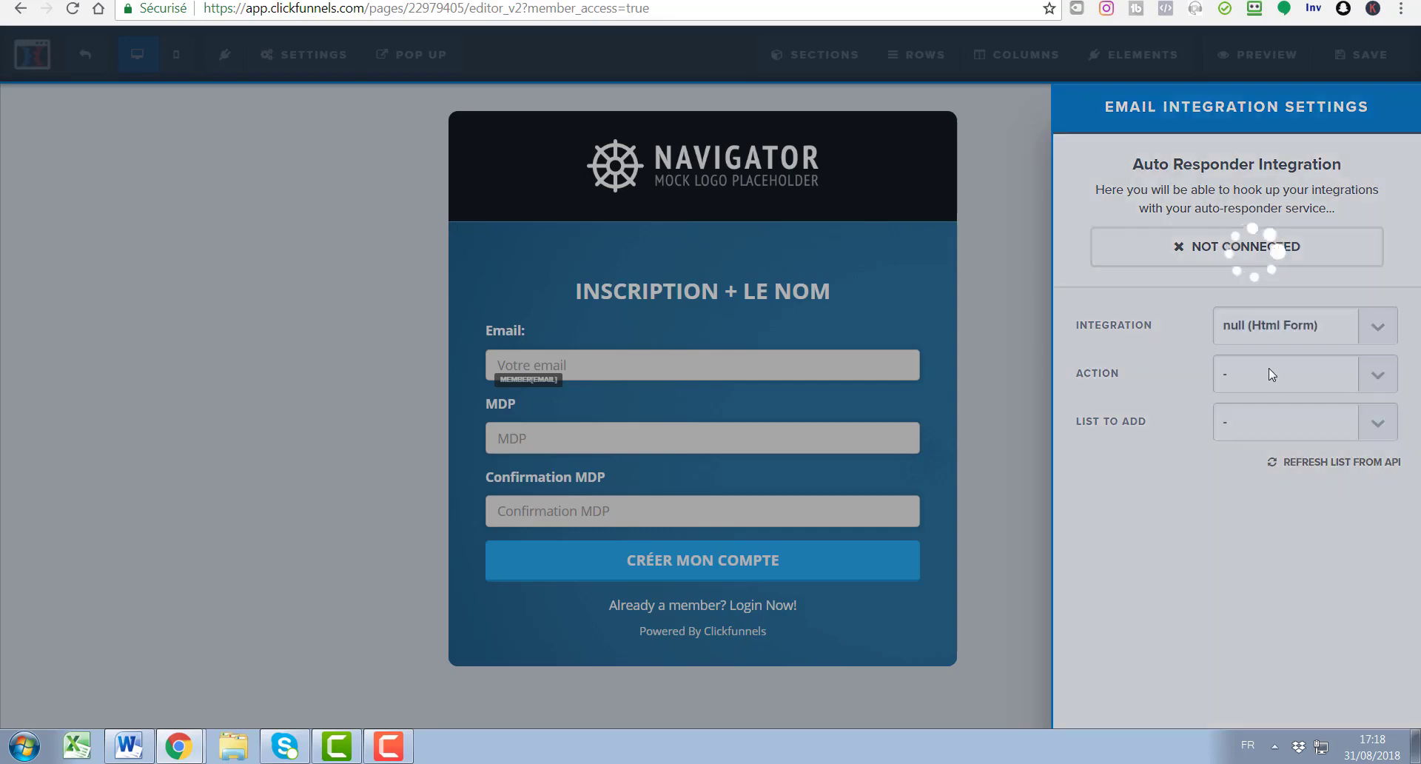
left_click(1270, 375)
left_click(1261, 419)
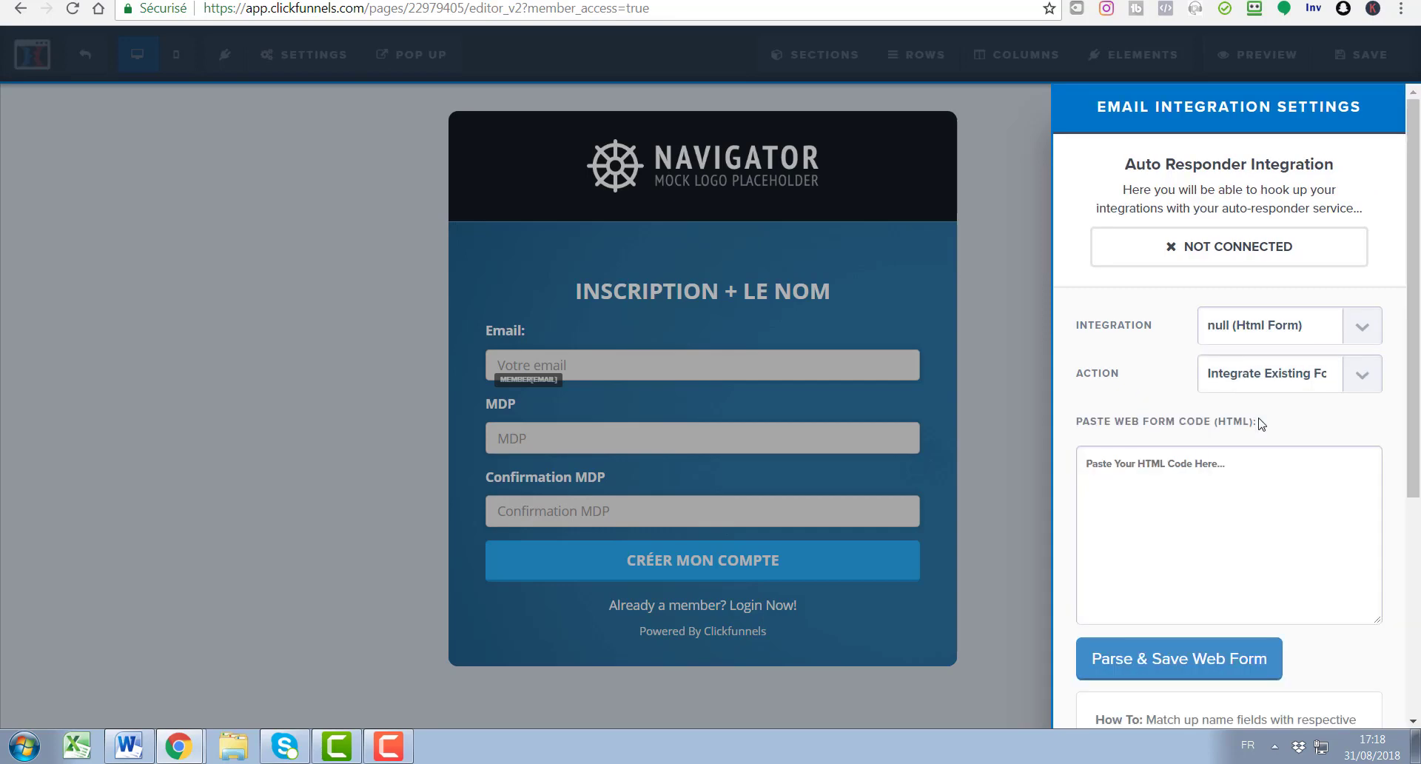
- Set the email integration to mailchimp (Mailchimp), look over its available actions and close the integration settings
left_click(1267, 326)
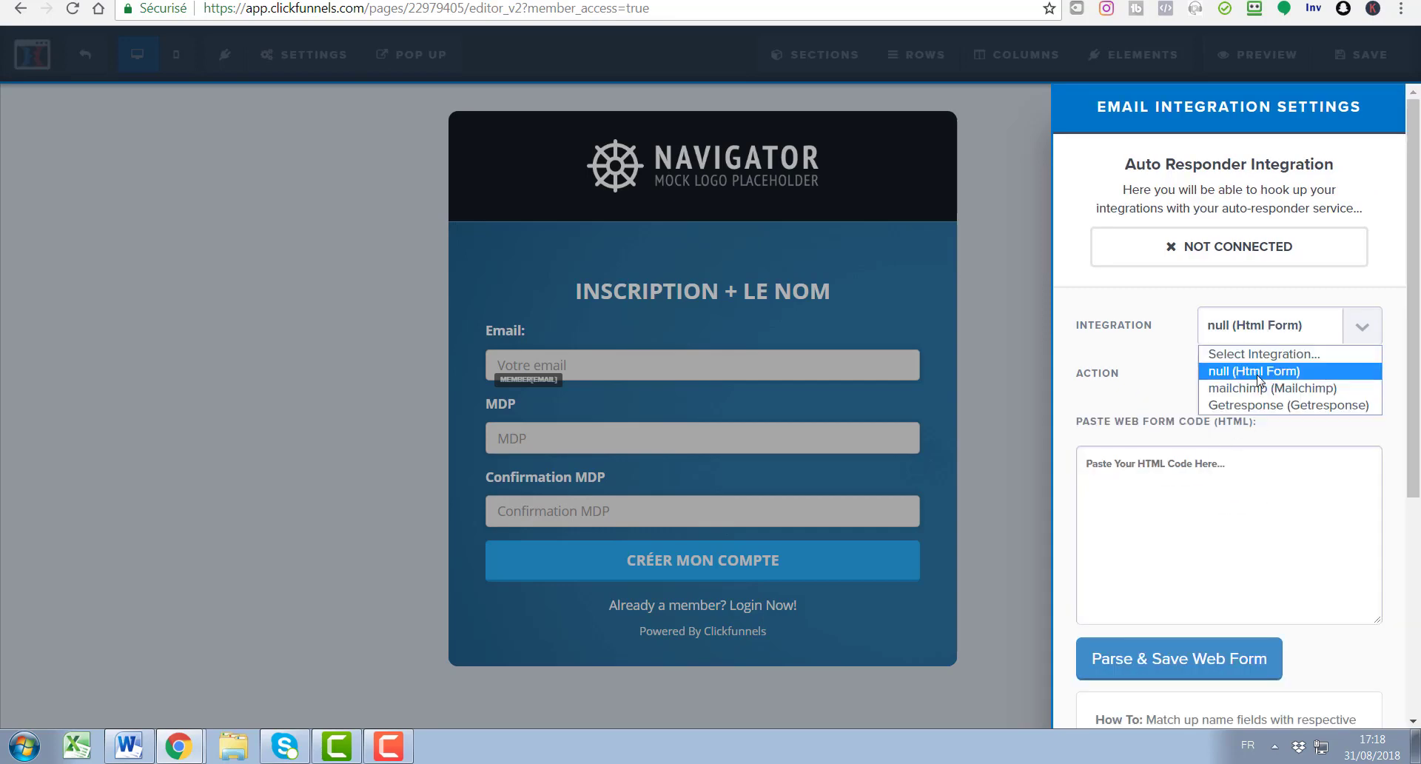
left_click(1251, 387)
left_click(1248, 394)
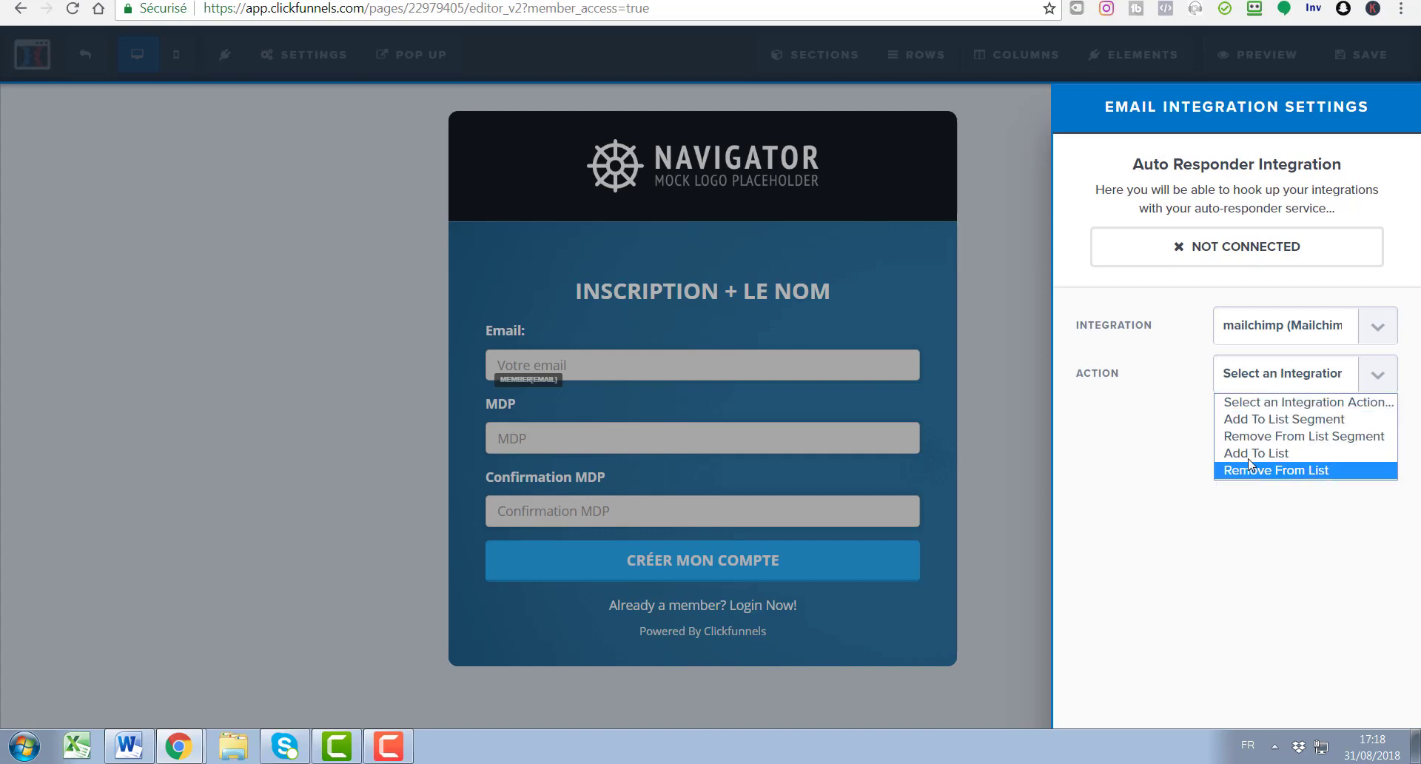
left_click(1263, 329)
left_click(1259, 390)
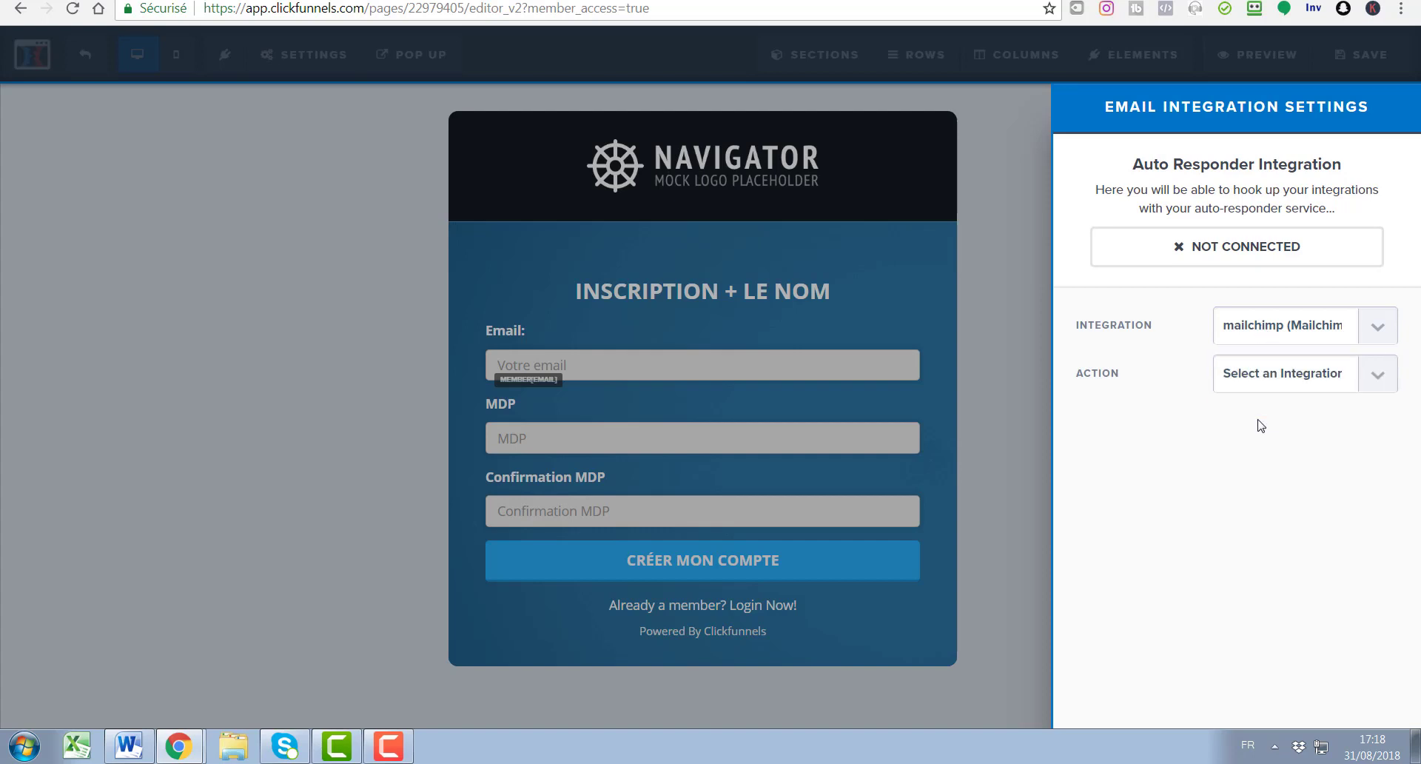
left_click(1019, 198)
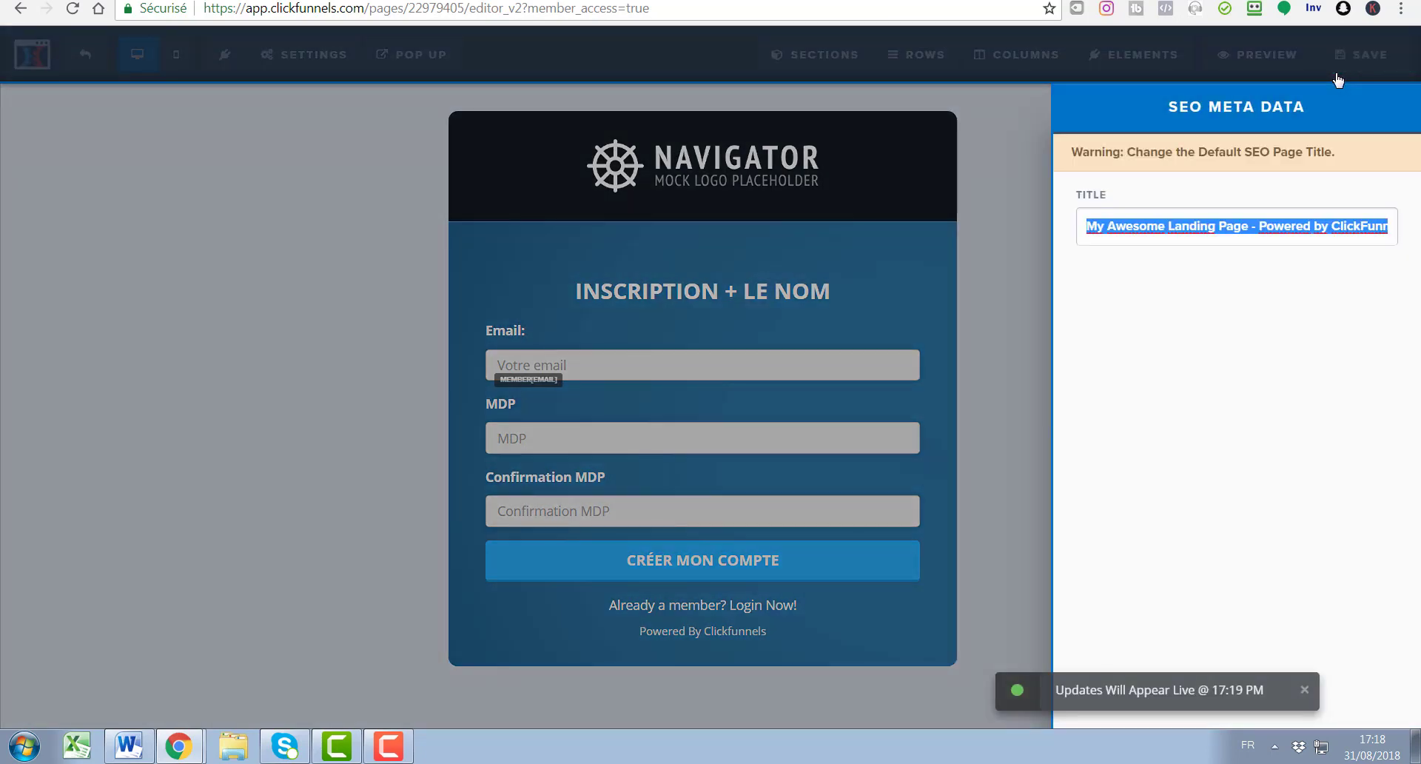
- Set the page's SEO title to "inscription x ouy" and save the page
type("insc")
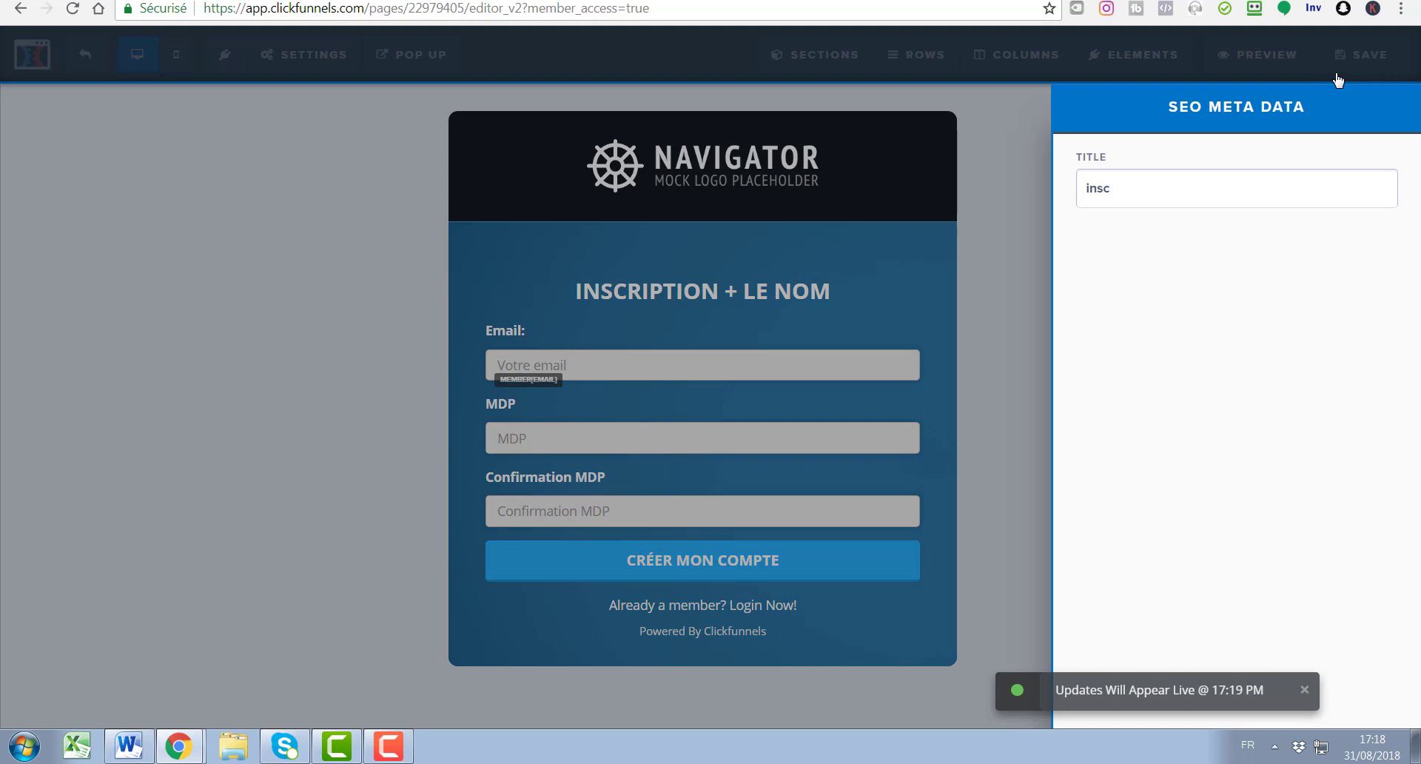
type("rp")
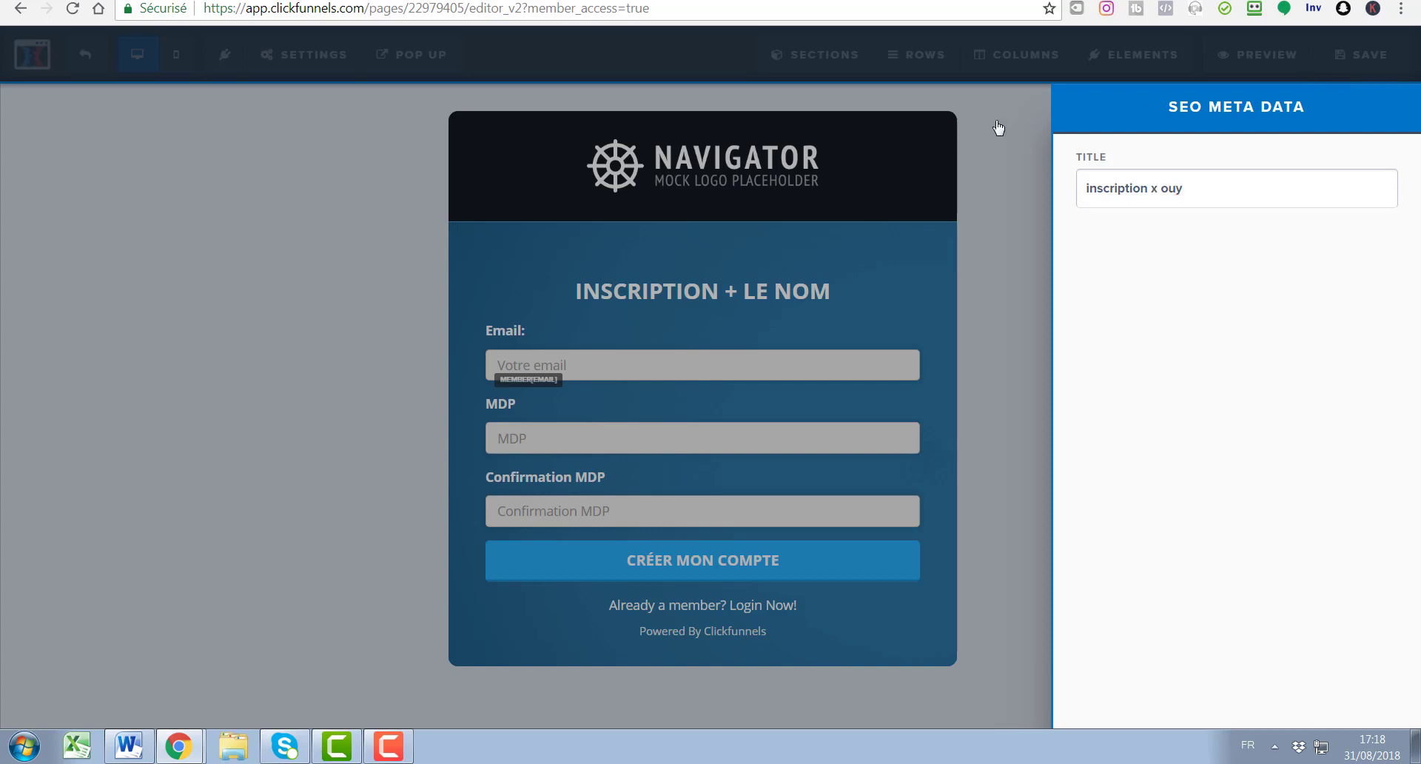
left_click(998, 128)
left_click(1360, 54)
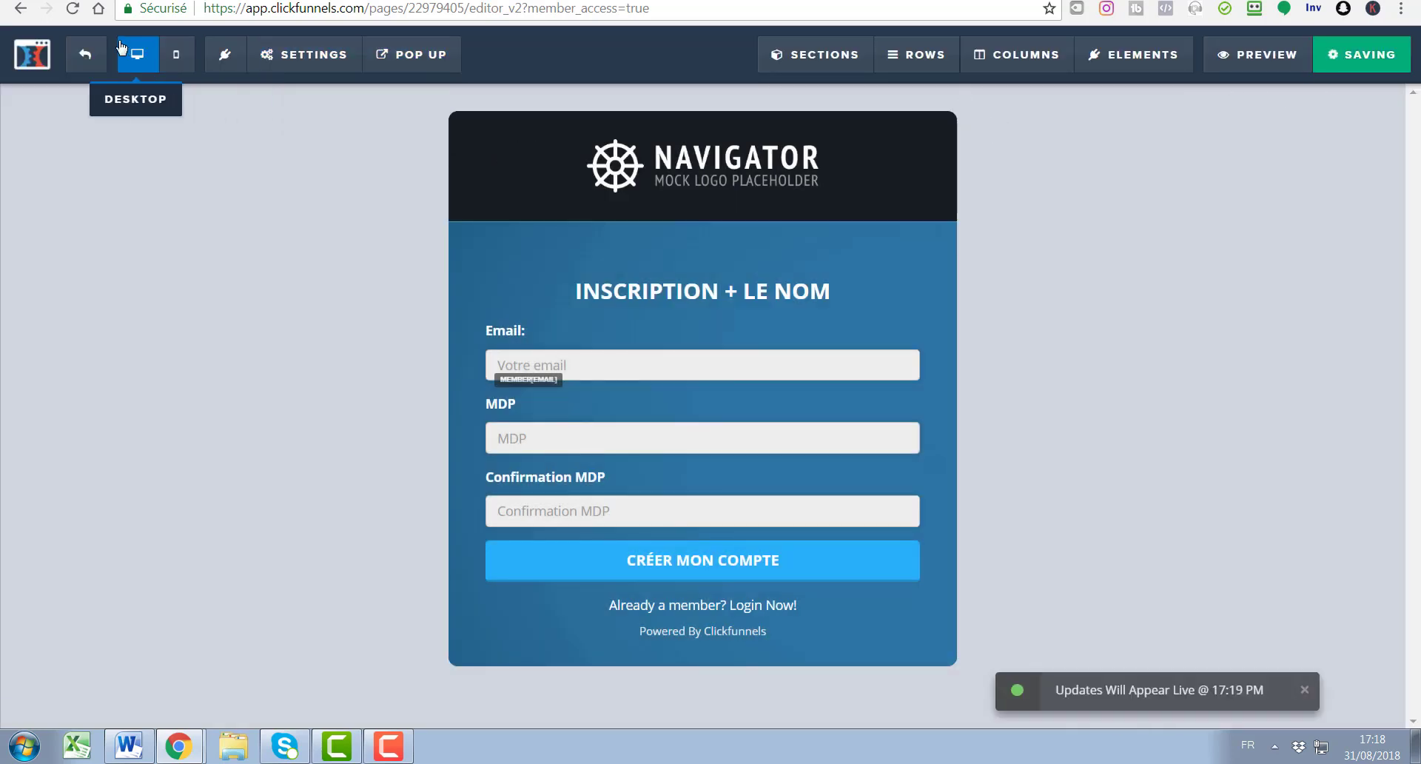
- Exit to the funnel overview, preview the live membership access page and return to the overview
left_click(91, 56)
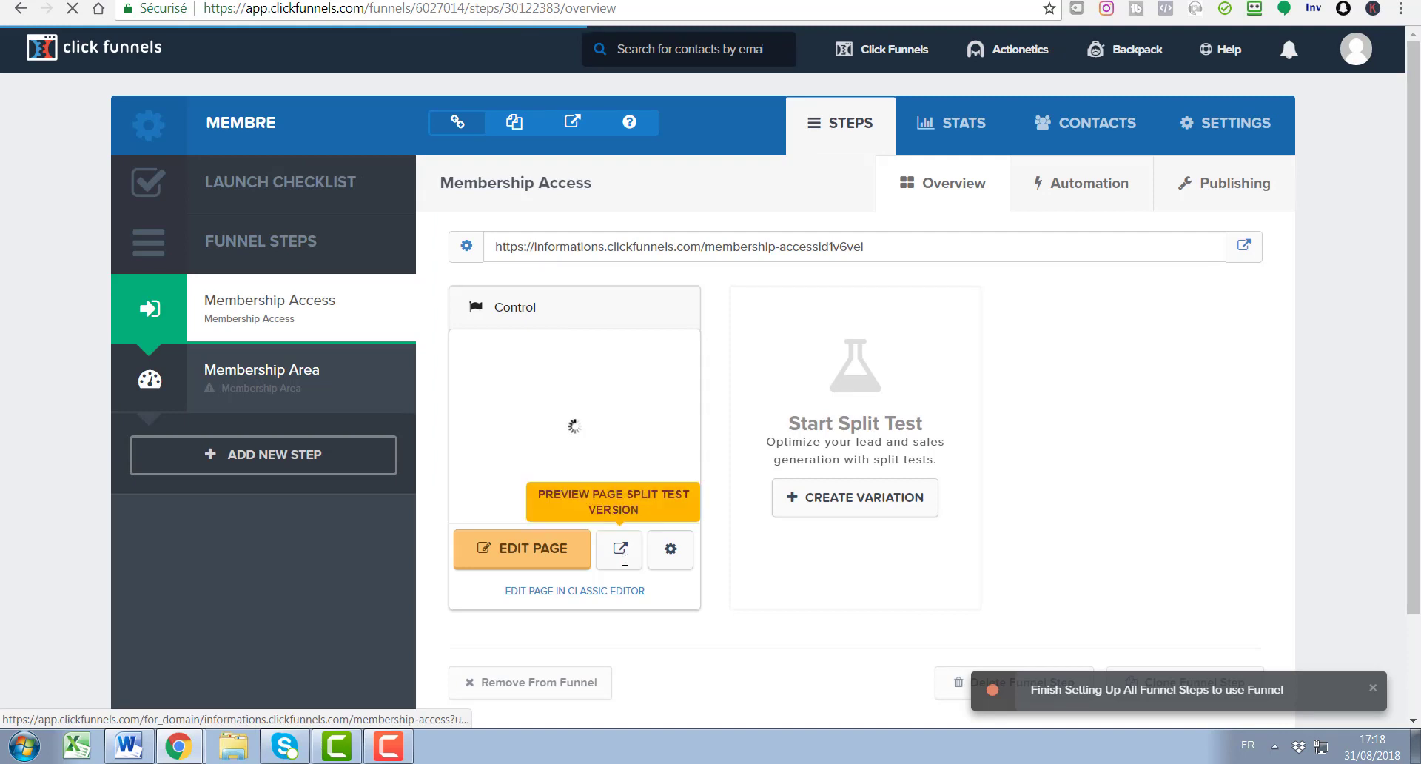
left_click(620, 549)
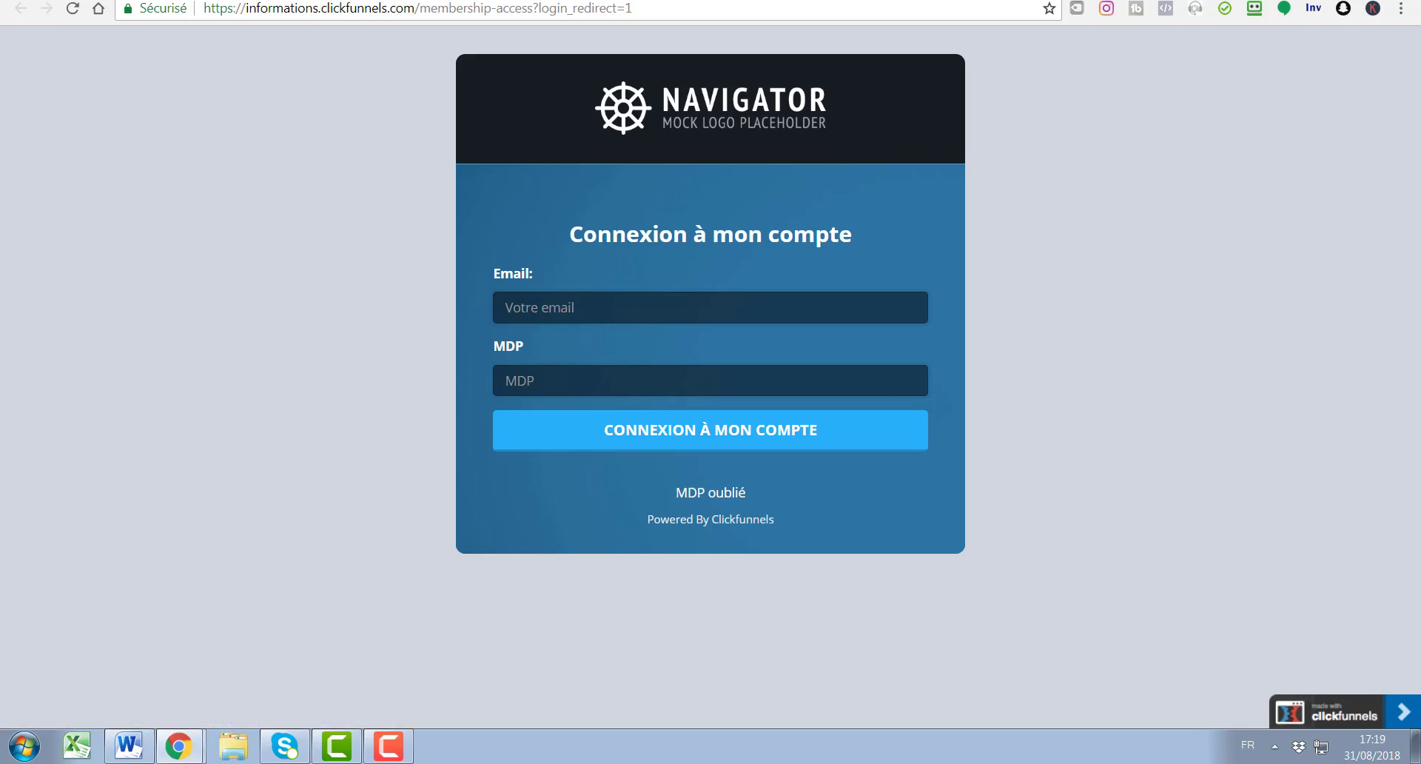
left_click(348, 1)
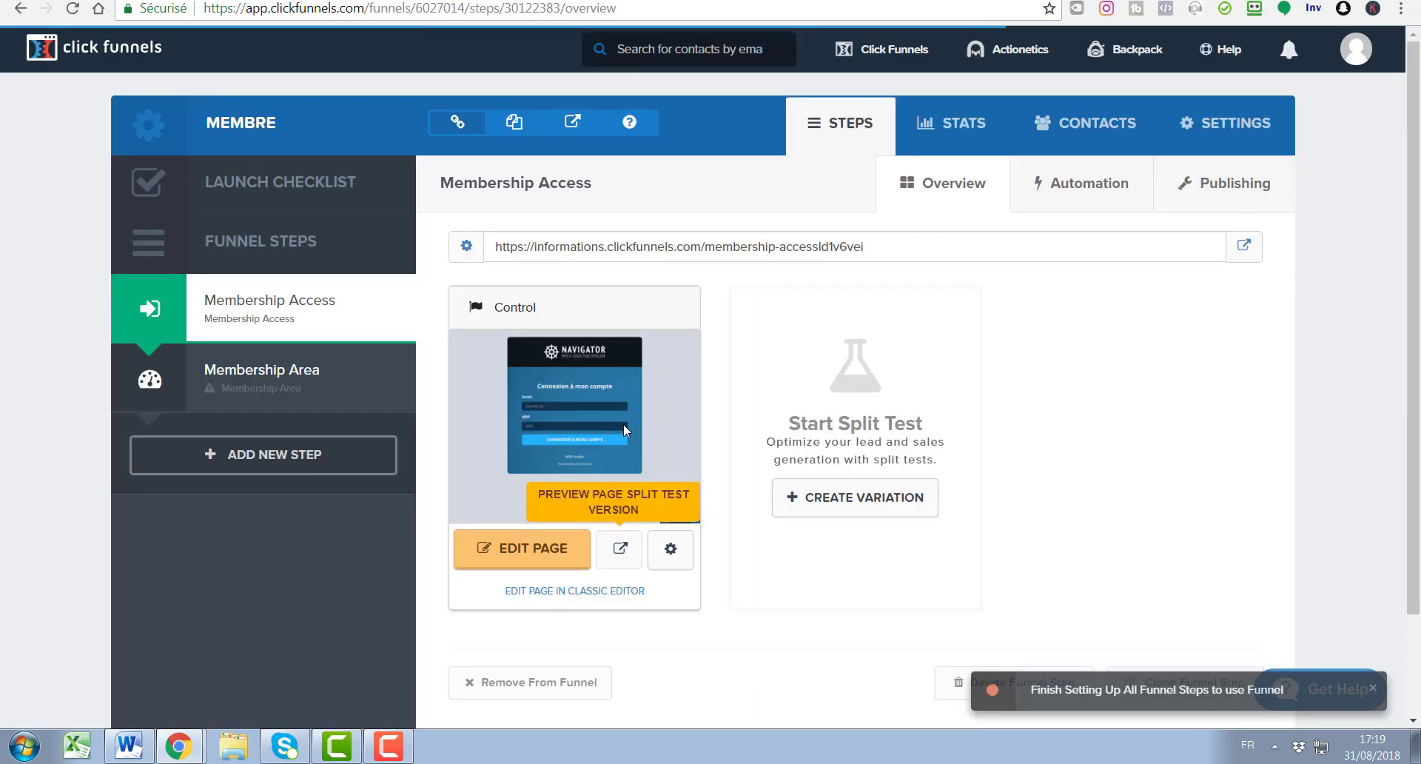
- Apply the Clean Members Area template to the funnel's Membership Area step
left_click(240, 400)
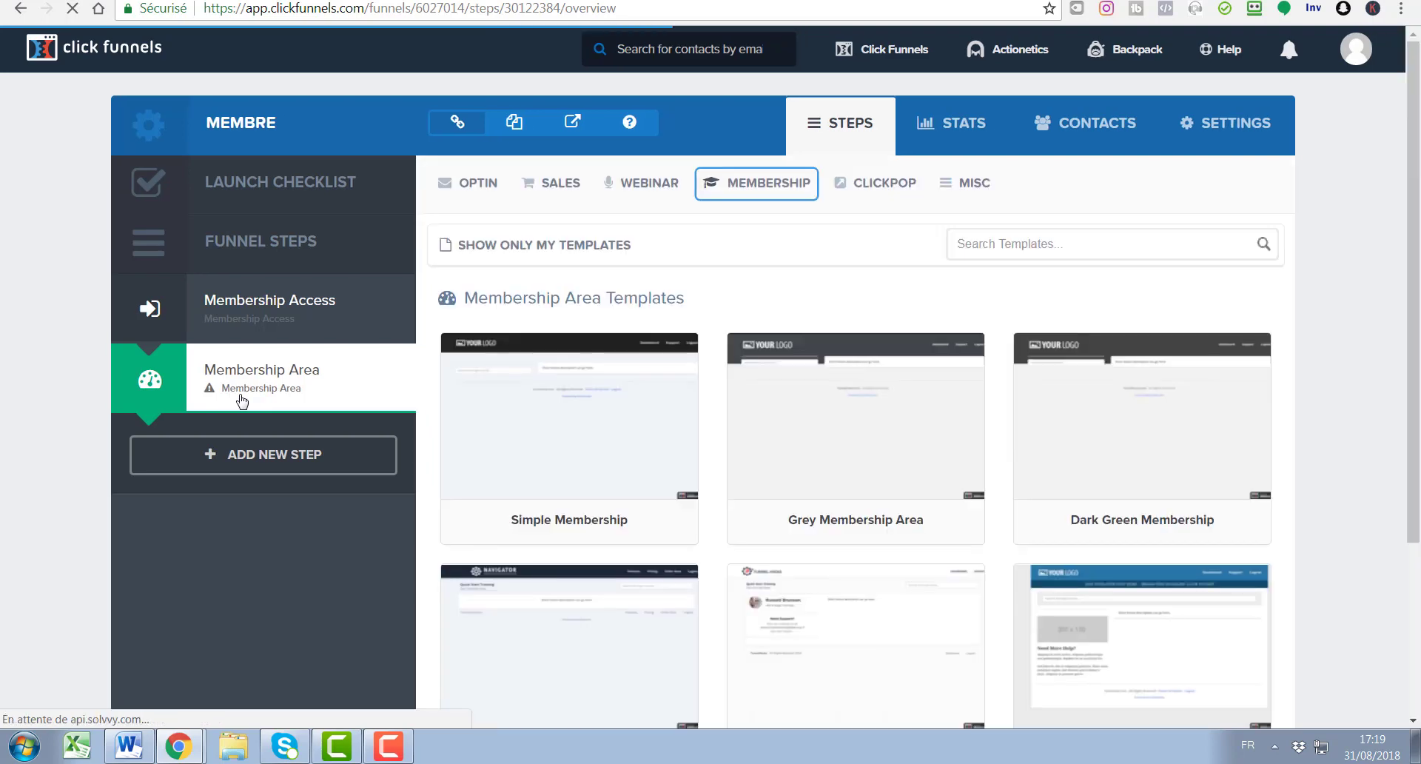
mouse_move(955, 480)
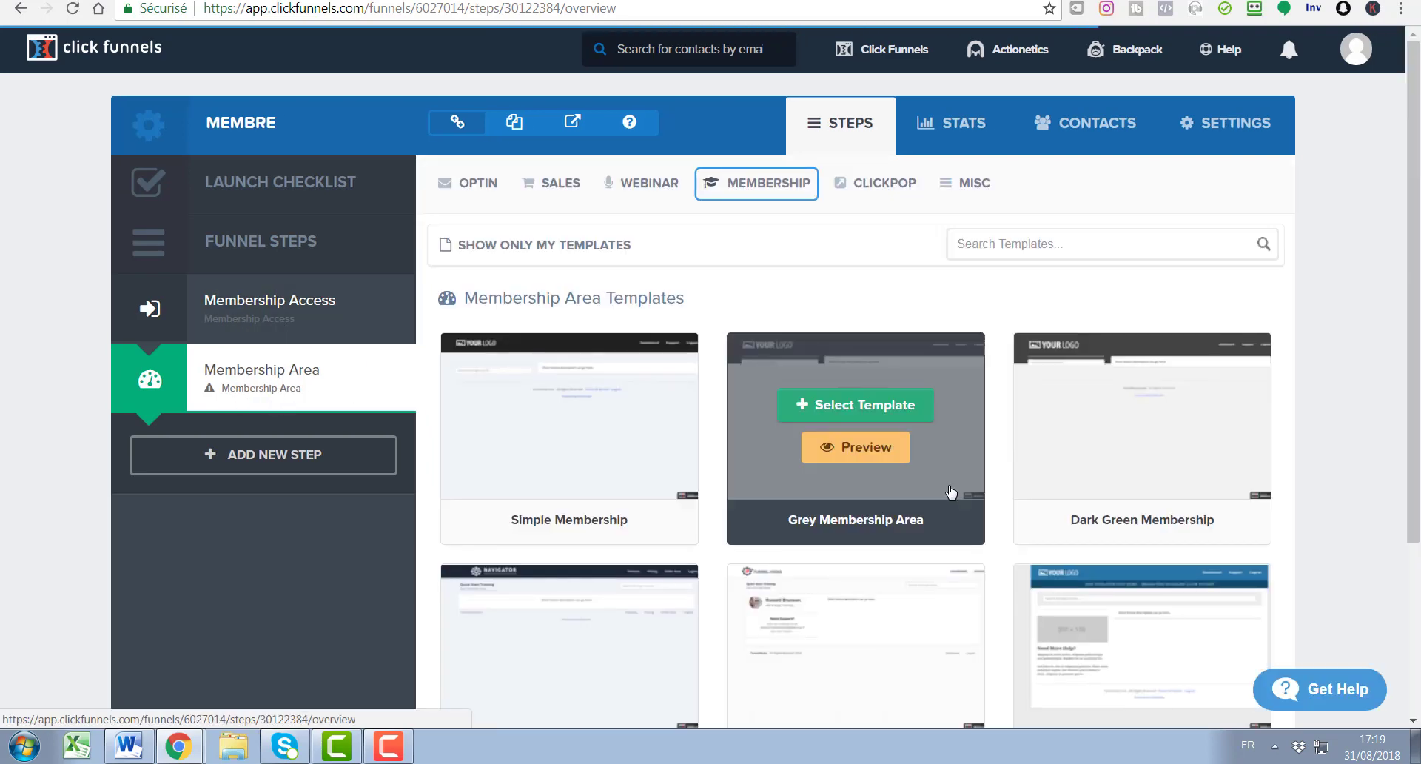
scroll(904, 503, "down", 3)
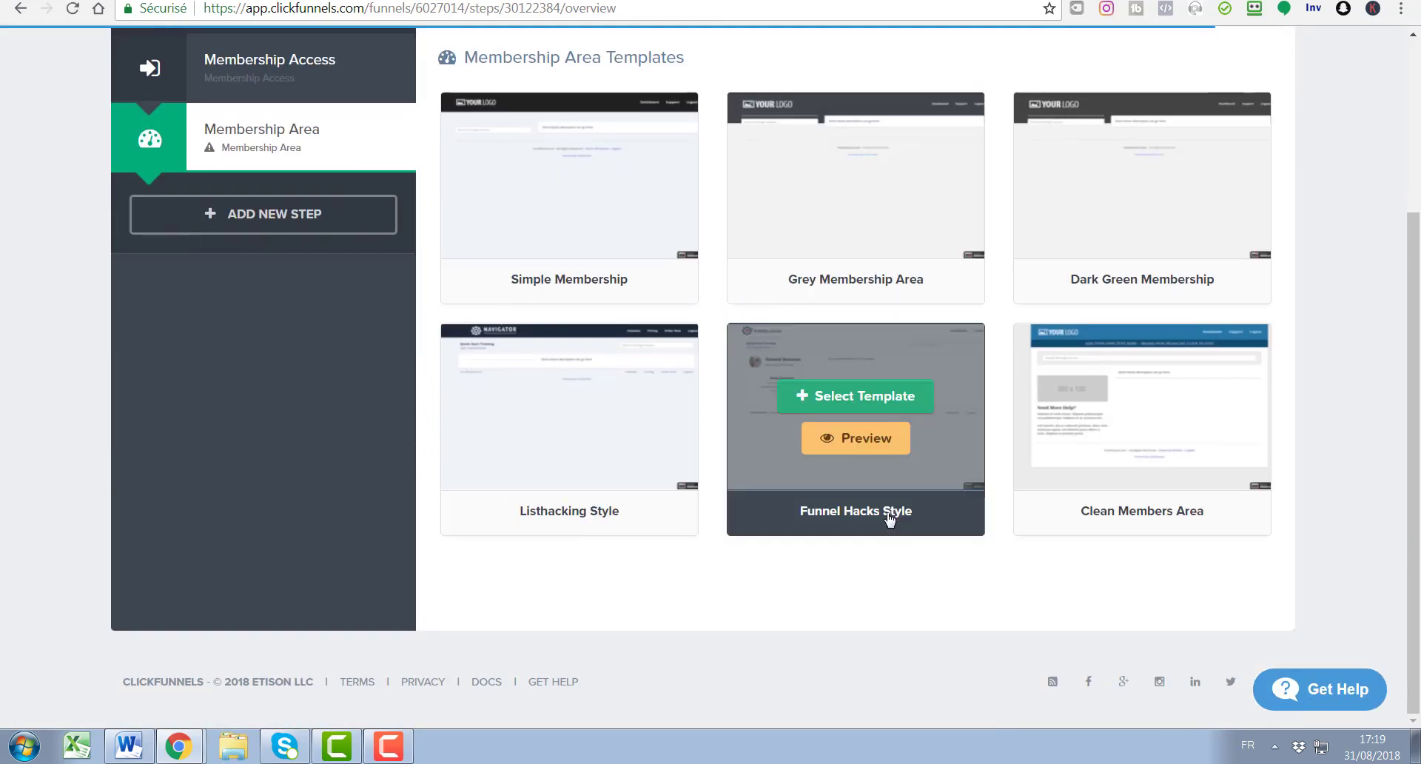
mouse_move(1131, 198)
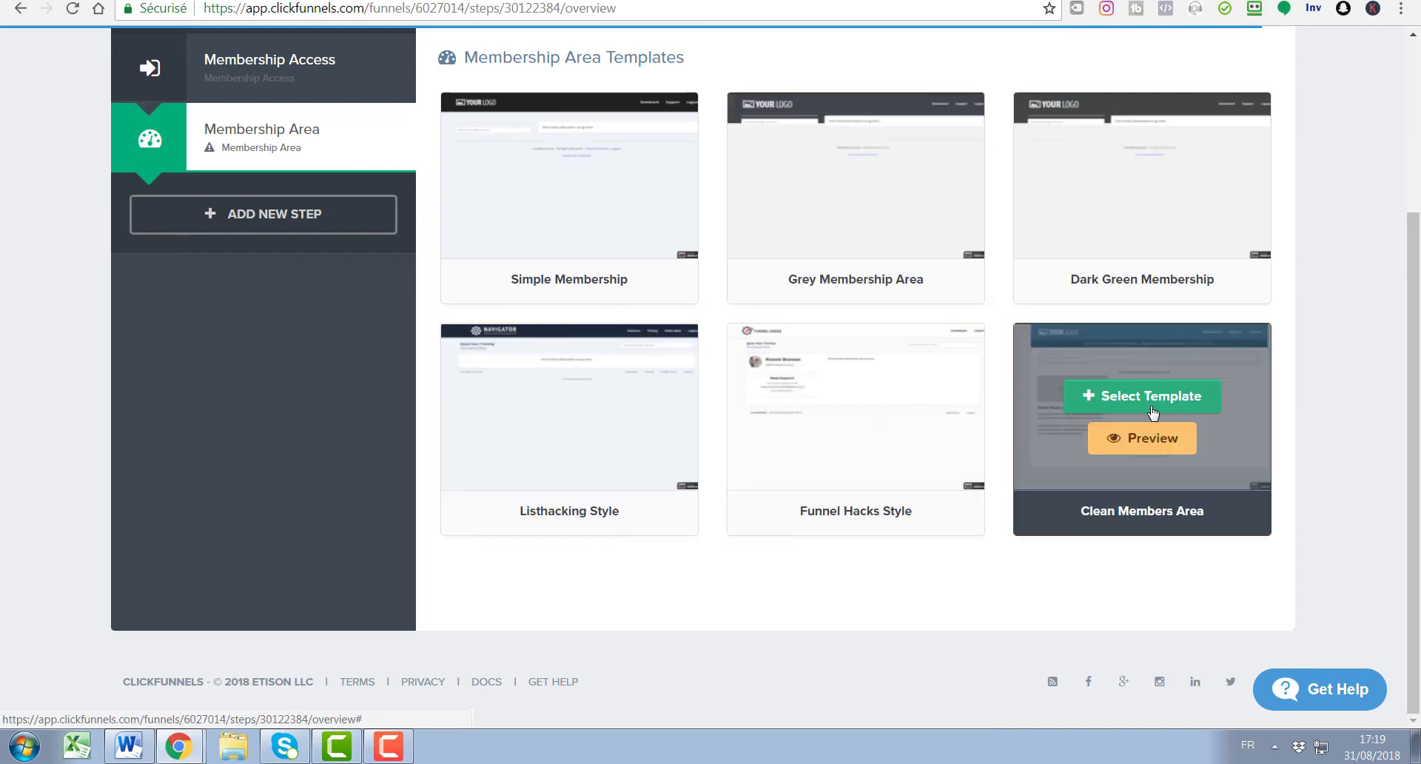
left_click(1151, 396)
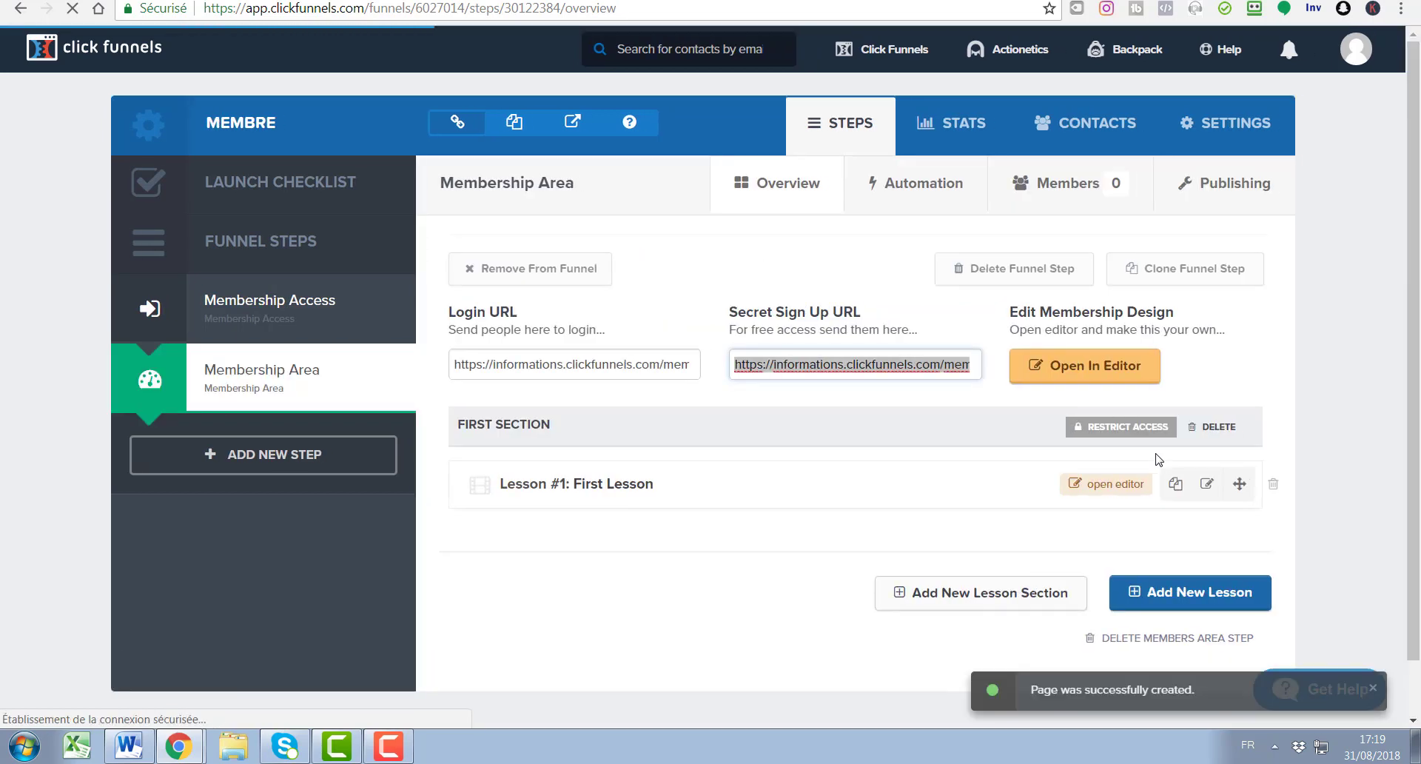
- Open the membership area design in the editor and delete the placeholder logo from the header
left_click(1085, 370)
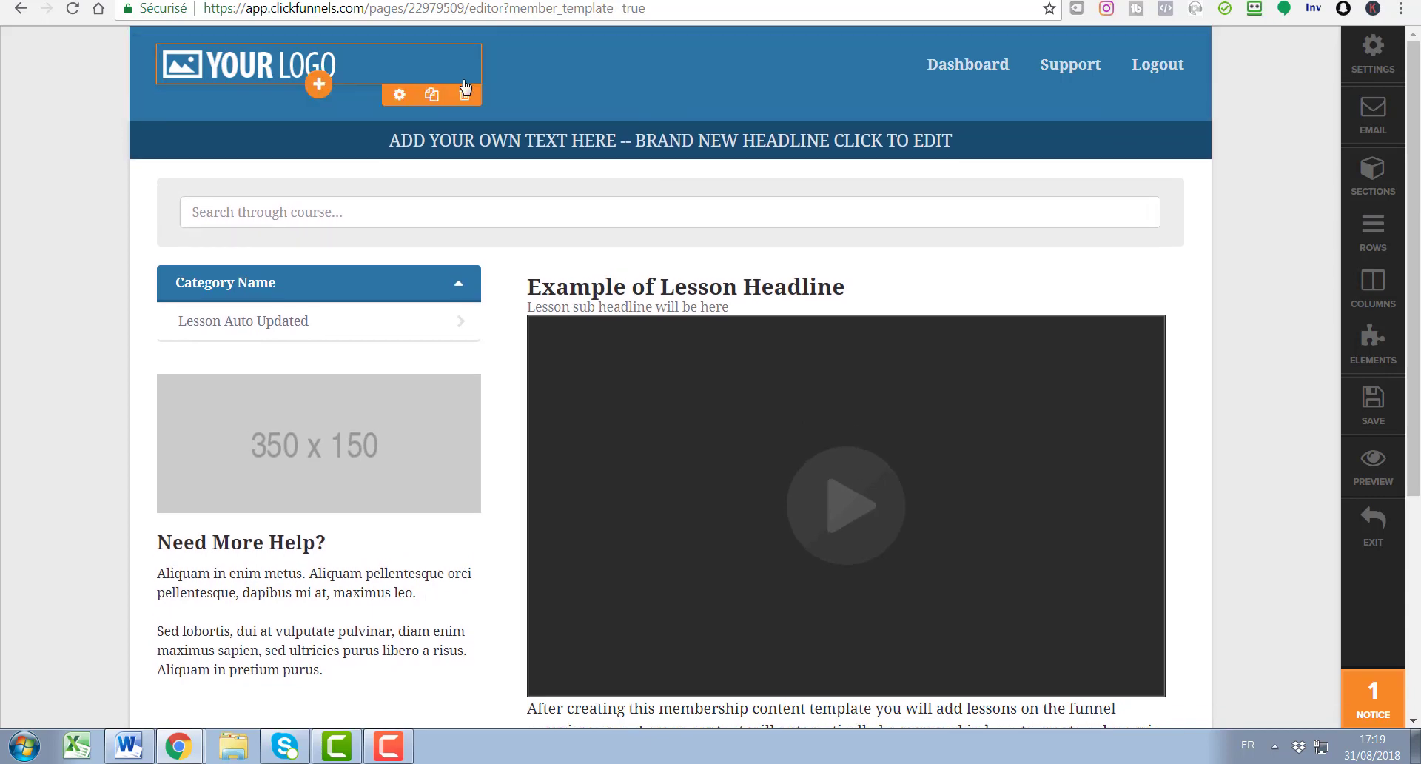
left_click(464, 100)
left_click(812, 119)
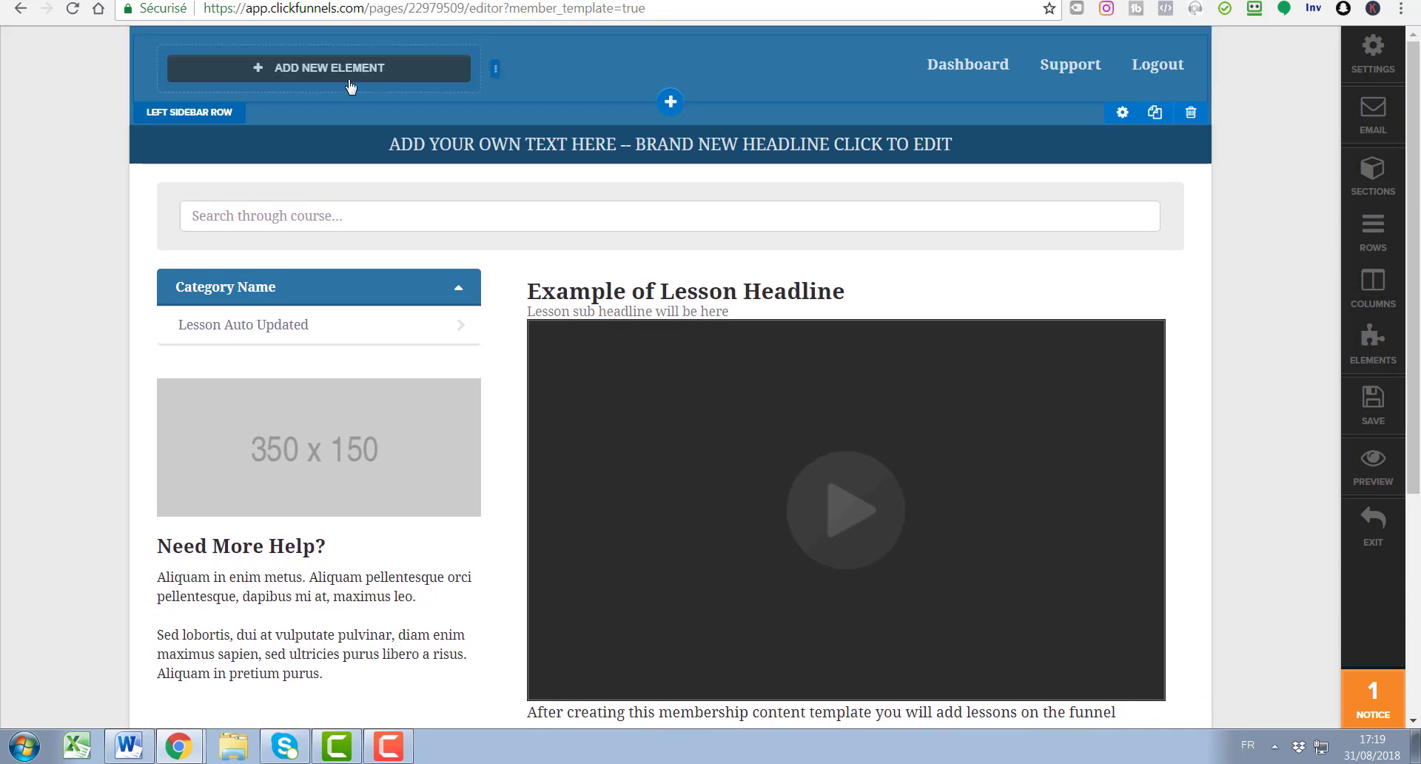
- Change the text of the header navigation's first link to "Tableau de bord"
left_click(1017, 75)
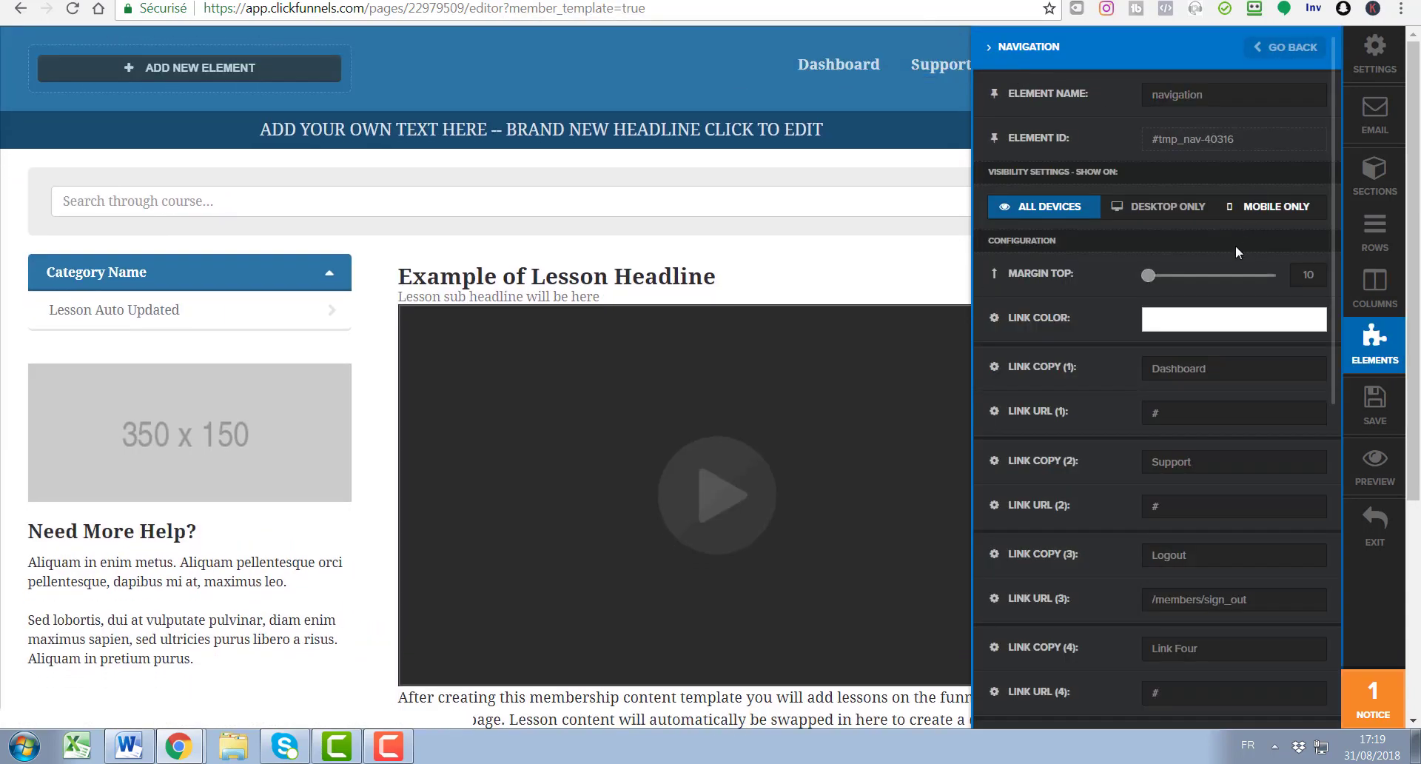
left_click_drag(1208, 369, 1131, 375)
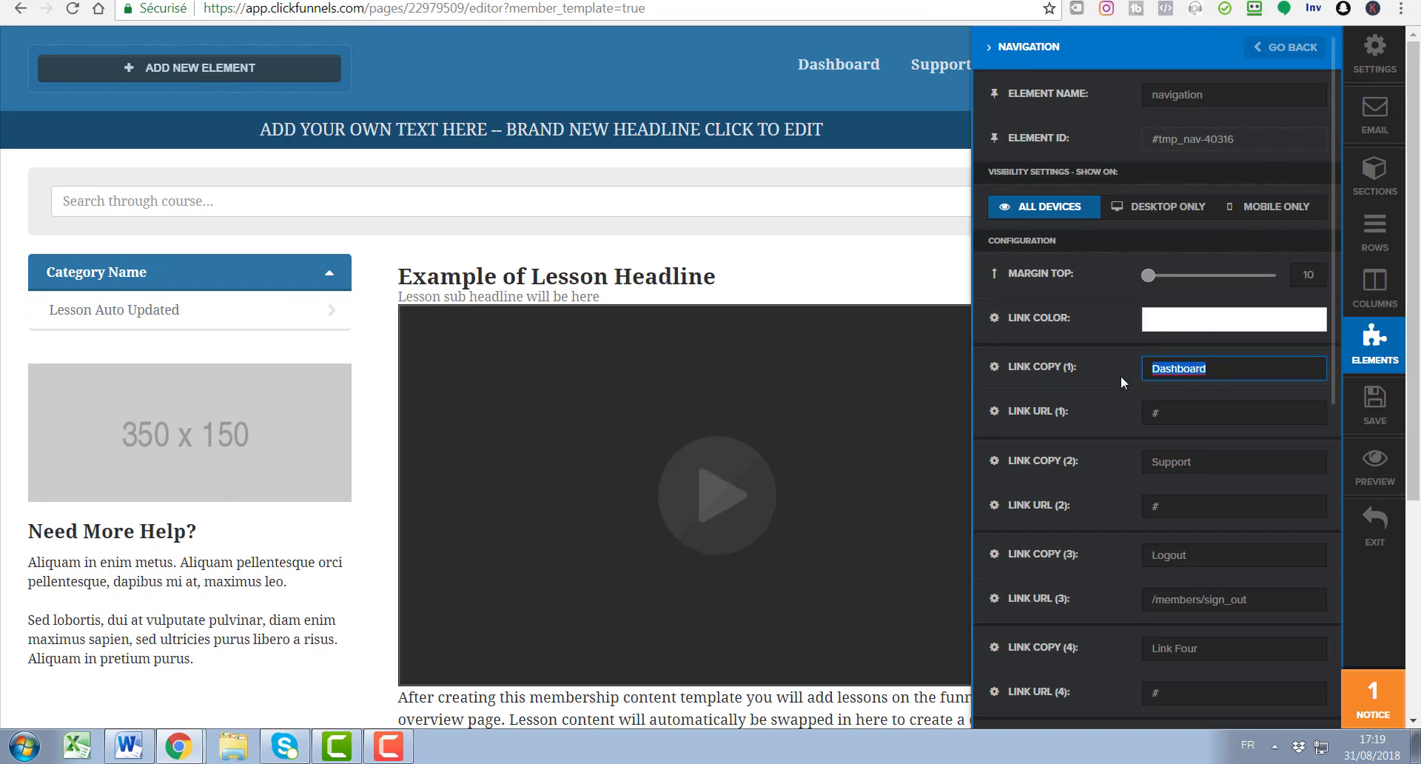
type("Table")
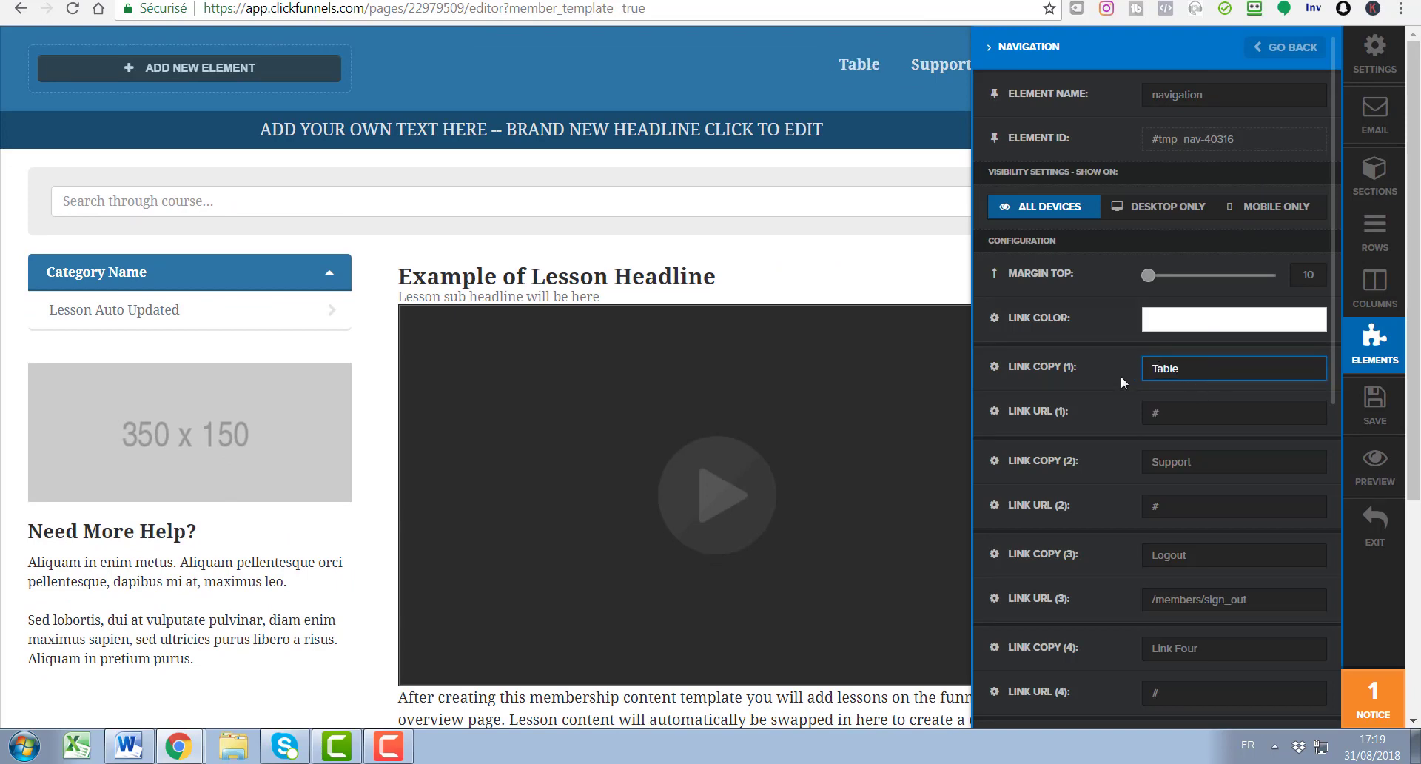
type("au de bord")
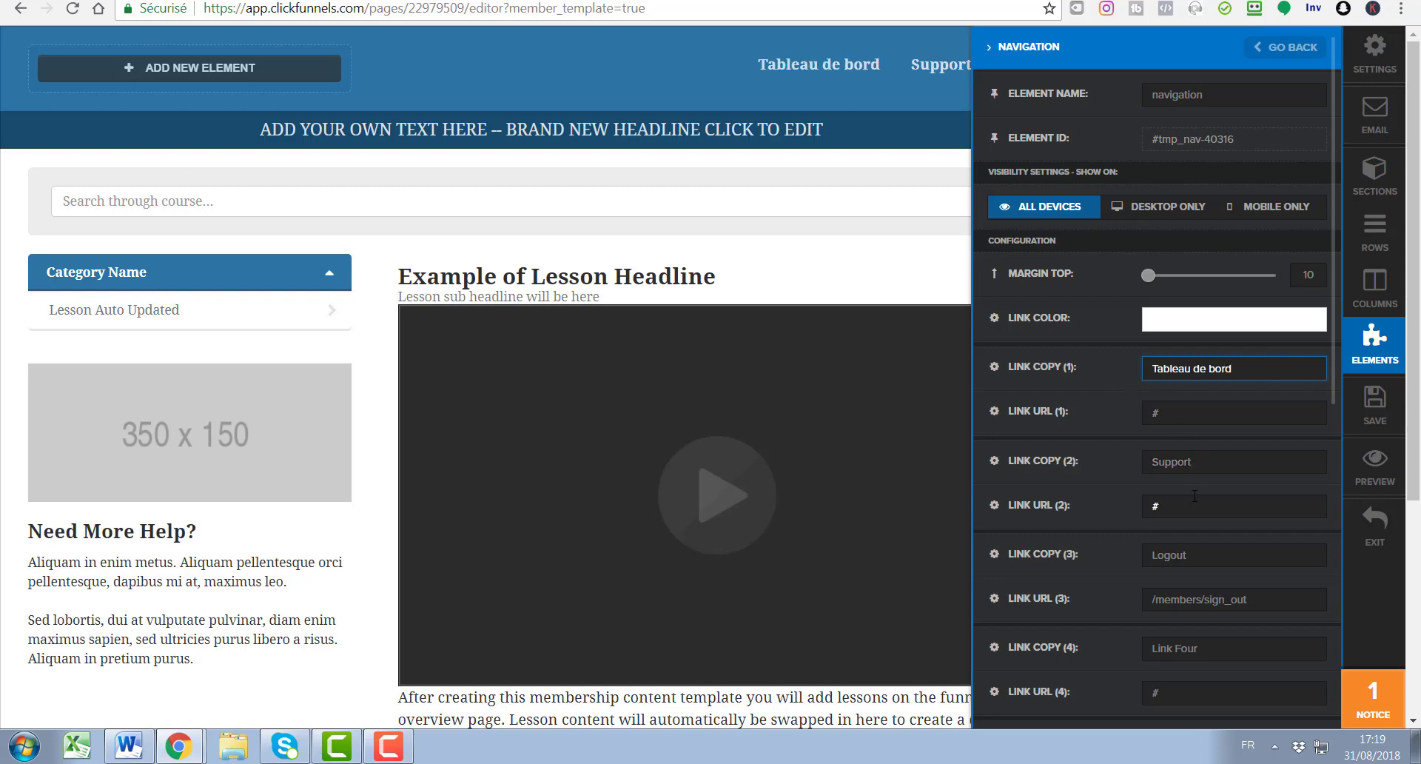
- Change the text of the header navigation's third link to "déconnexion"
double_click(1188, 561)
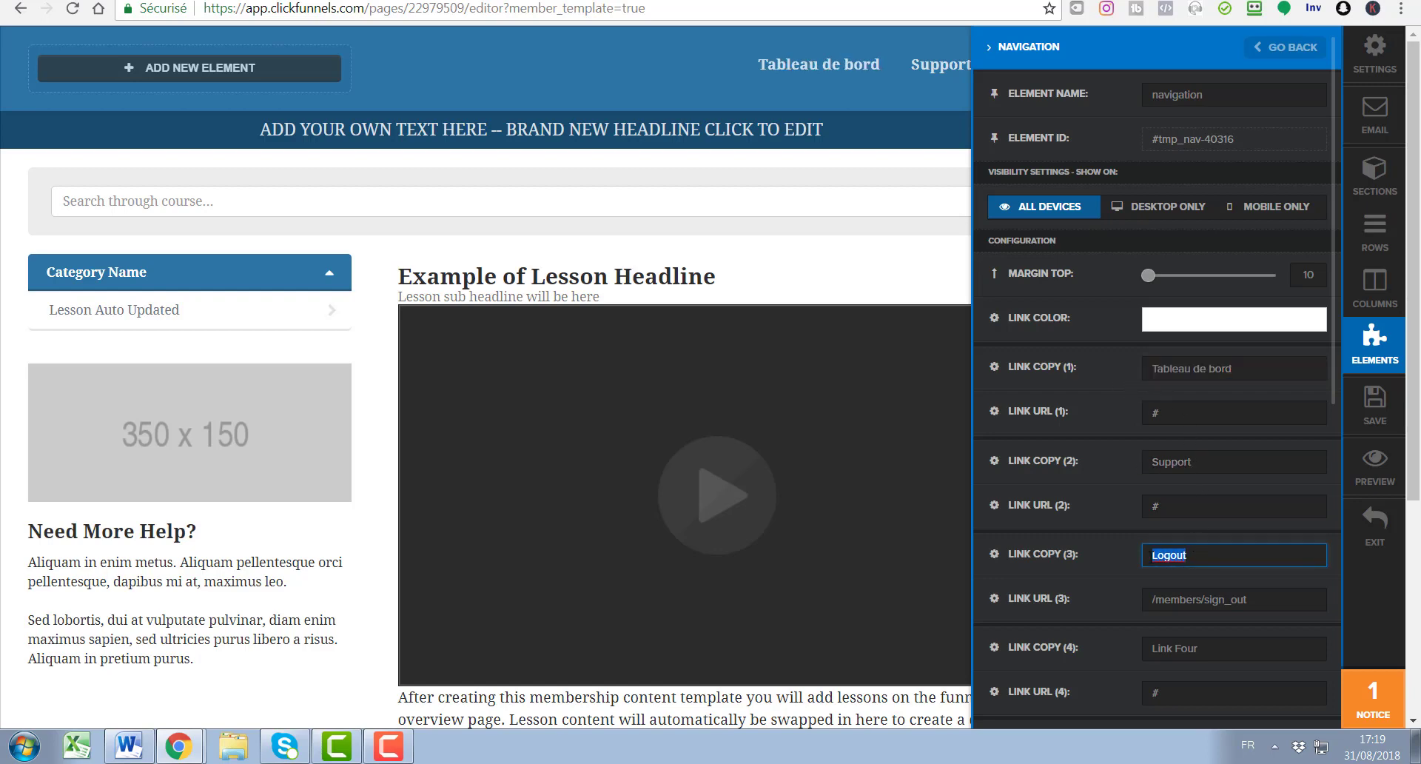
type("déco")
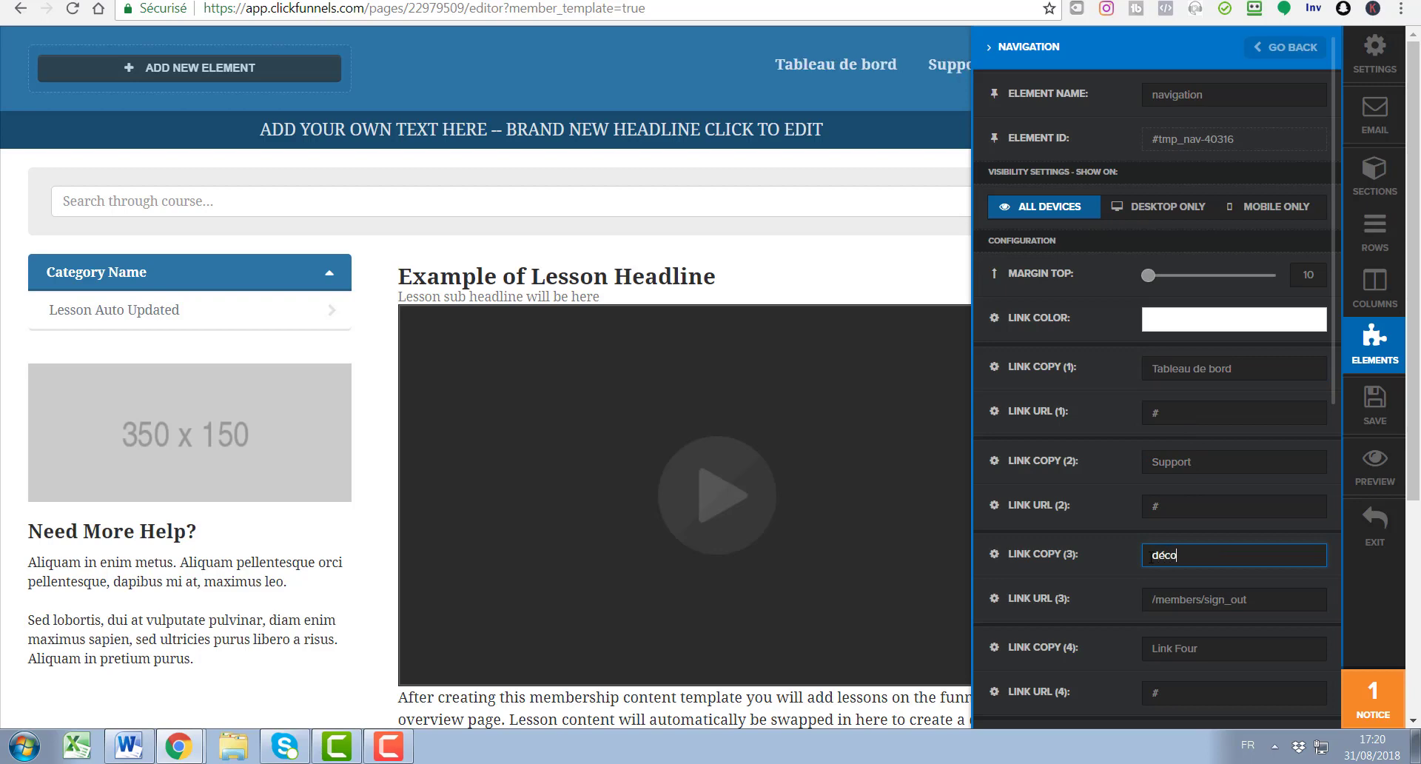
type("nnexion")
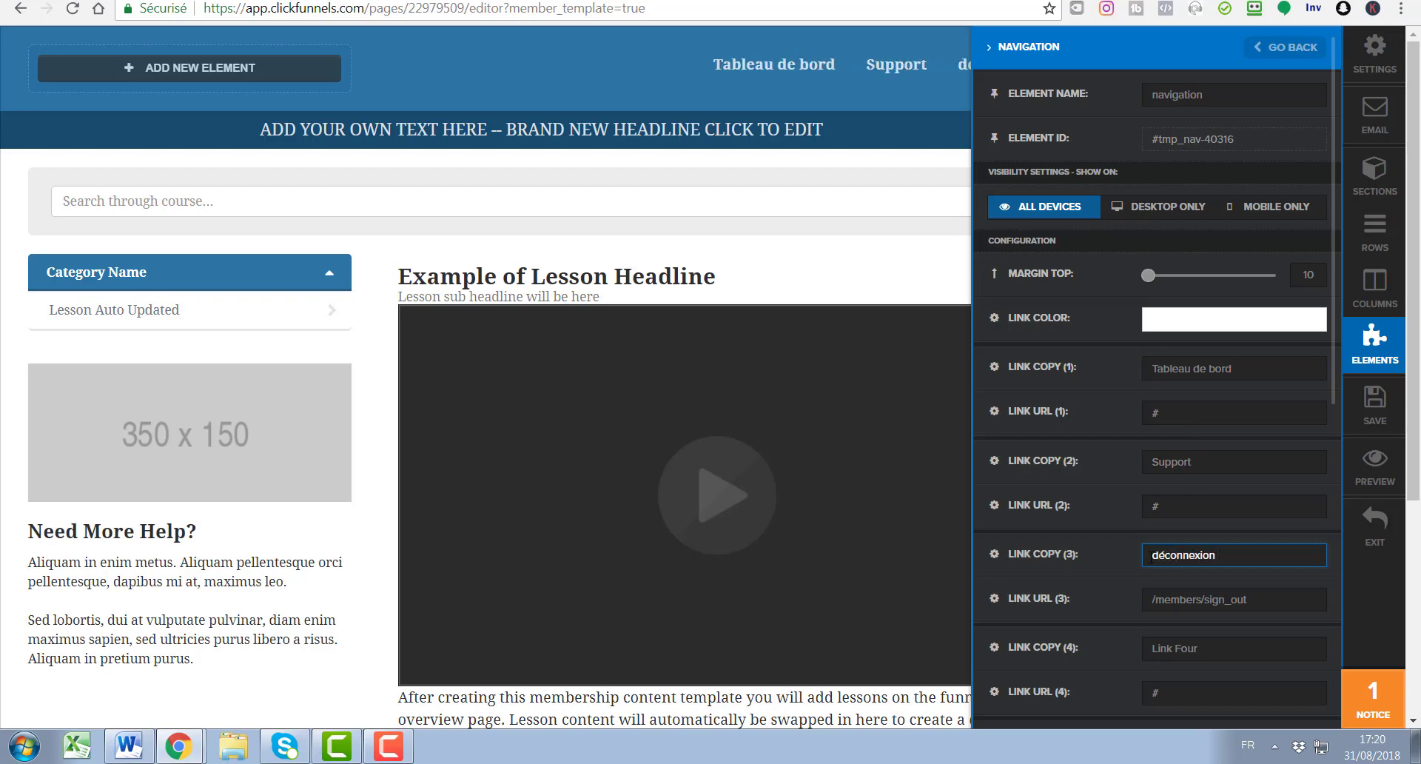
scroll(1151, 560, "down", 7)
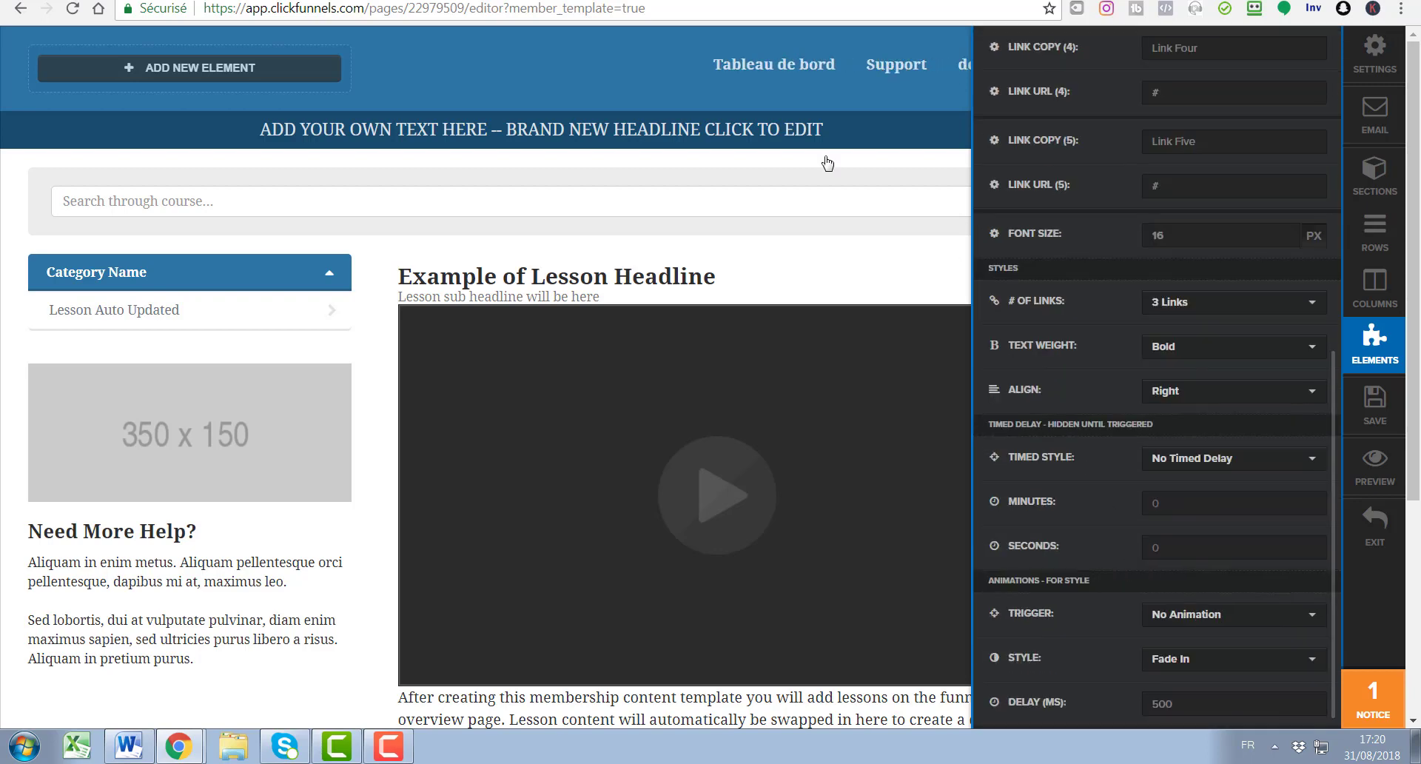
left_click(740, 216)
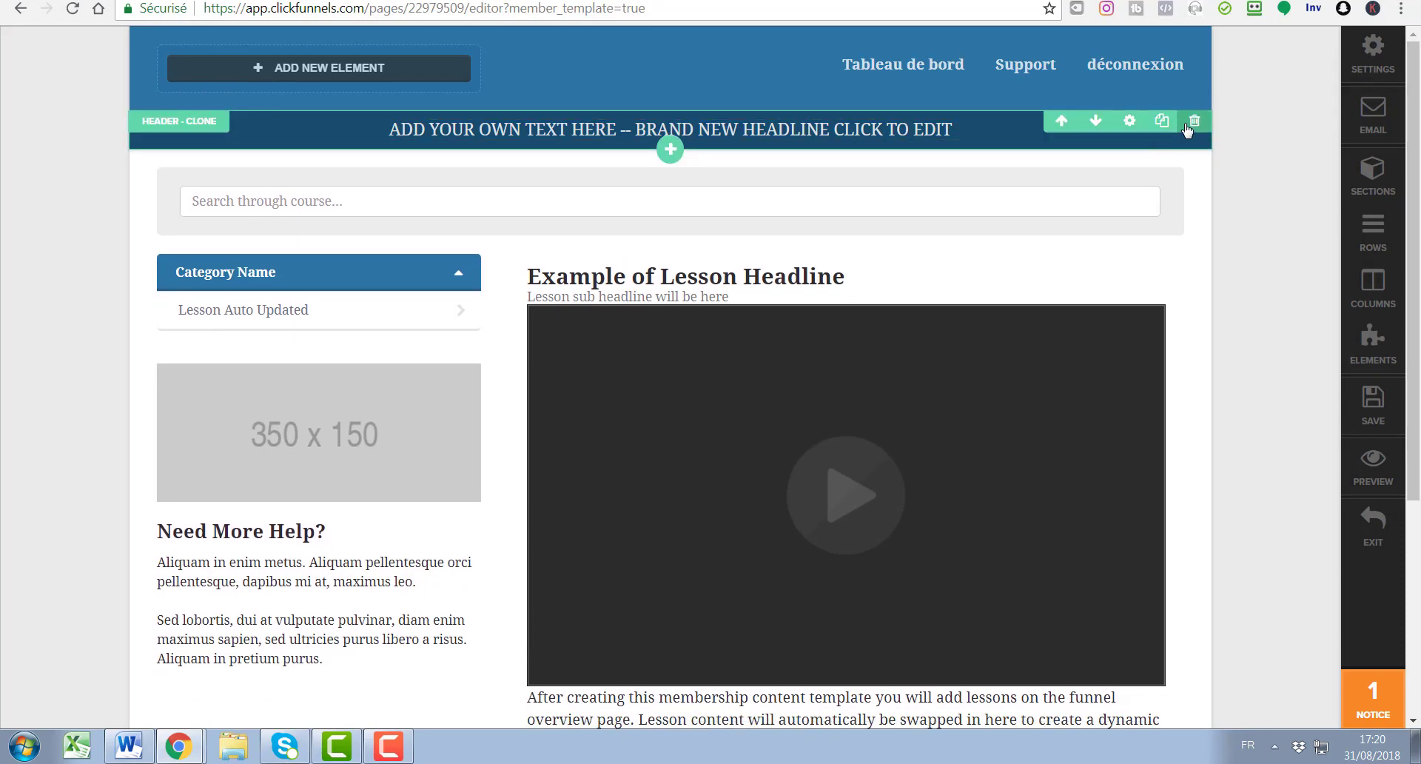
- Delete the dark headline banner section below the header and the course search row
left_click(1195, 121)
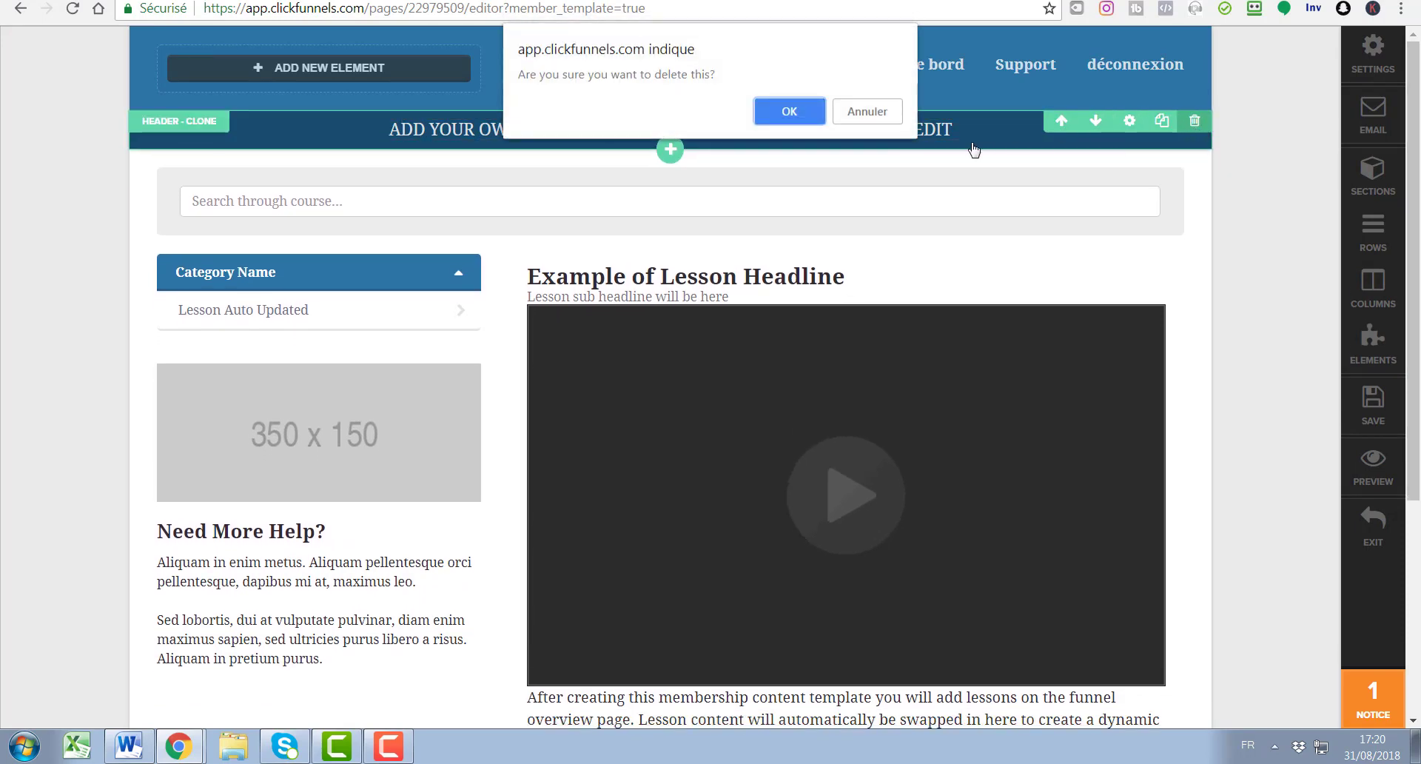
left_click(790, 111)
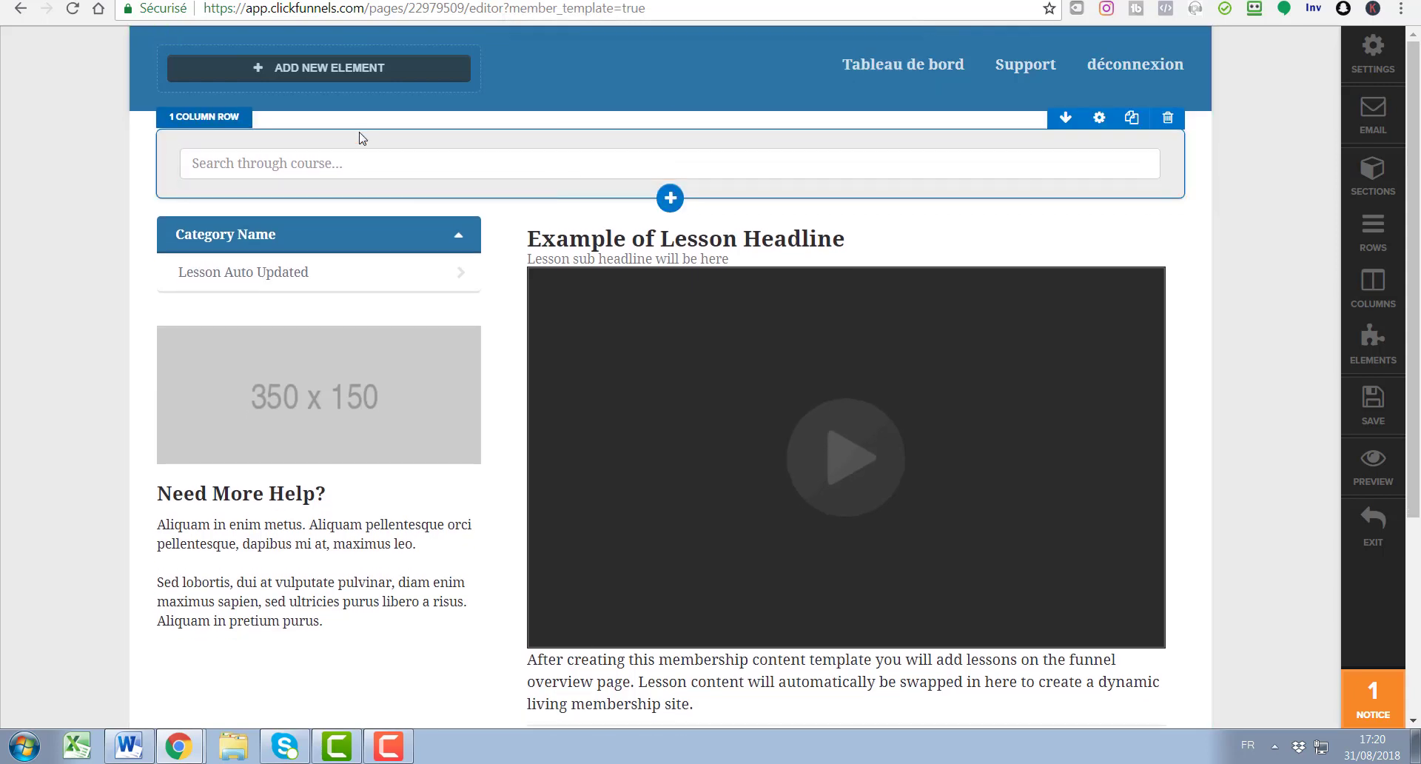
left_click(351, 164)
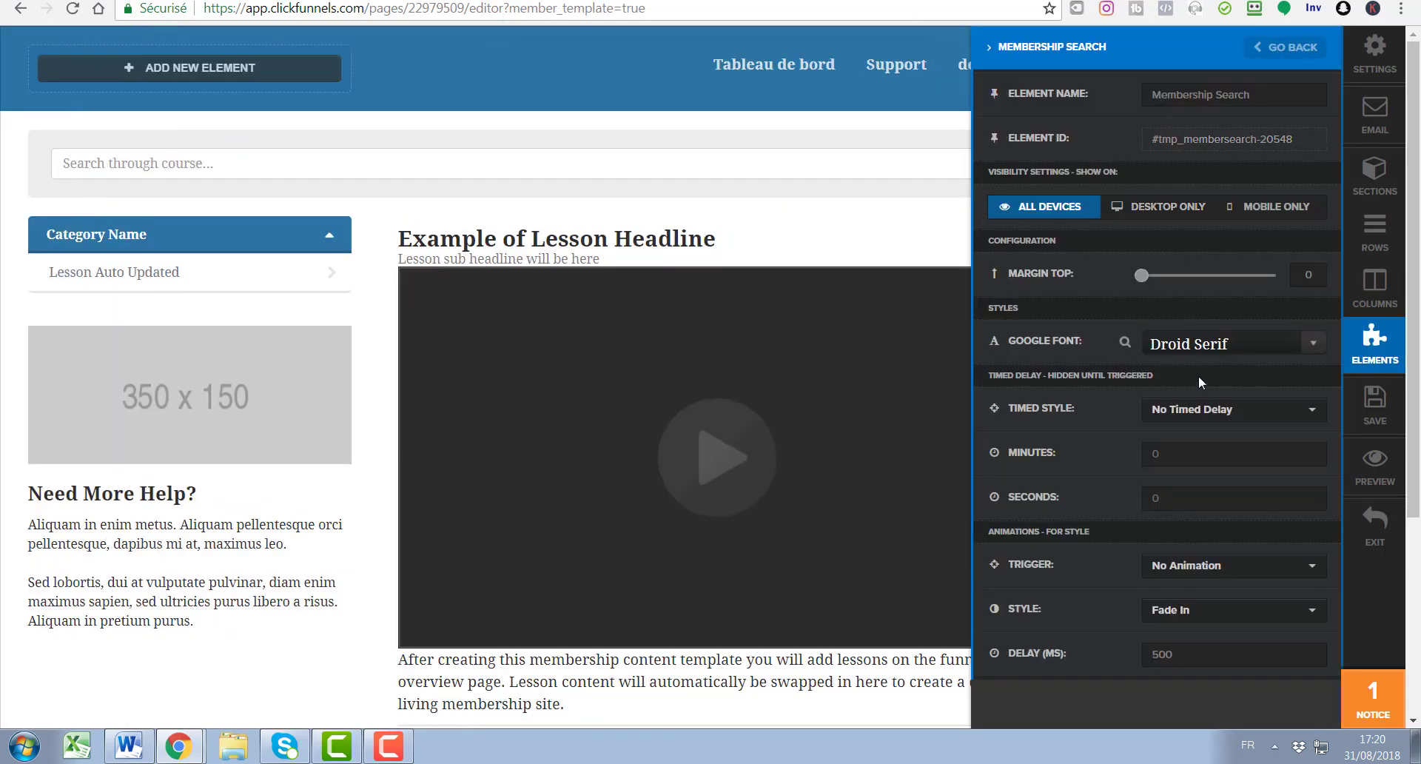
scroll(1200, 382, "down", 4)
scroll(1199, 382, "up", 4)
left_click(818, 196)
left_click(1167, 118)
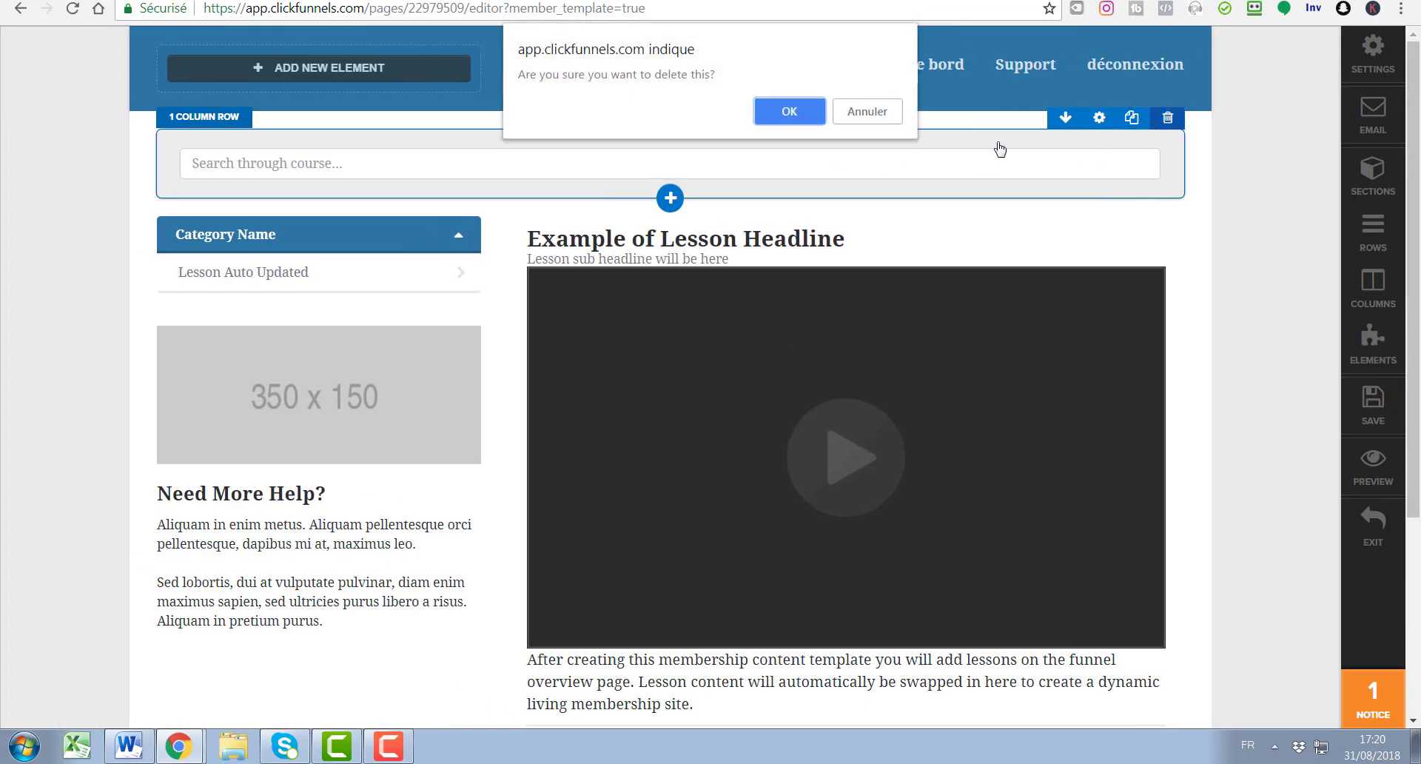
left_click(814, 119)
scroll(523, 399, "down", 3)
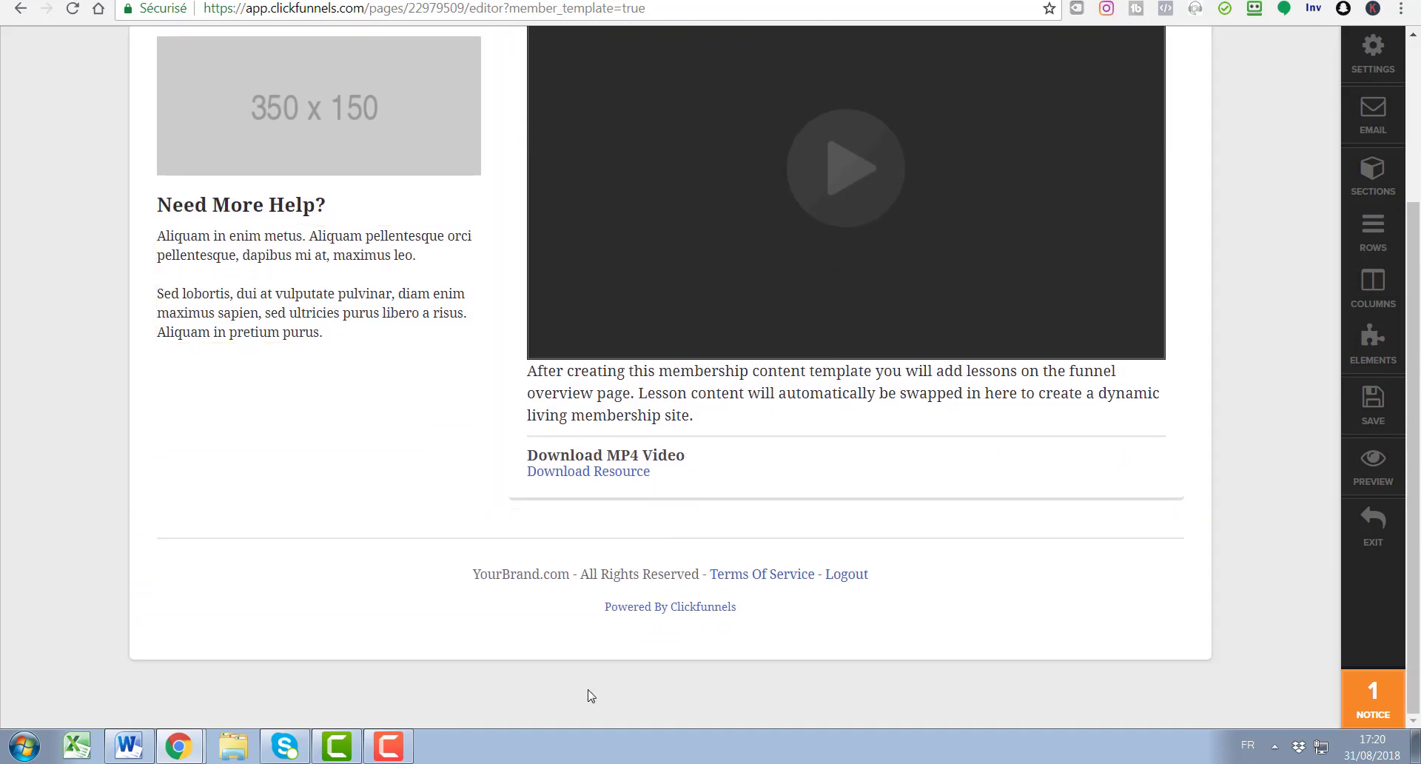
left_click(545, 577)
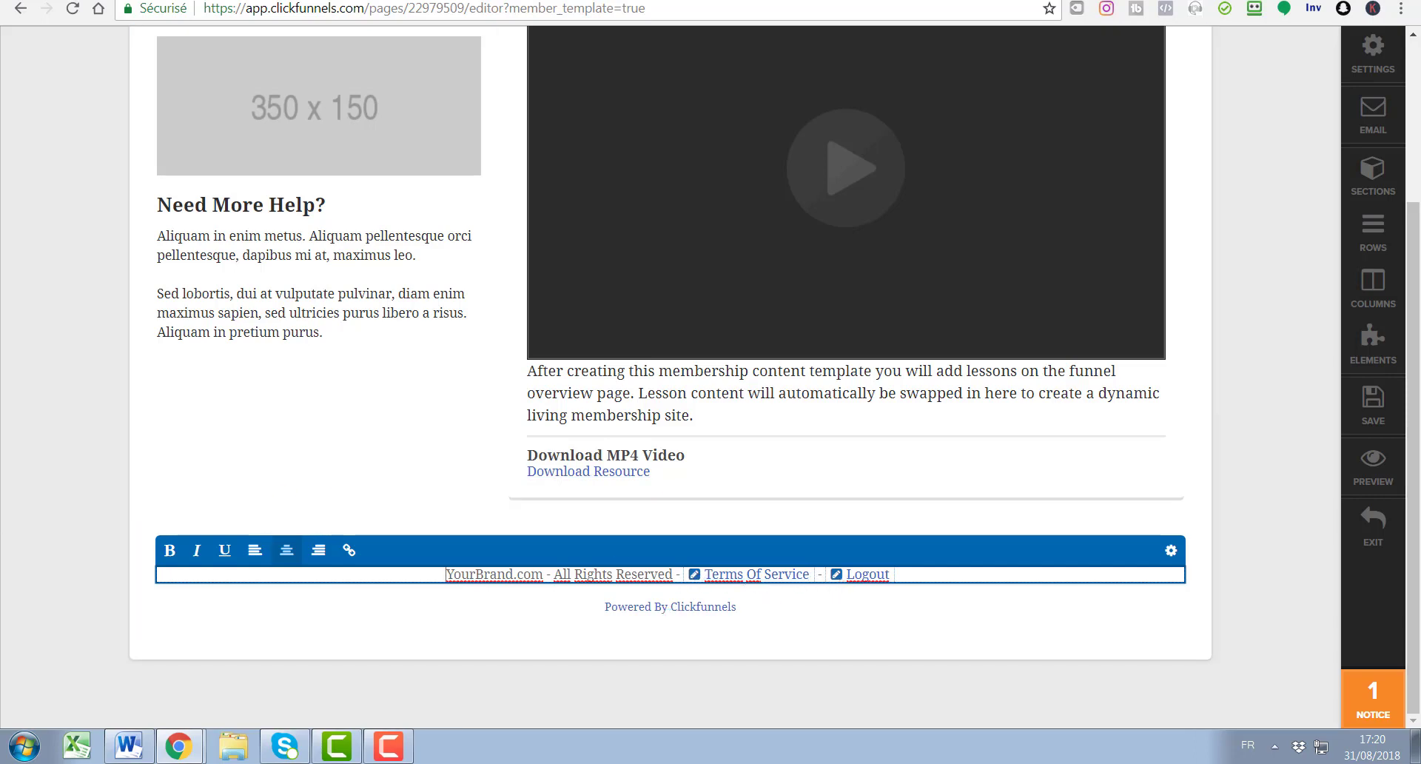
left_click(93, 442)
scroll(93, 442, "up", 3)
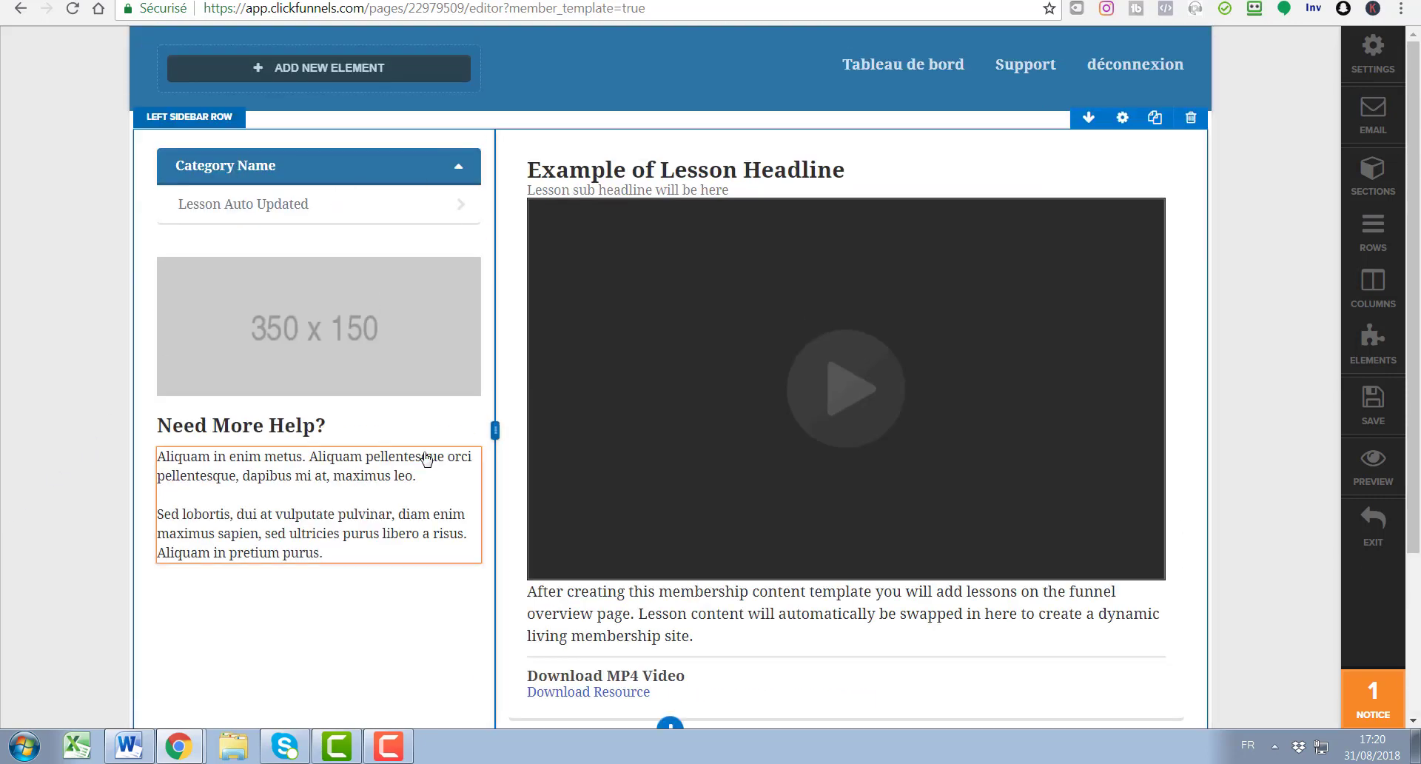
- Delete the 350 x 150 placeholder image from the sidebar
left_click(446, 326)
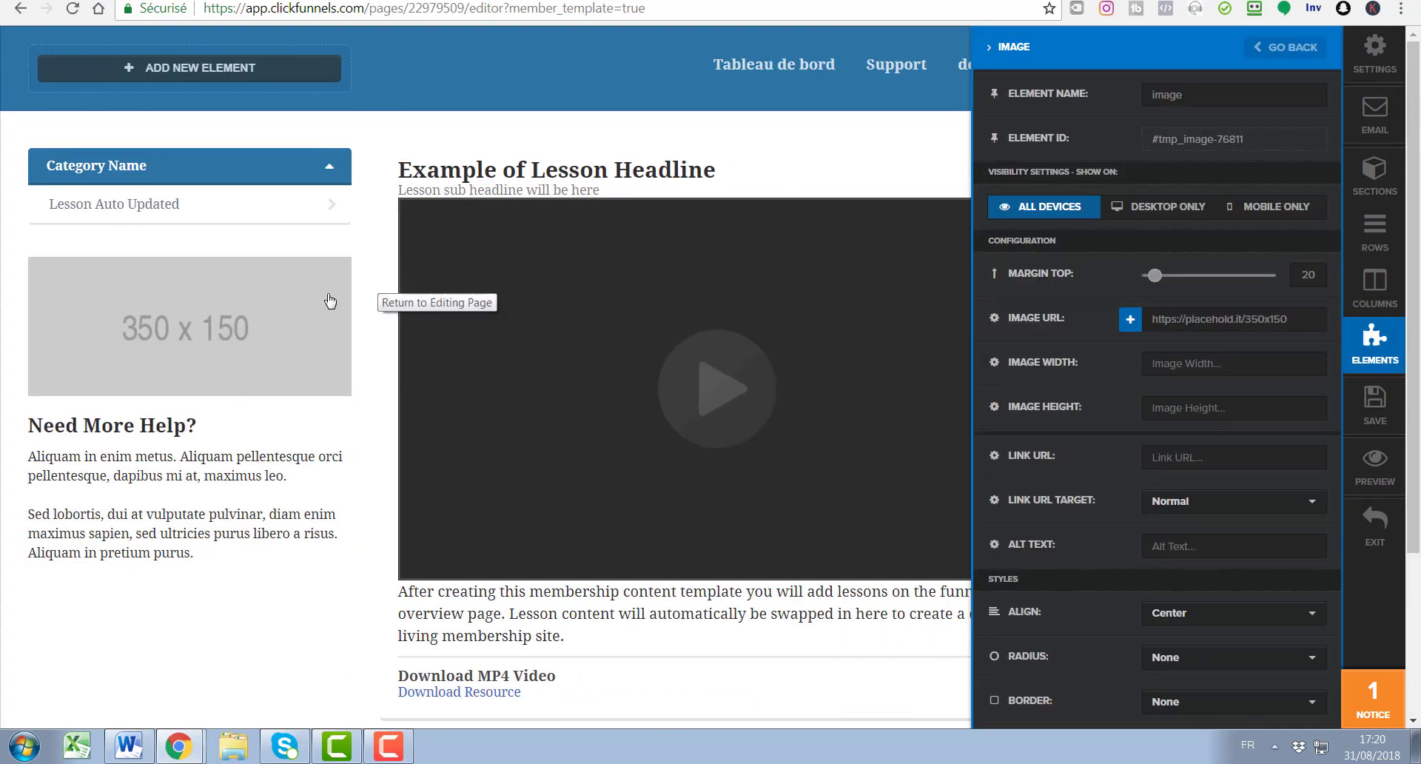
left_click(1287, 46)
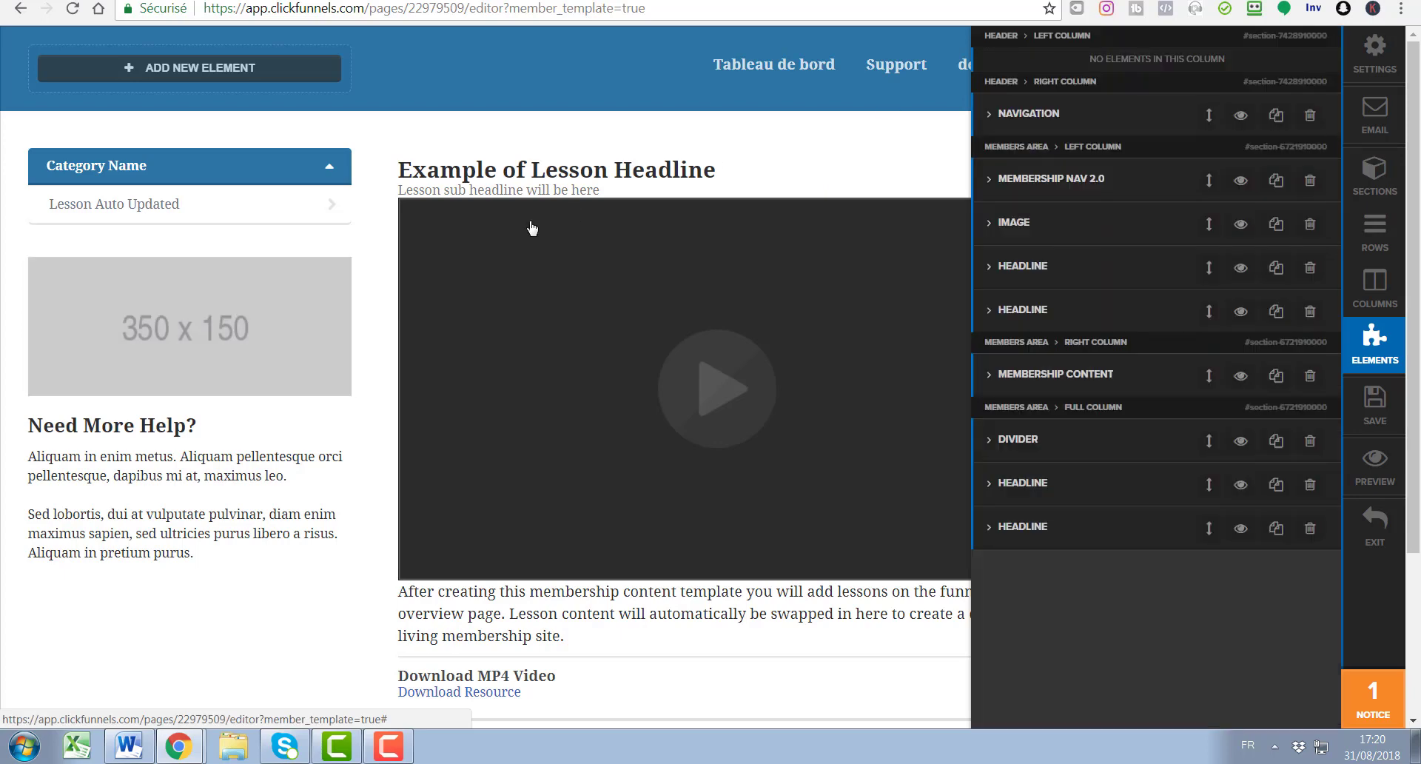
left_click(378, 239)
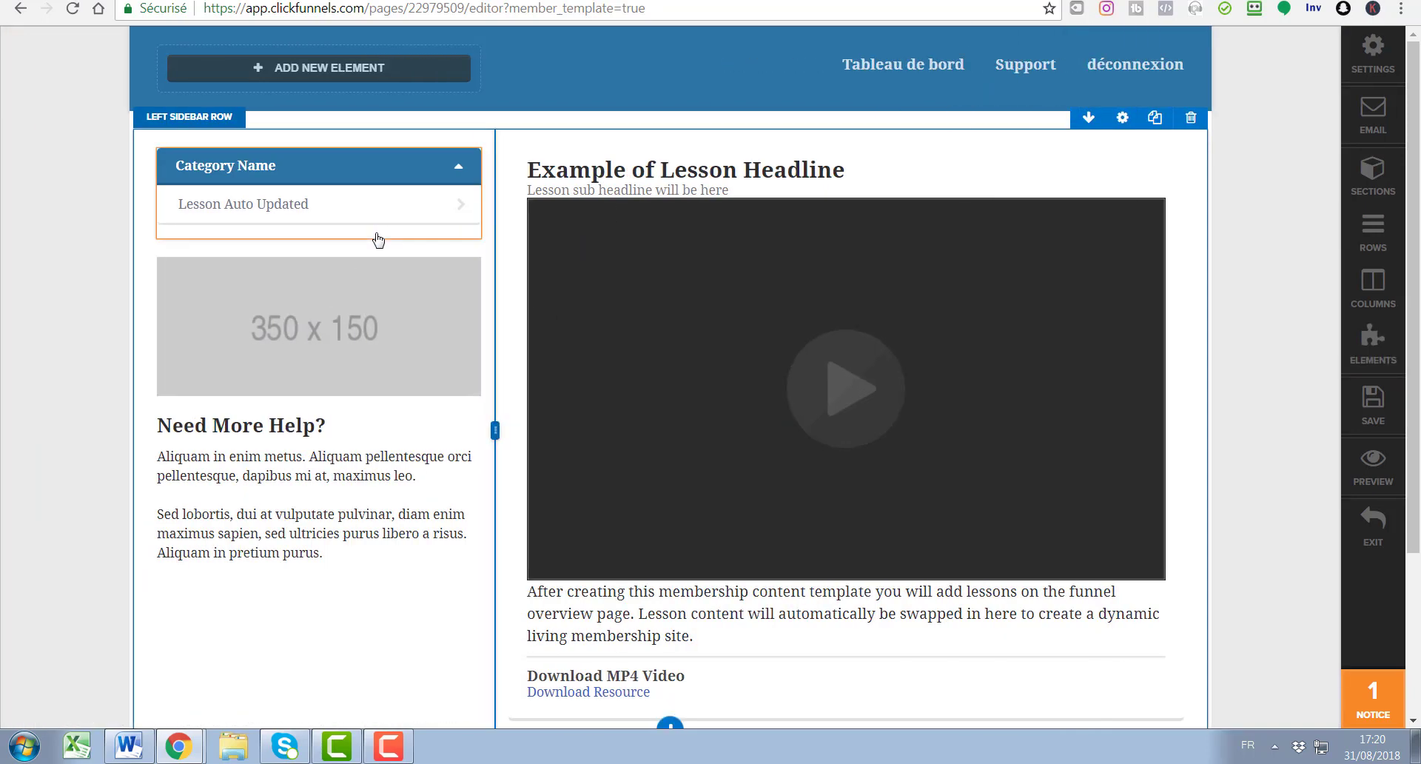
left_click(471, 260)
left_click(359, 249)
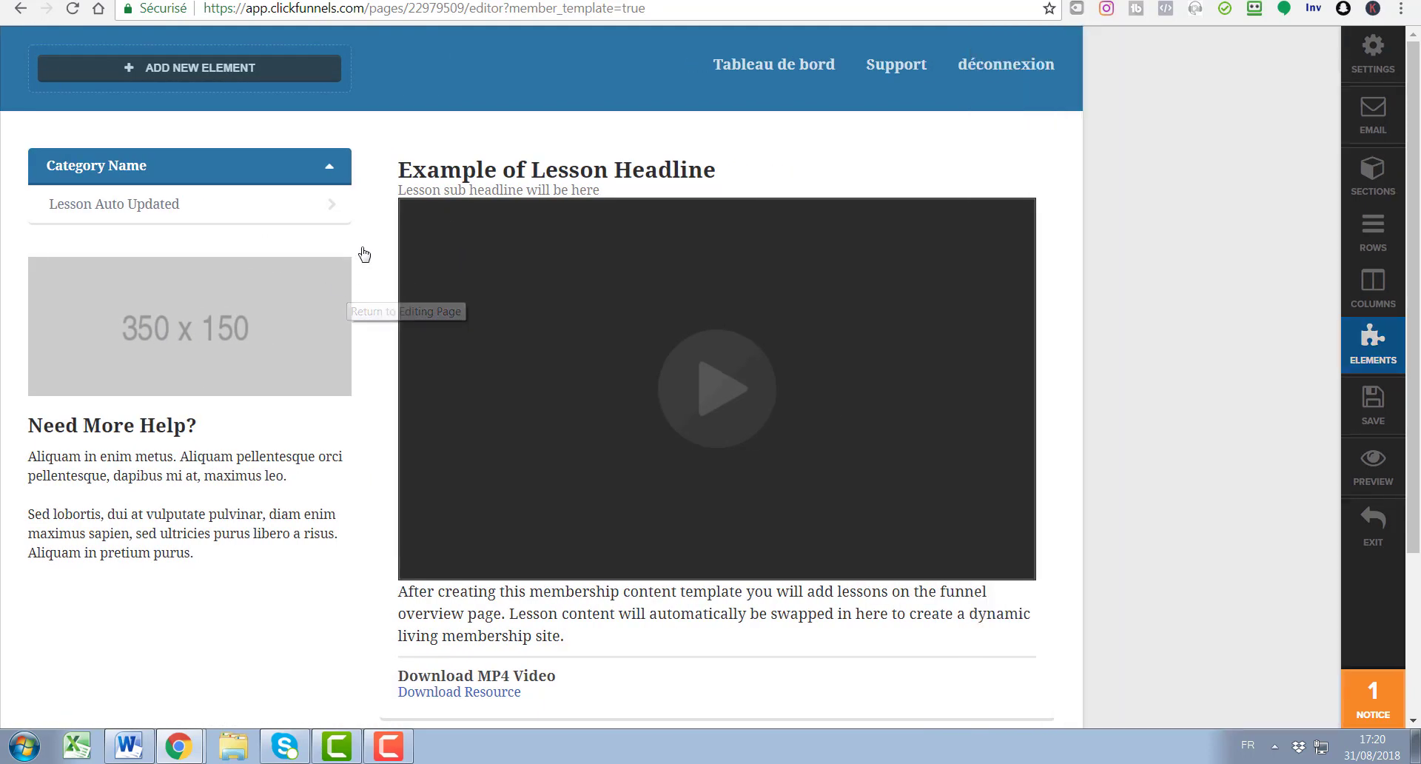
left_click(465, 246)
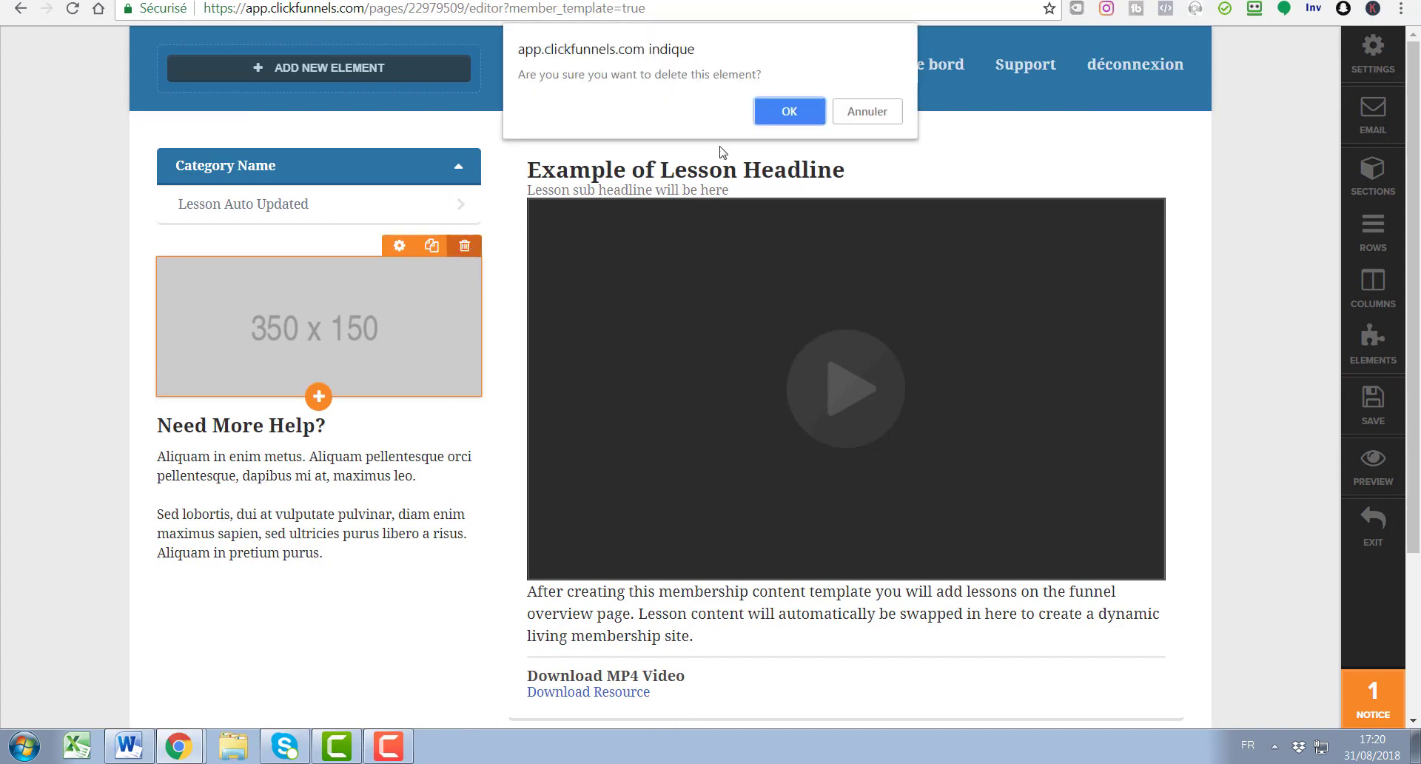
left_click(782, 113)
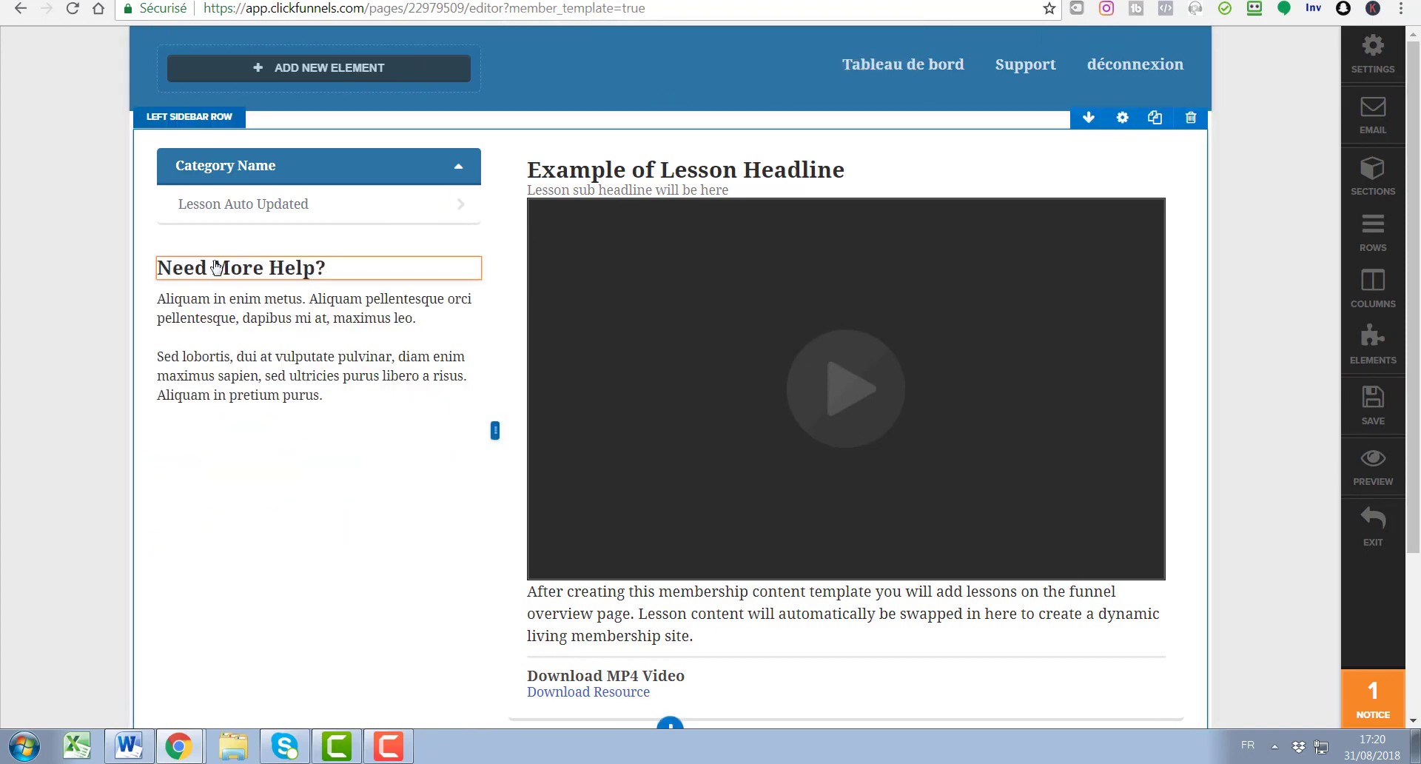
mouse_move(312, 280)
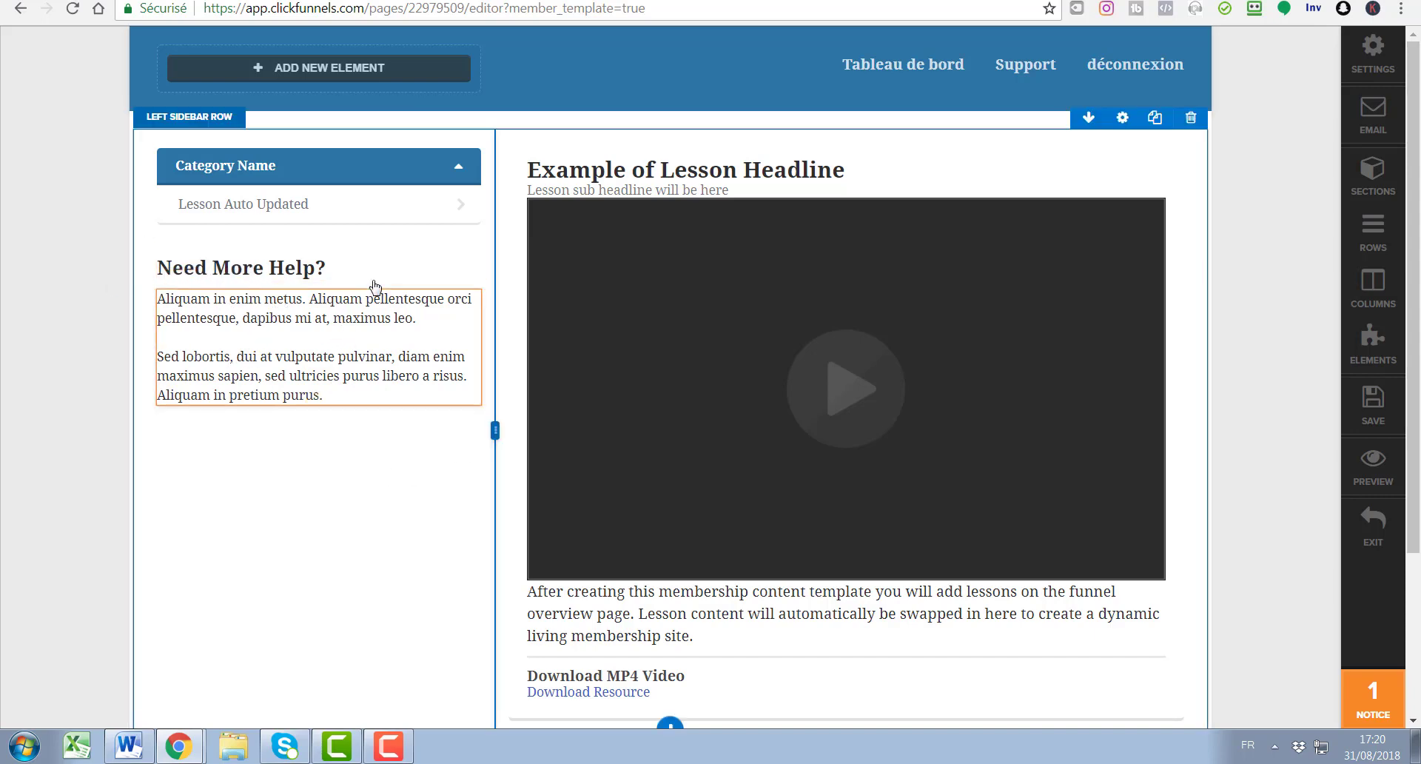
scroll(591, 413, "down", 2)
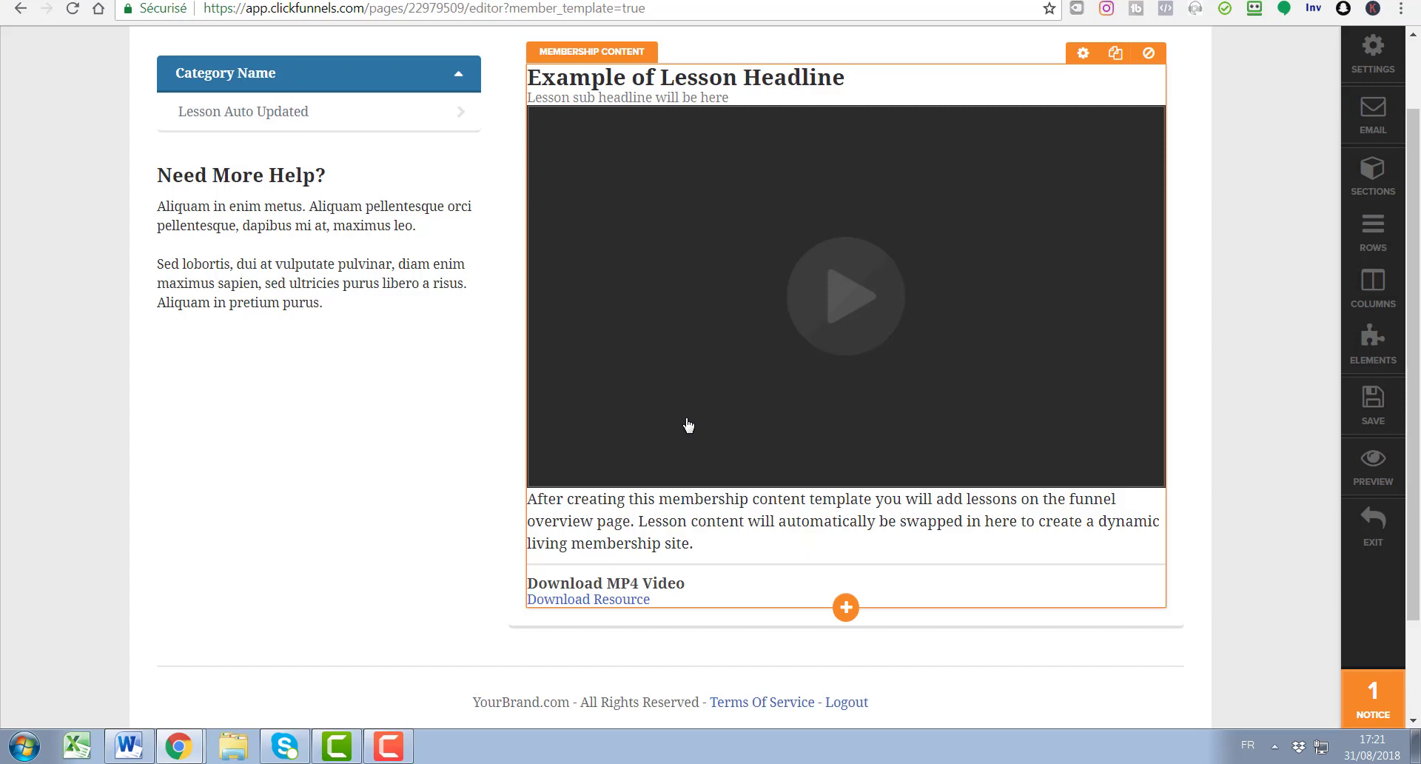
scroll(688, 424, "up", 2)
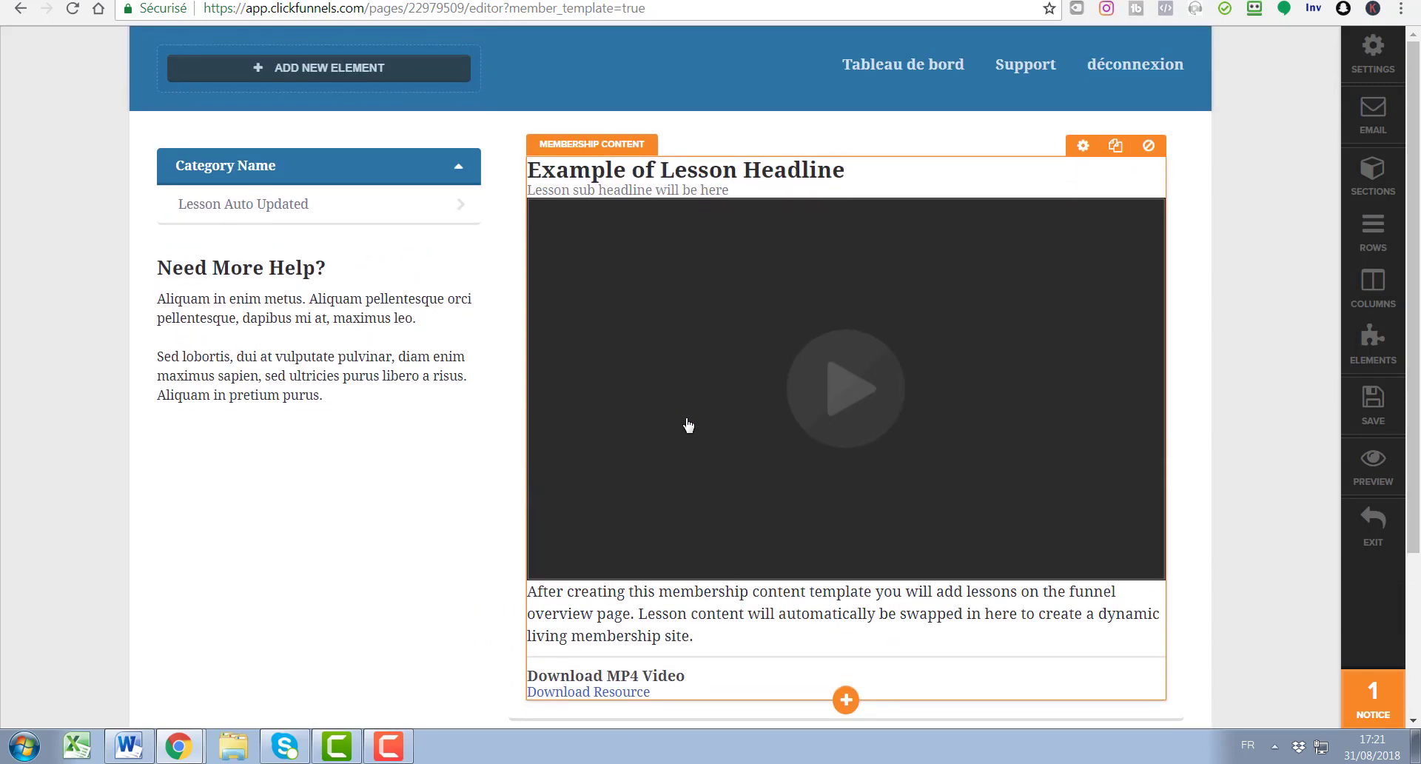
scroll(688, 424, "down", 2)
scroll(688, 424, "up", 2)
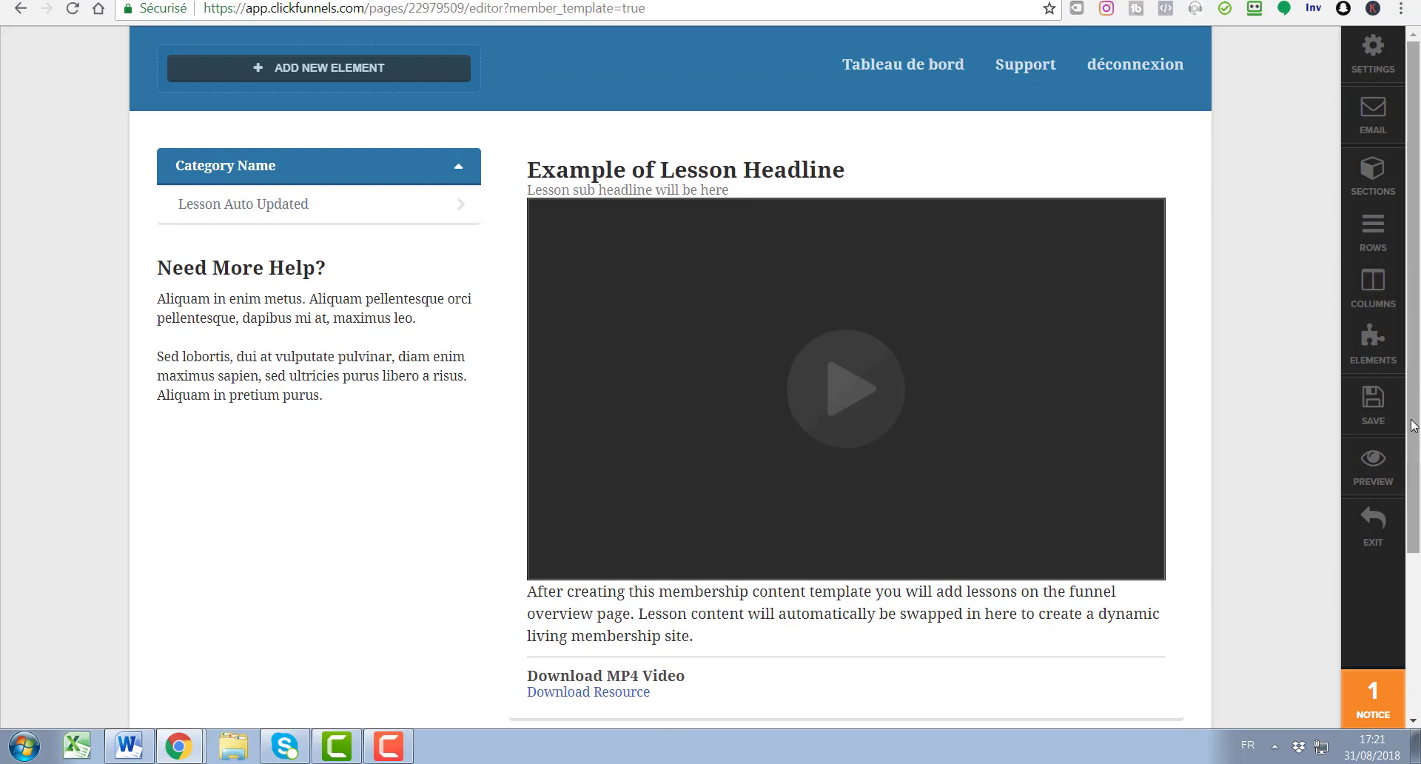
- Save the membership area design and exit to the funnel overview
left_click(1378, 411)
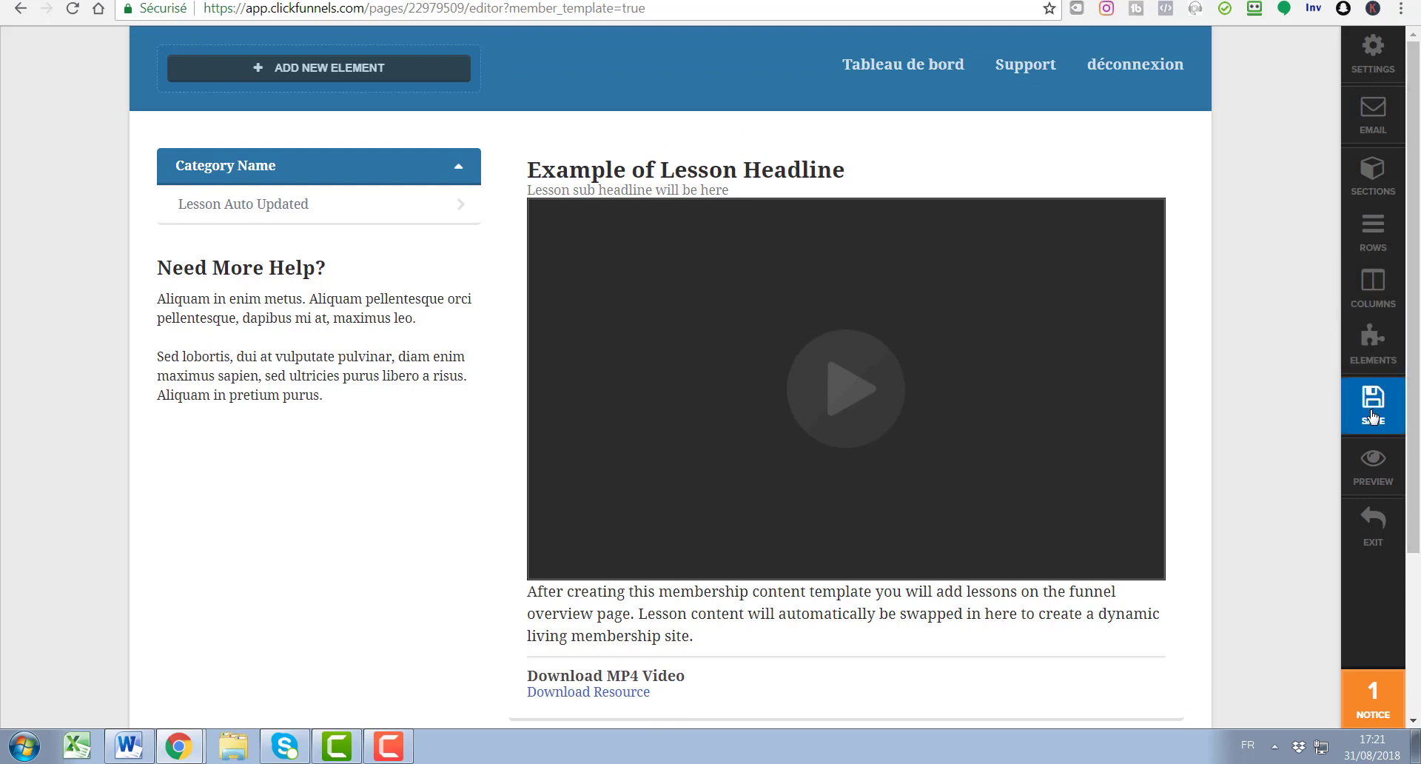
left_click(1348, 527)
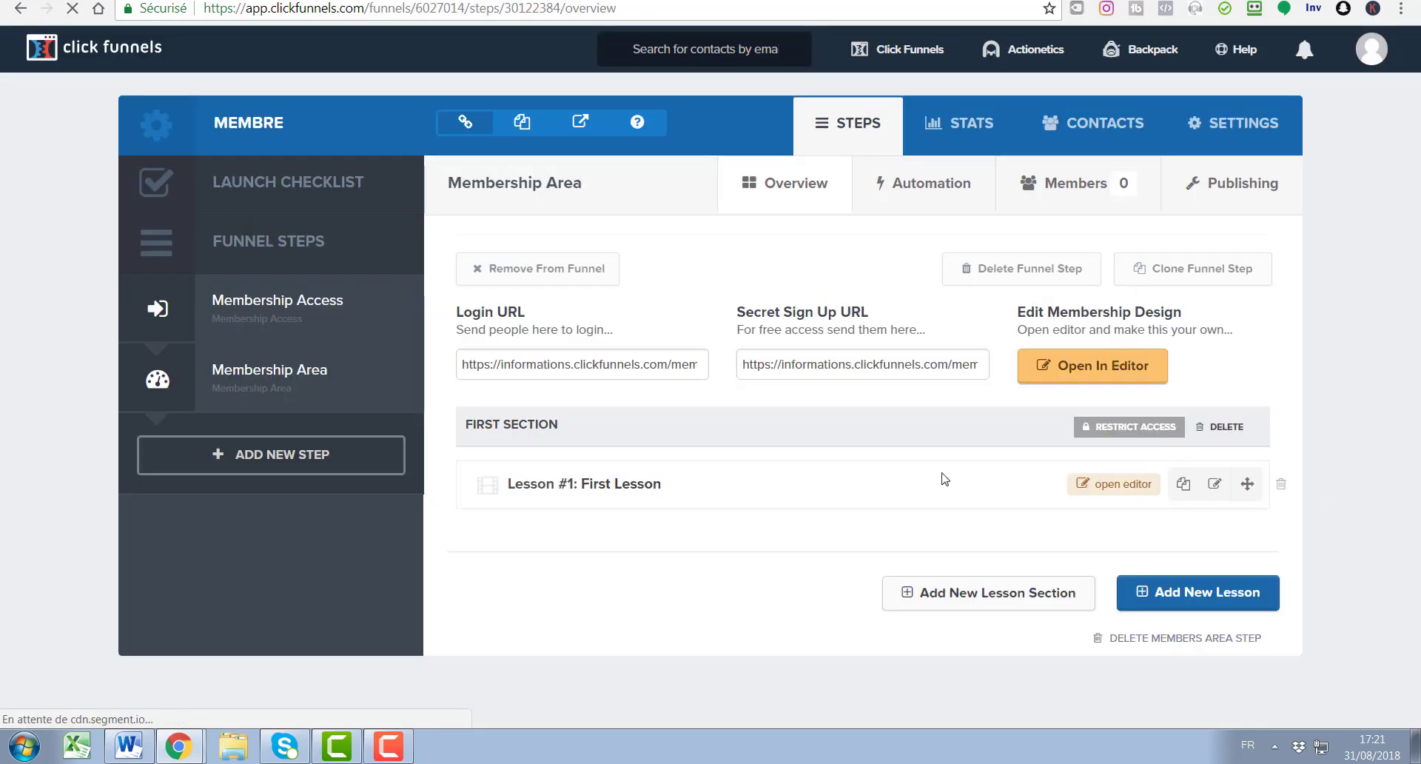
- Open First Lesson in the membership editor and delete the section of placeholder download rows below the title section
left_click(1129, 485)
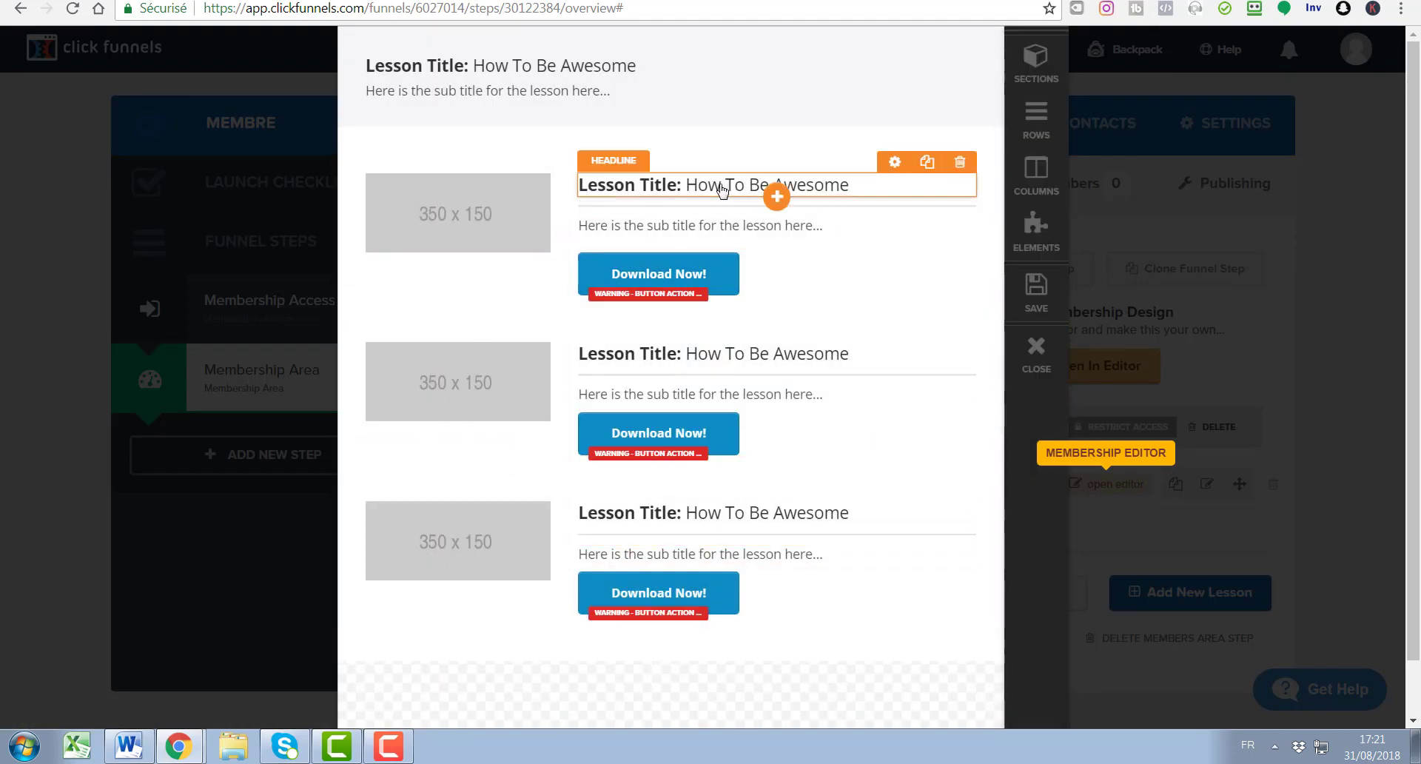
left_click(984, 153)
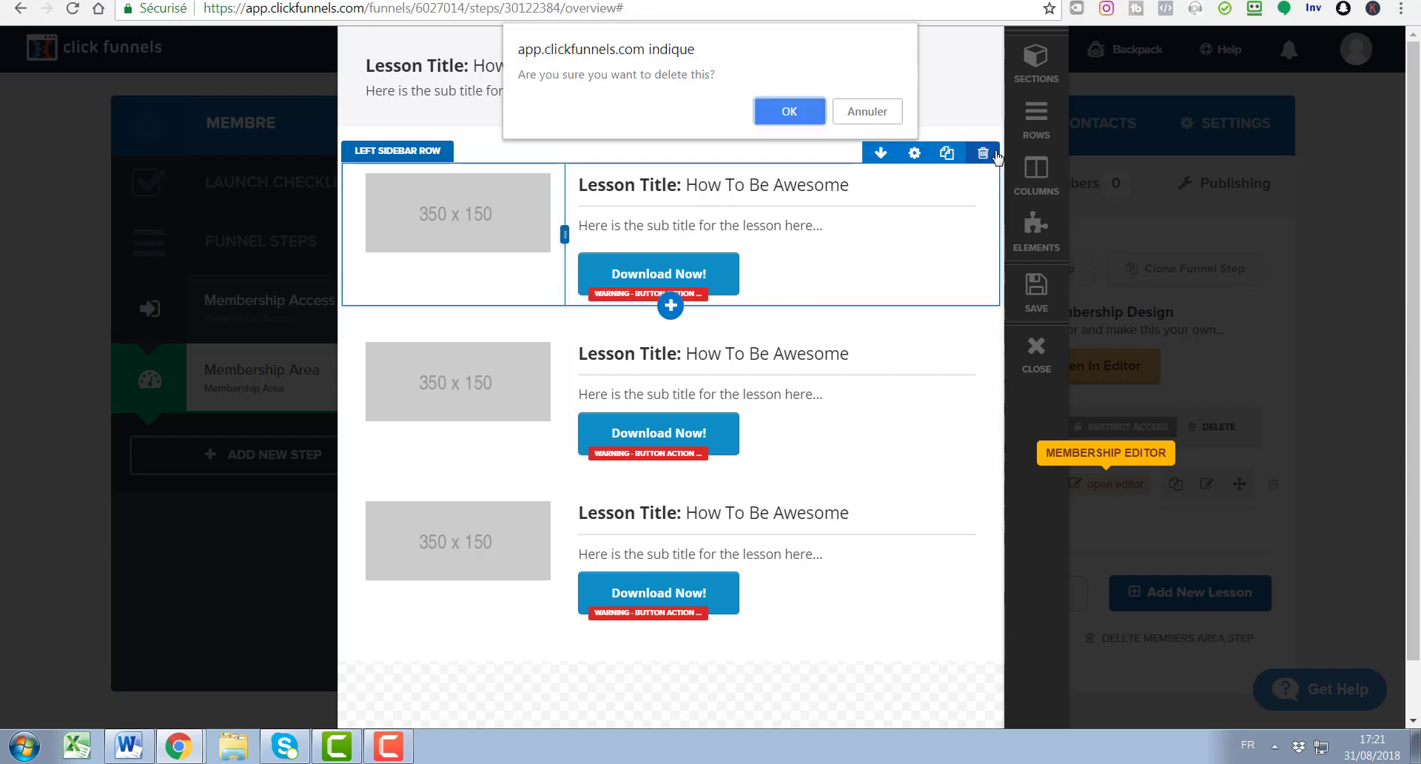
left_click(800, 104)
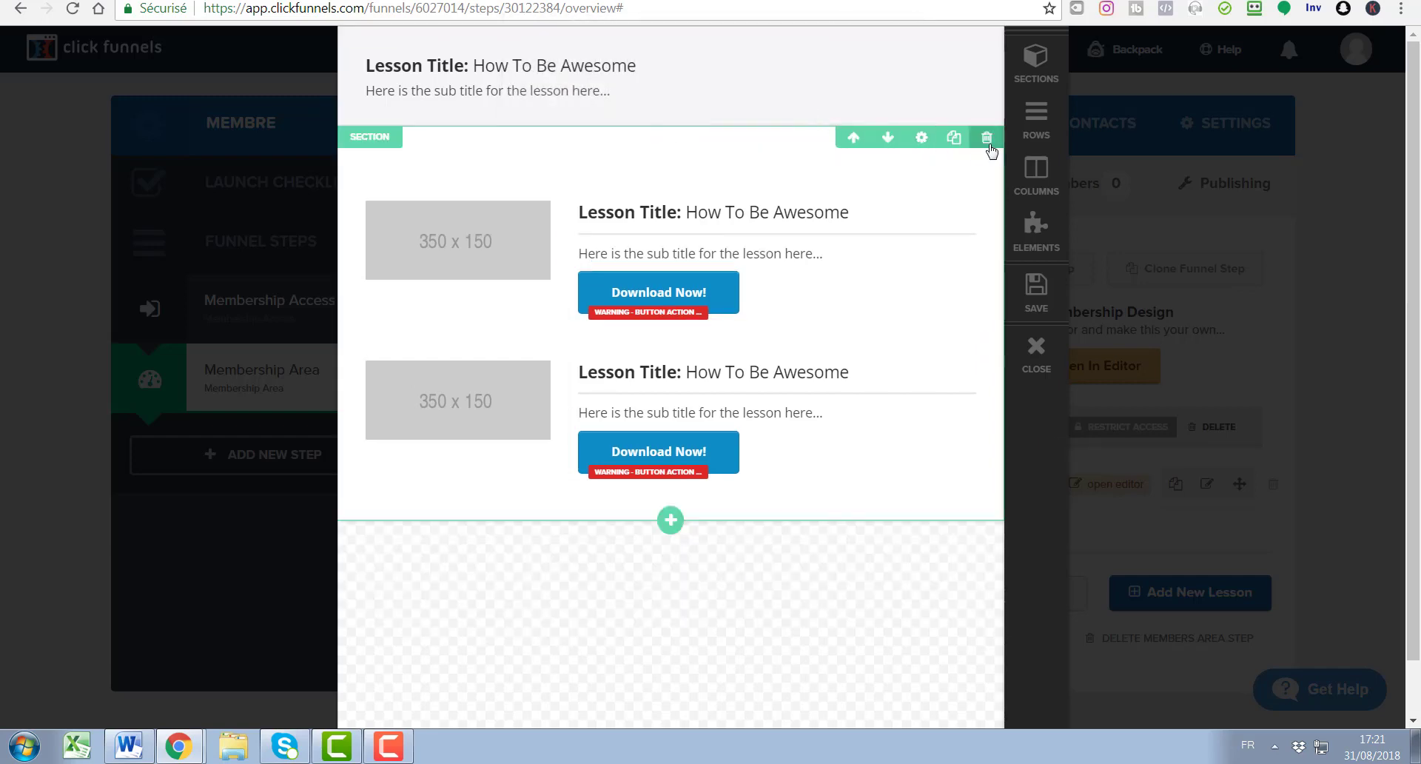
left_click(987, 137)
left_click(806, 108)
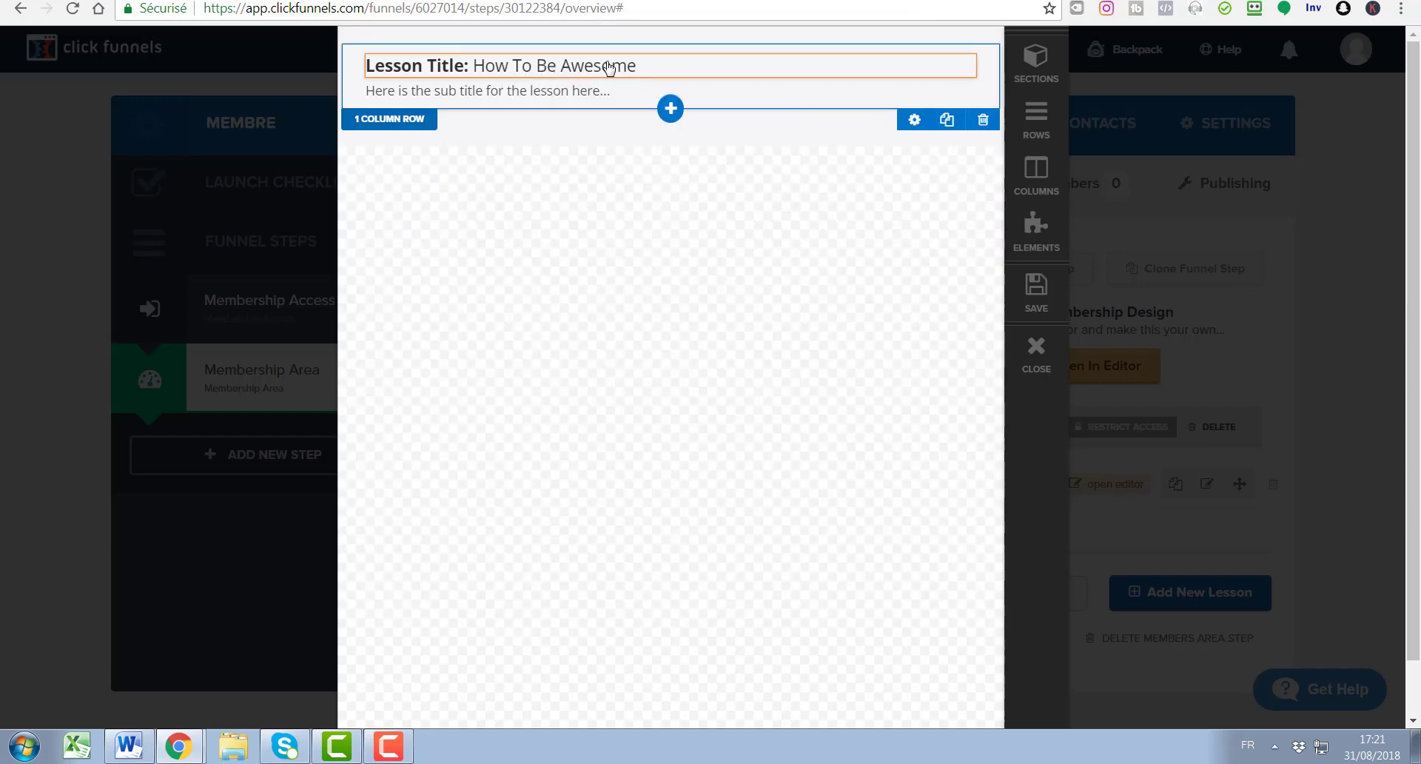
- Replace the lesson's title headline with "TITRE DE LA LEÇON", correcting the spelling of the last word
left_click(646, 63)
key("ctrl+a")
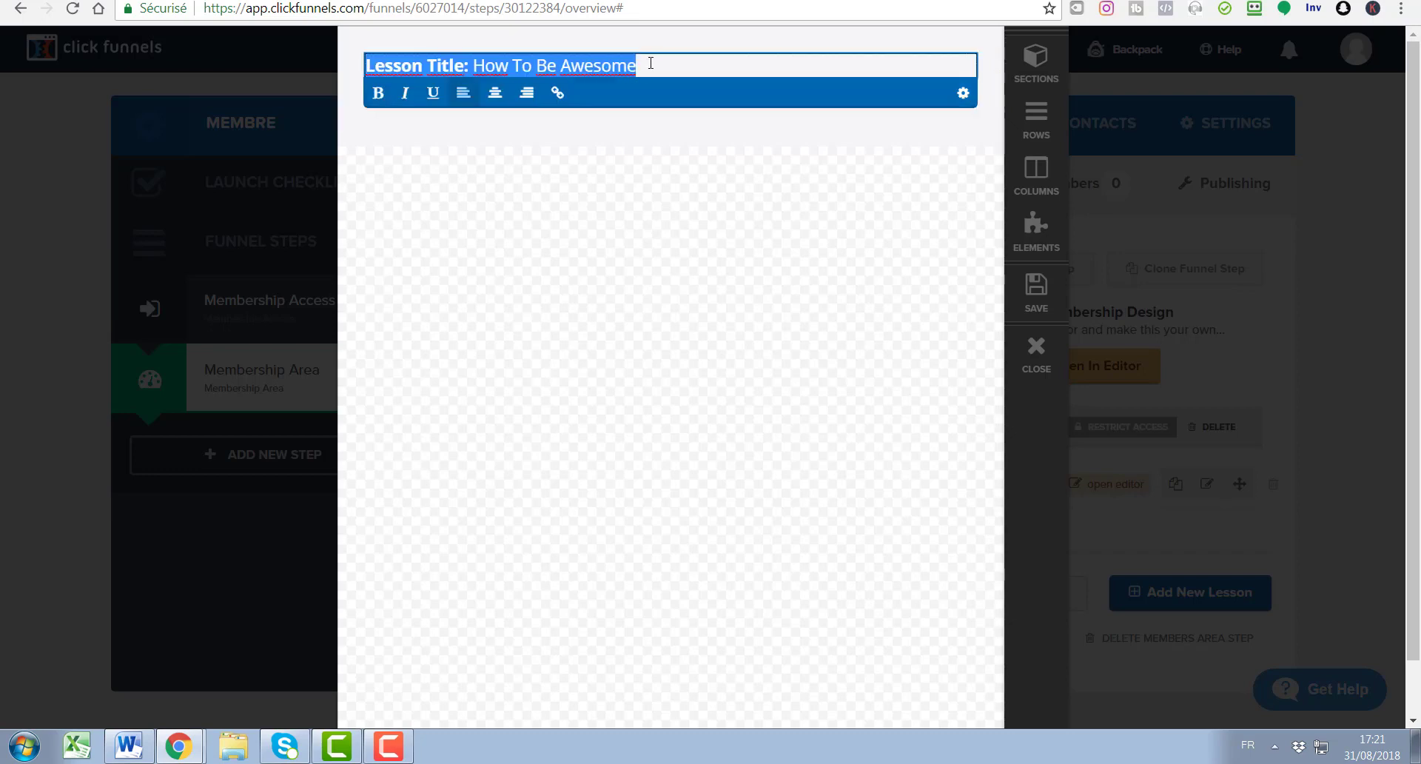
type("TITRE DE LA")
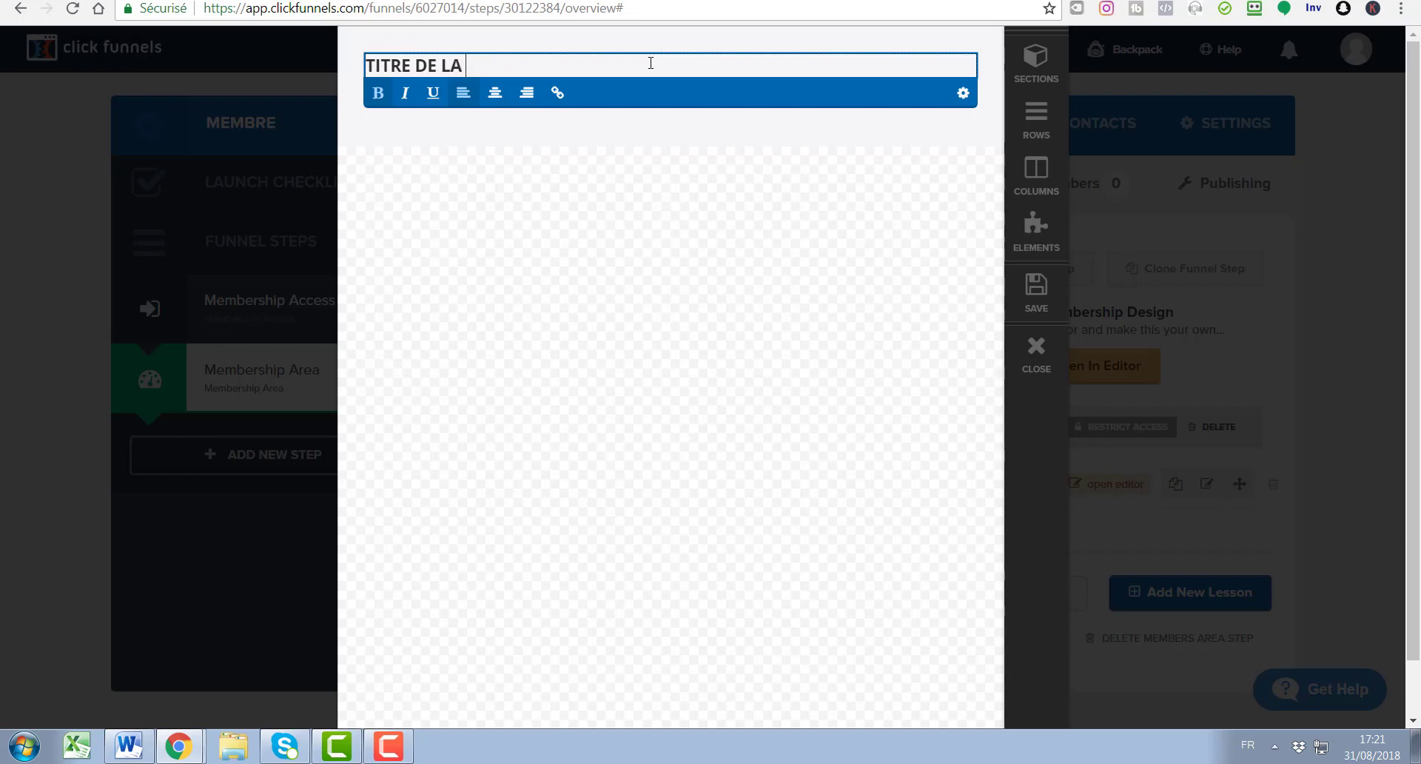
type("LESSON")
key("BackSpace")
key("BackSpace")
key("BackSpace")
key("BackSpace")
type("SSON")
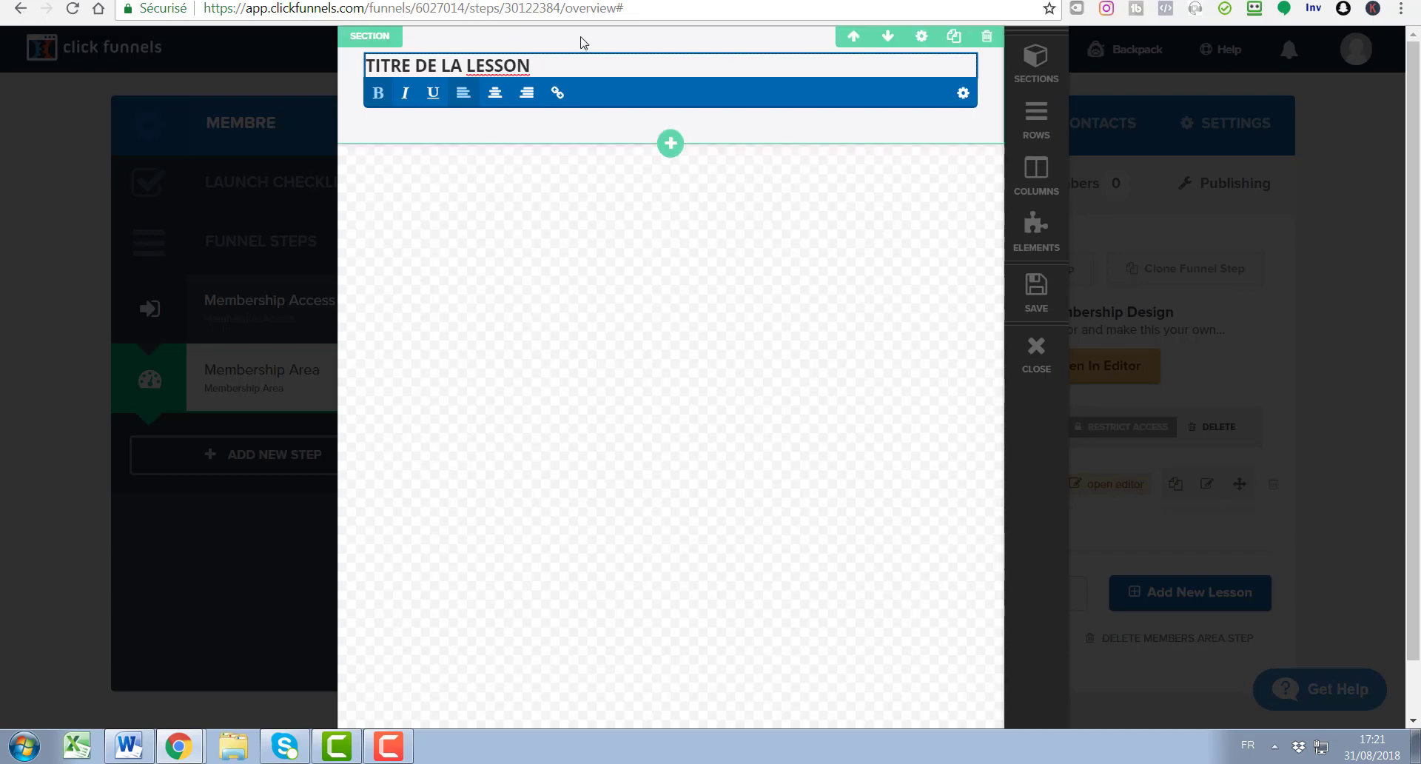
right_click(522, 62)
left_click(557, 74)
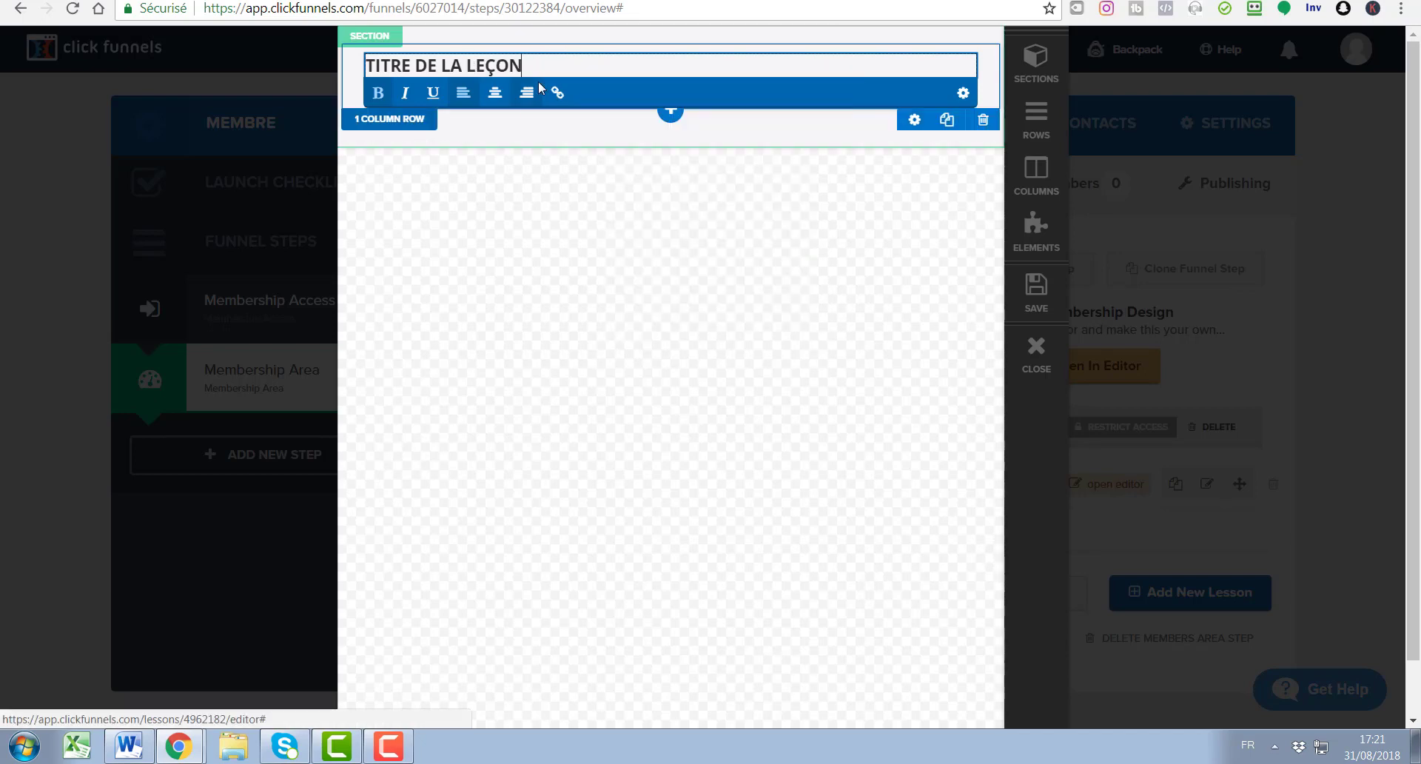
left_click(585, 231)
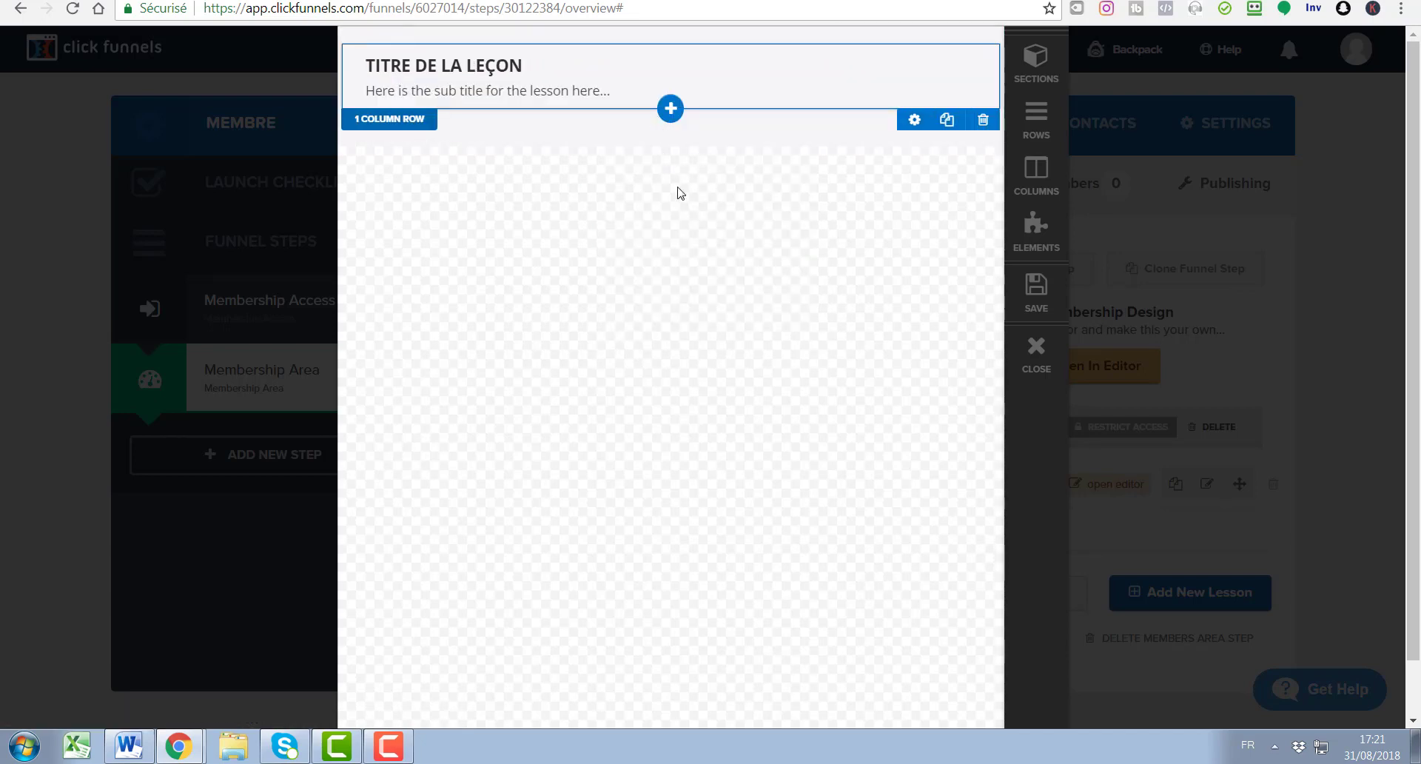
- Add a 1 column block below the row containing the lesson's title and subtitle
left_click(670, 109)
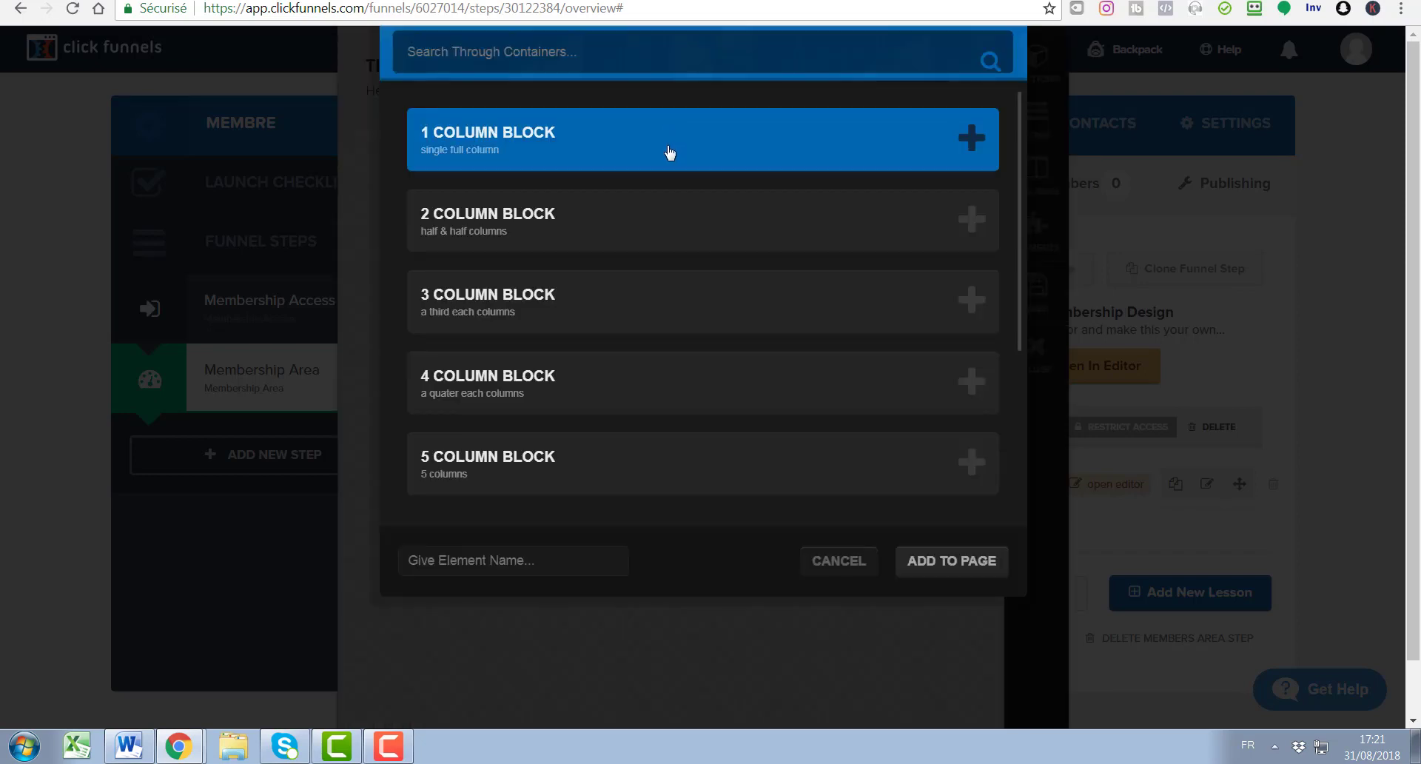
left_click(939, 561)
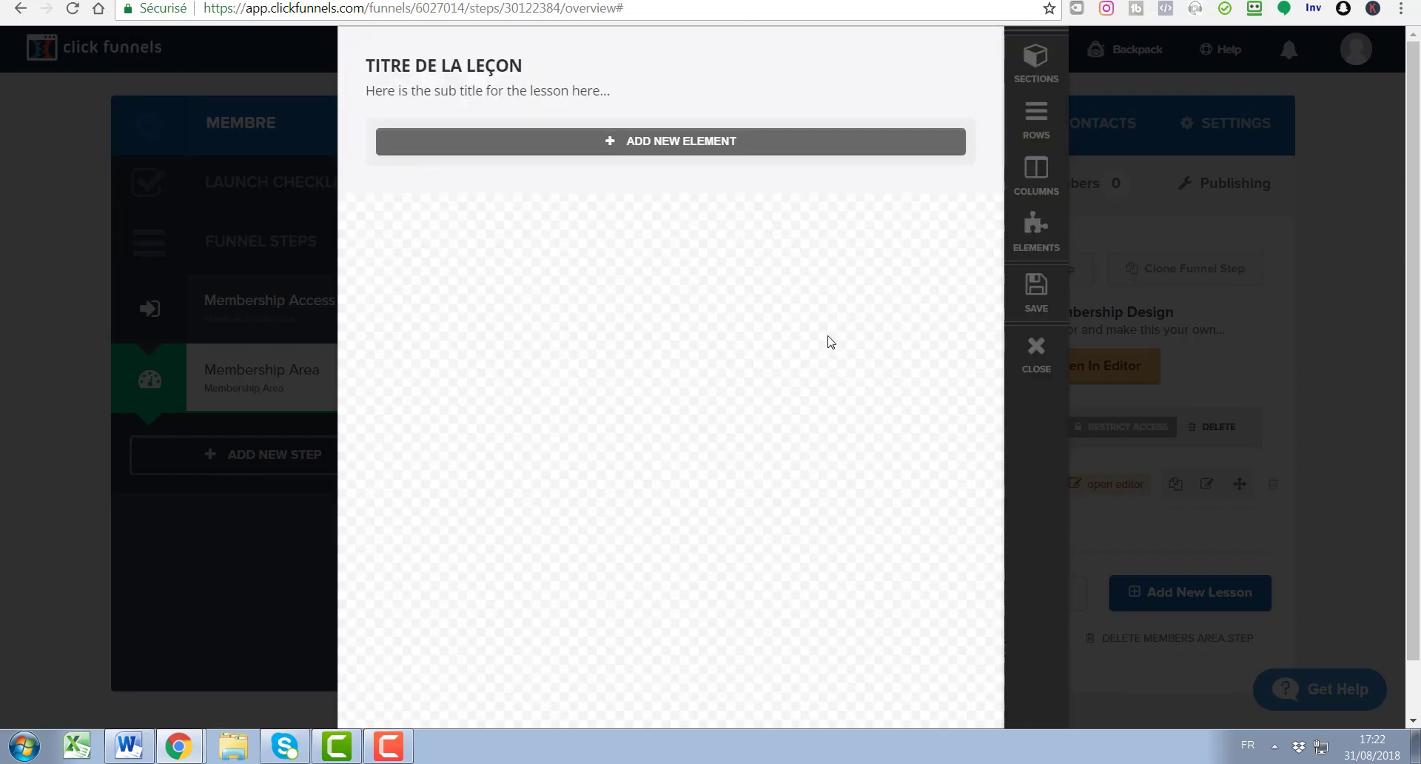
- Add a Video element to the empty 1 column row below the lesson's subtitle
left_click(756, 148)
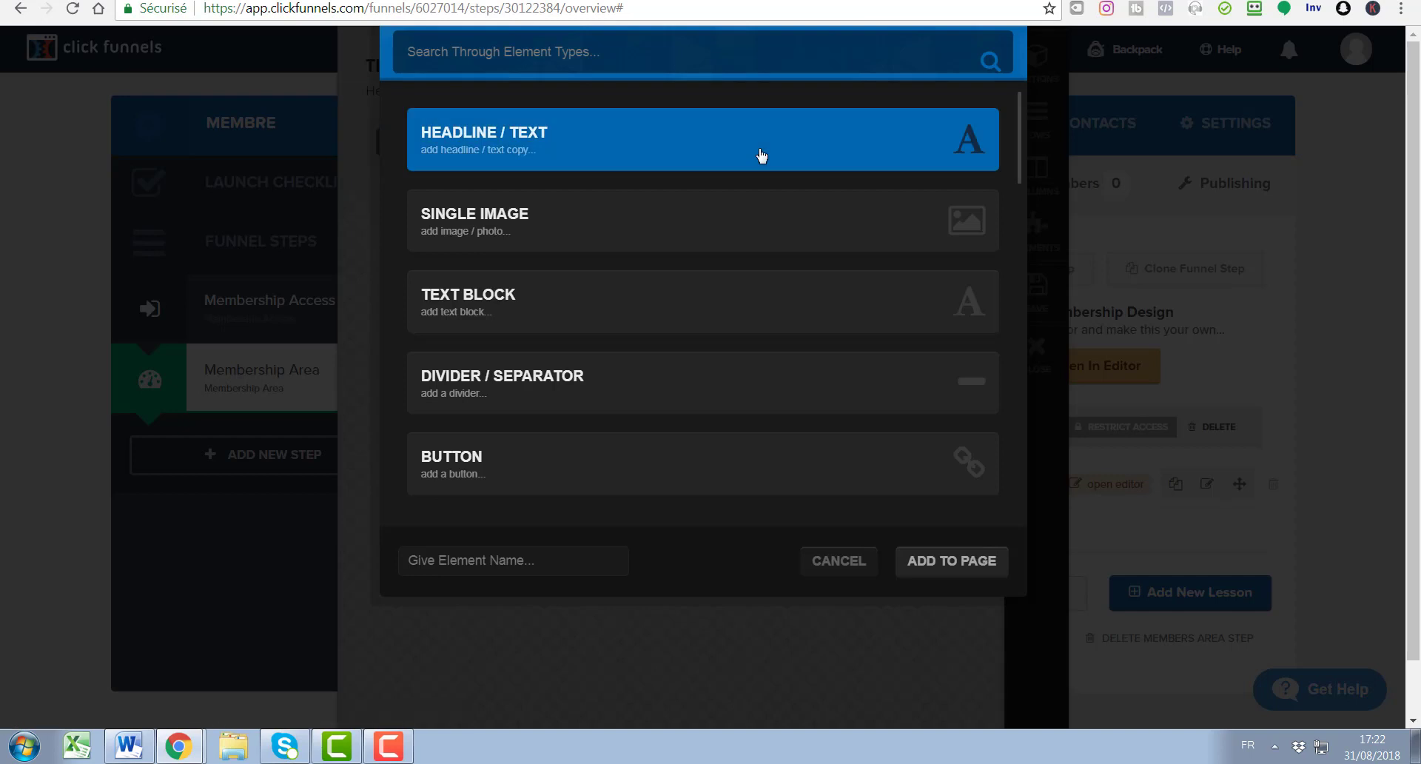
left_click_drag(1022, 175, 1036, 327)
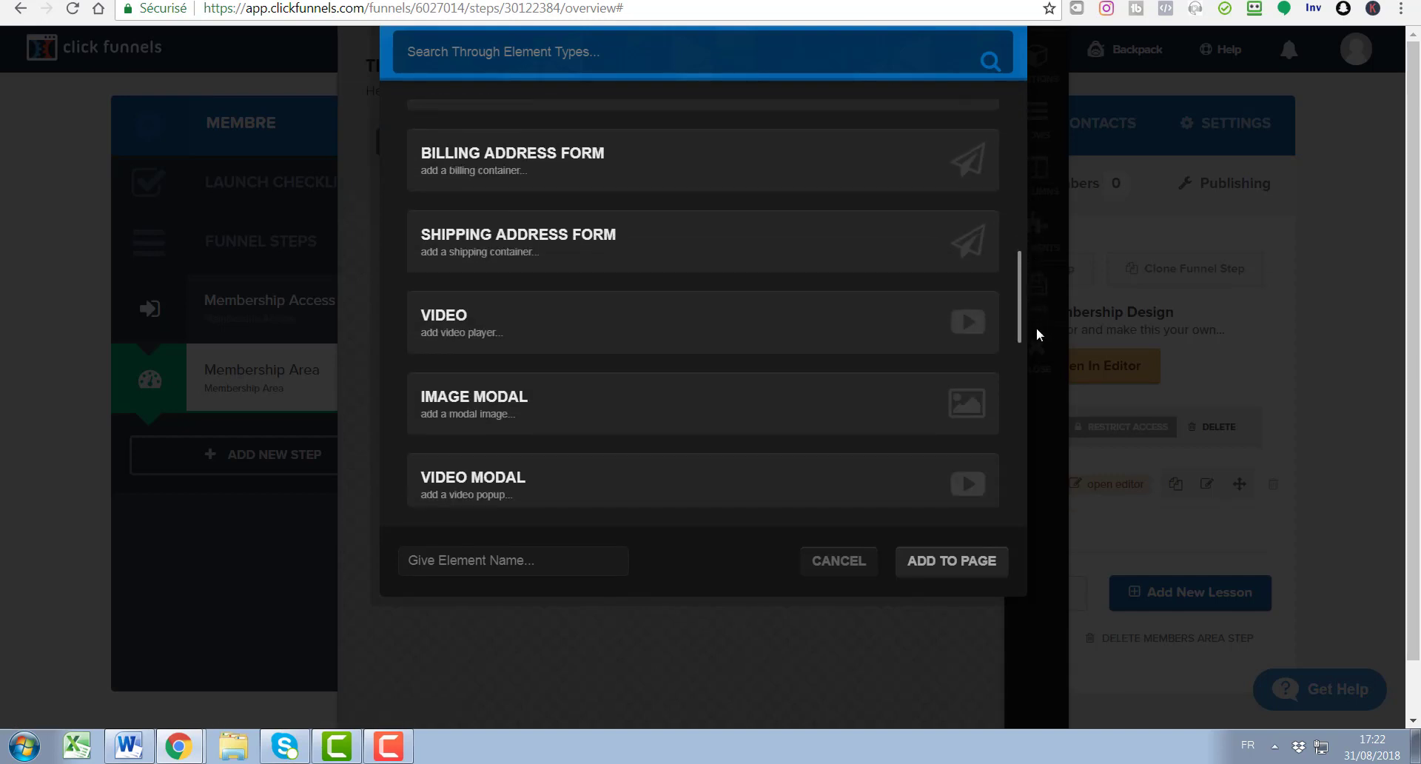
left_click(951, 562)
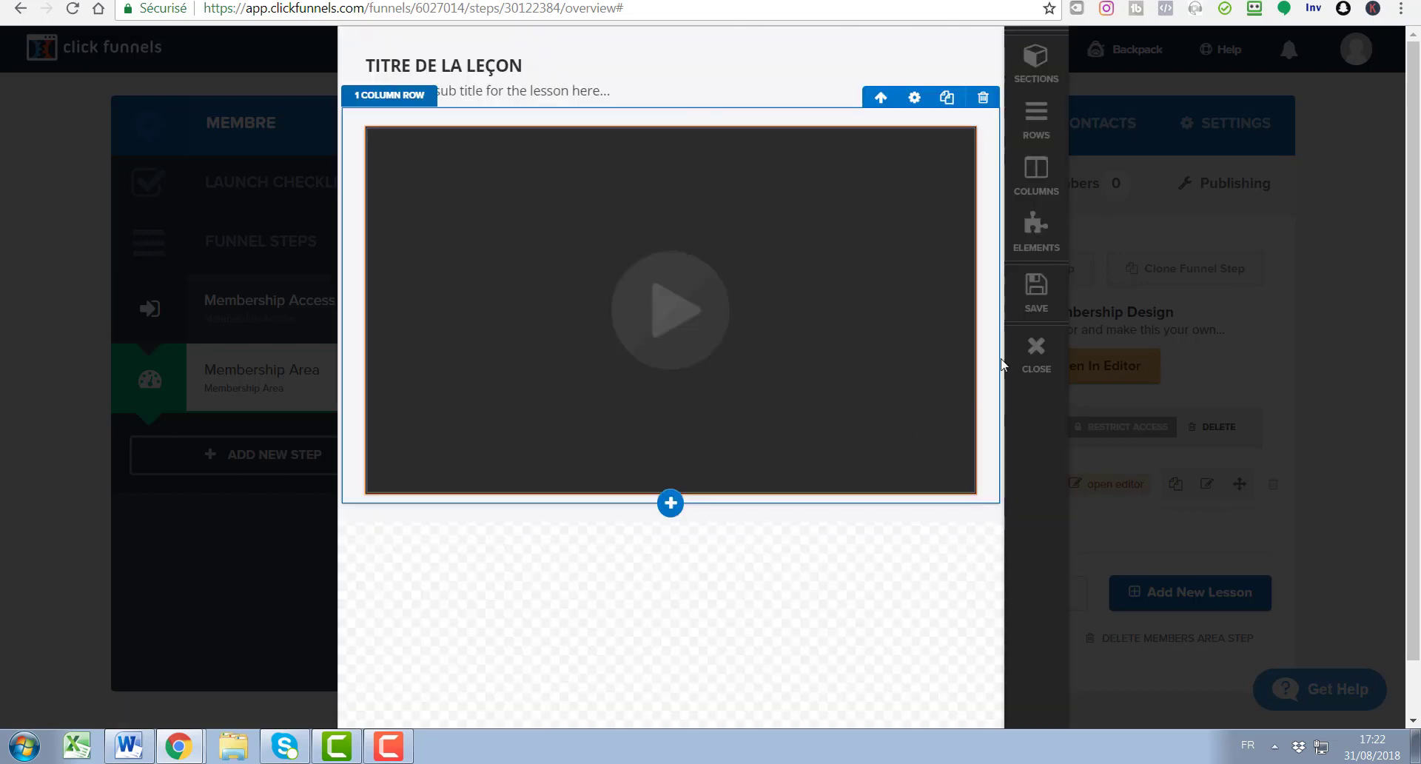
- Examine the first video element's settings, including its Custom Embed type and embed code
left_click(787, 322)
left_click_drag(821, 414, 959, 472)
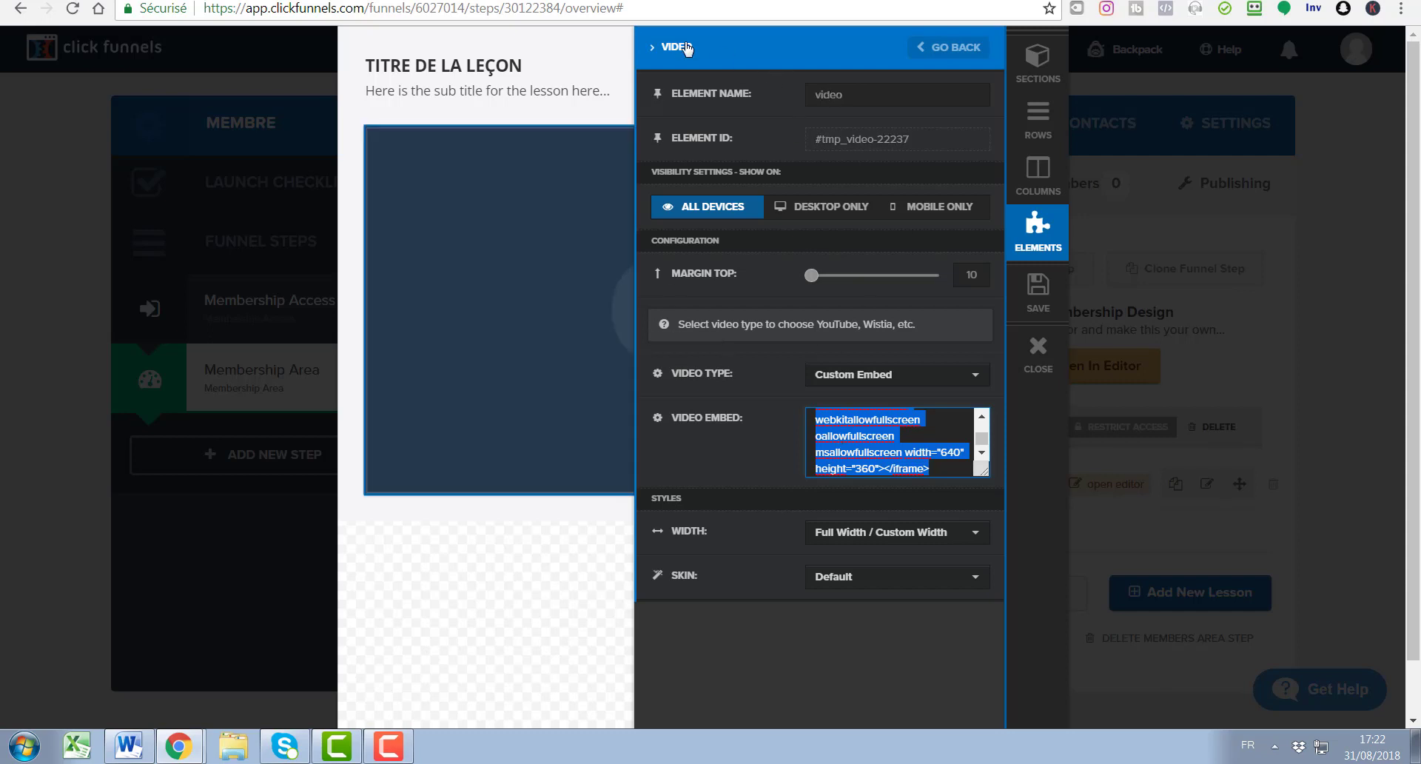
left_click(682, 48)
left_click(951, 47)
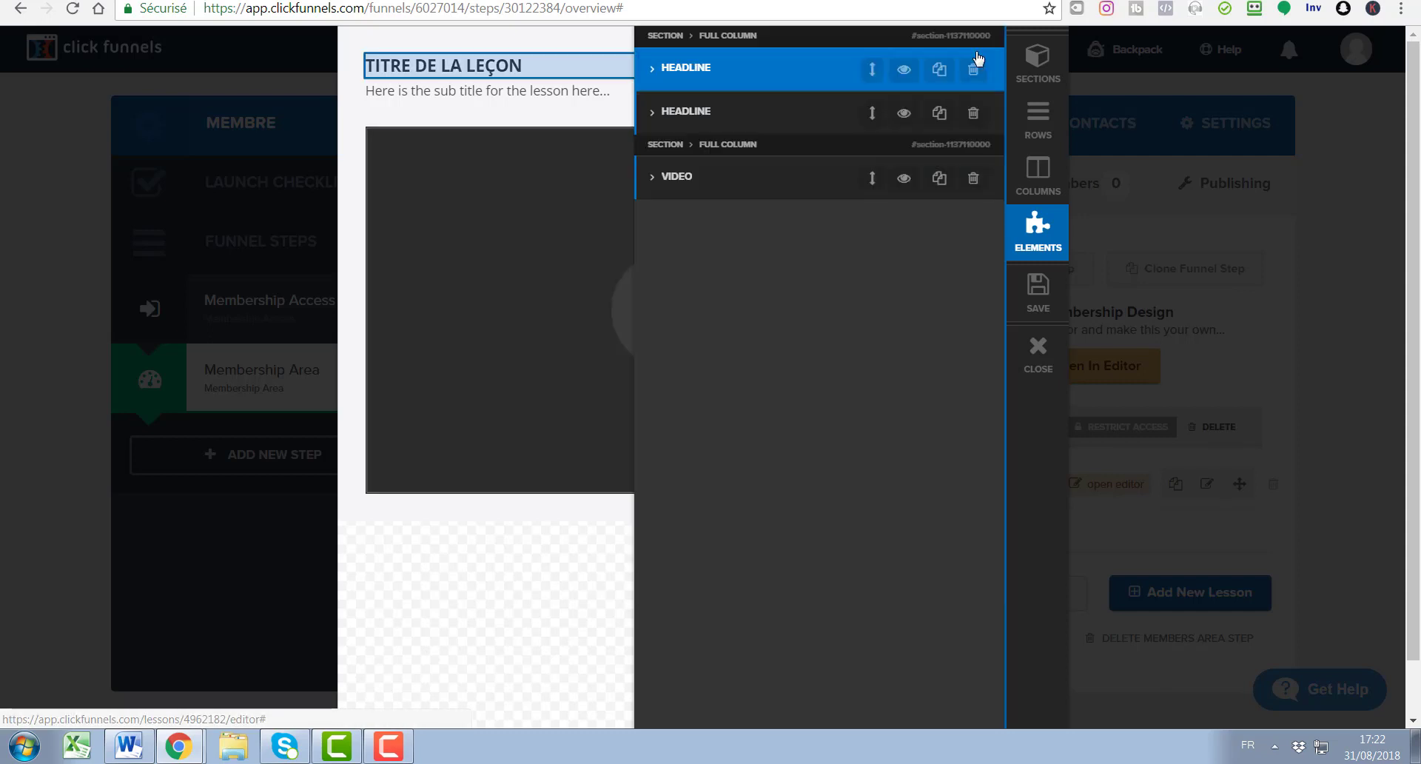
left_click(573, 594)
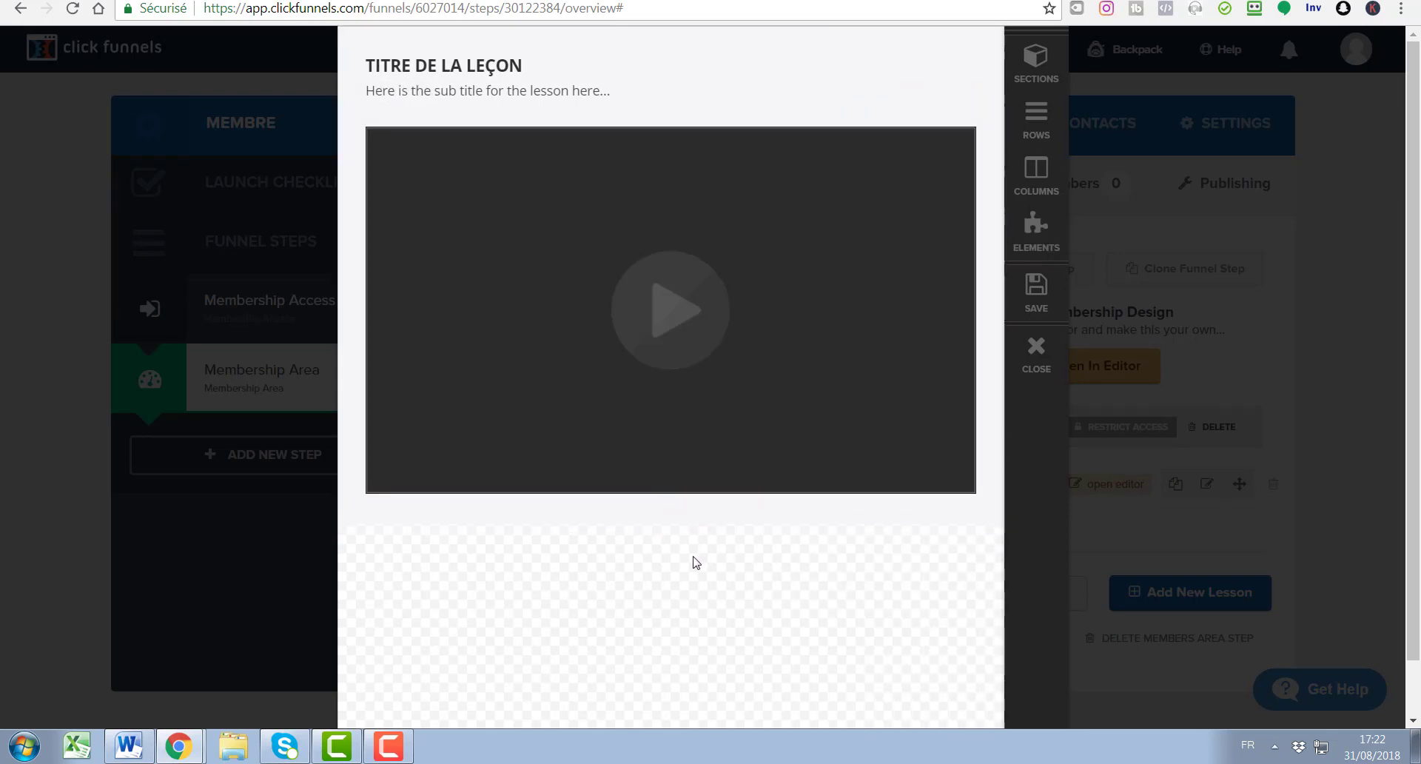
- Add a new section below the first video and insert a 1 column block in it
left_click(666, 520)
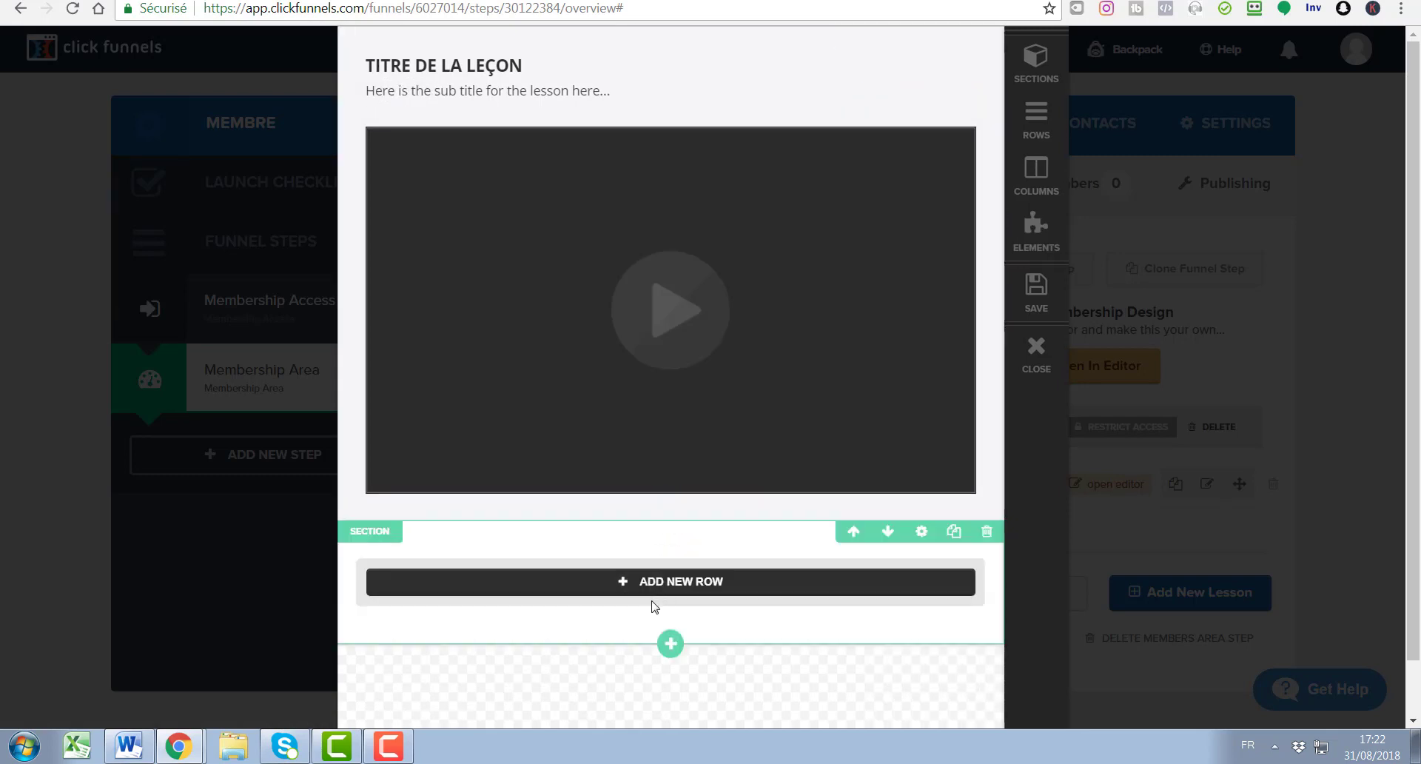
left_click(654, 582)
scroll(555, 180, "down", 3)
scroll(540, 196, "up", 2)
scroll(596, 308, "down", 2)
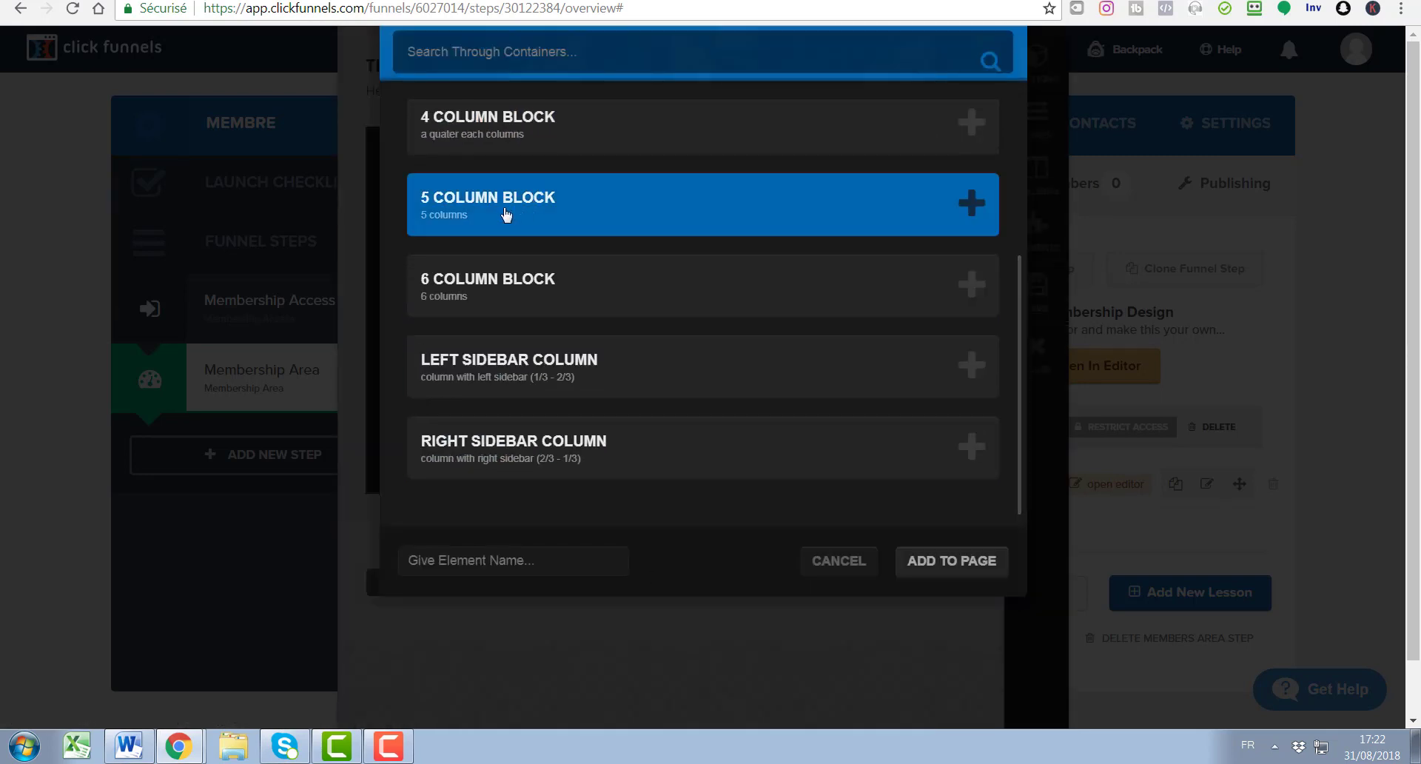
scroll(525, 285, "up", 3)
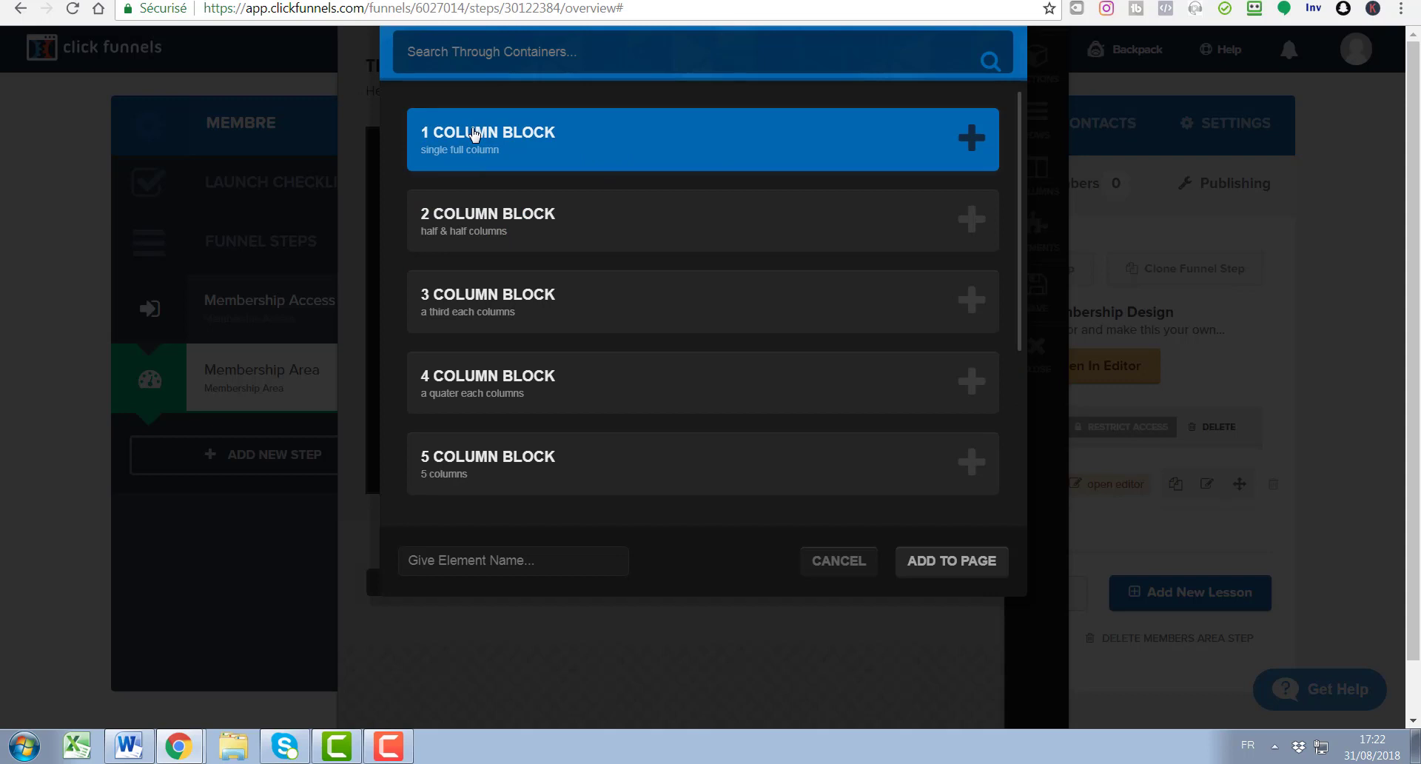
left_click(945, 578)
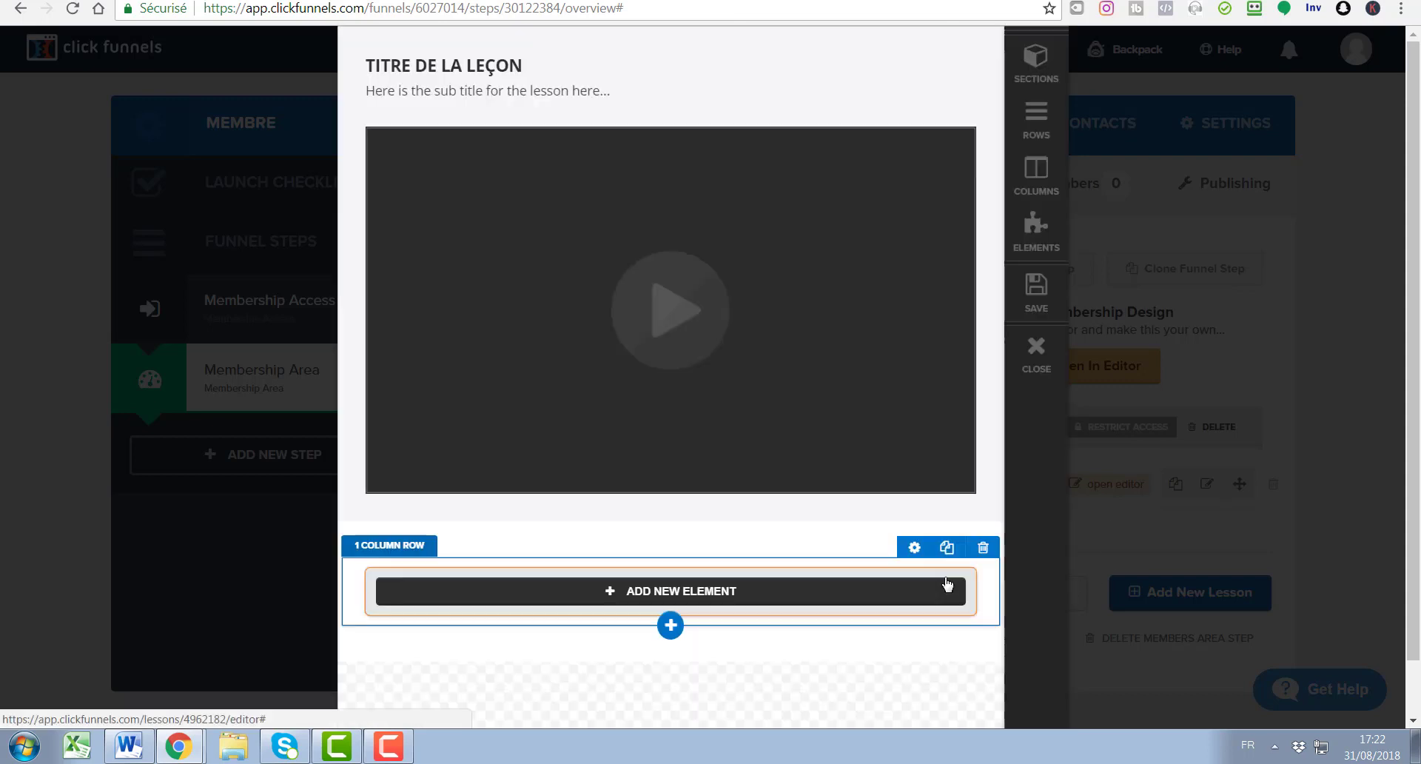
- Add a Headline / Text element to the new row and replace its text with "TITRE VIDÉO 2"
left_click(750, 590)
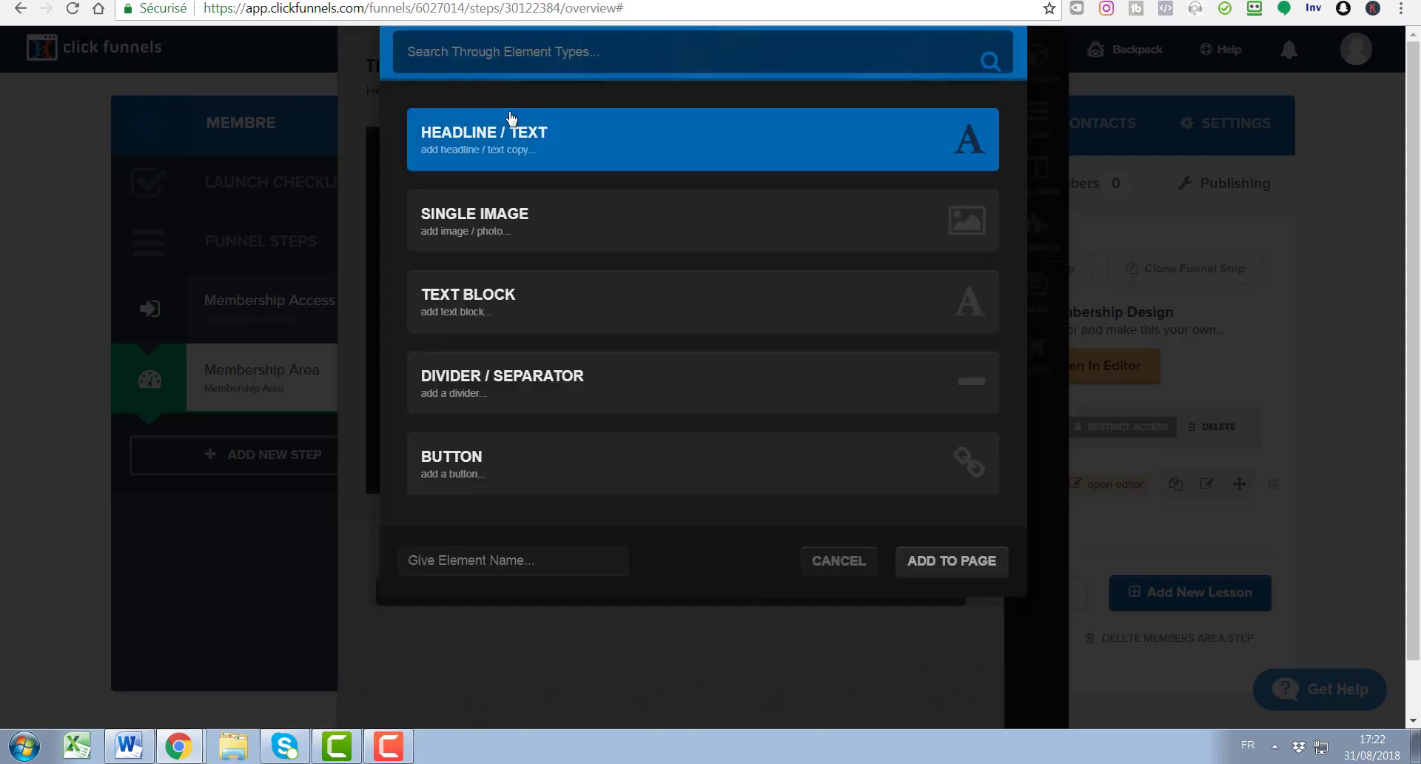
left_click(951, 562)
triple_click(590, 594)
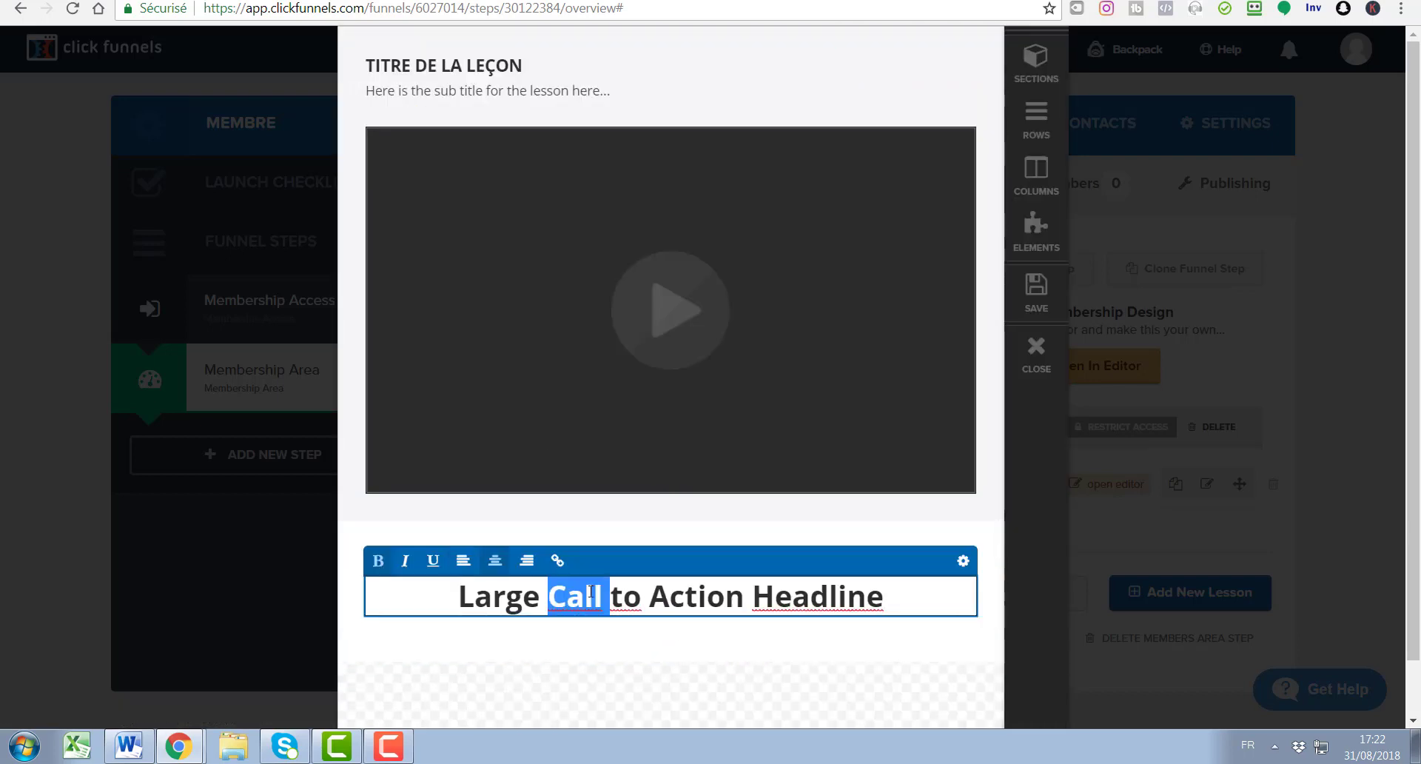
type("TITRE")
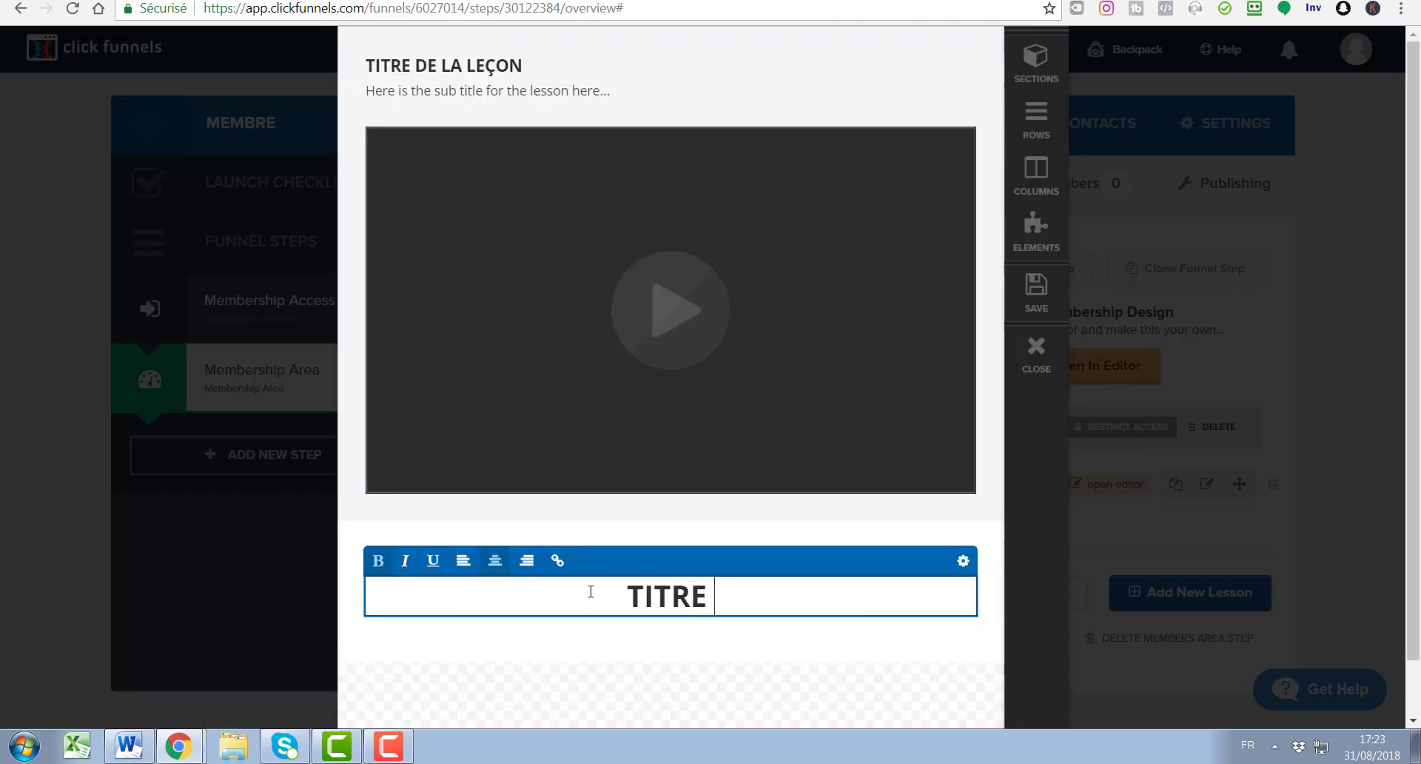
type(" VID")
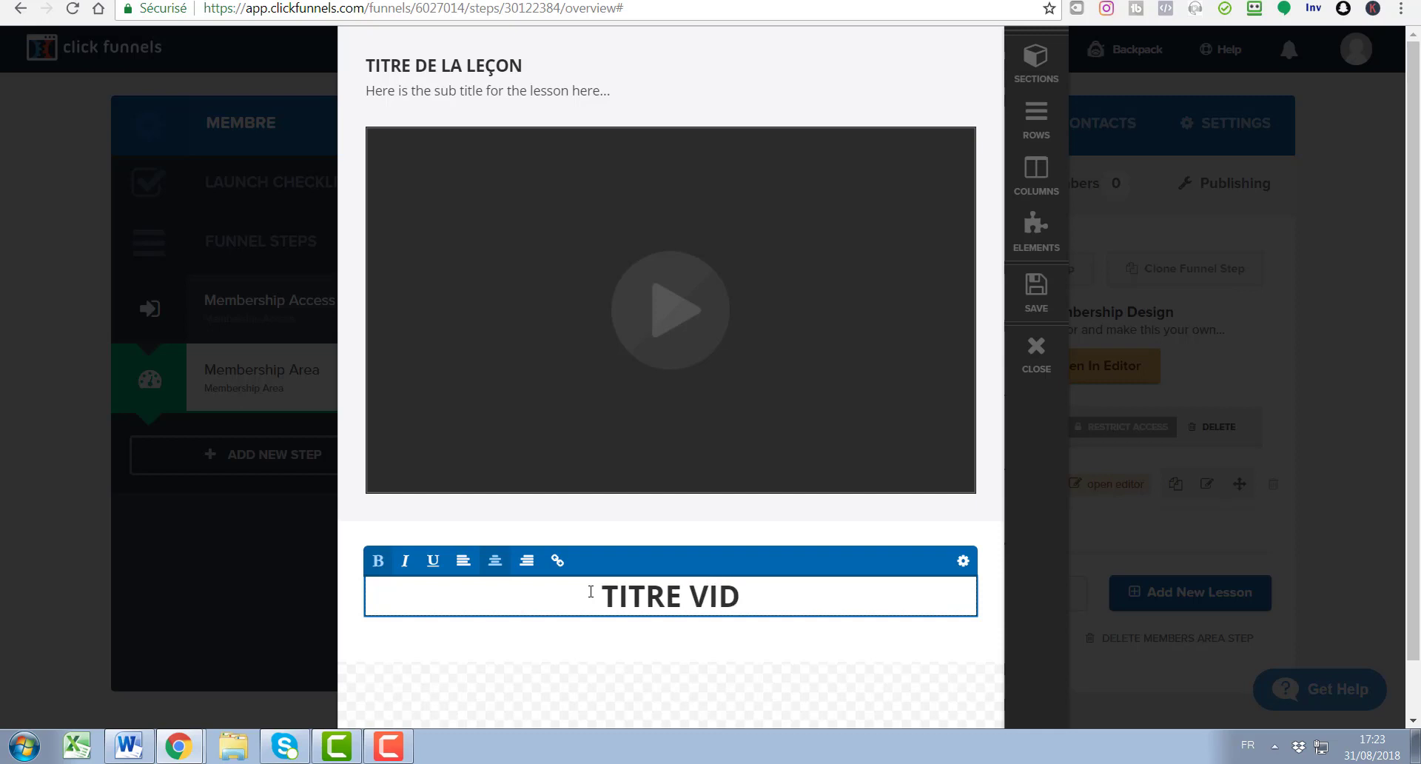
type("ÉE")
key("BackSpace")
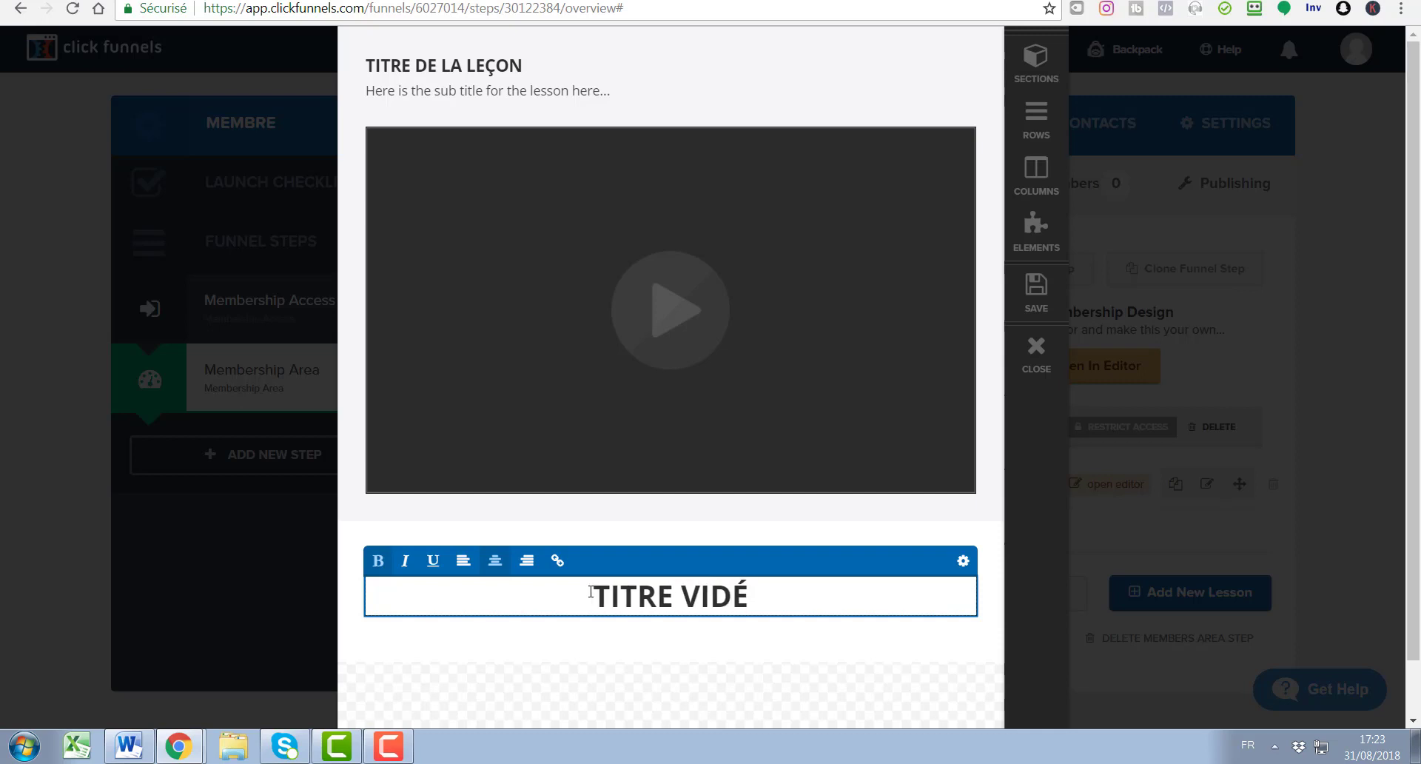
type("O 2")
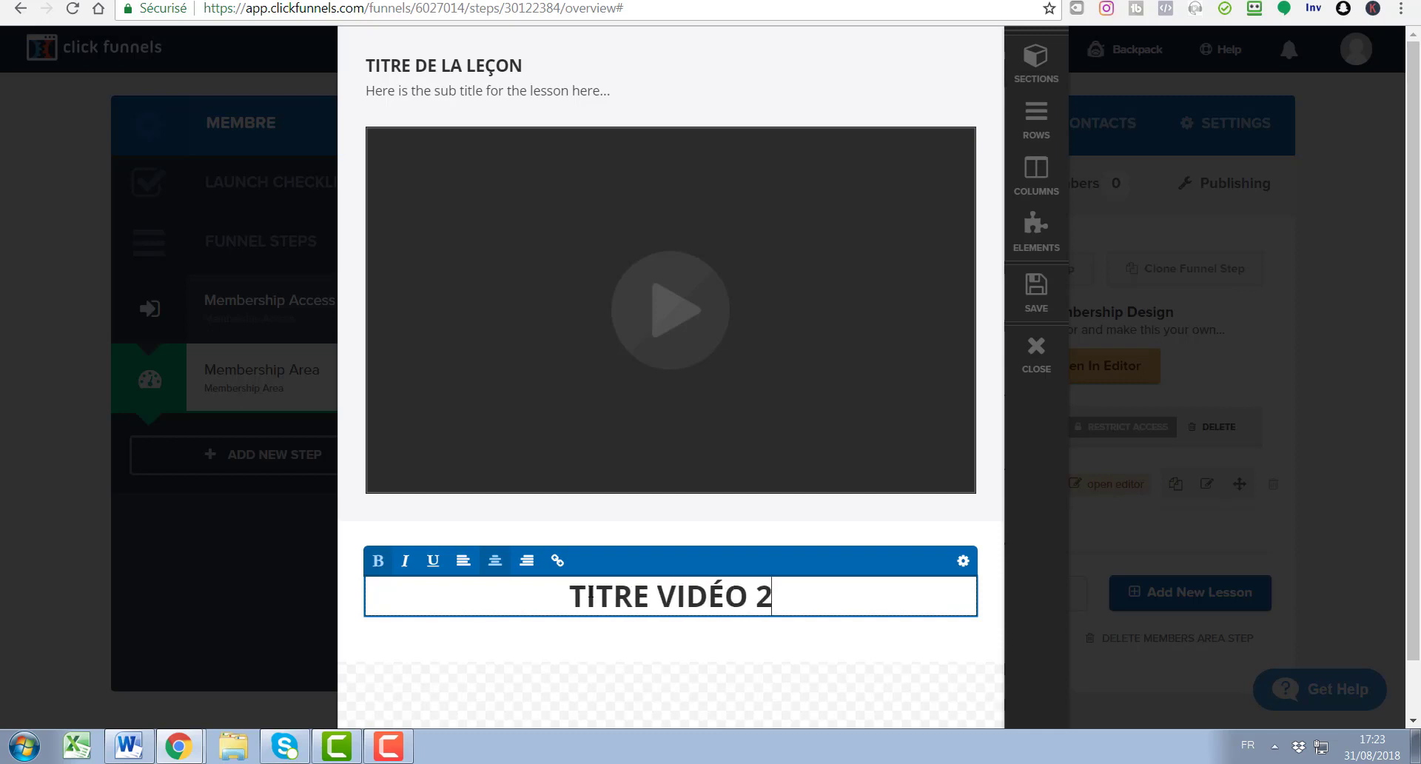
left_click(774, 678)
- Add another section below the "TITRE VIDÉO 2" headline, containing a 1 column block
left_click(672, 663)
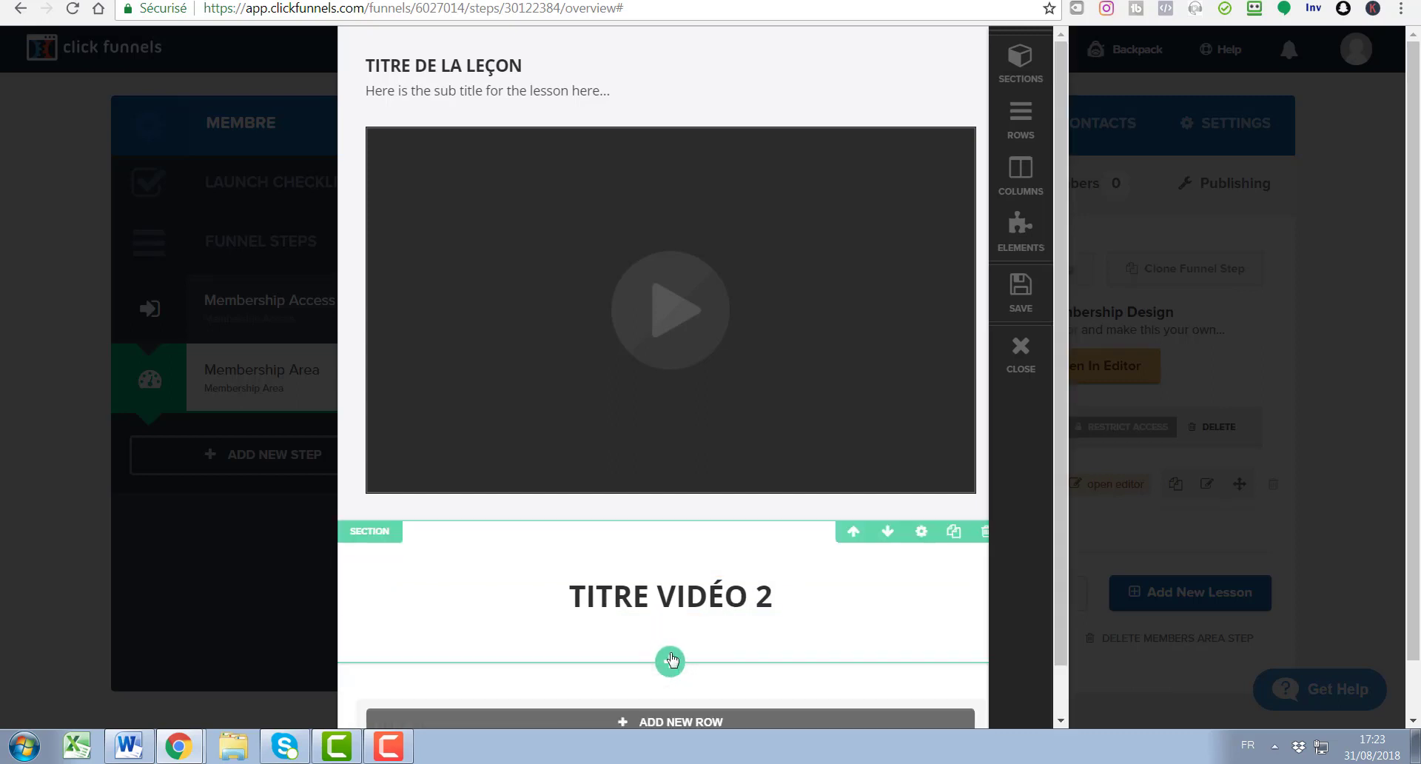
scroll(675, 642, "down", 1)
left_click(673, 677)
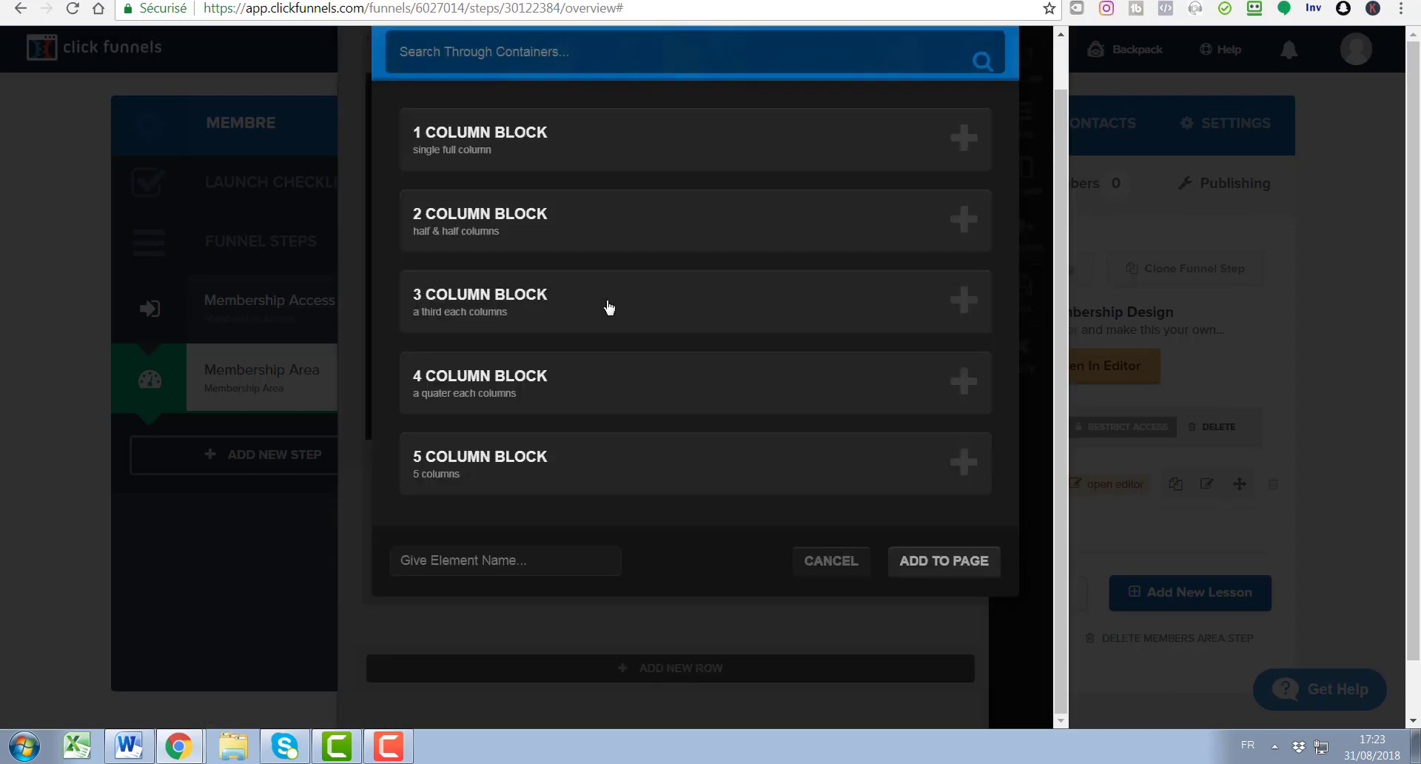
left_click(607, 149)
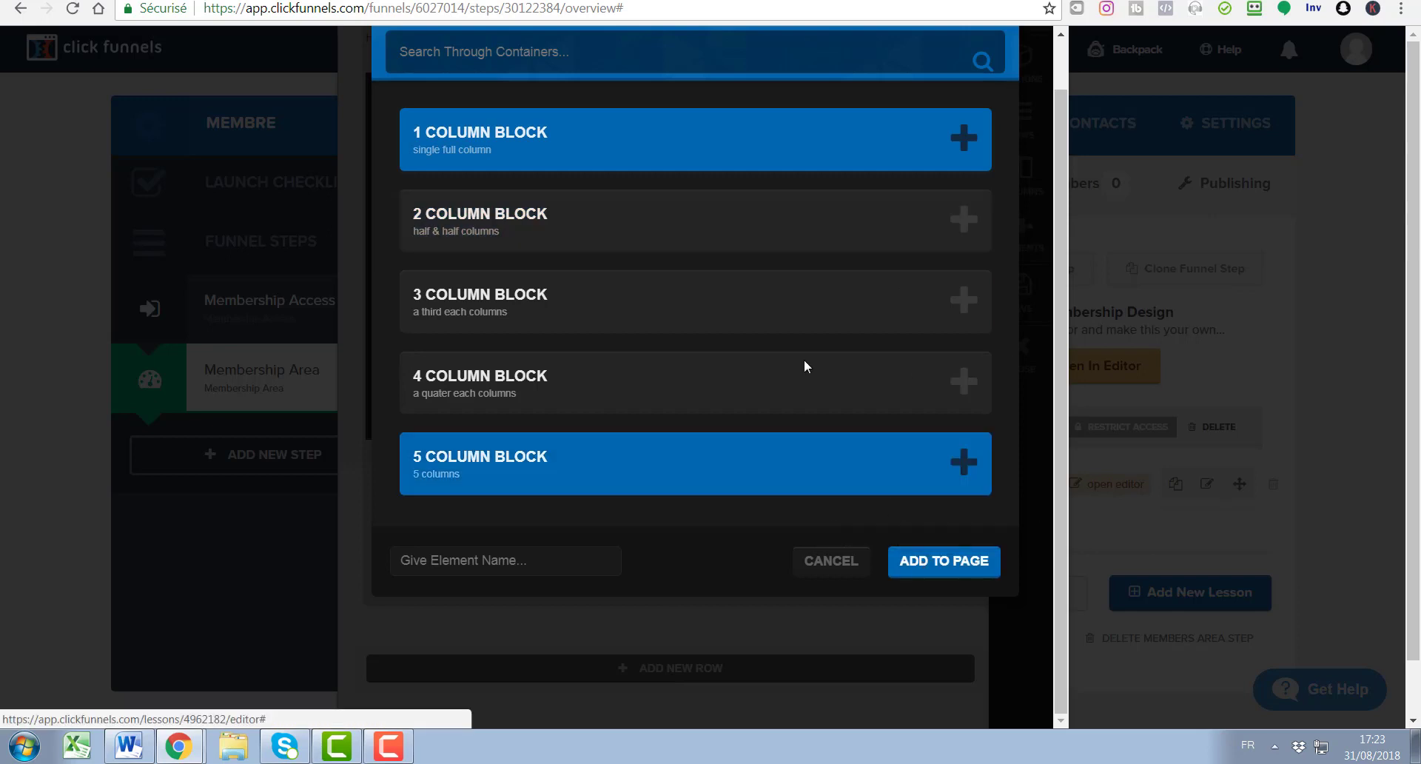
left_click(955, 568)
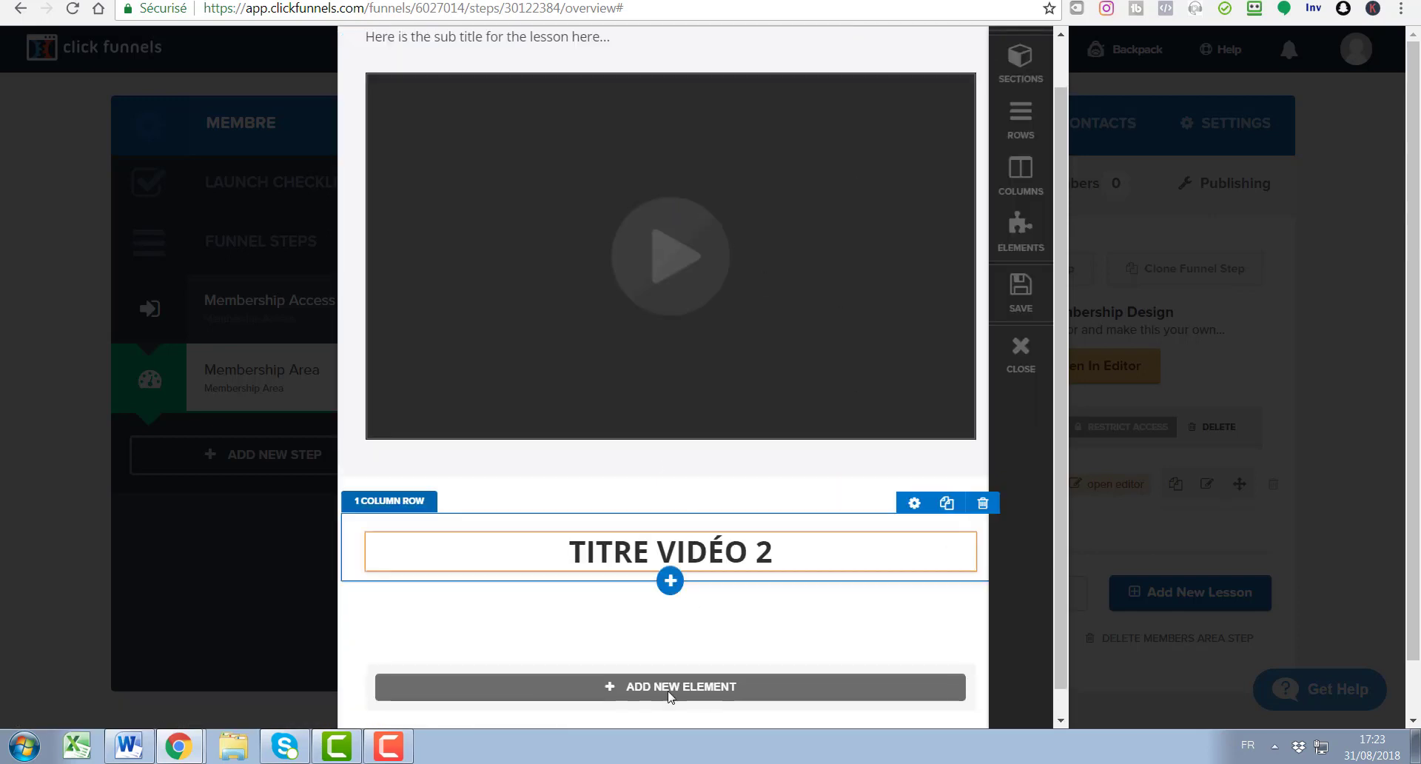
- Add a Video element to the empty row beneath the "TITRE VIDÉO 2" headline
left_click(681, 676)
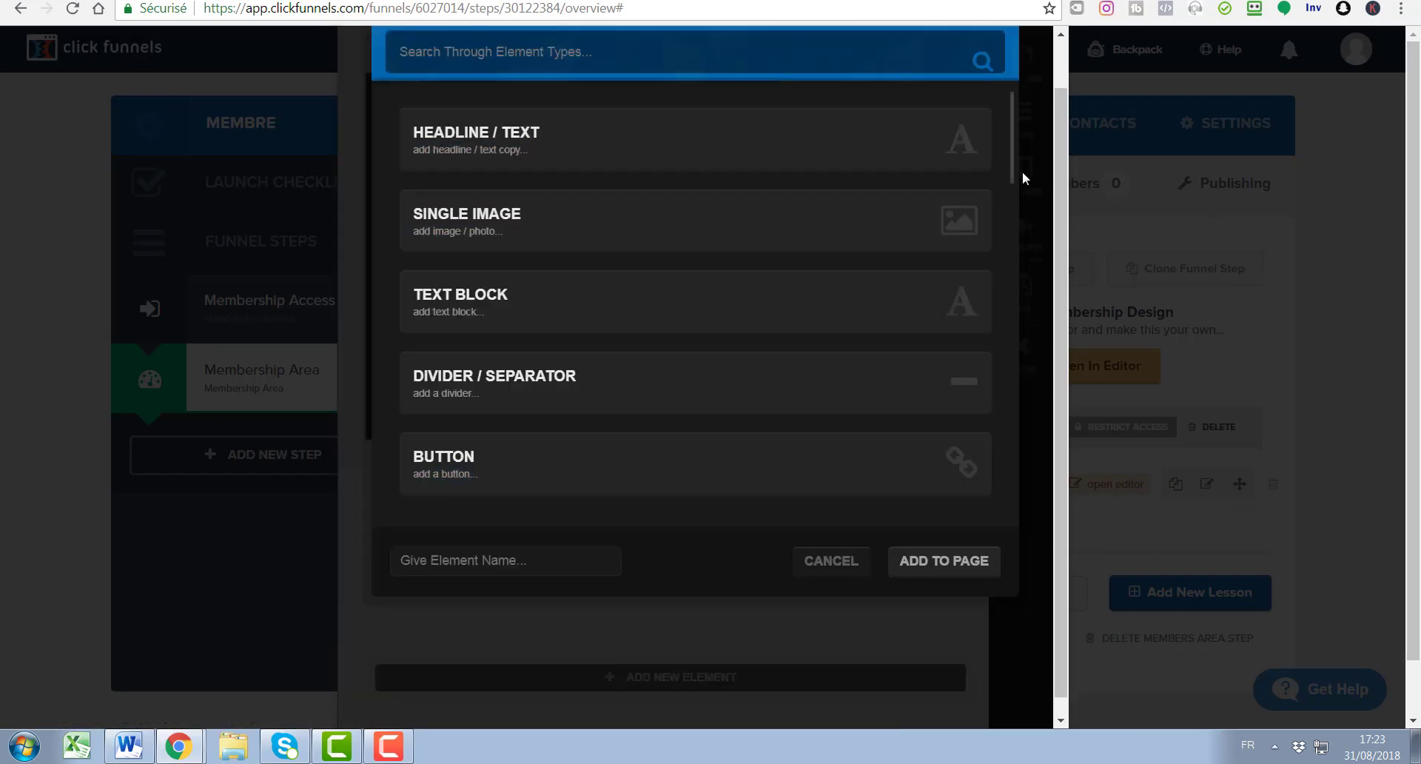
scroll(1019, 175, "down", 3)
scroll(1021, 211, "down", 5)
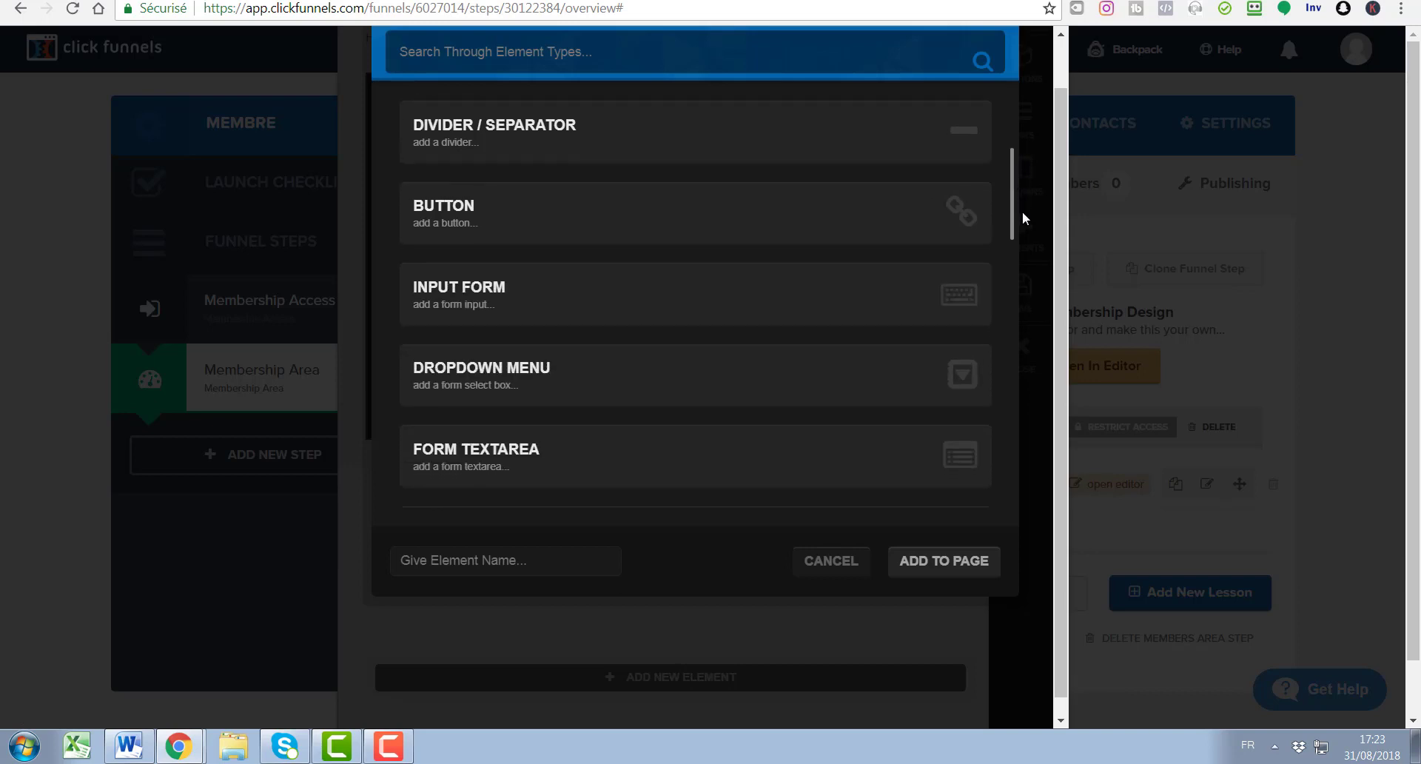
scroll(1024, 282, "down", 3)
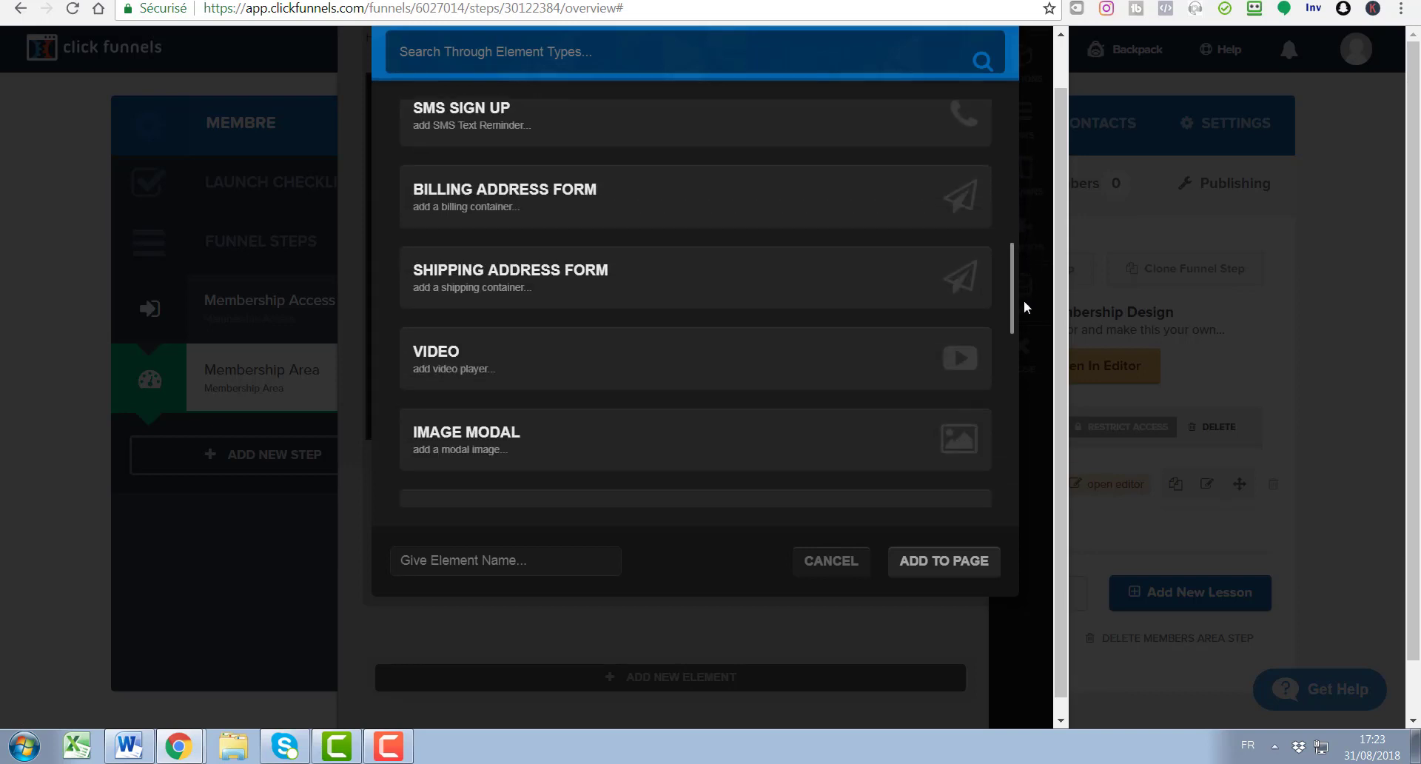
left_click(987, 326)
left_click(964, 560)
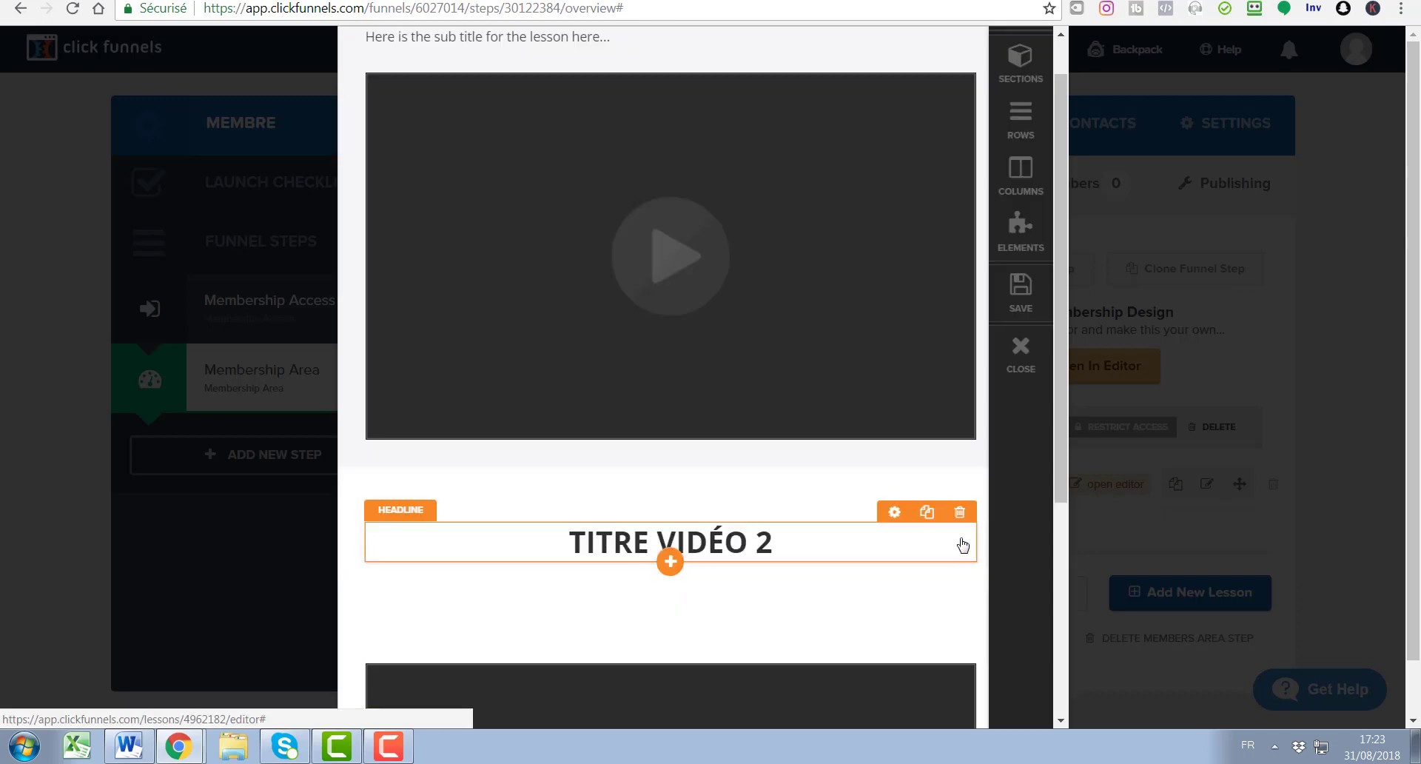
- Save the lesson page and close its editor to return to the membership area overview
scroll(962, 540, "down", 3)
left_click(1022, 289)
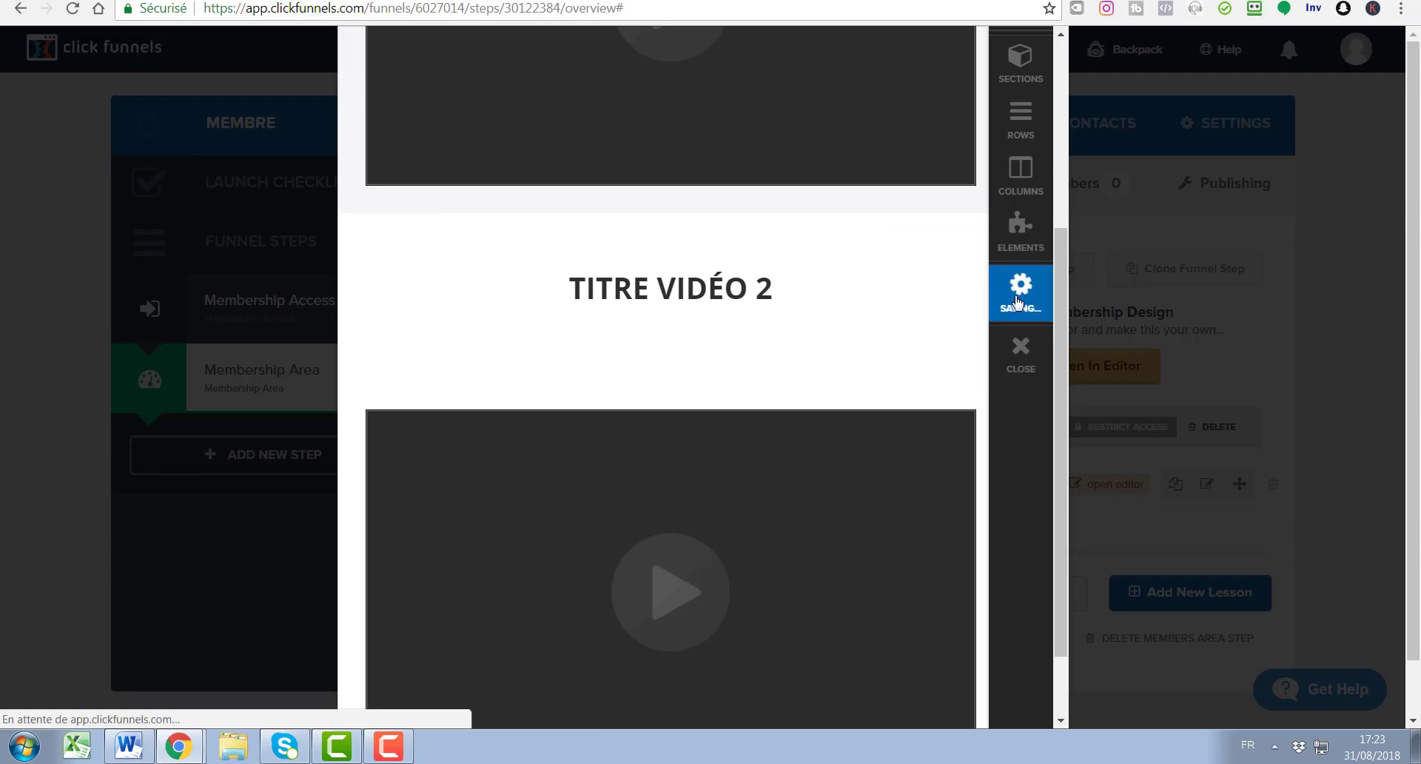
left_click(1013, 363)
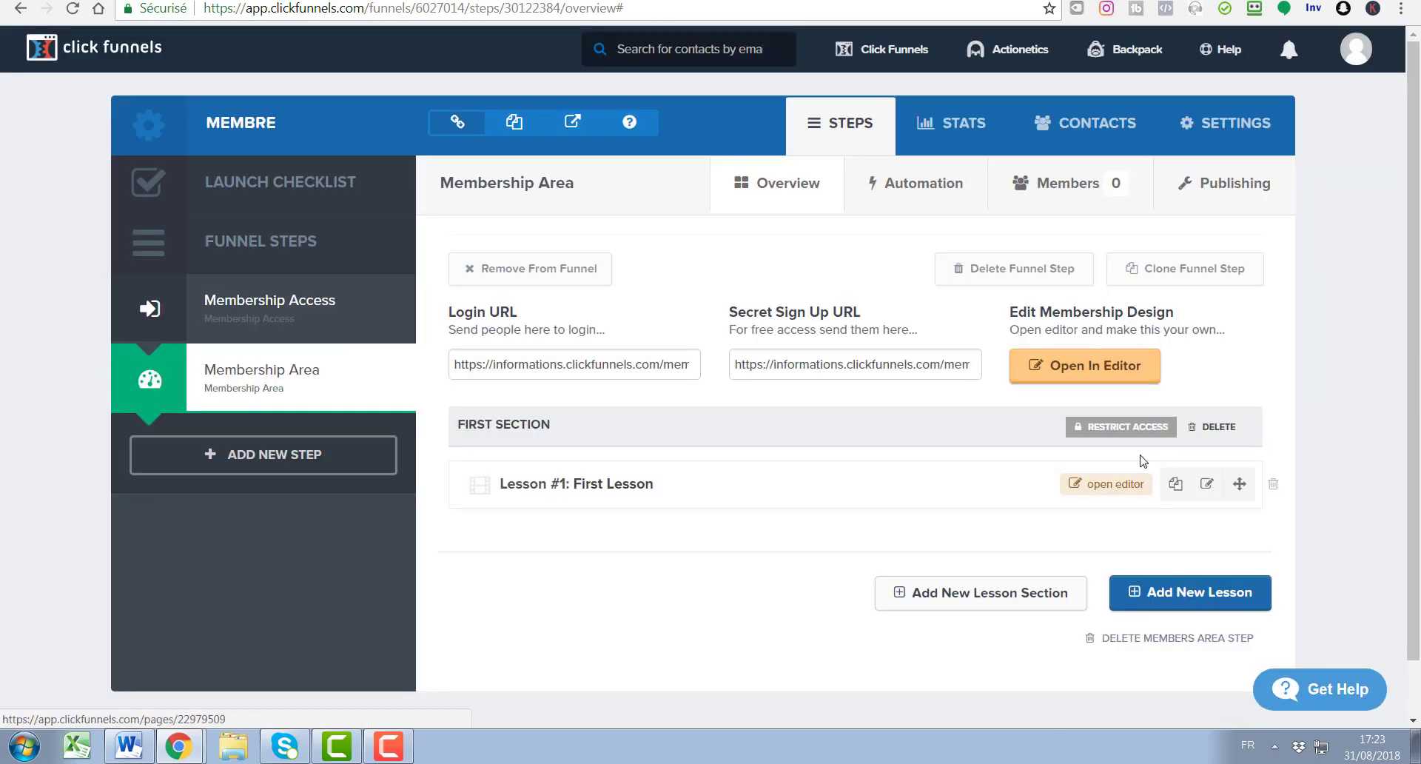
- Rename the lesson First Lesson as "INTRO" and update it
left_click(1214, 485)
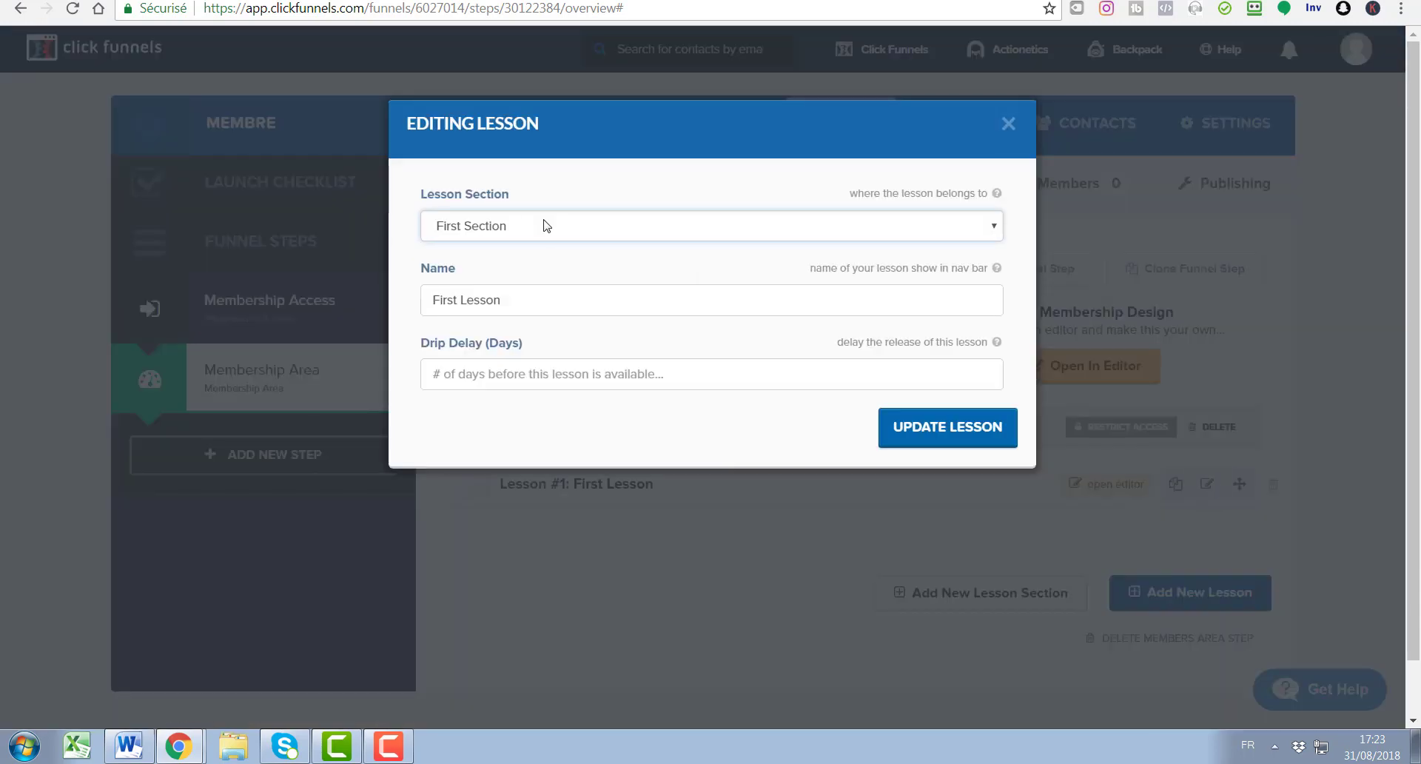
left_click_drag(540, 291, 404, 295)
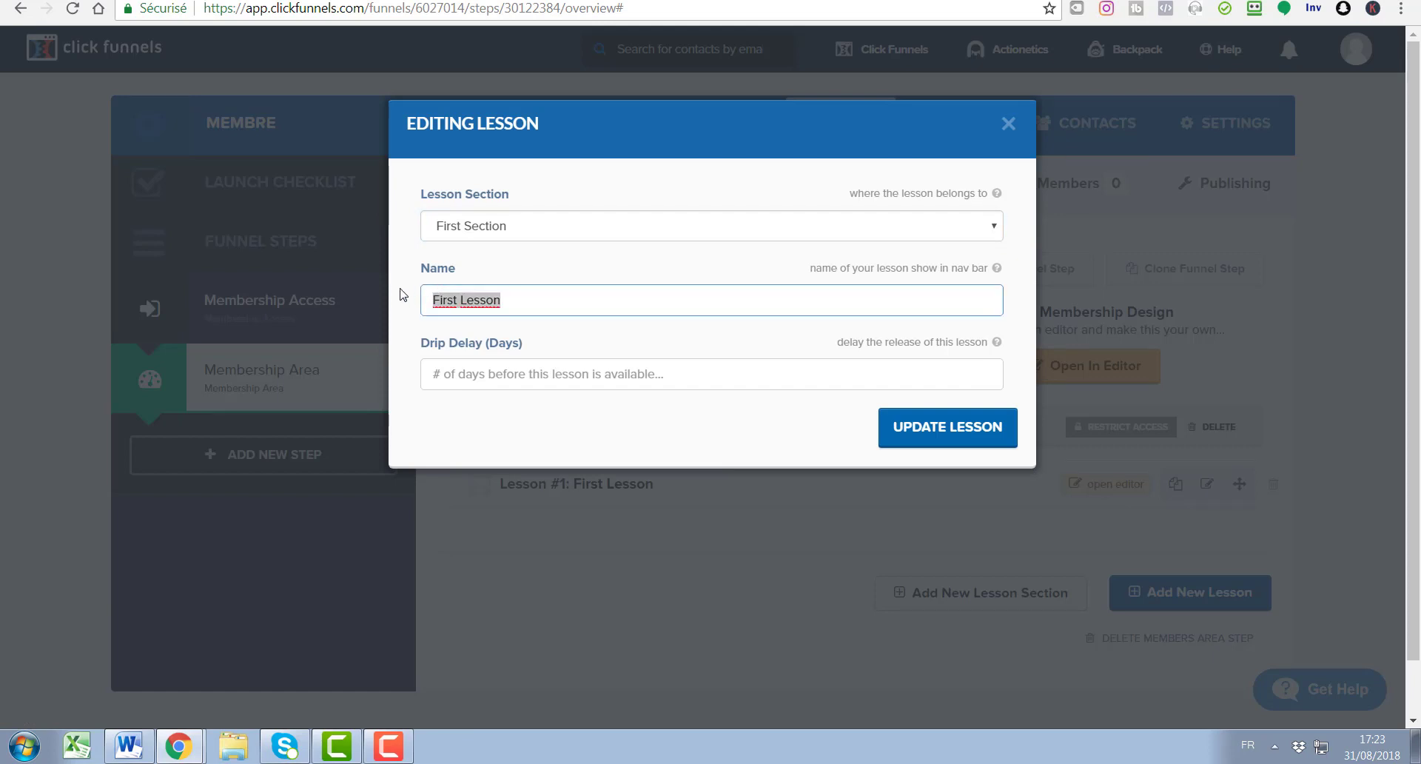
type("i")
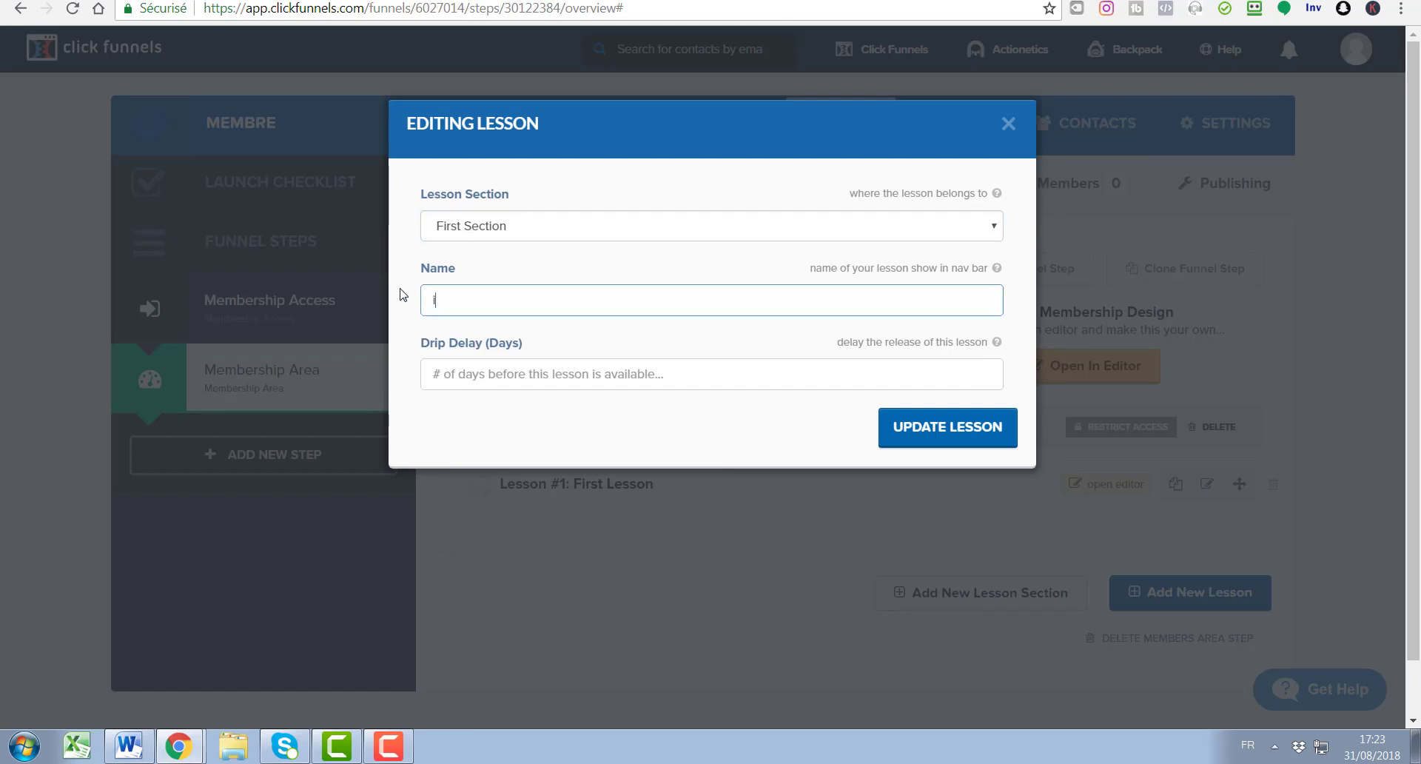
type("NTRO")
left_click(960, 444)
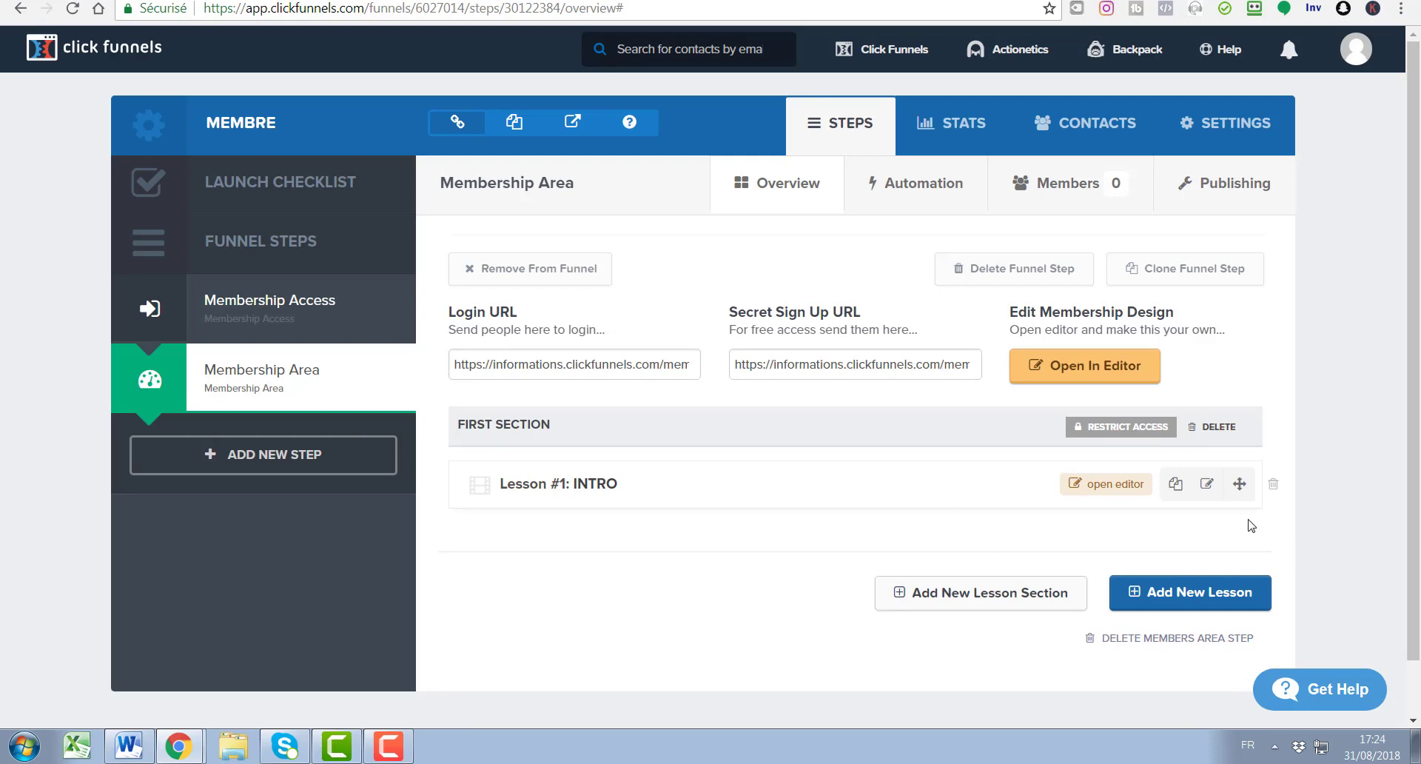
- Start a new lesson in First Section named "leçon 2", trying the Video Lesson template and resetting the page template to unselected
left_click(1208, 601)
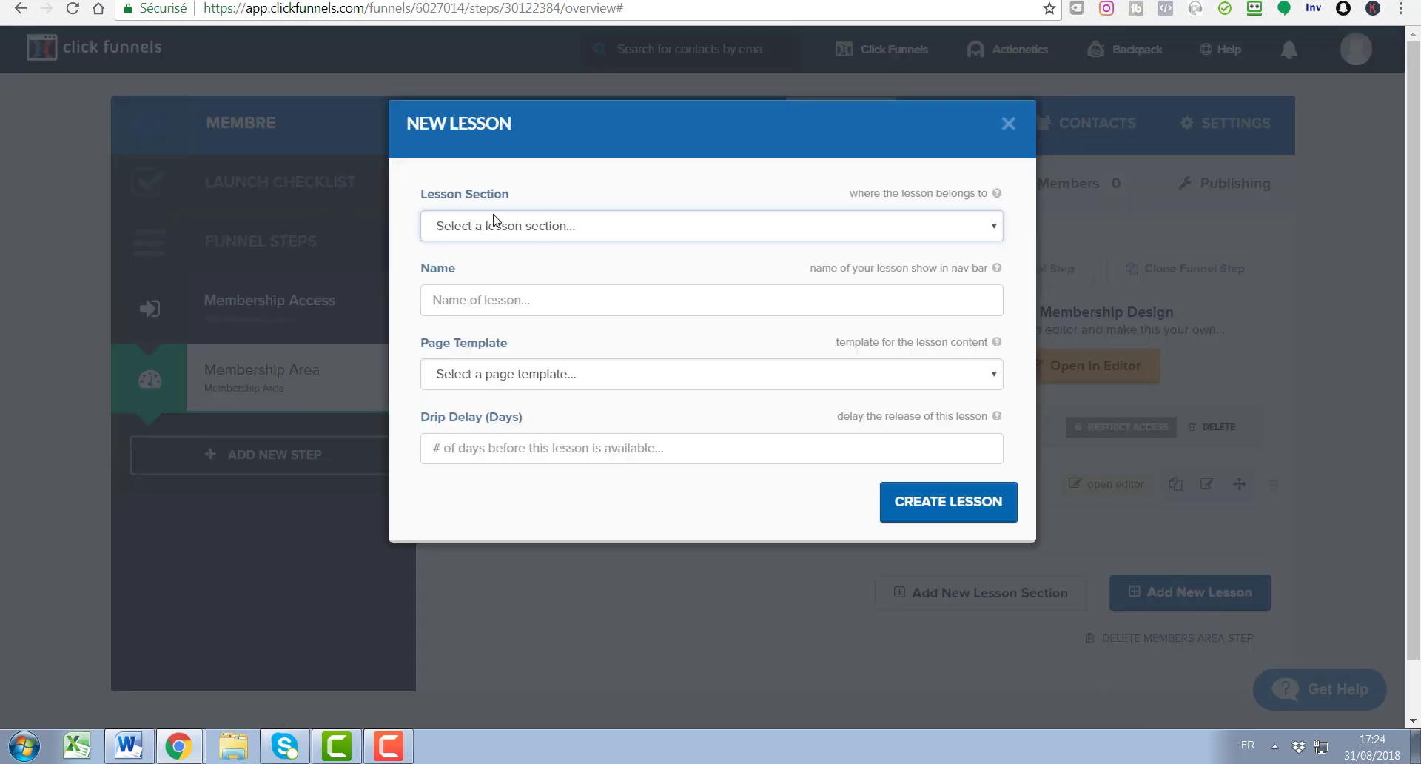
left_click(494, 220)
left_click(479, 280)
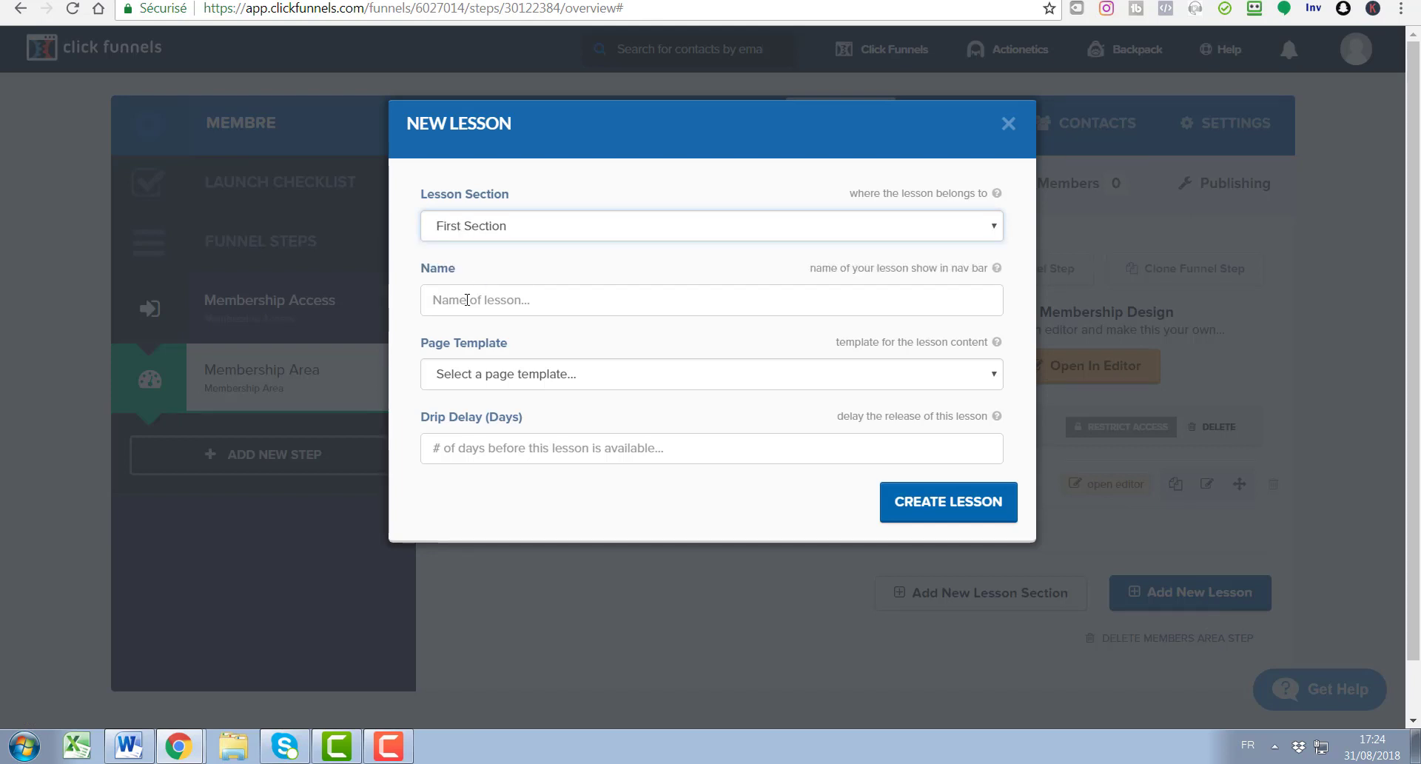
left_click(467, 299)
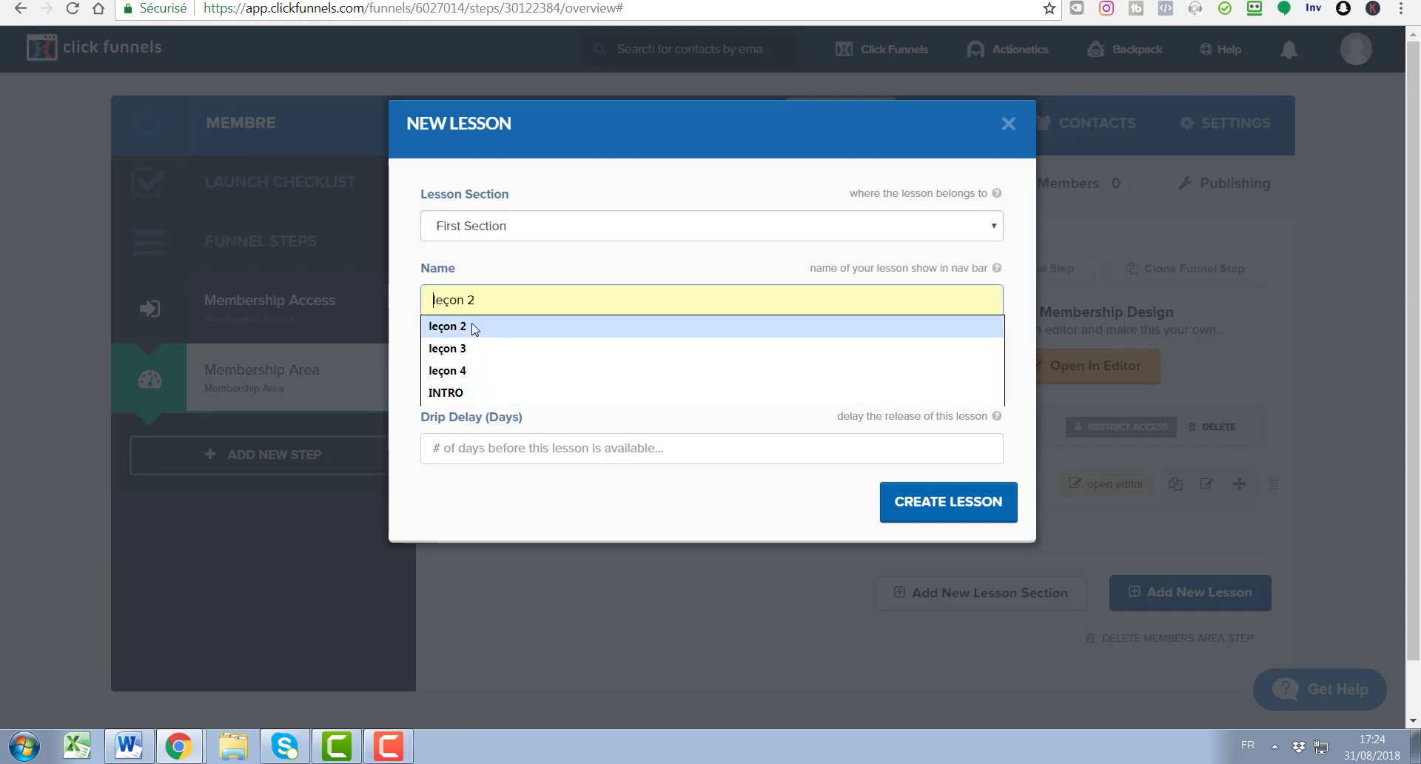
left_click(474, 328)
left_click(501, 374)
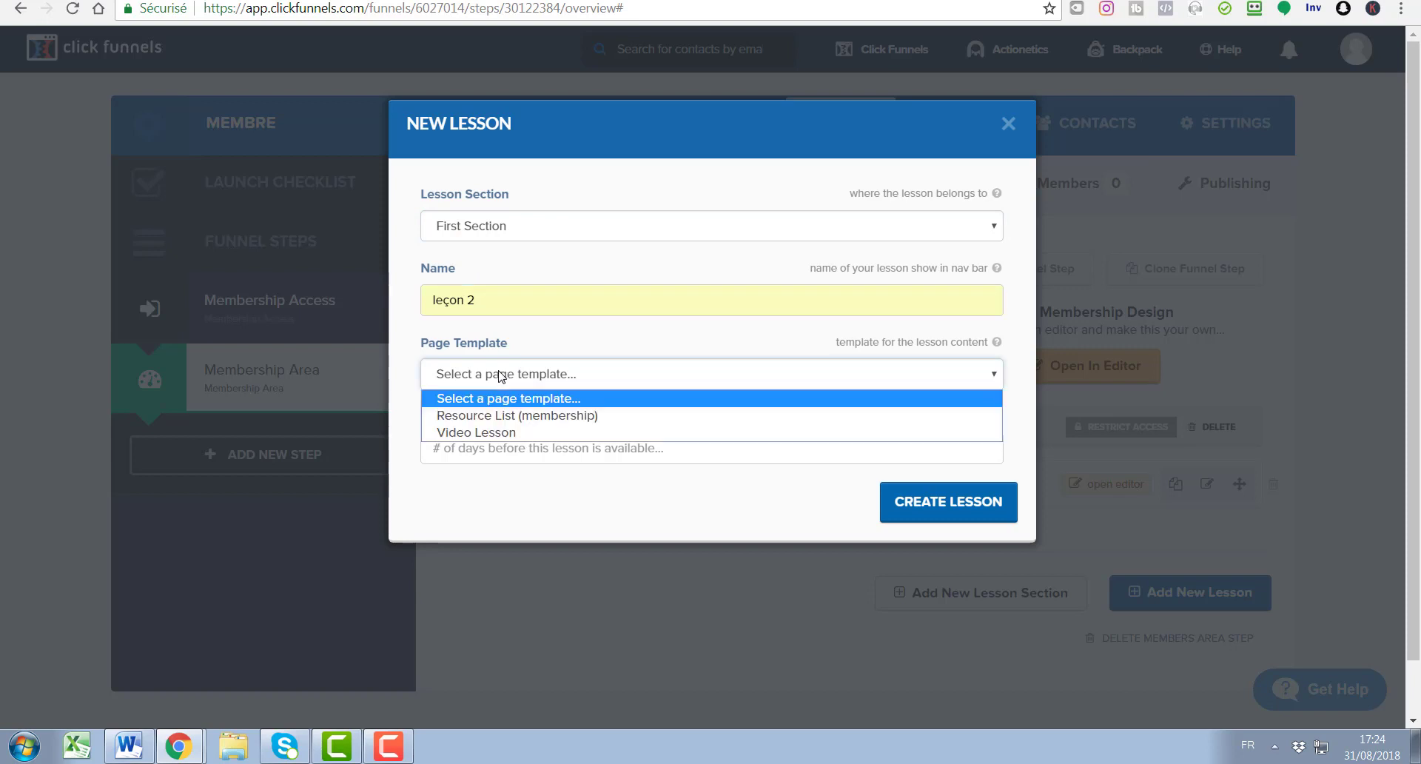
left_click(506, 433)
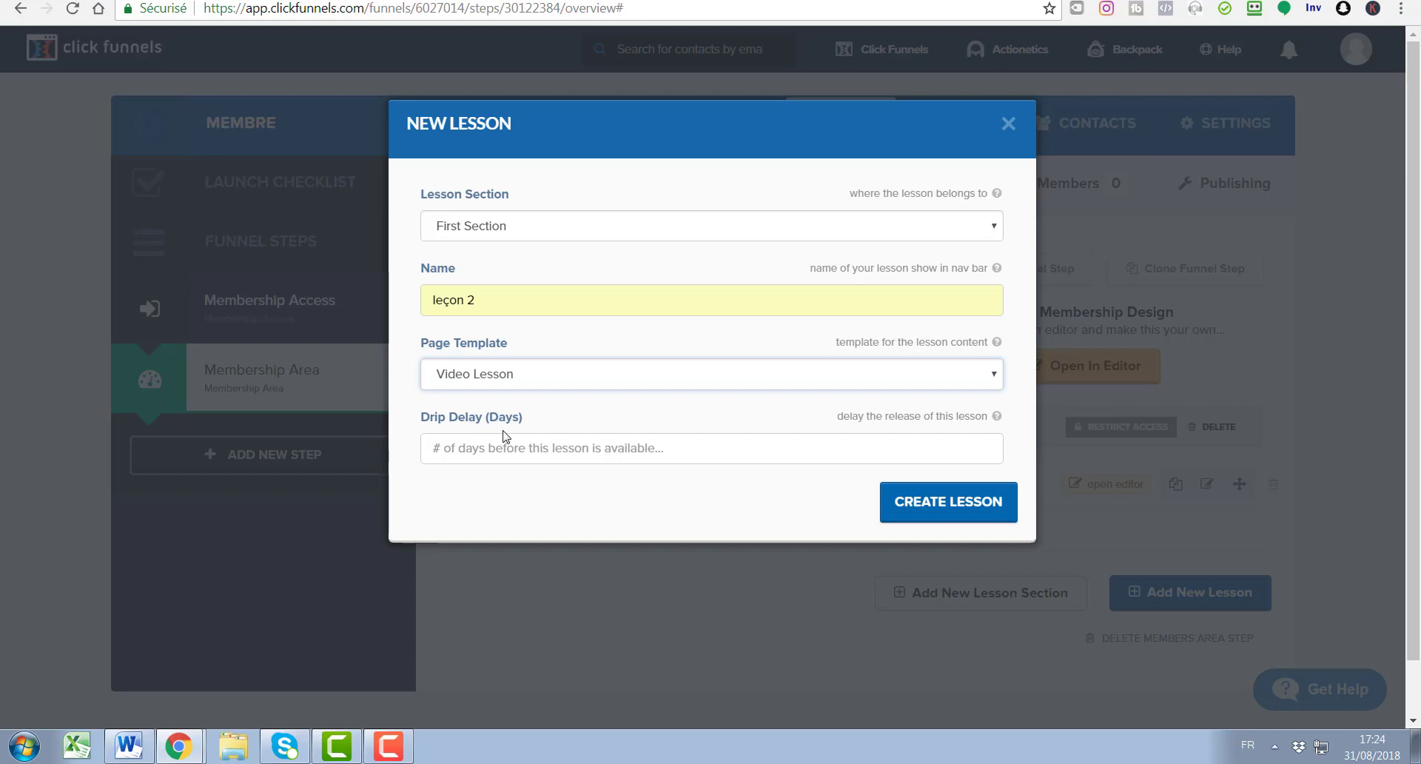
left_click(506, 376)
left_click(509, 396)
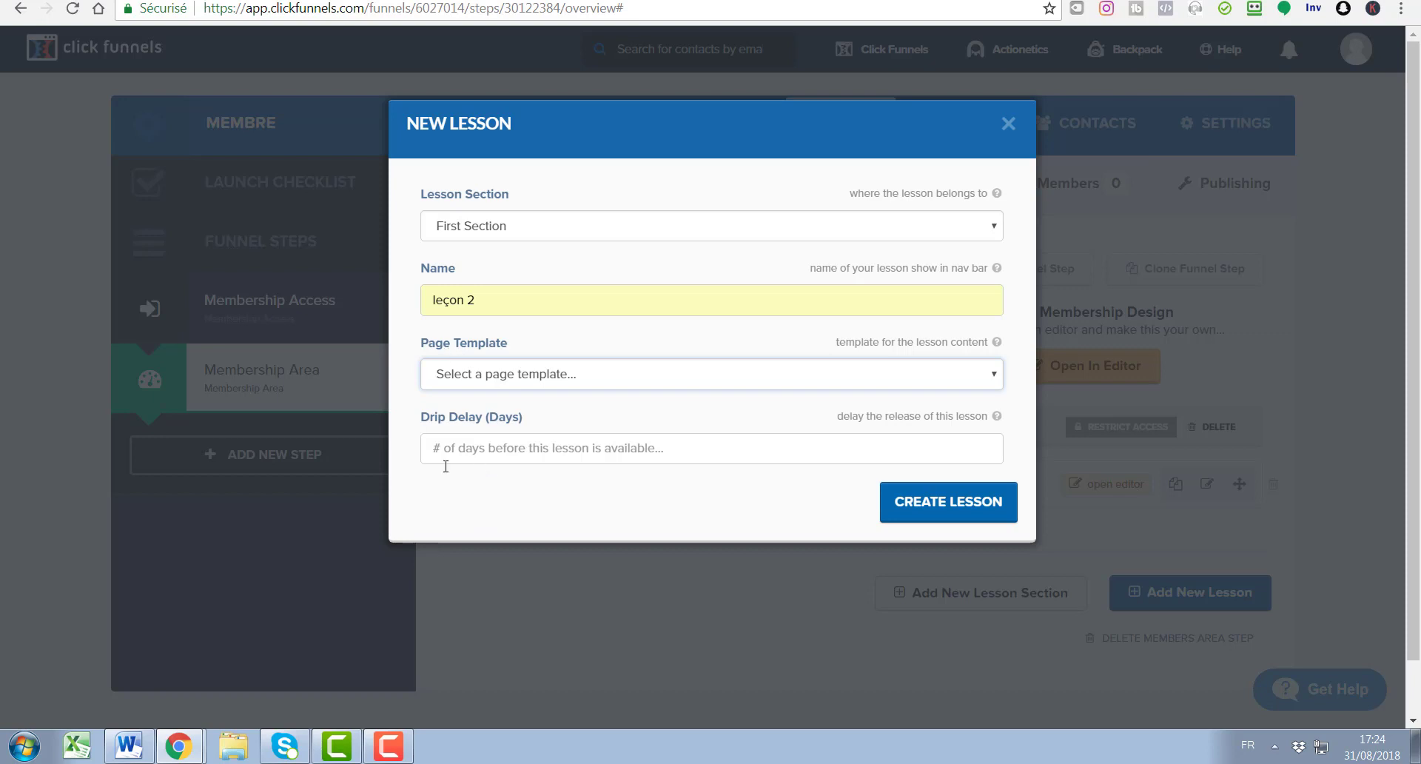
- Try a drip delay of 3 days for the lesson, clear it again, and create the lesson without a delay
left_click(480, 481)
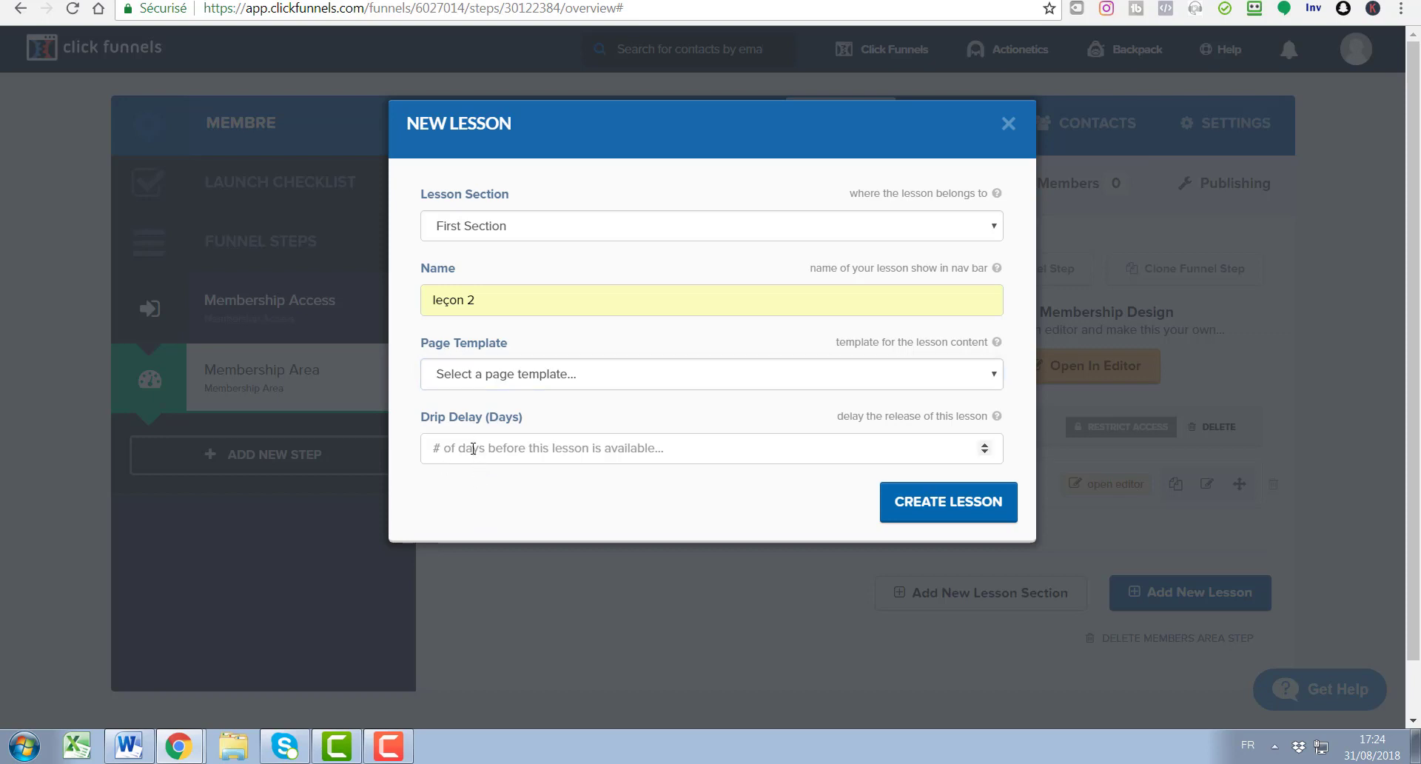
left_click(472, 447)
type("3")
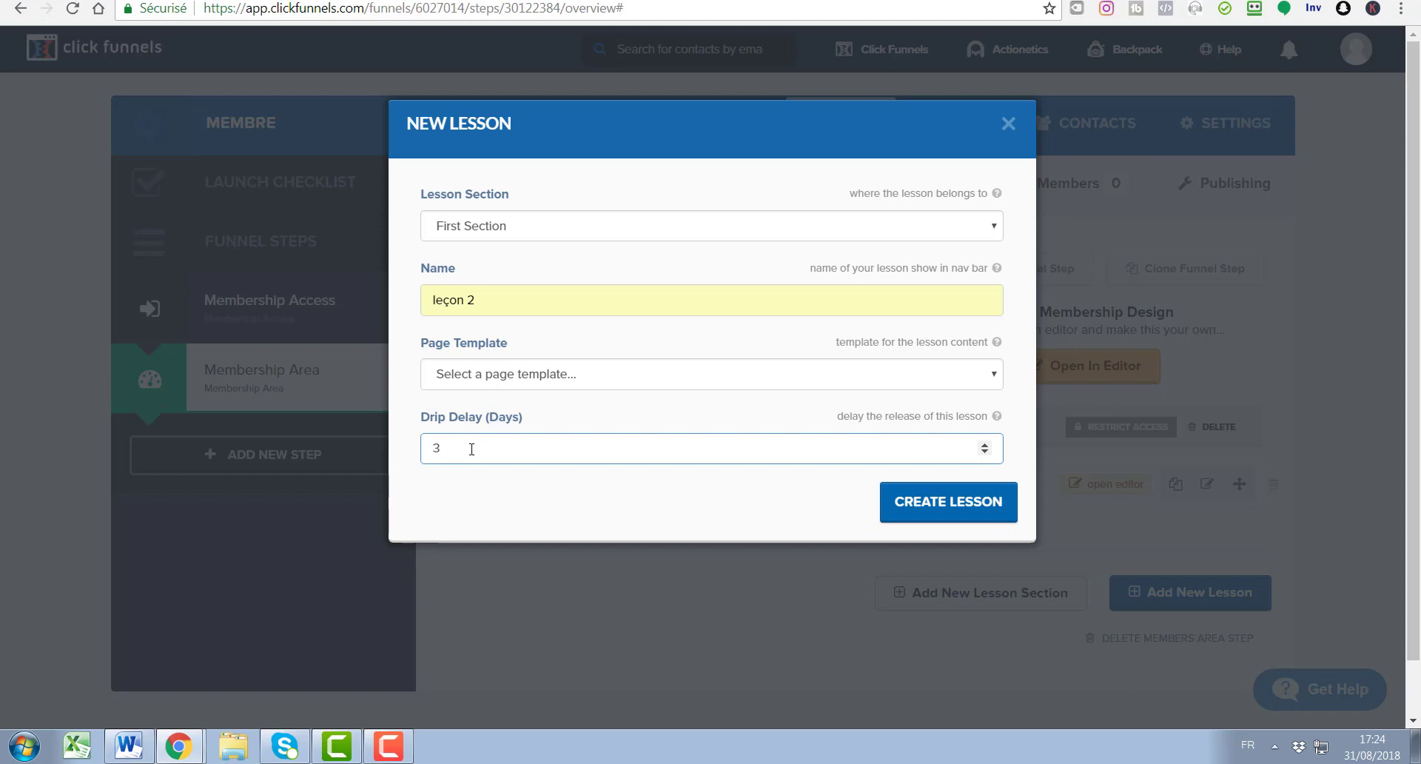
left_click(472, 499)
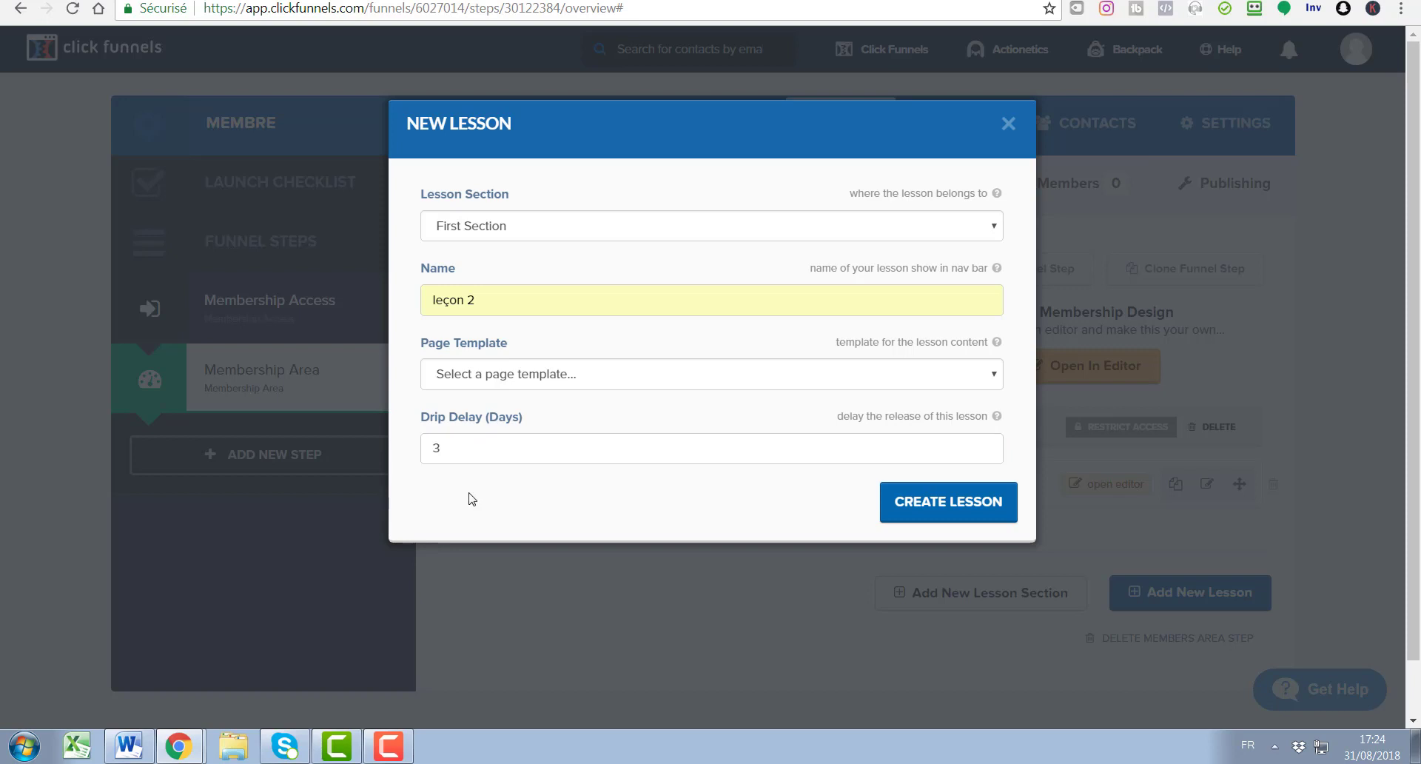
left_click(440, 446)
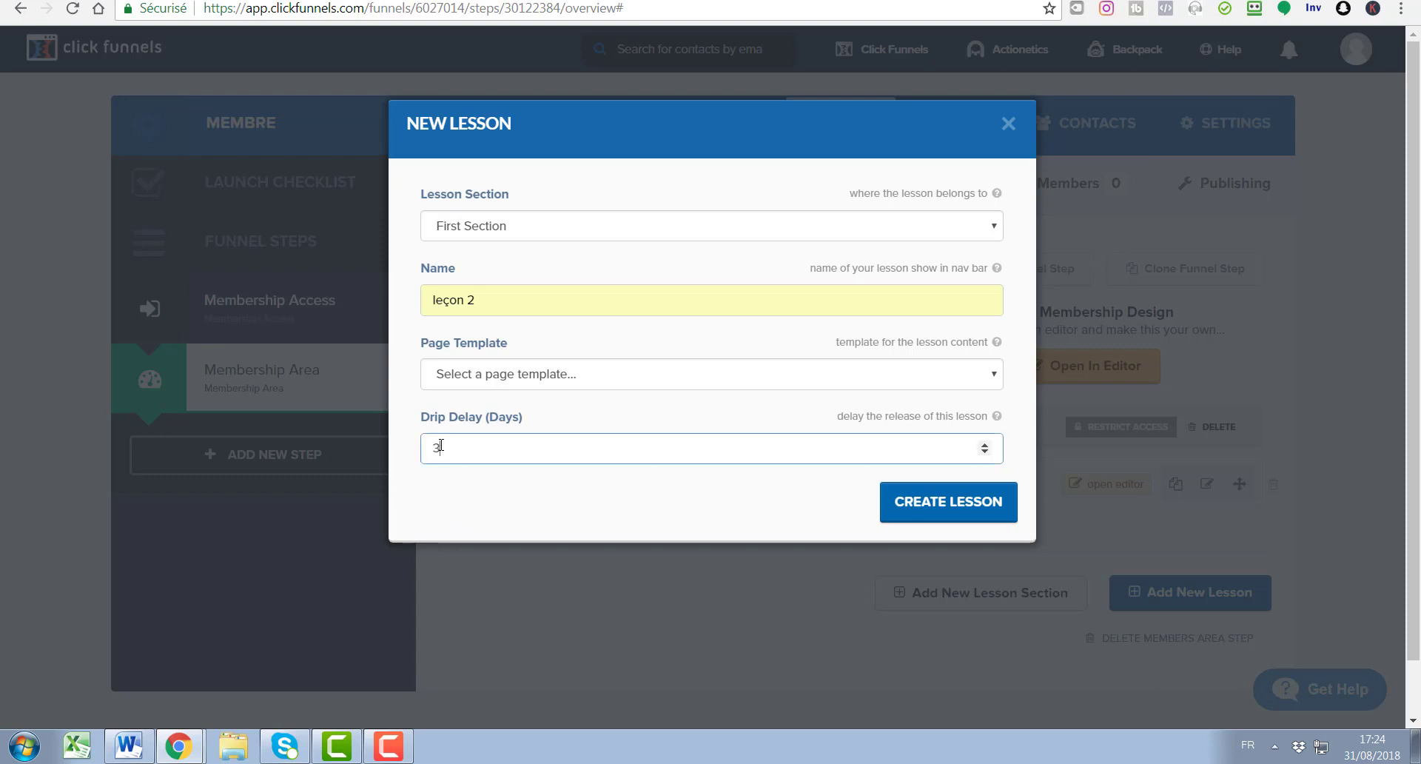
left_click(539, 511)
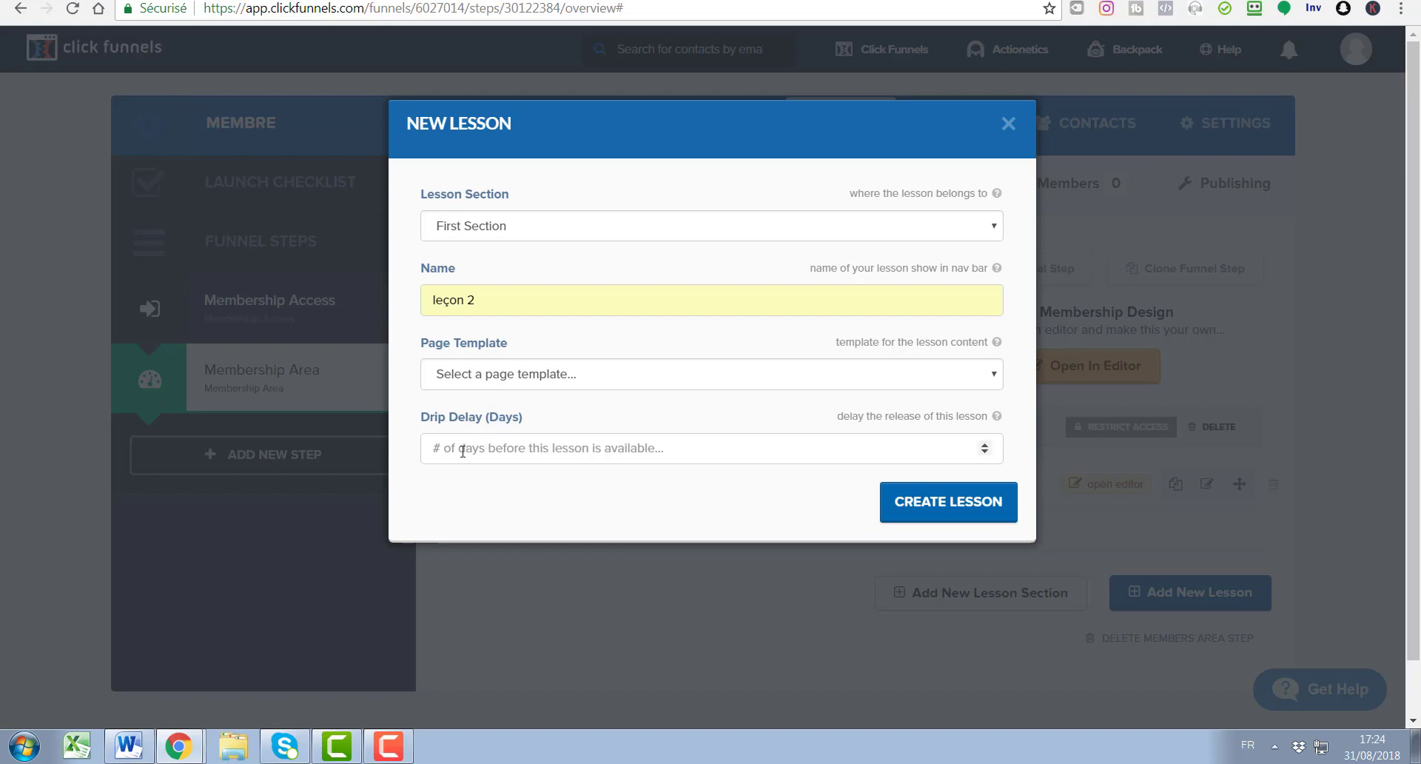
left_click(978, 503)
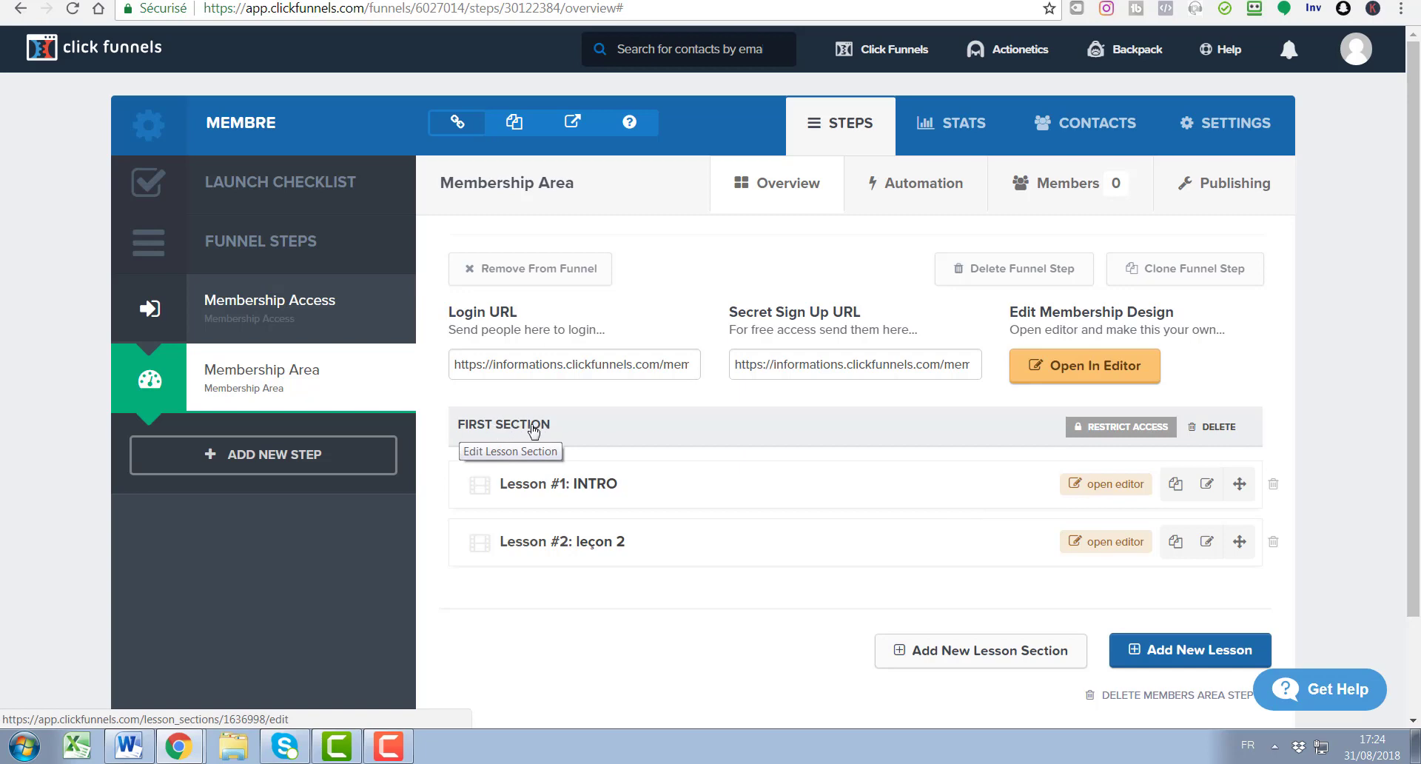
- Open the Secret Sign Up URL as a separate page, review the INTRO and leçon 2 lessons, and return to the membership area overview
triple_click(808, 364)
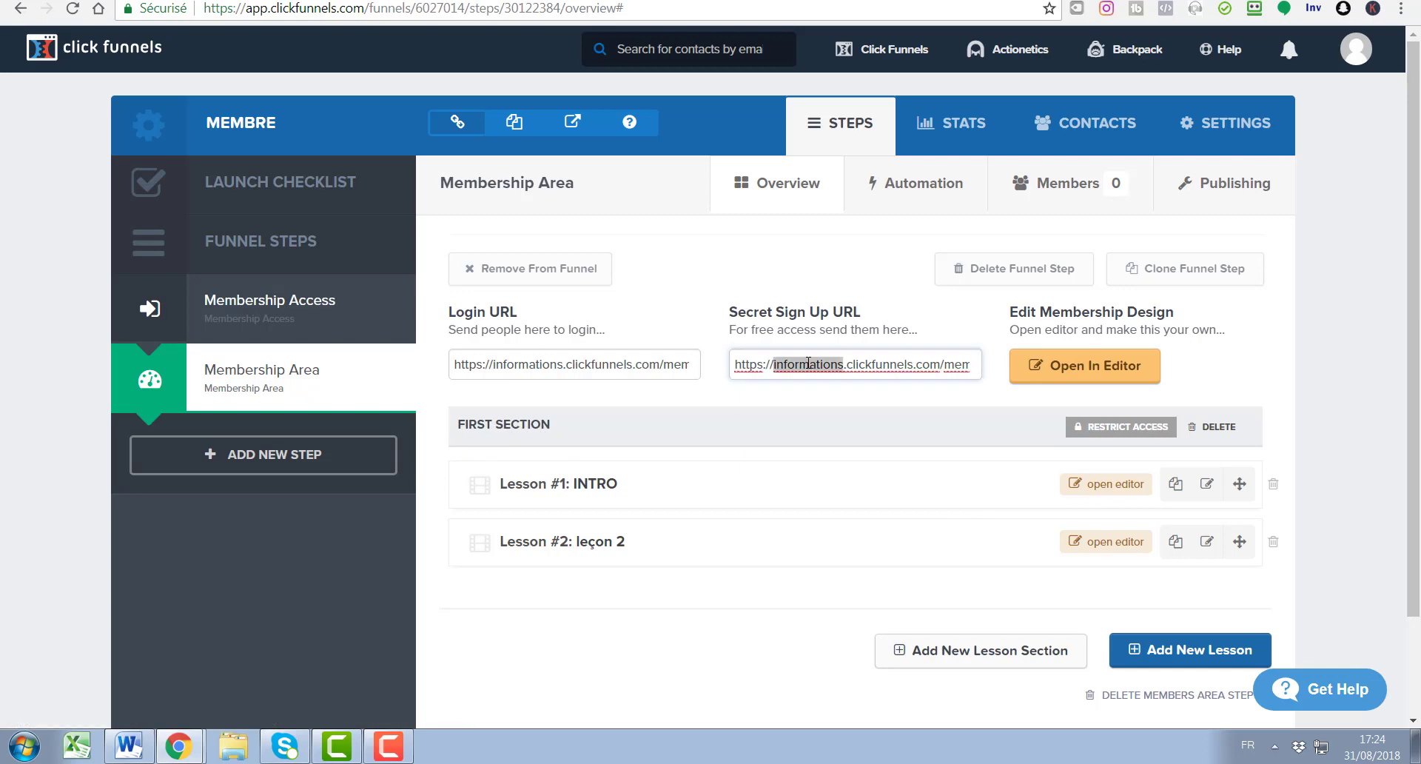
right_click(808, 362)
left_click(844, 493)
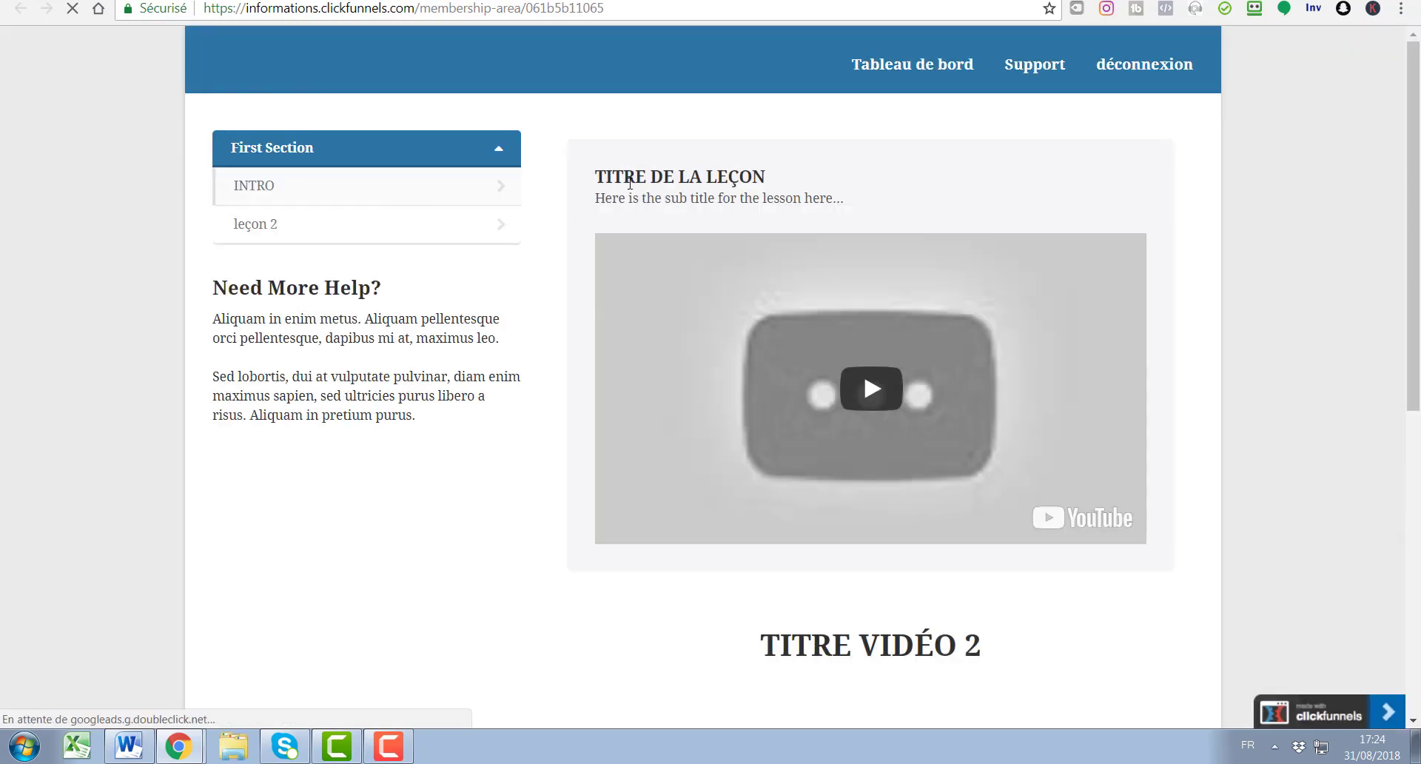
scroll(834, 518, "down", 8)
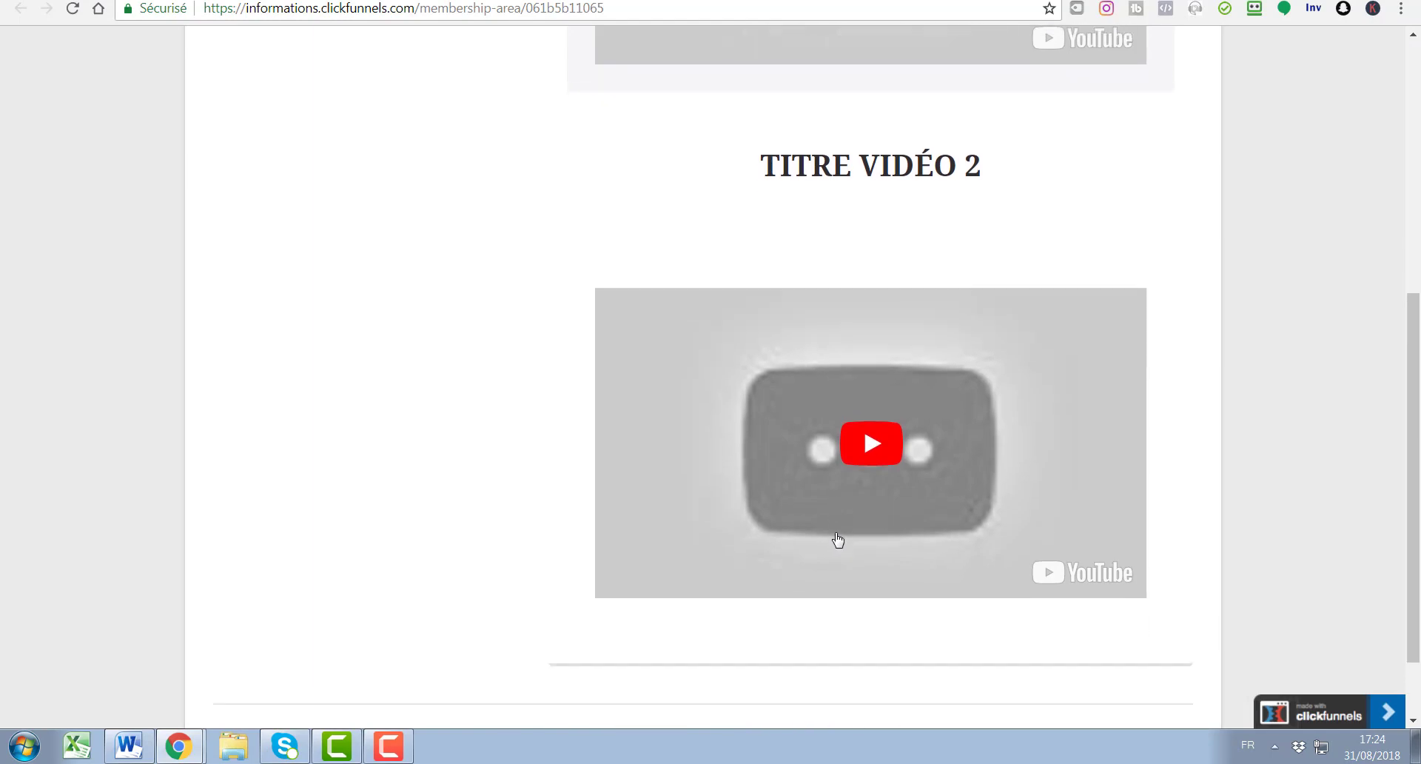
scroll(462, 621, "up", 8)
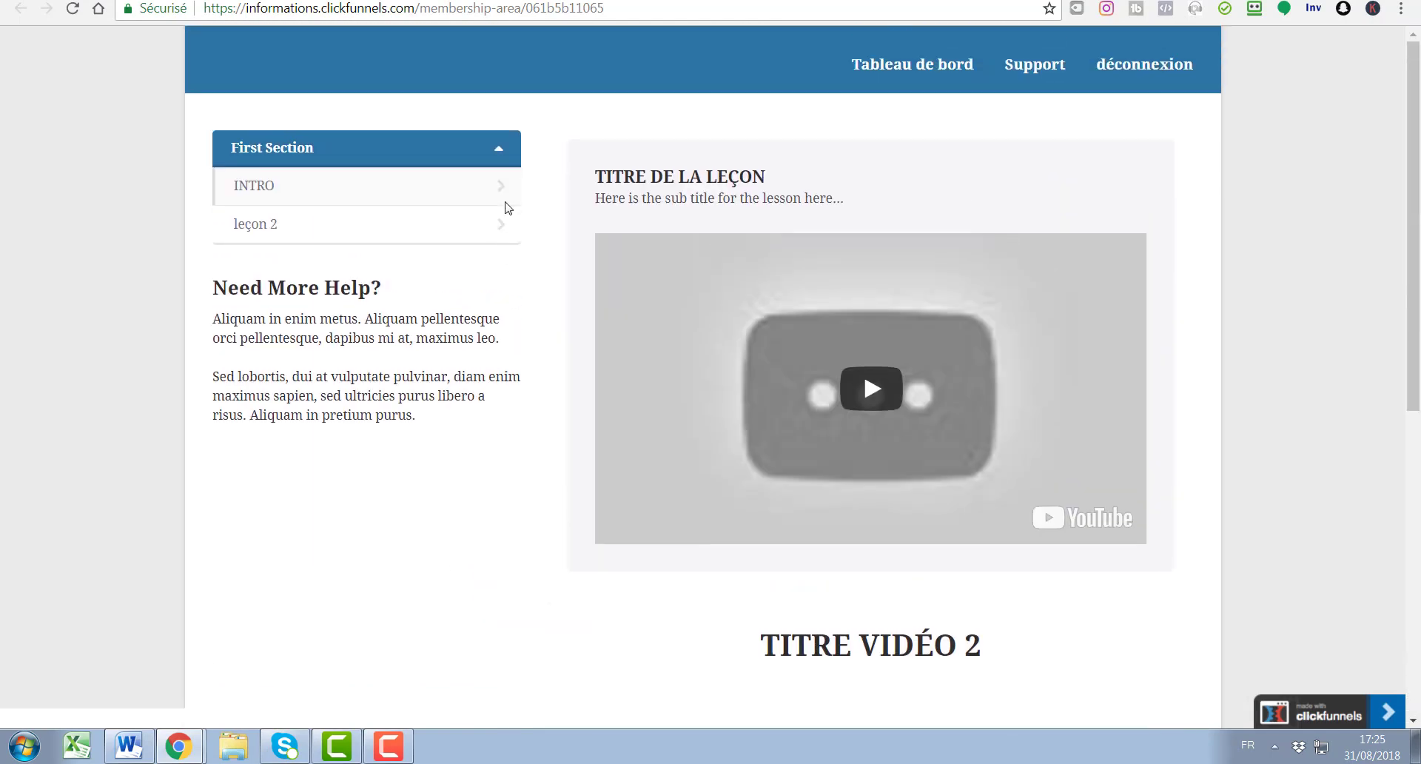
left_click(354, 236)
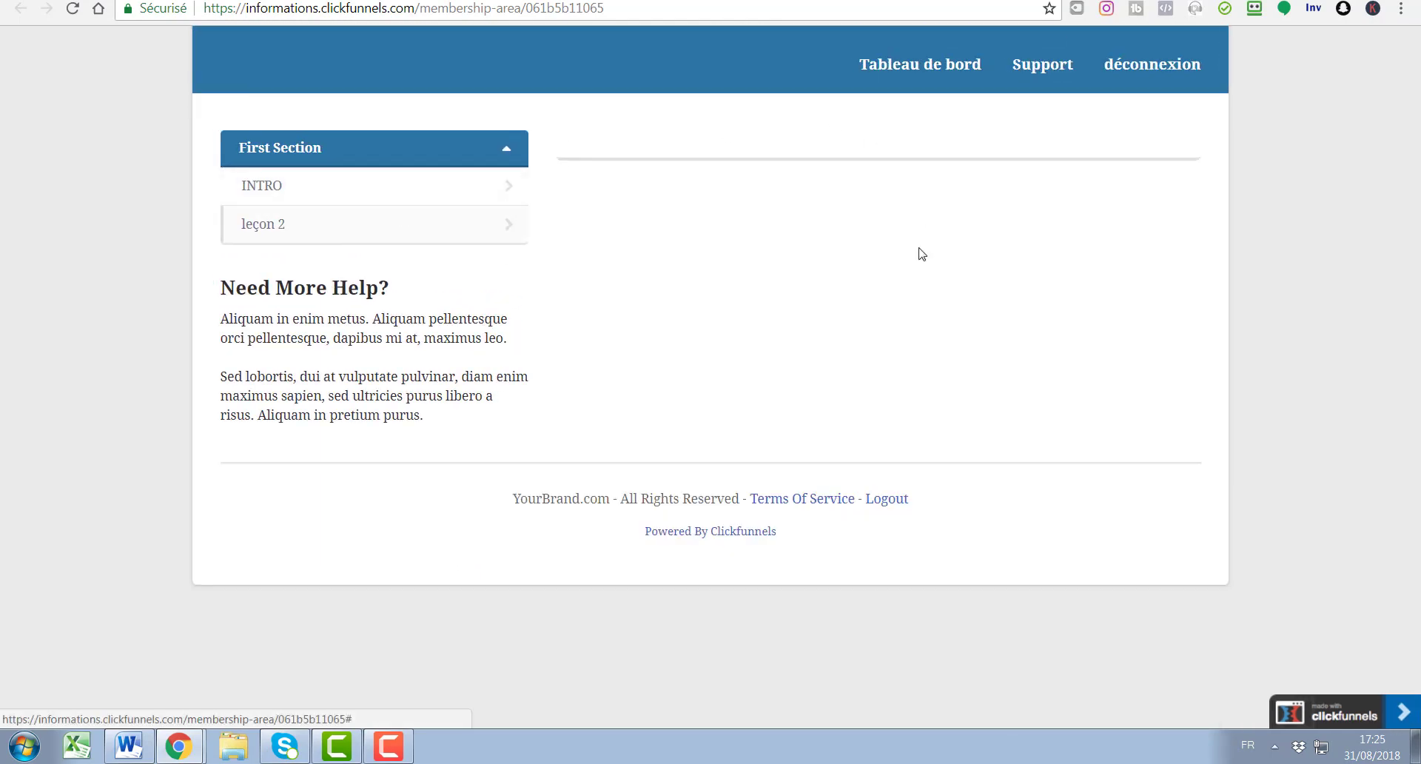
left_click(376, 0)
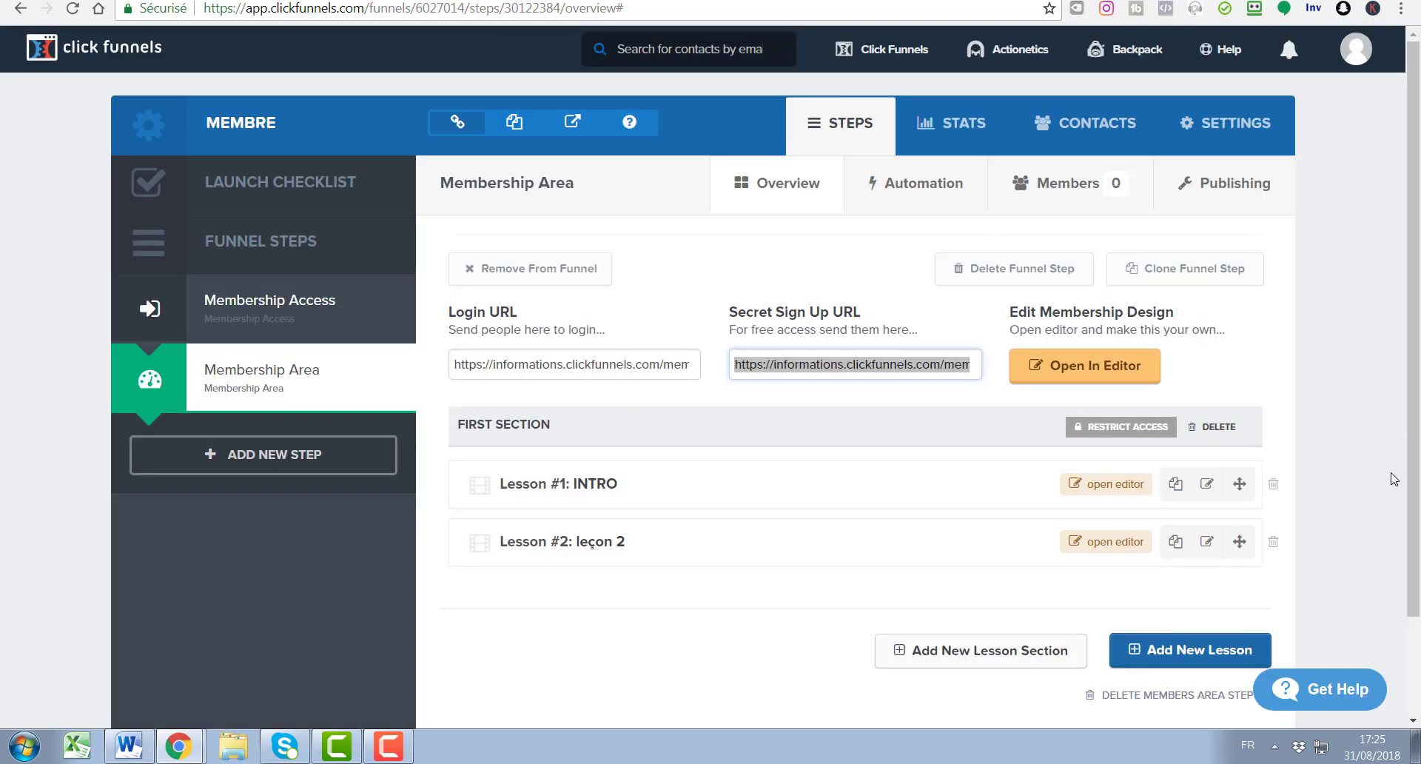
- Try adding a section to the leçon 2 page, look over the column blocks, cancel, and leave the editor without saving
left_click(1114, 542)
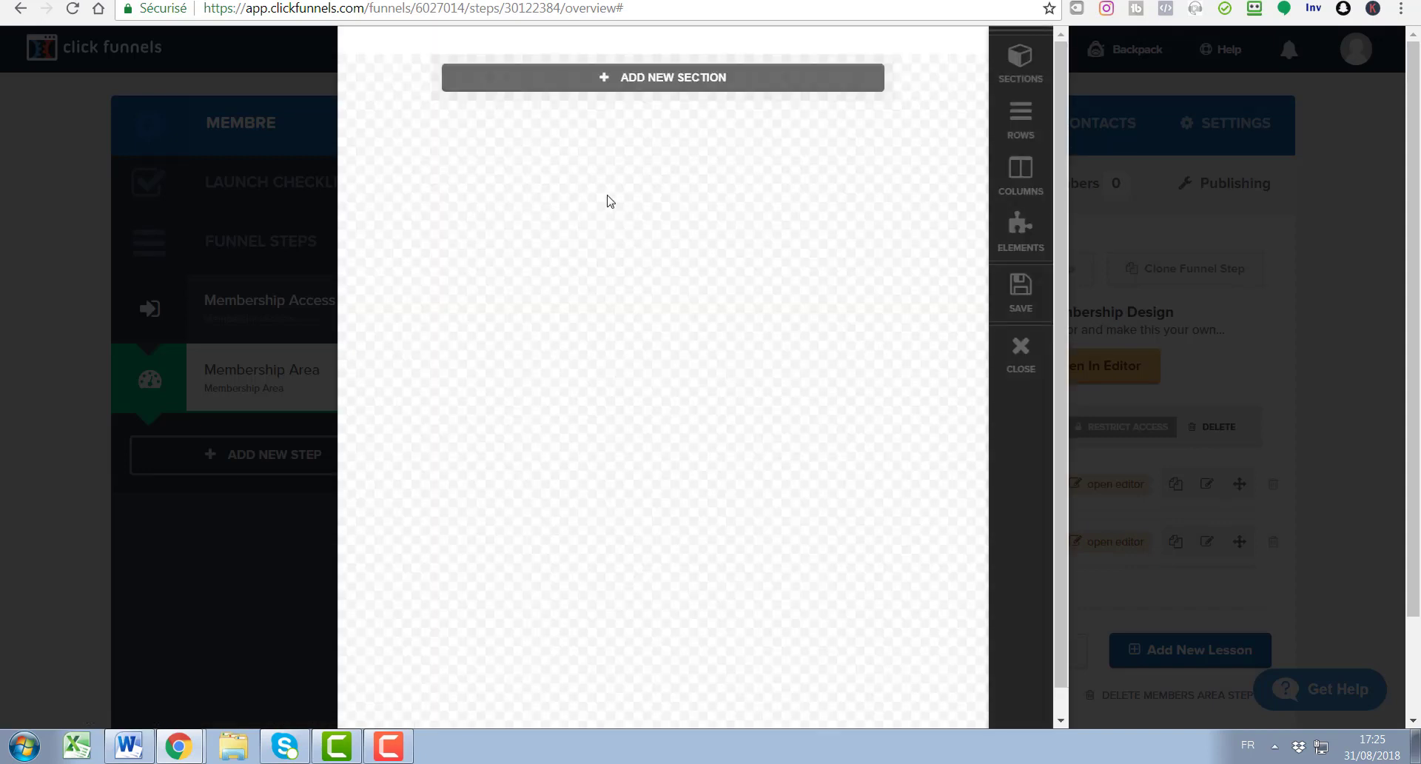
left_click(585, 87)
left_click(587, 90)
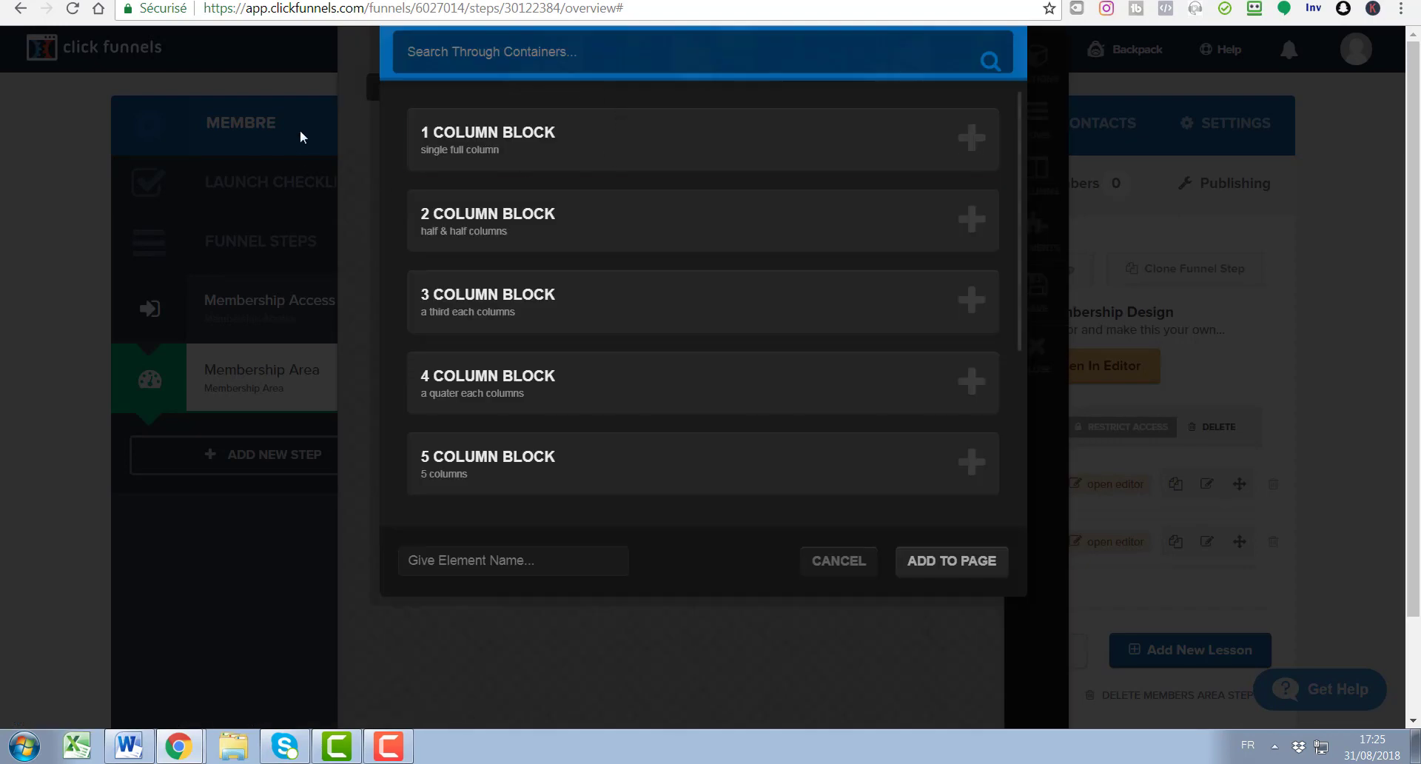
scroll(472, 244, "down", 3)
scroll(694, 341, "up", 3)
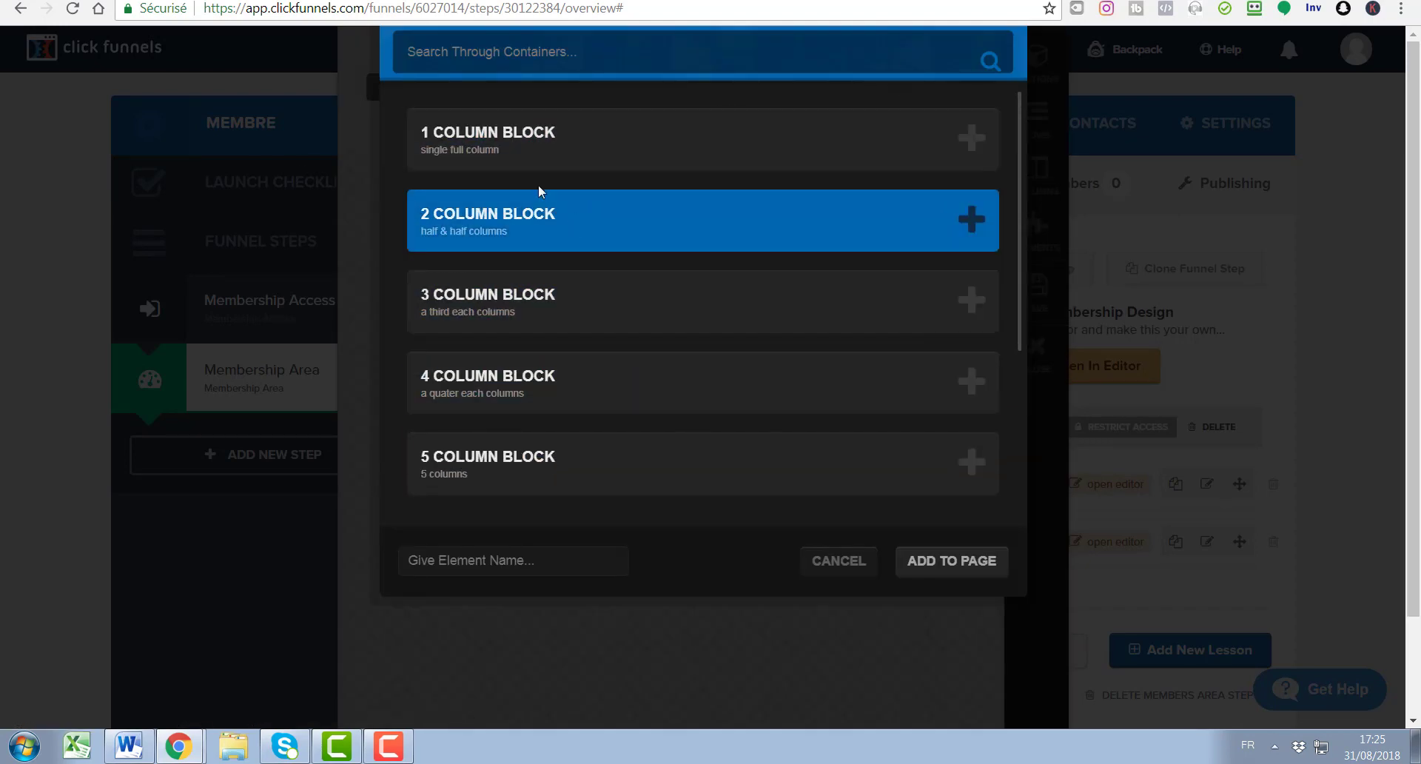
left_click(518, 215)
left_click(837, 566)
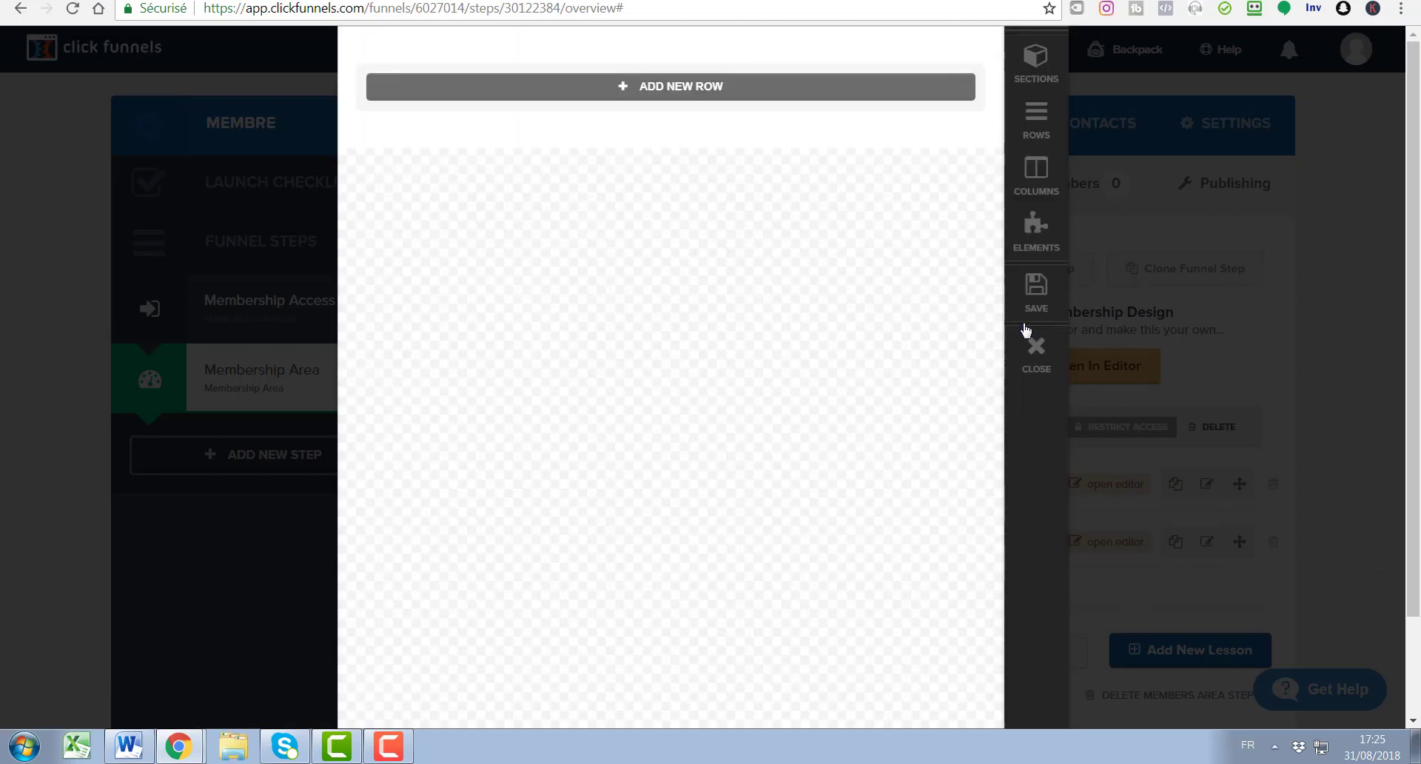
left_click(1035, 353)
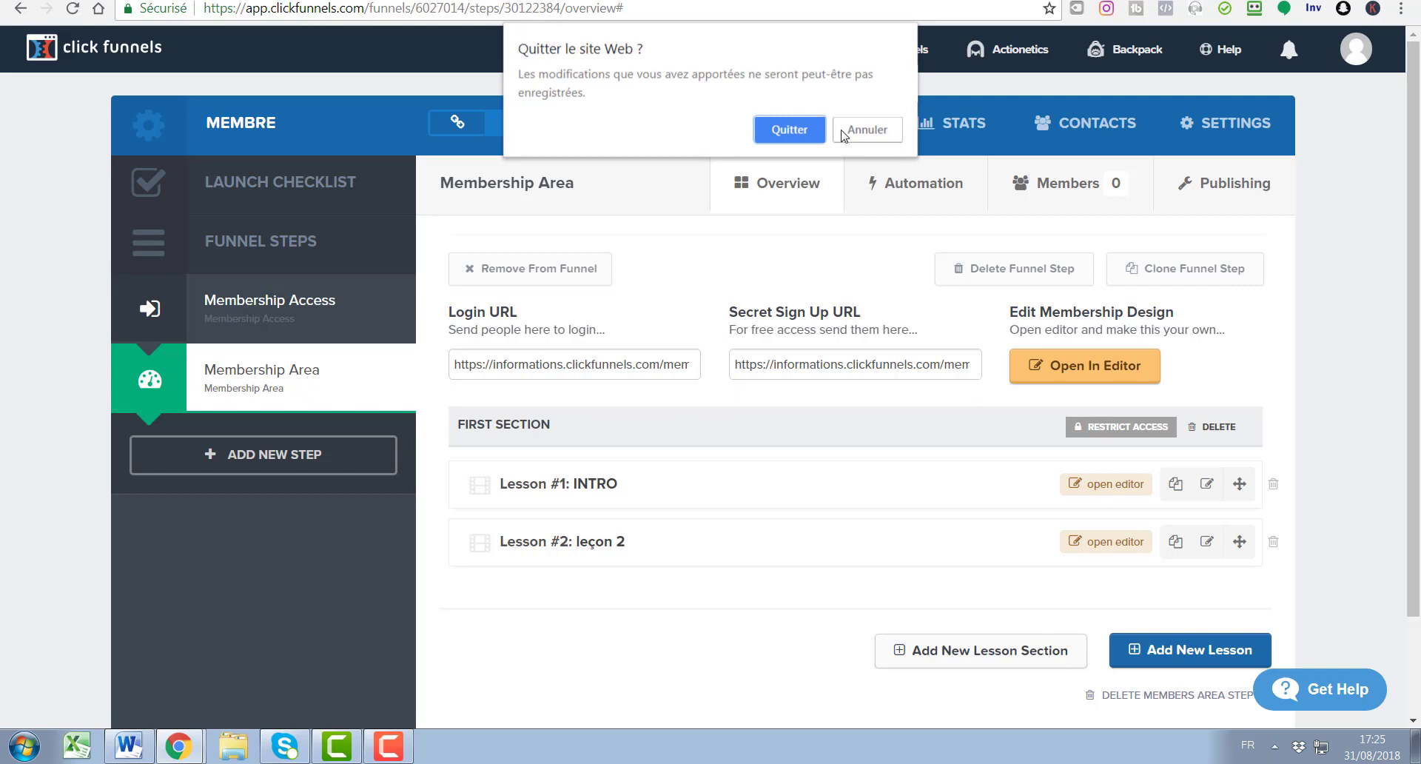
left_click(807, 130)
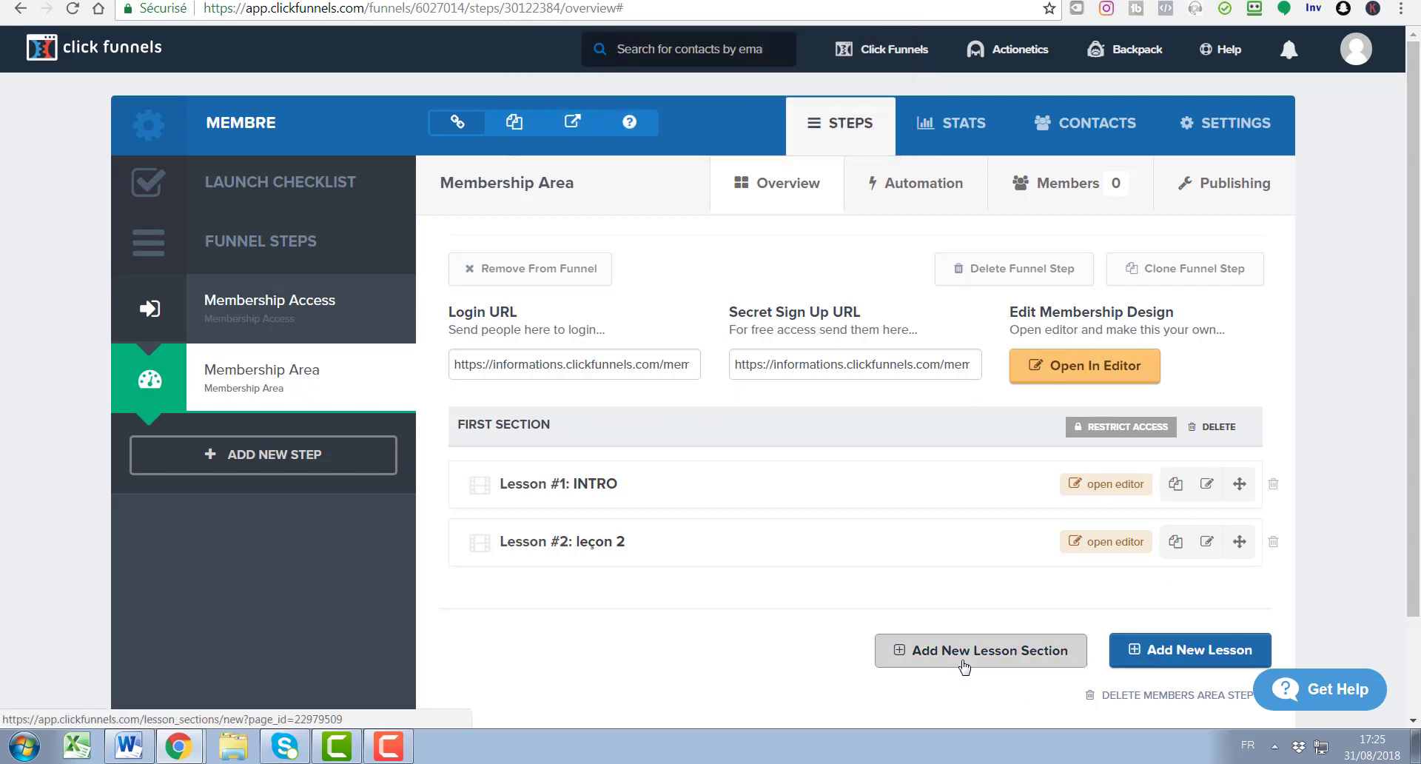
- Create a new lesson section named "Etape 1" without product or tag requirements
left_click(962, 662)
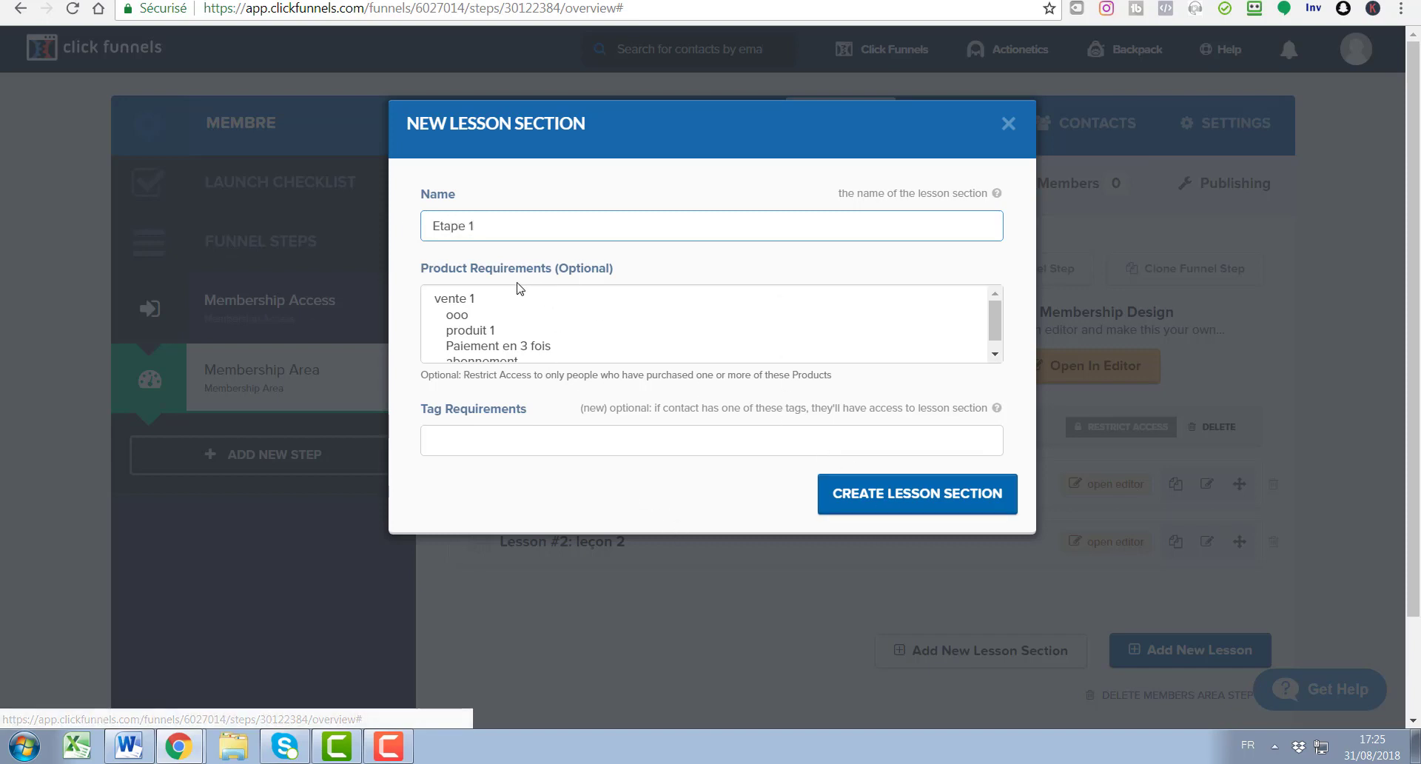
left_click(864, 496)
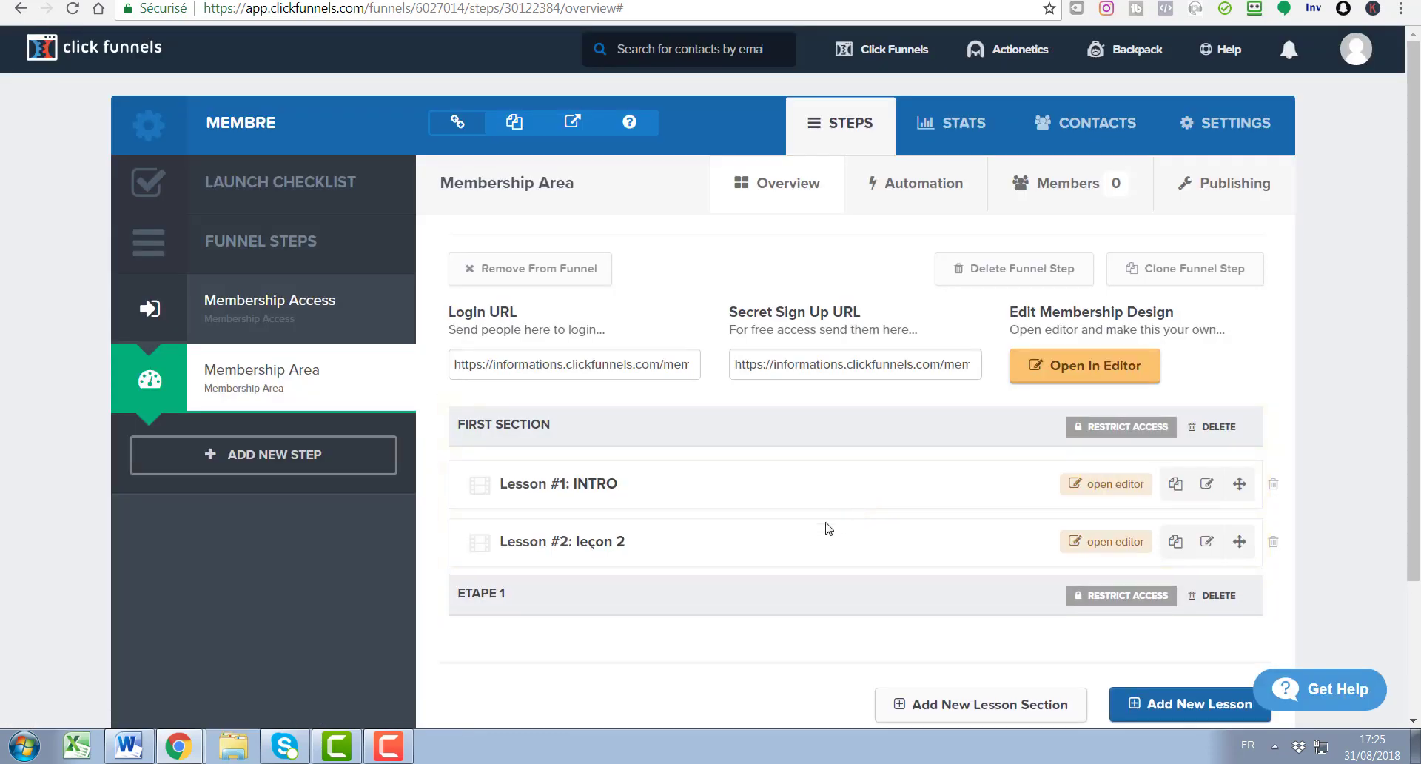
- Create a lesson named "configuration" in the Etape 1 section using the Video Lesson page template
scroll(1072, 663, "down", 2)
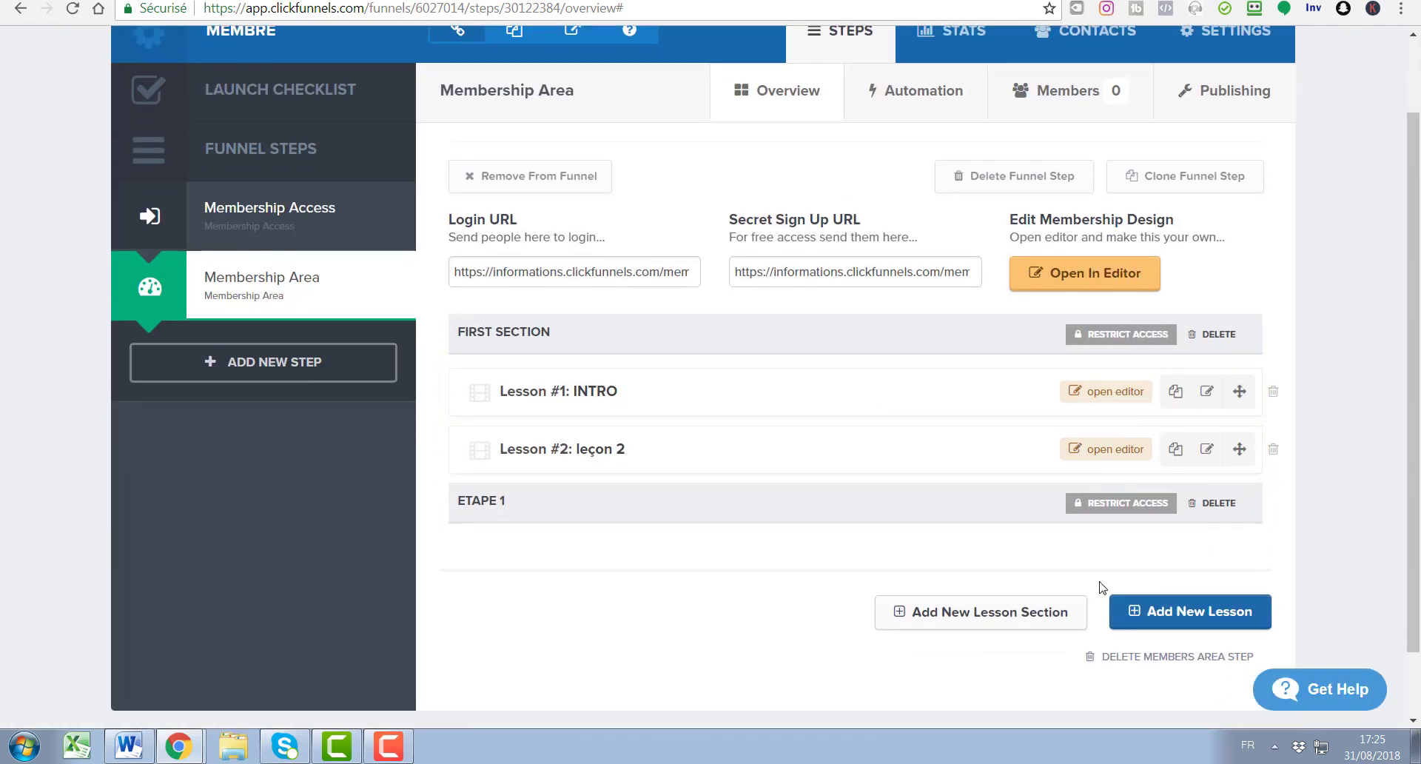
left_click(1144, 612)
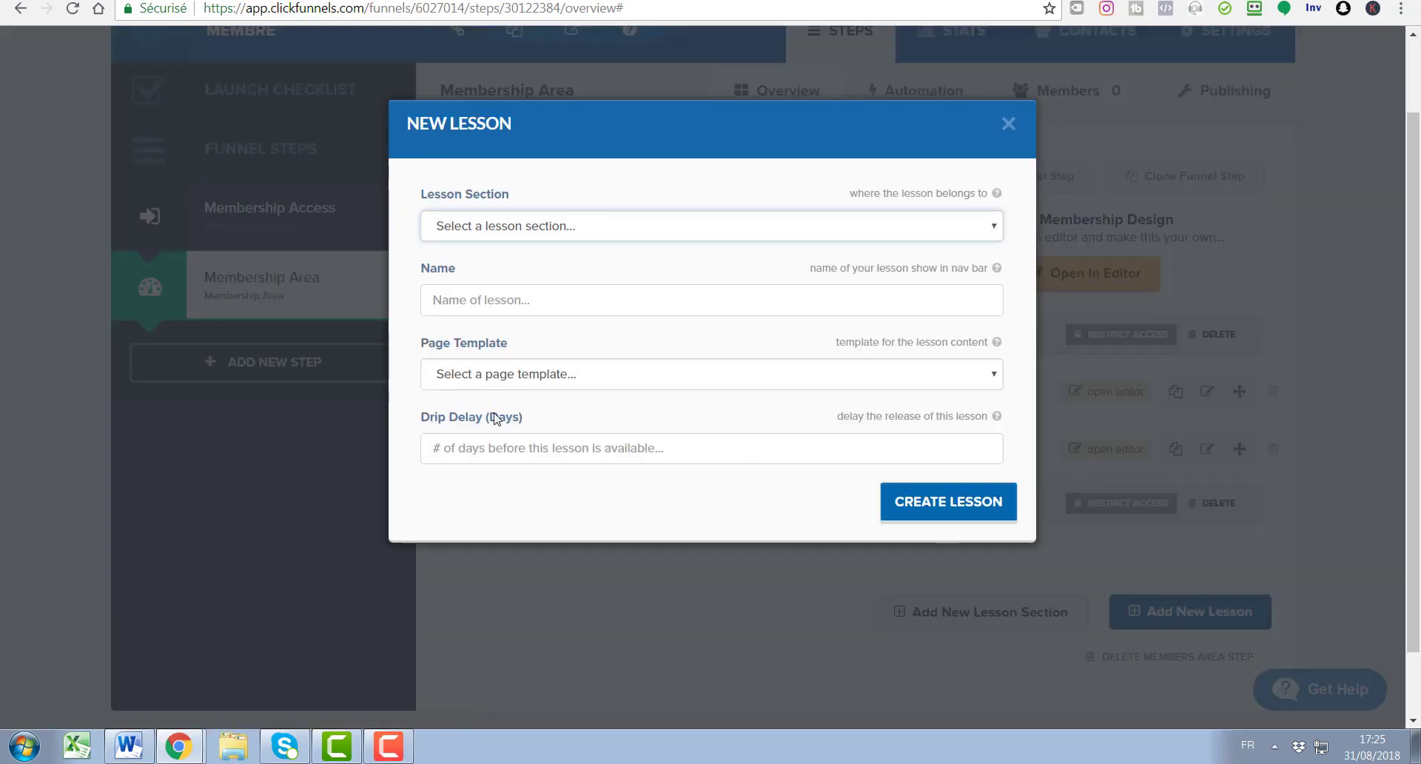
left_click(474, 229)
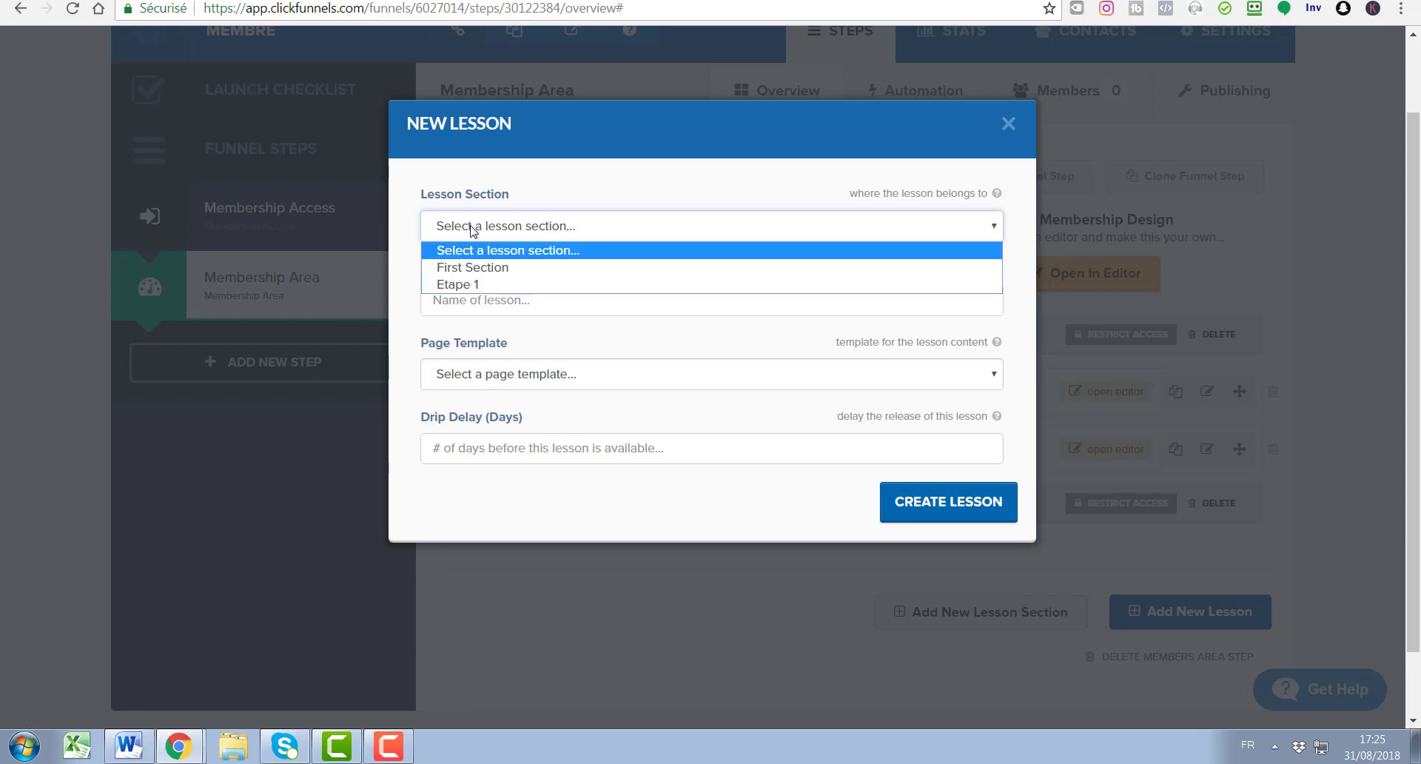
left_click(476, 285)
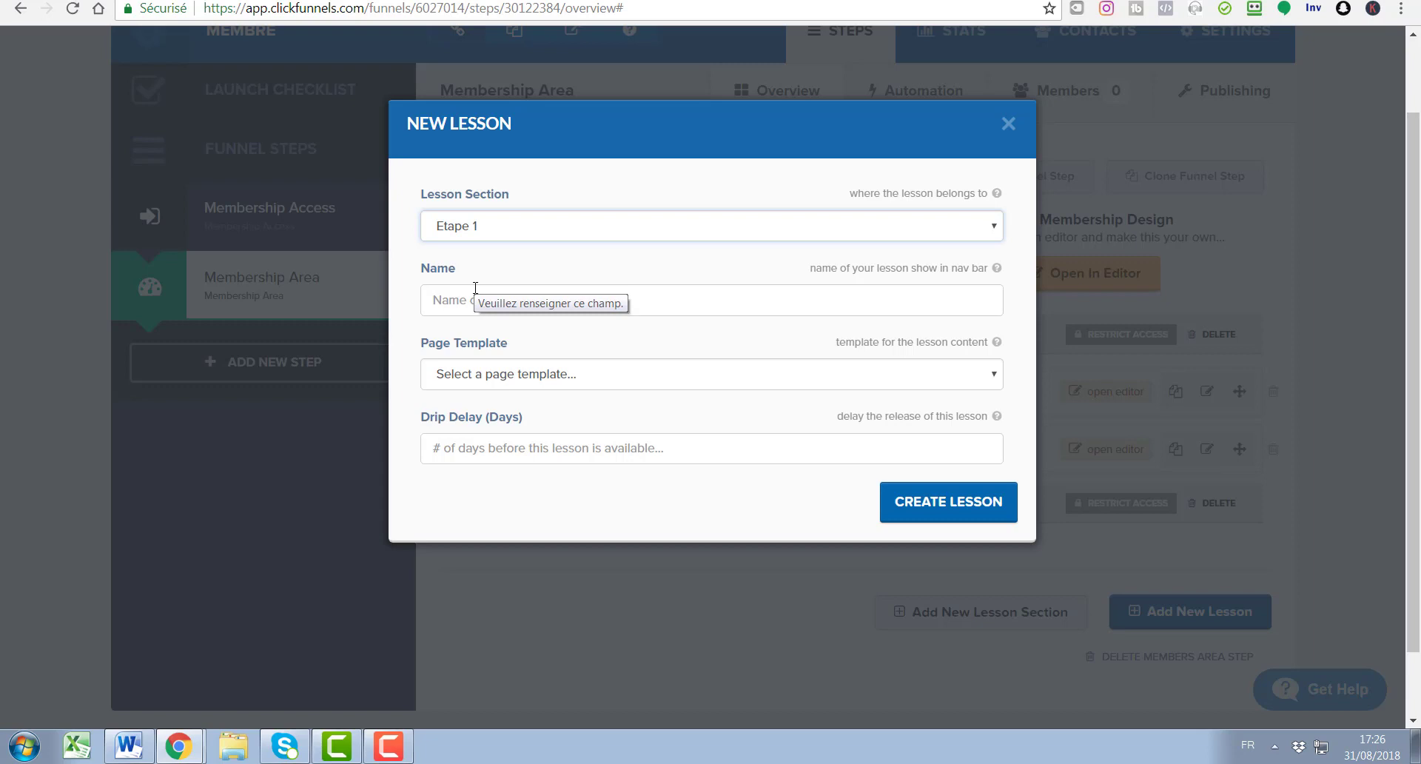
left_click(475, 288)
type("co")
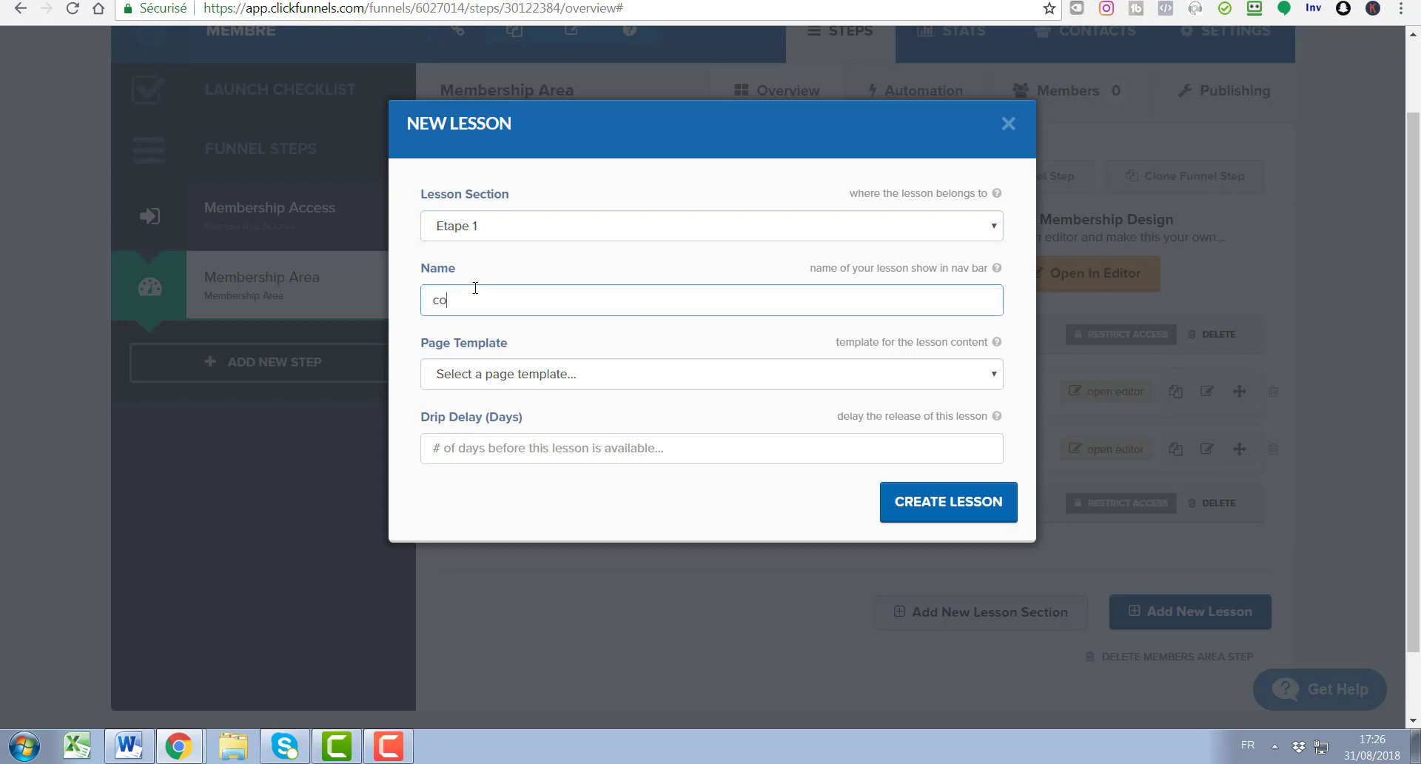
type("nfiguration")
left_click(528, 379)
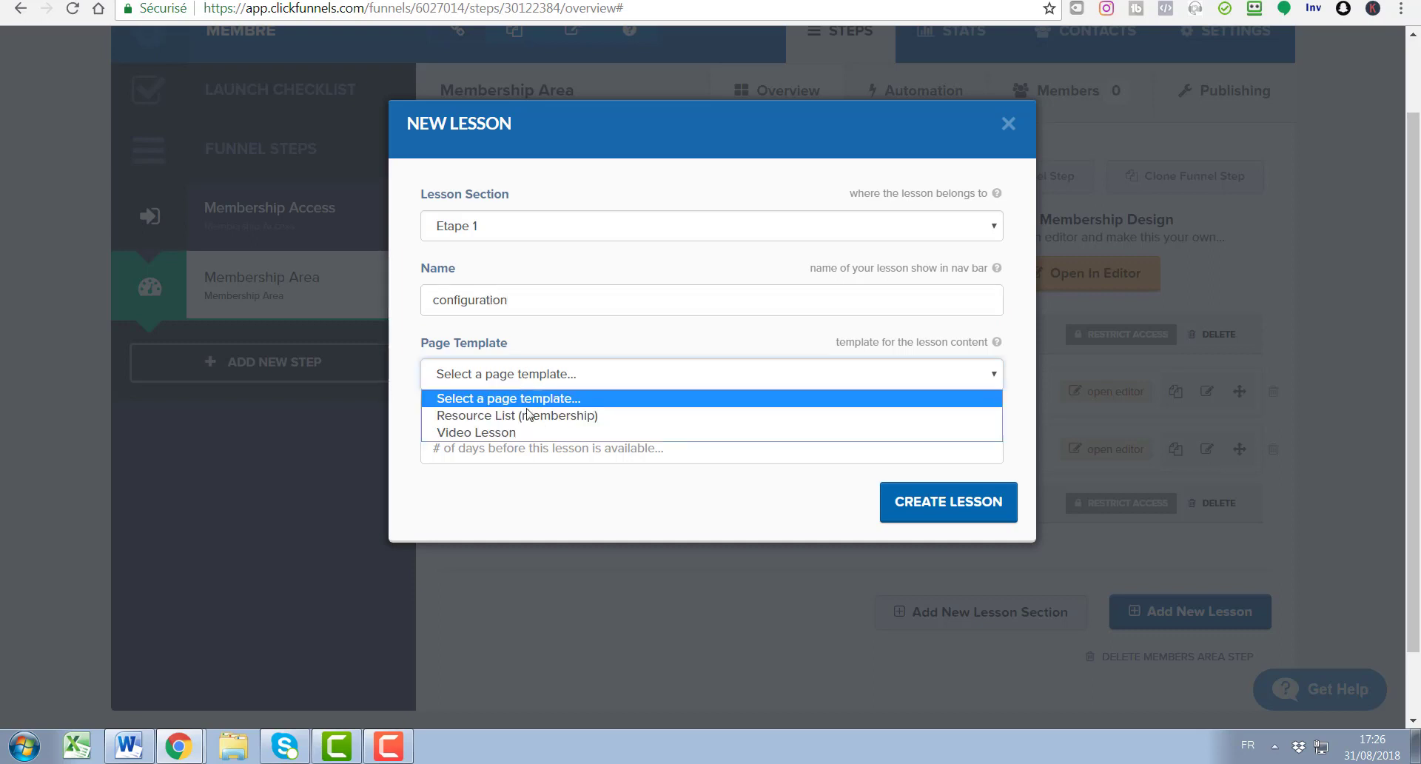
left_click(527, 432)
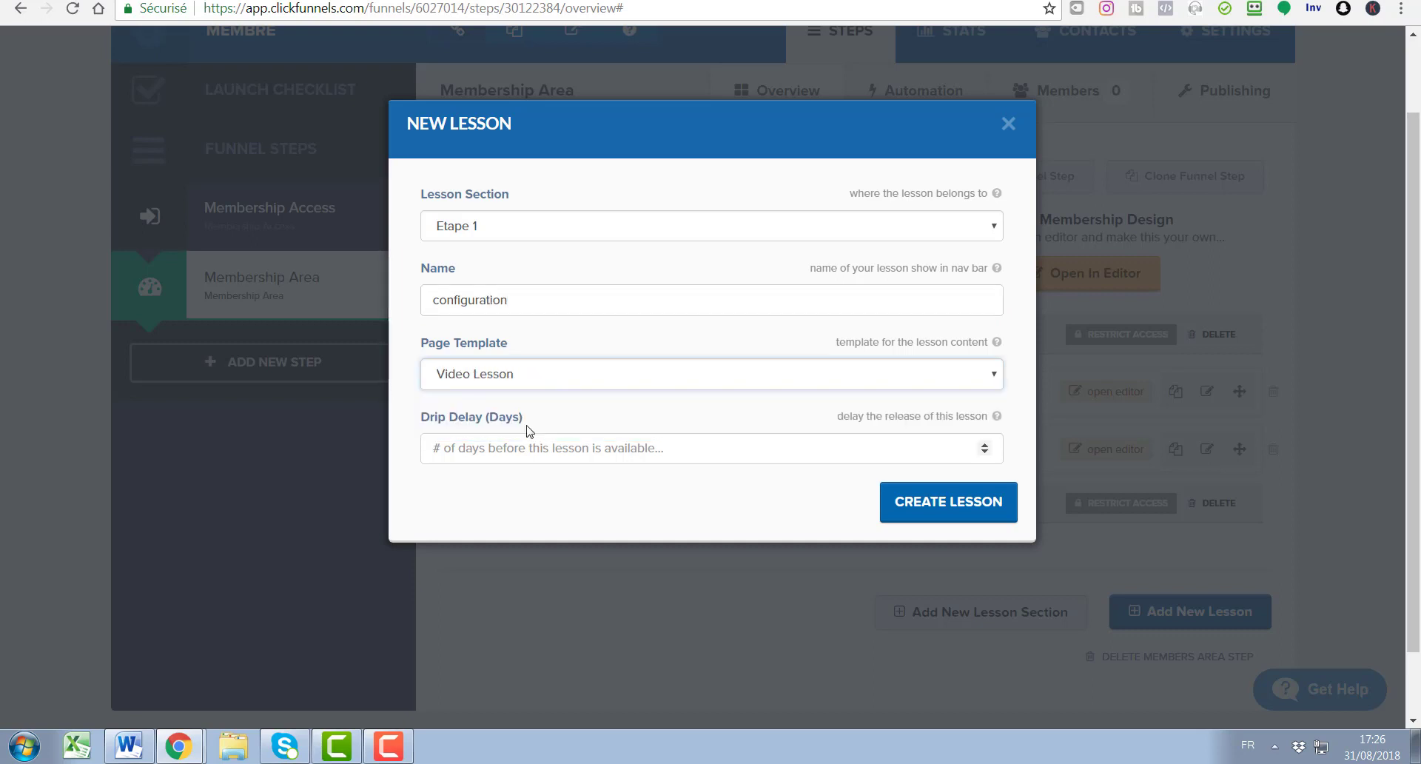
left_click(947, 503)
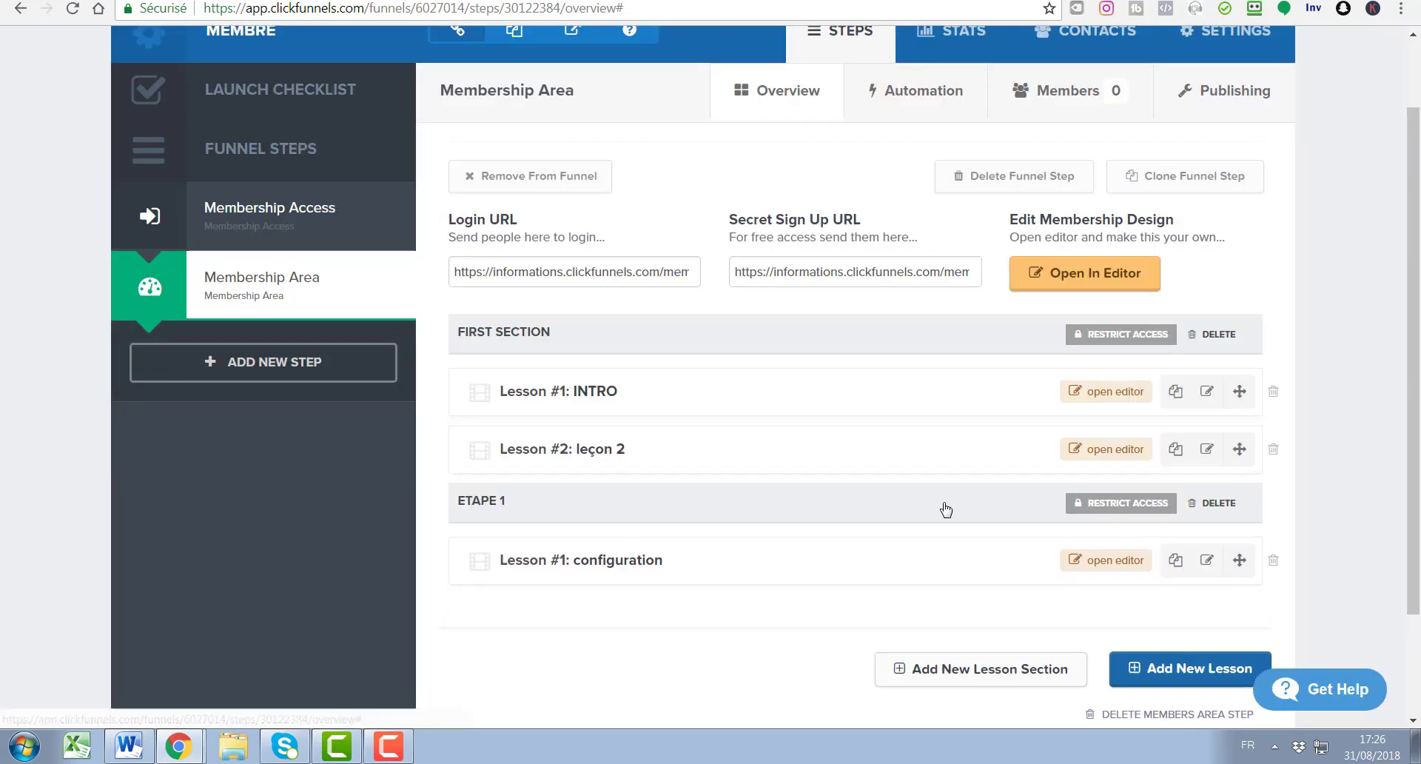
- Open the configuration lesson in the editor, discarding the previous editor's changes, and review its video, text and download blocks
left_click(1096, 570)
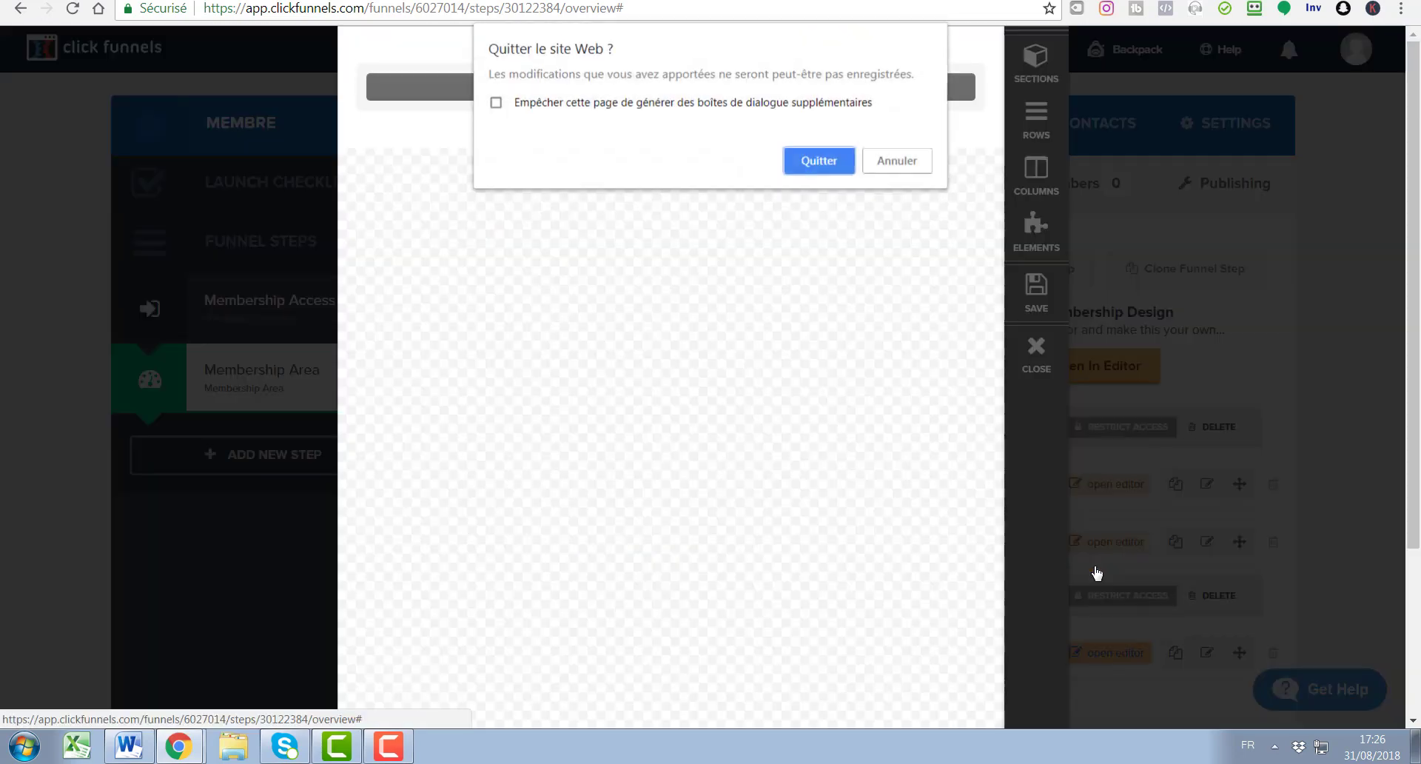
left_click(819, 162)
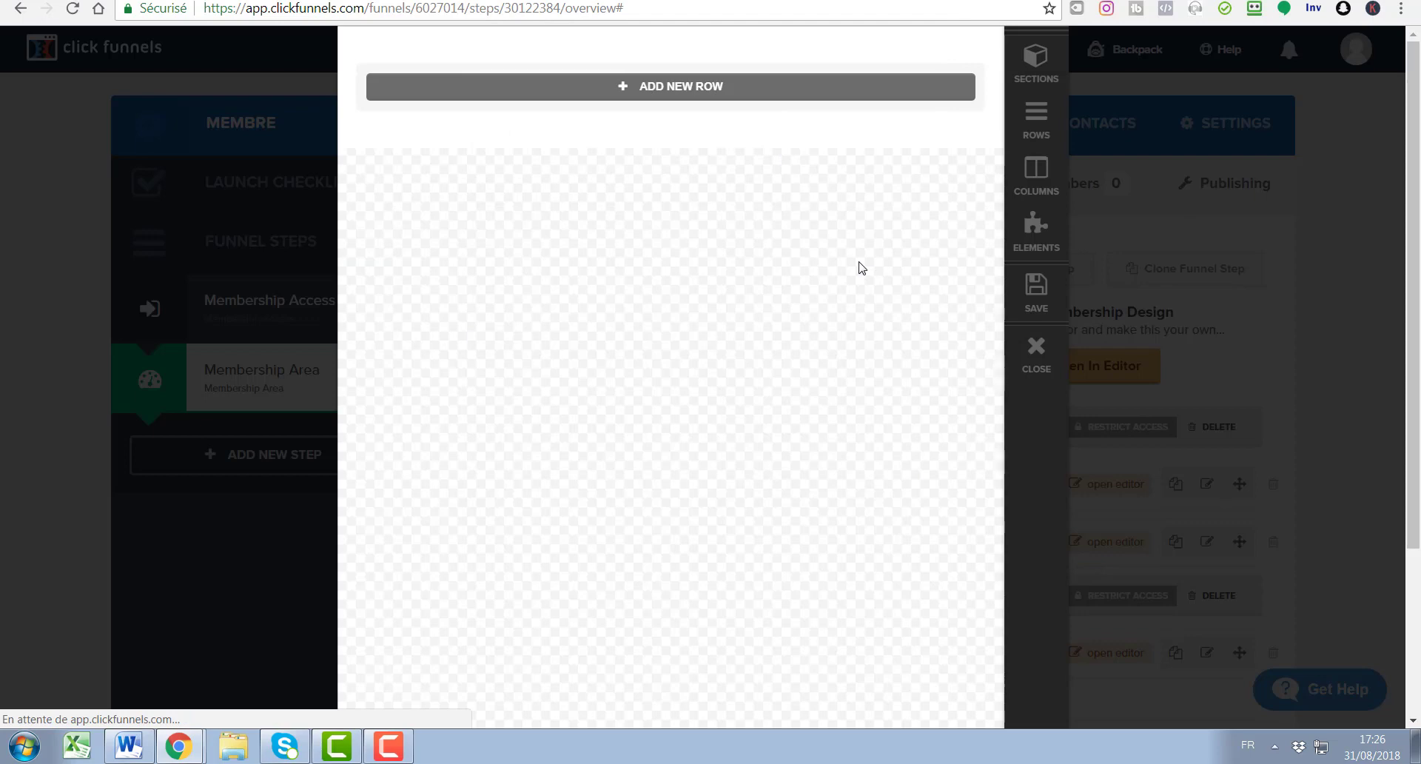
left_click(1036, 359)
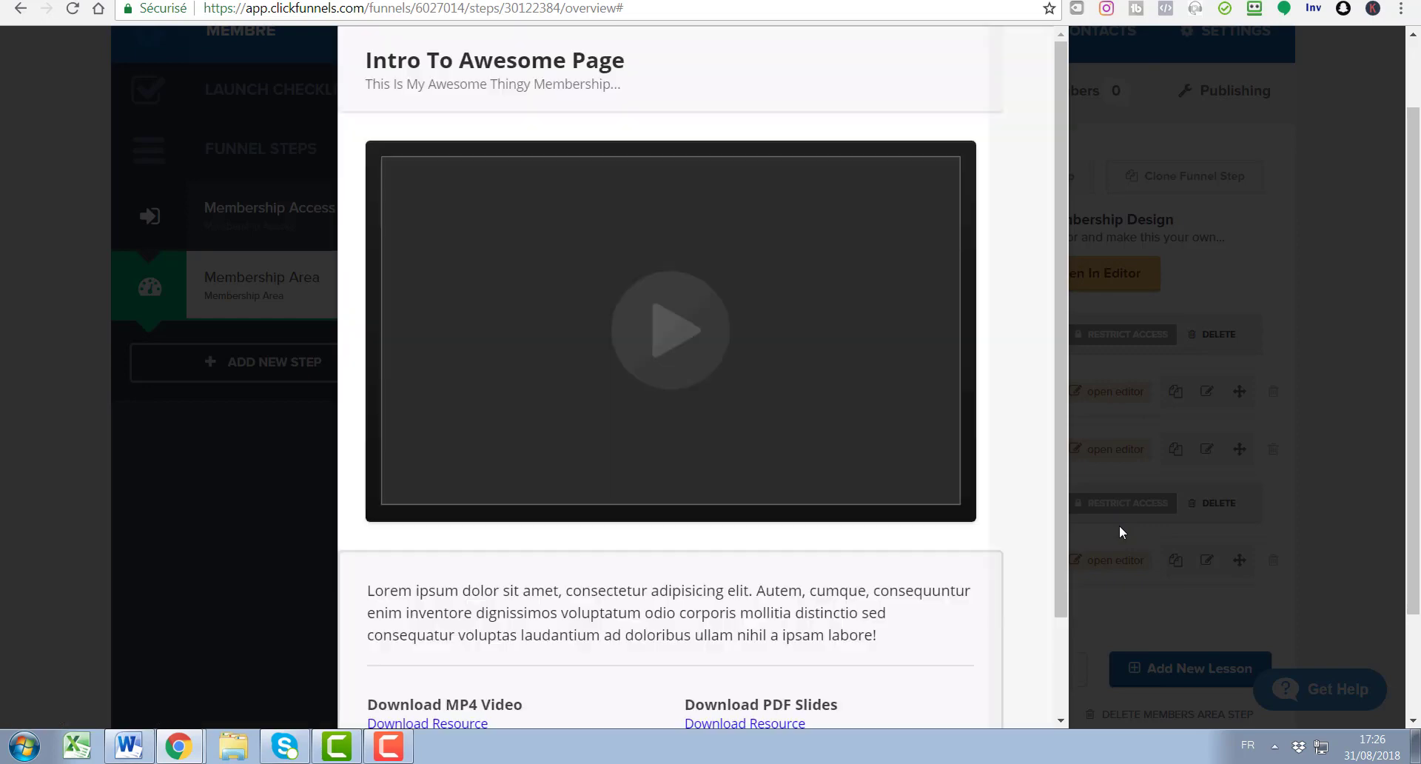
scroll(672, 300, "down", 2)
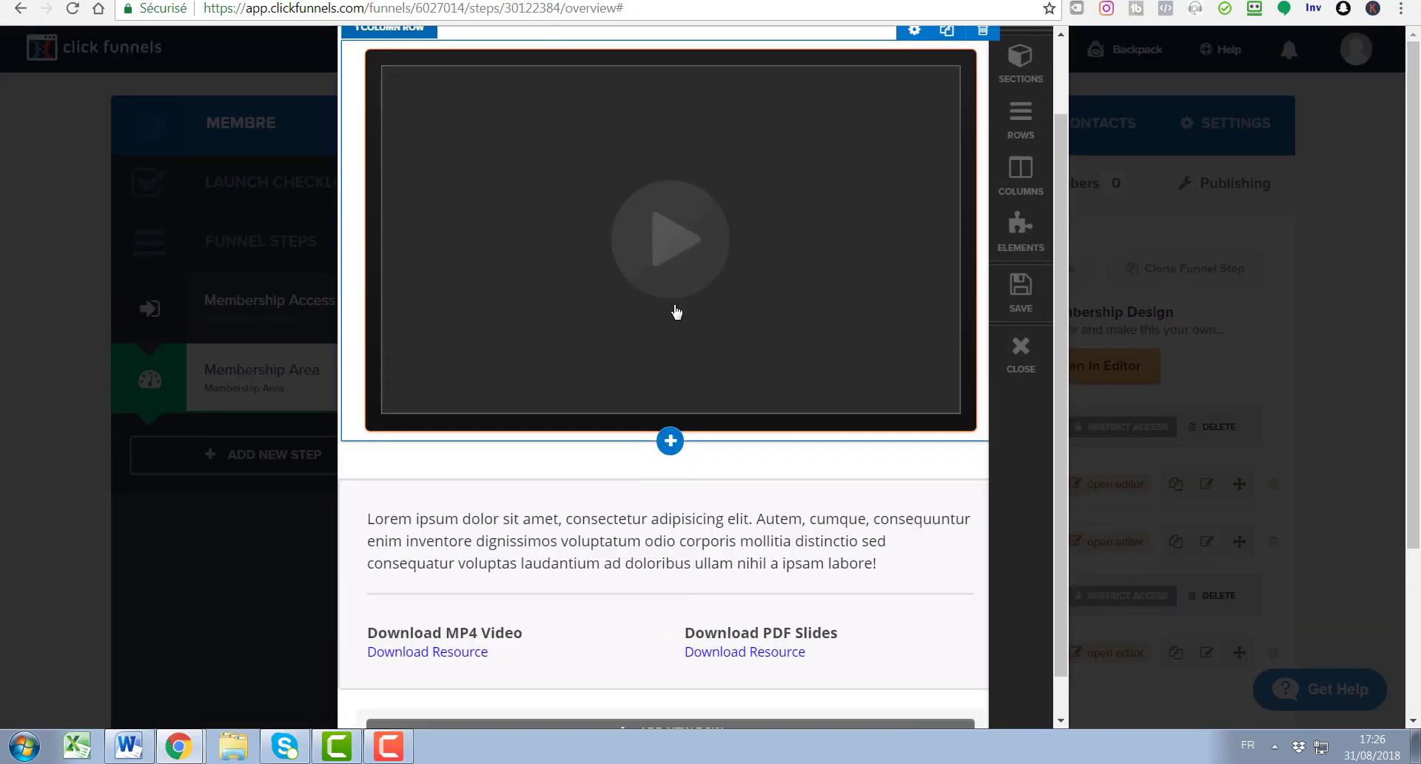
scroll(708, 476, "up", 2)
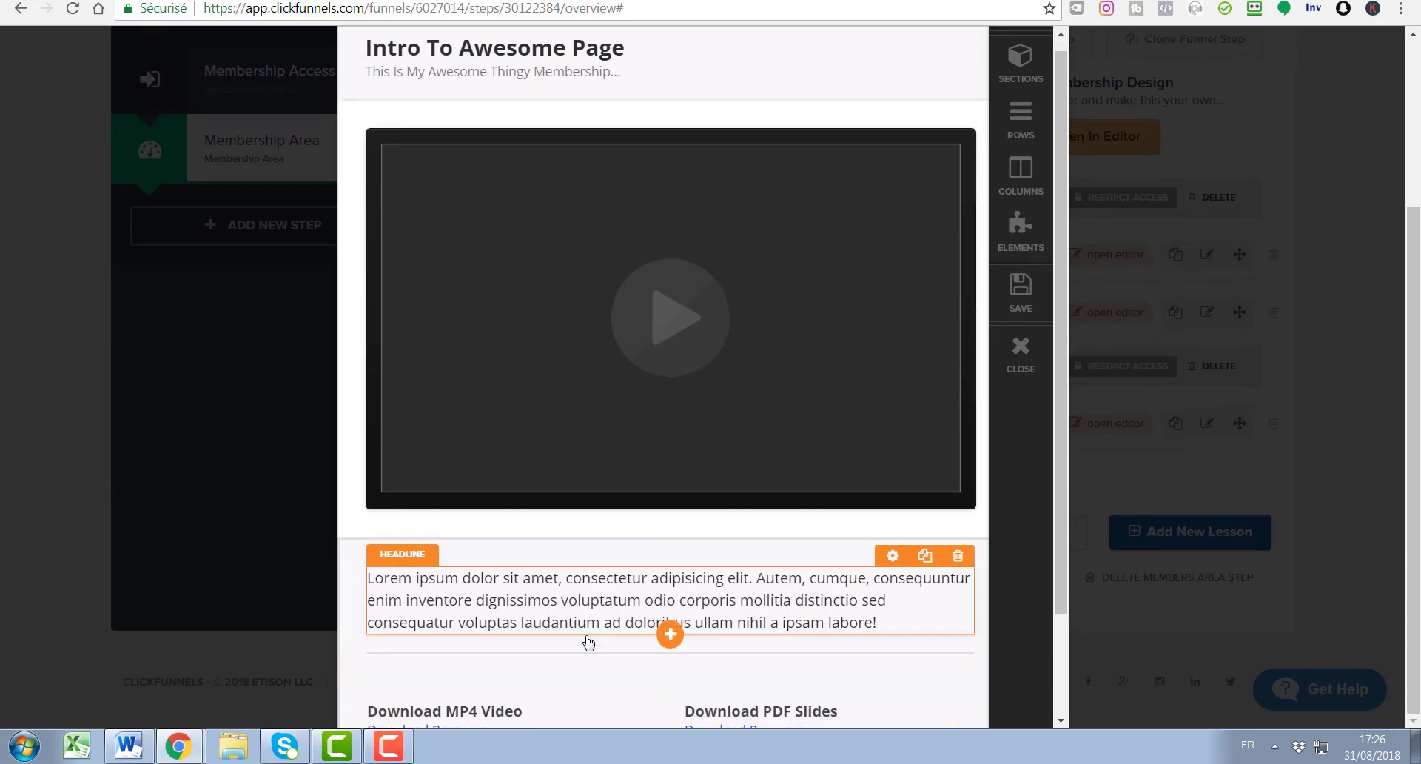
scroll(562, 615, "down", 2)
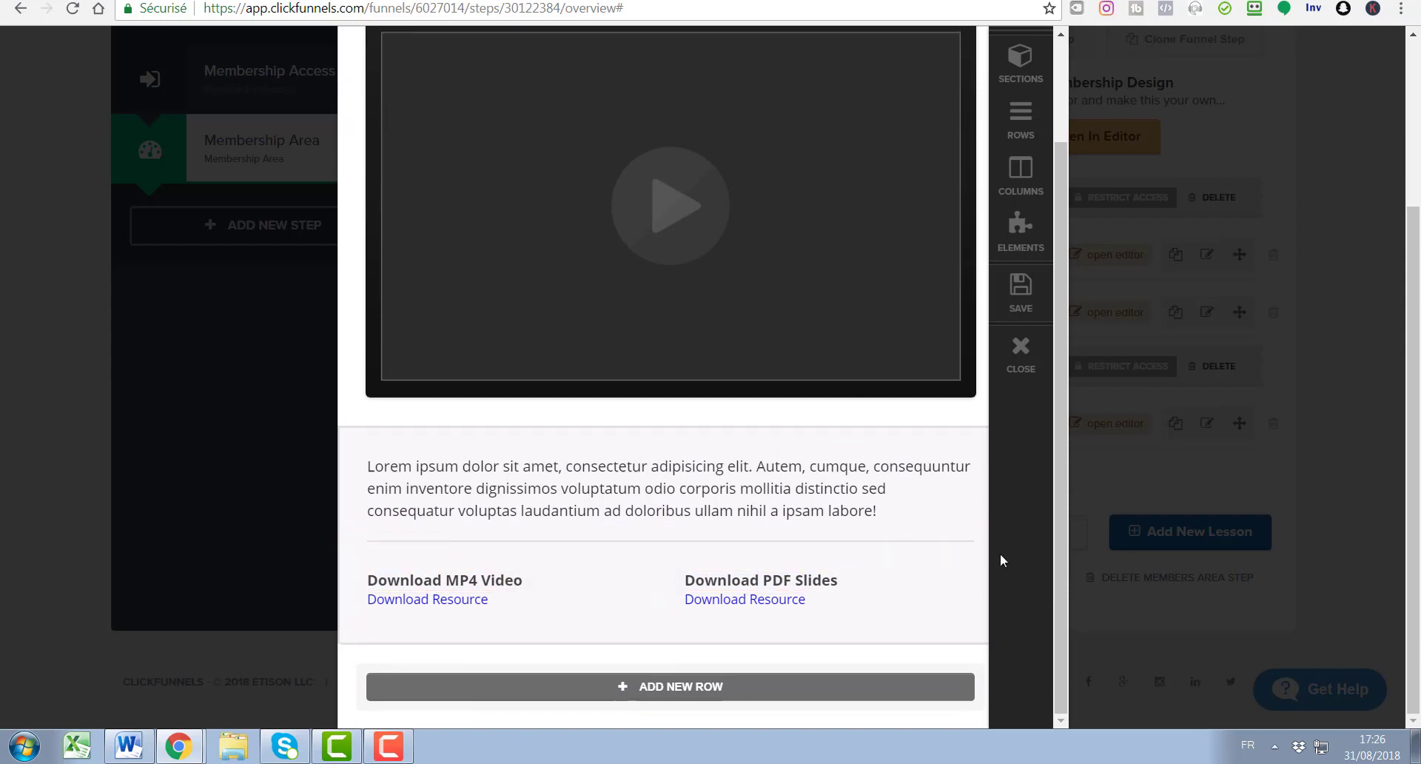
- Try deleting the two-column download row from the configuration lesson, and leave the editor without saving
left_click(981, 538)
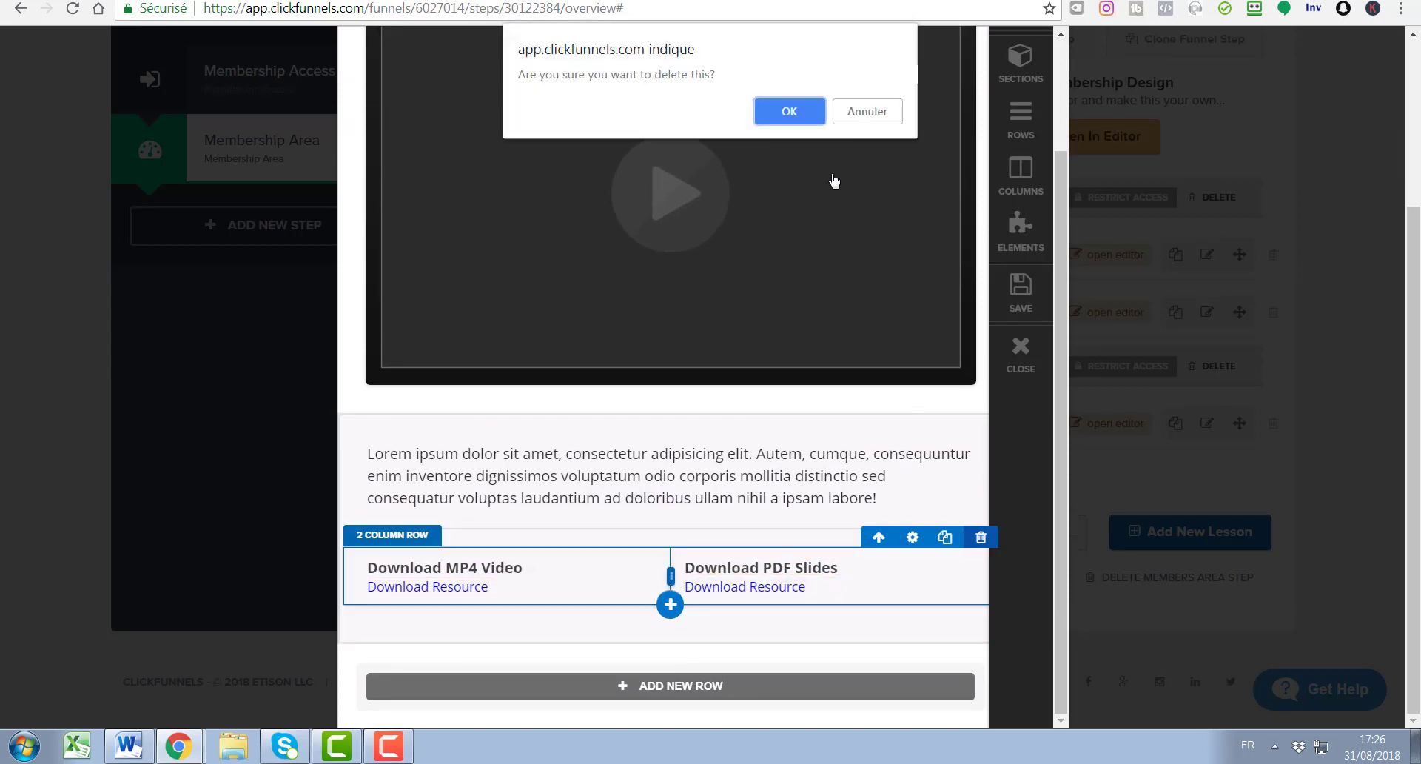
left_click(805, 111)
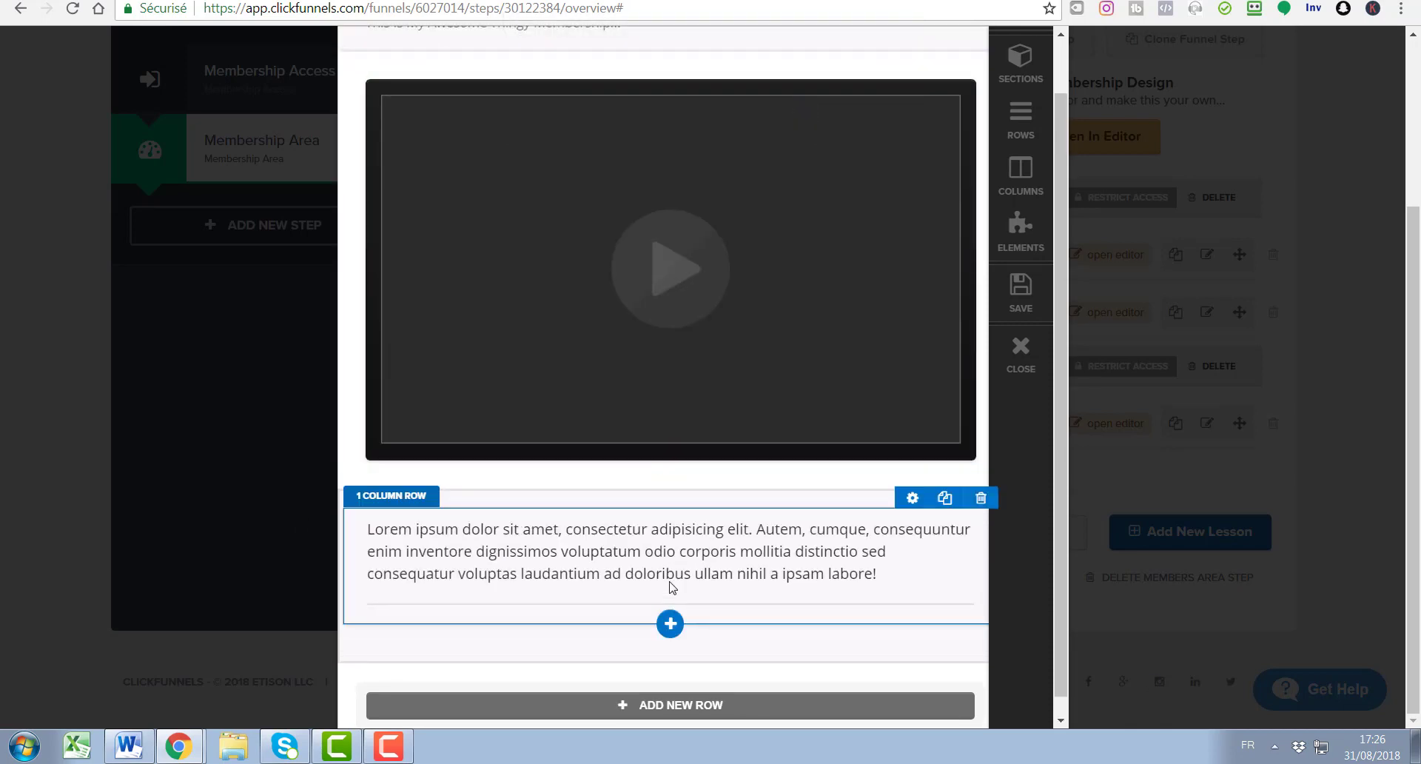
scroll(539, 75, "up", 1)
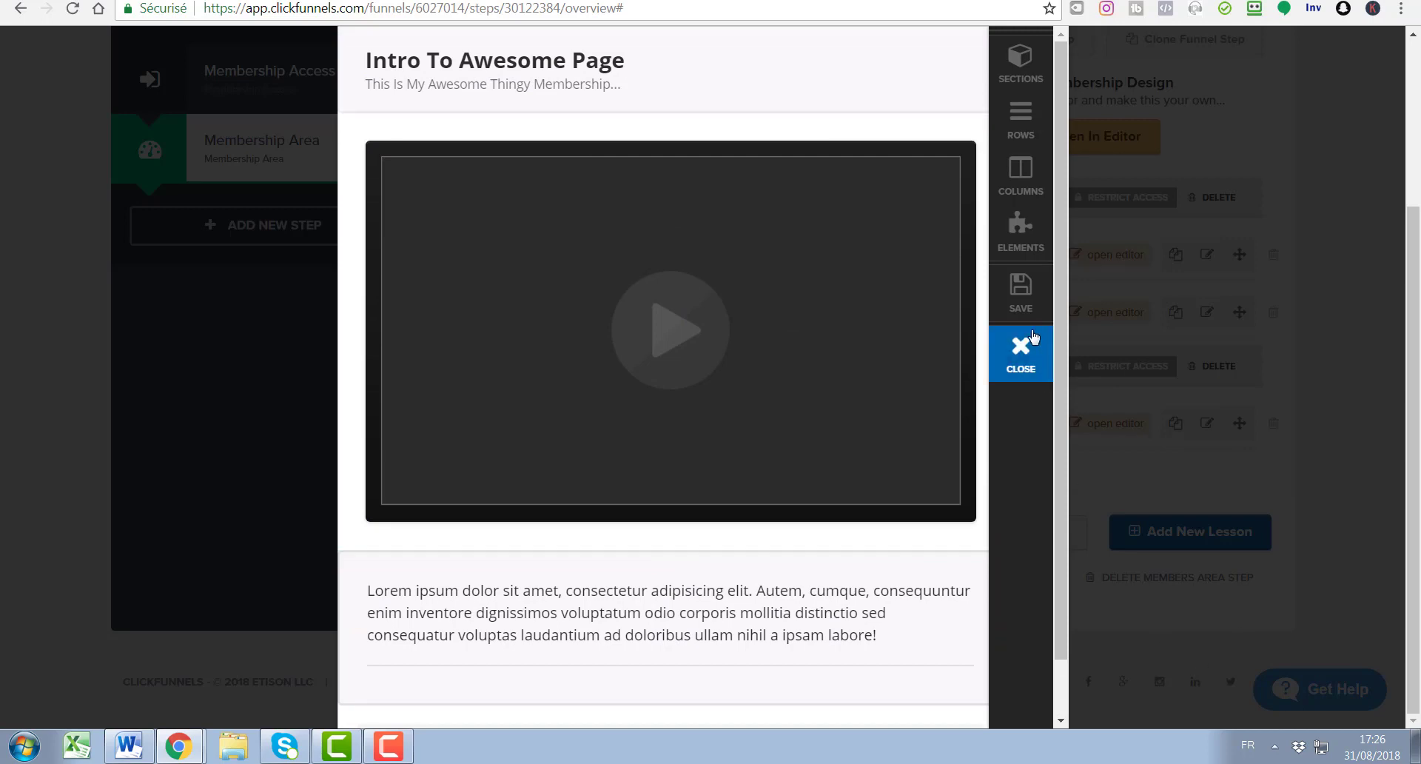
left_click(1021, 353)
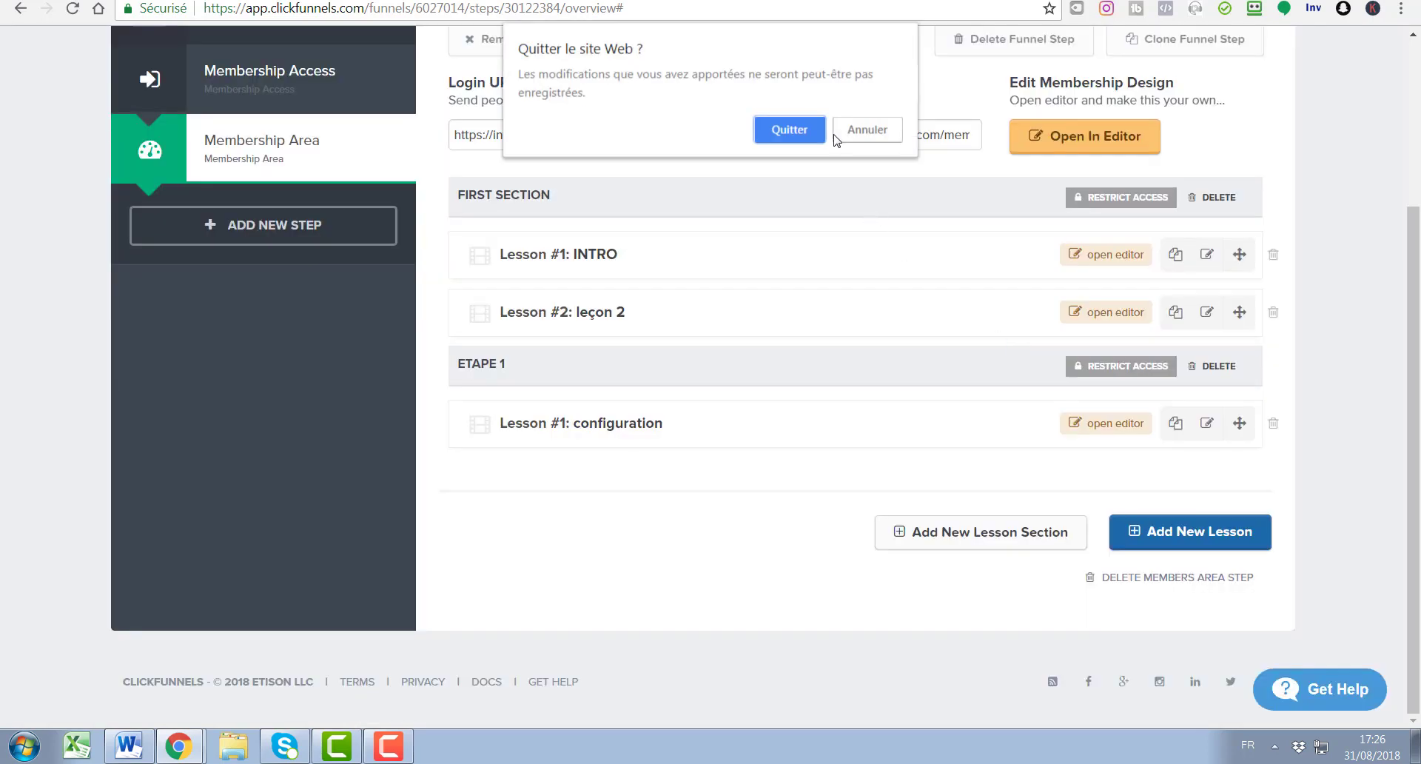
left_click(805, 132)
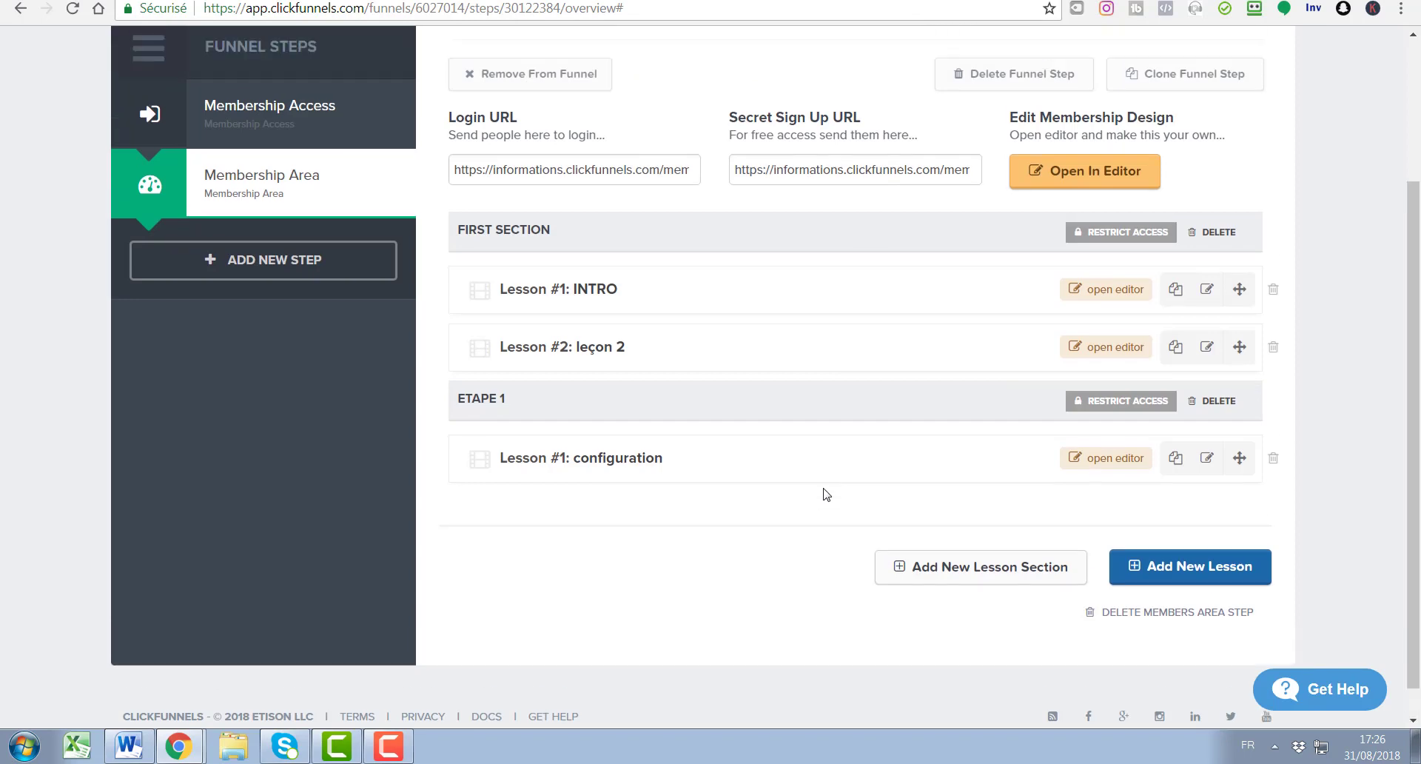
- Open the membership design in the editor, look over the lesson template down to its footer, and exit to the overview
scroll(826, 494, "down", 3)
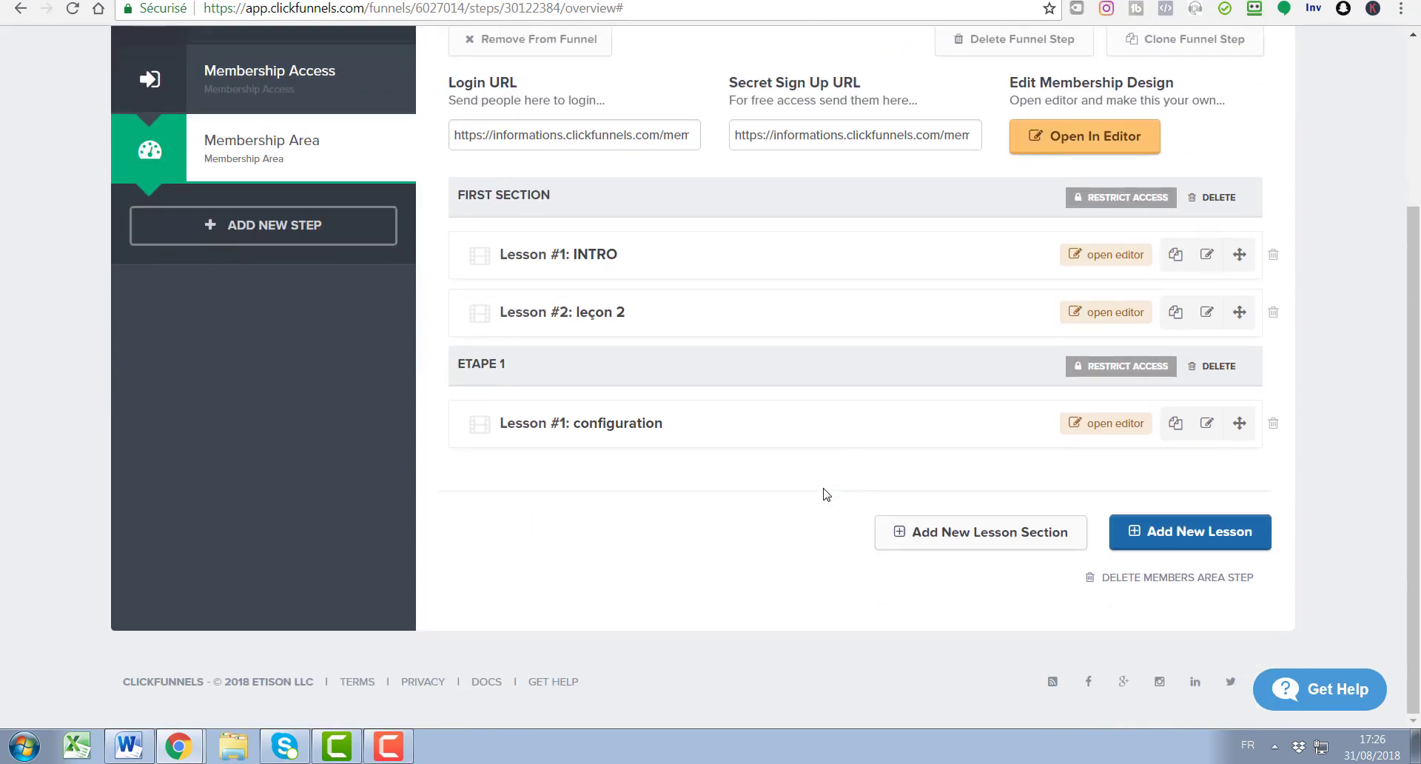
left_click(1075, 145)
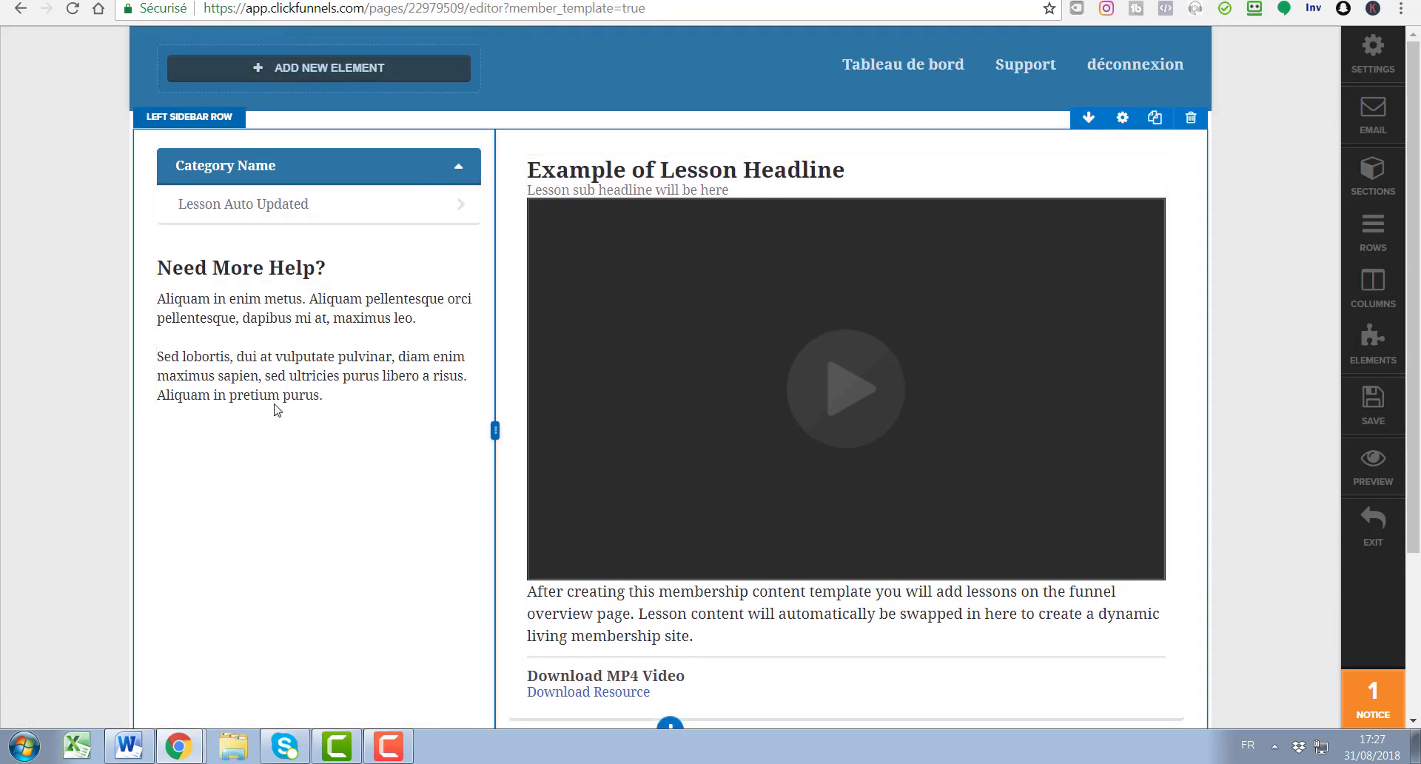
scroll(1015, 415, "down", 3)
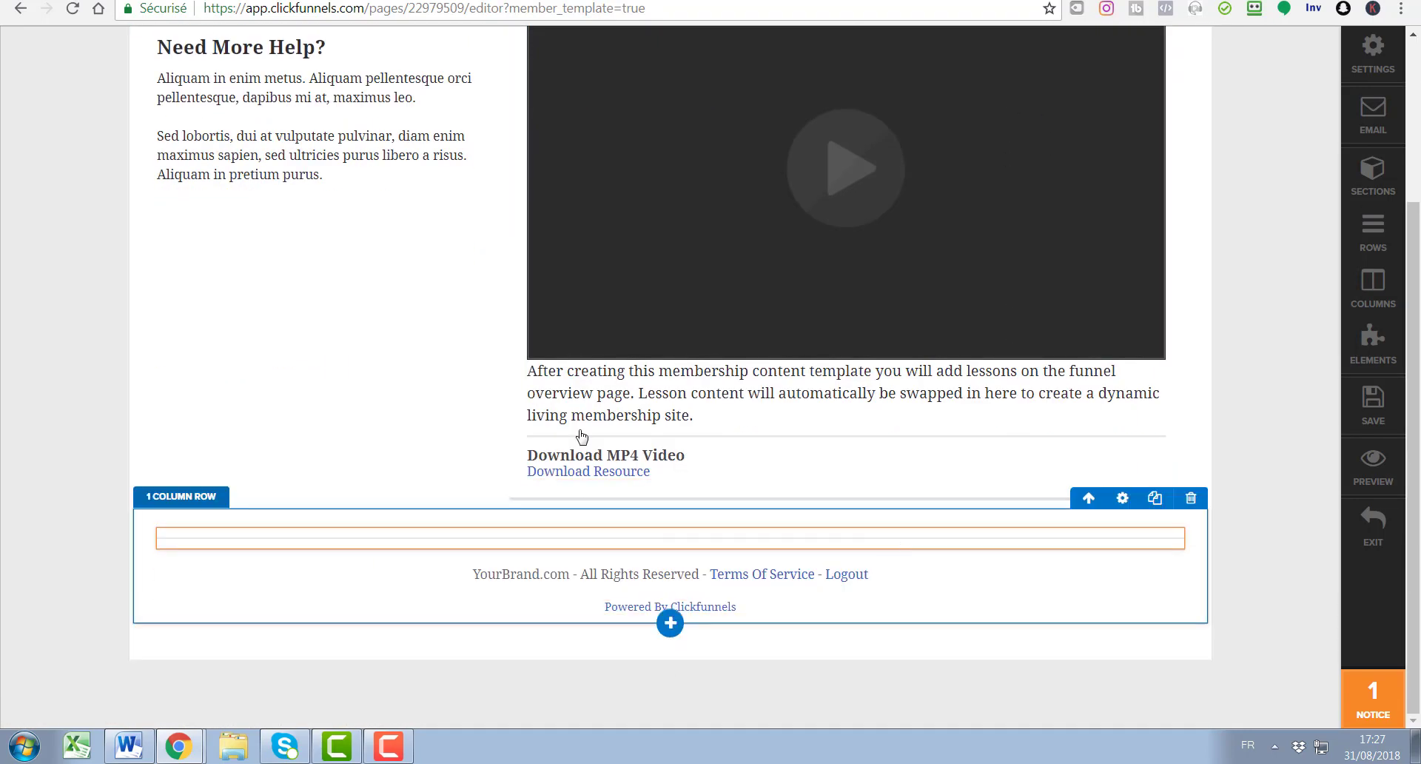
scroll(582, 437, "up", 2)
left_click(1367, 540)
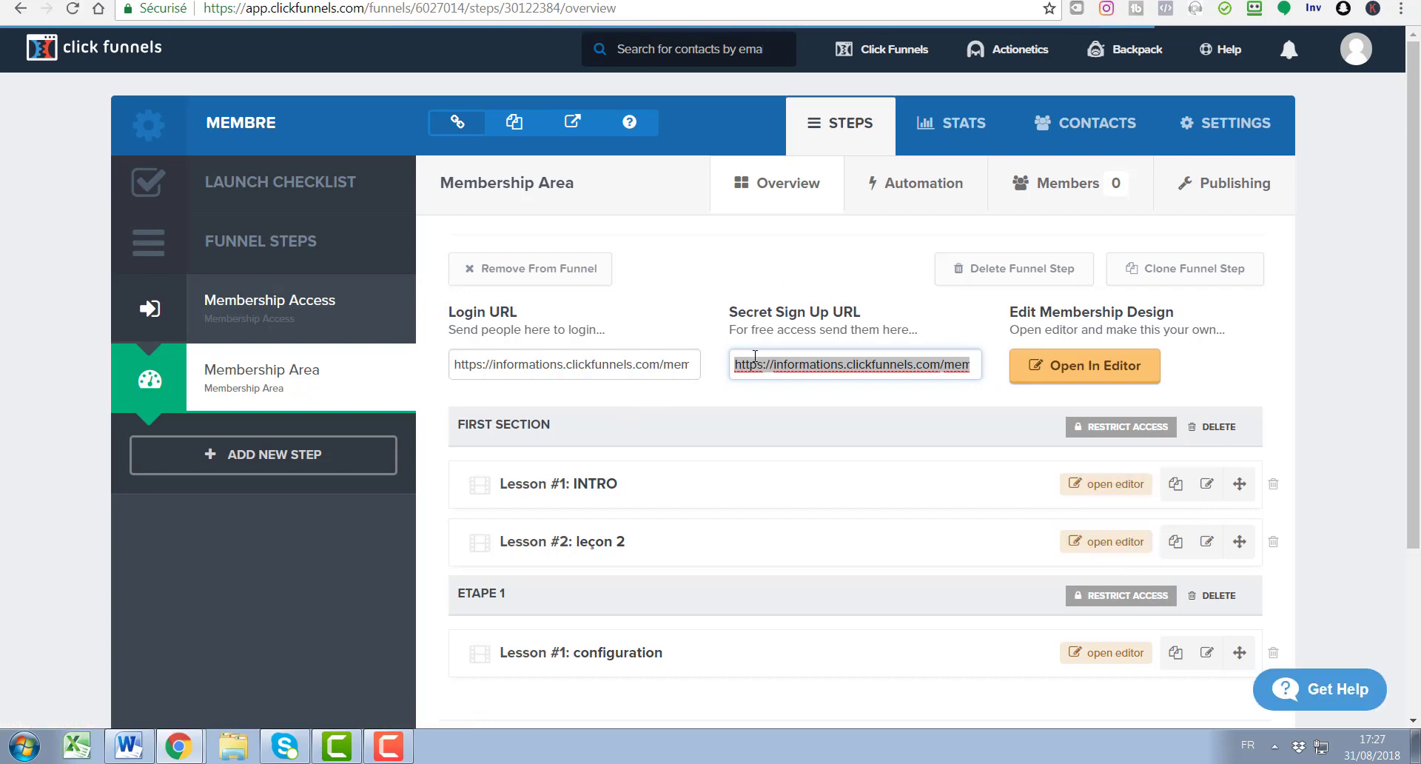
- Open the Login URL as a separate page, check the membership area there, and return to the Membership Area overview
left_click(649, 364)
right_click(650, 364)
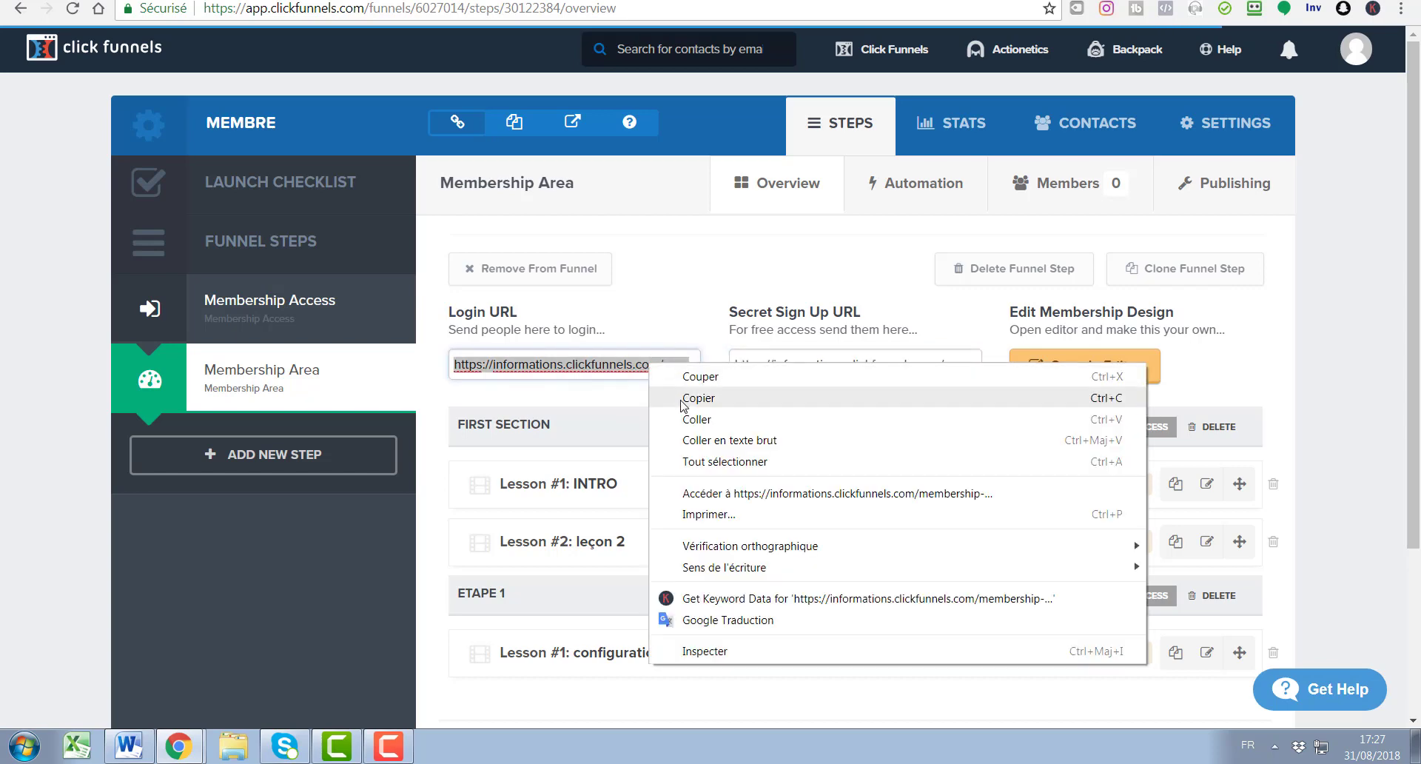
left_click(728, 492)
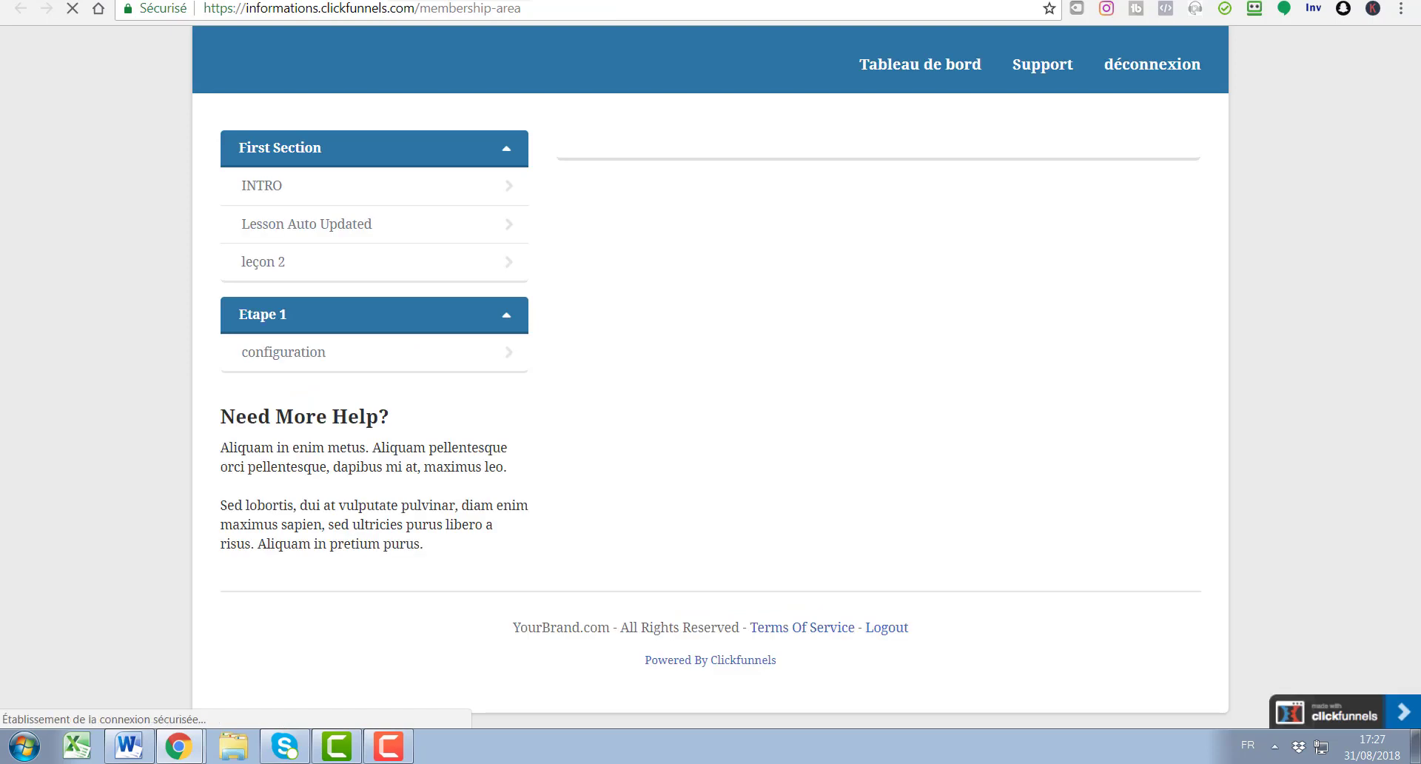
left_click(251, 0)
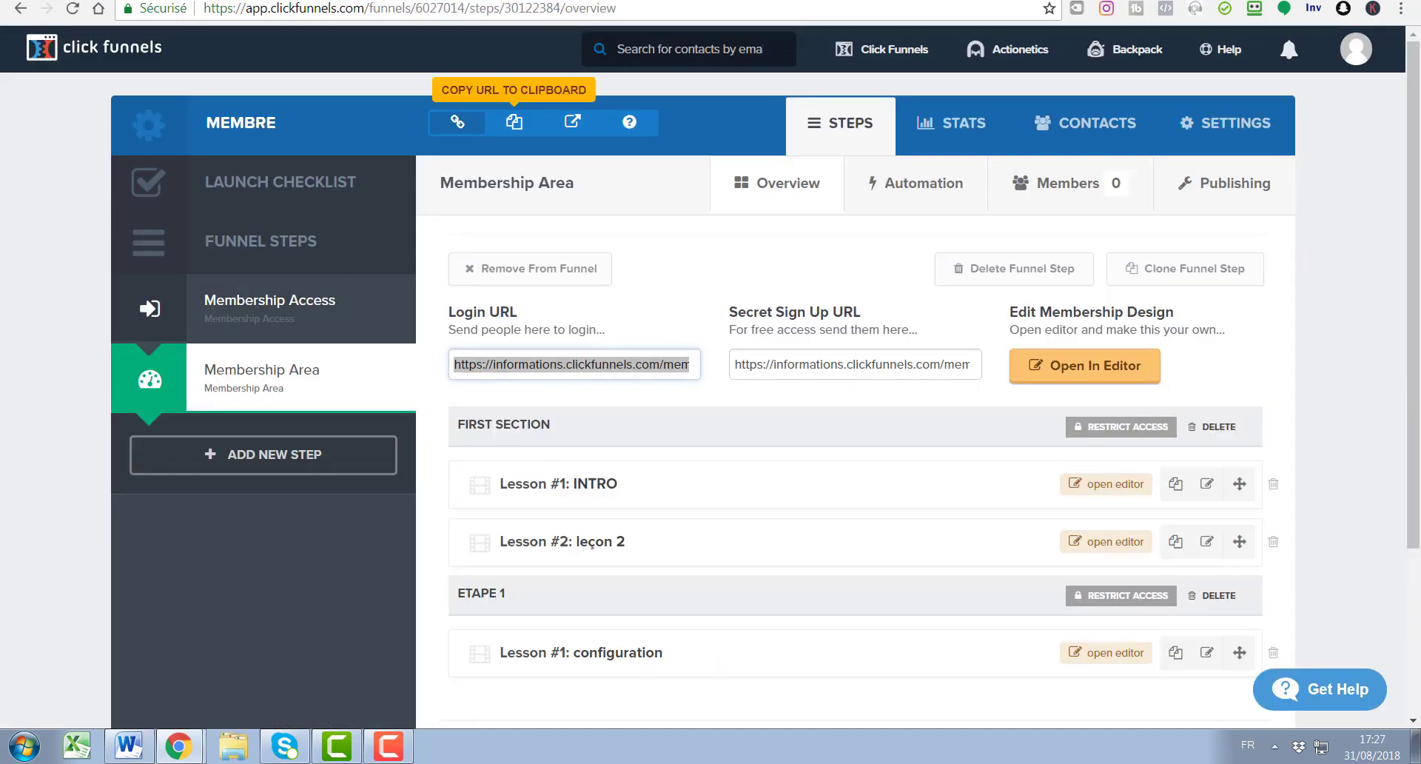
left_click(392, 0)
left_click(252, 0)
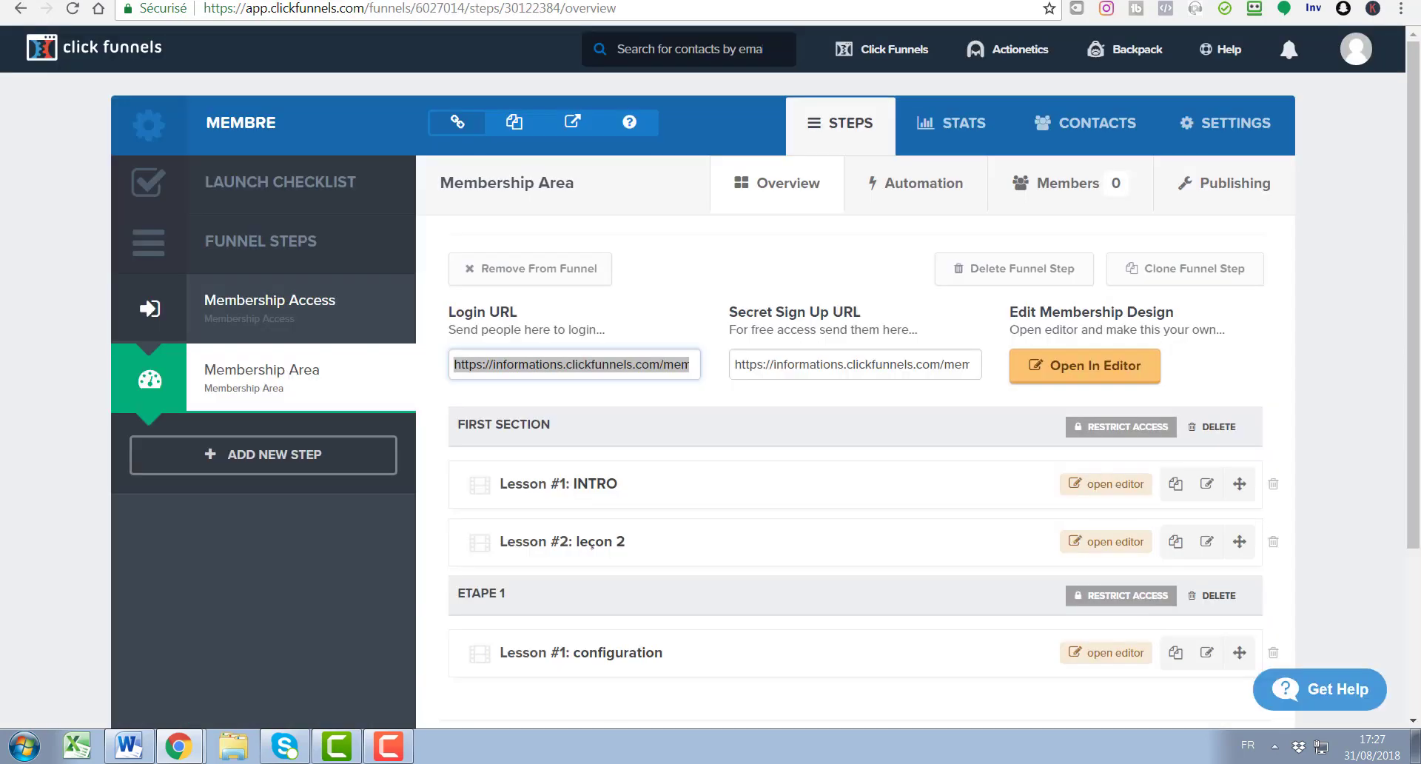
- Open the Secret Sign Up URL as a separate page, view the INTRO lesson, and return to the funnel overview
triple_click(829, 363)
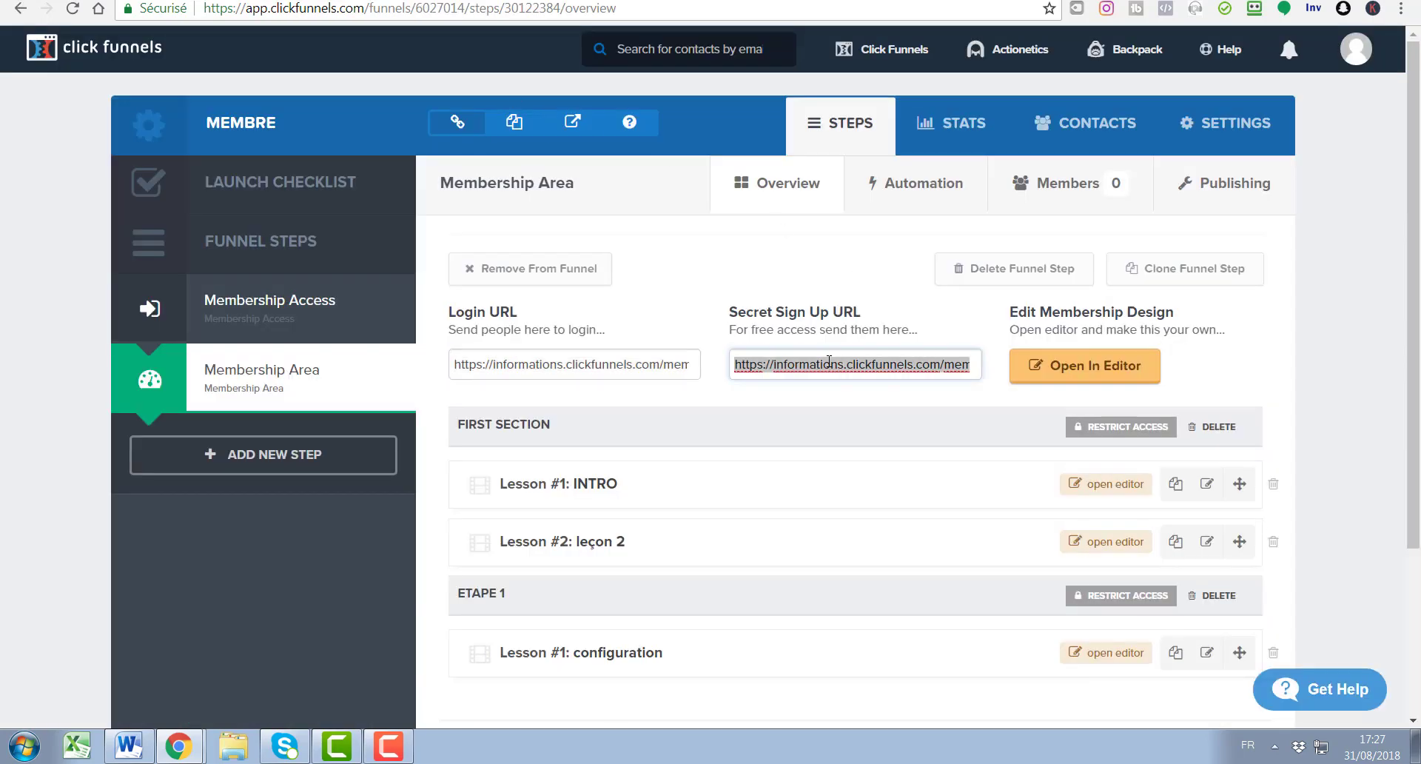
right_click(829, 363)
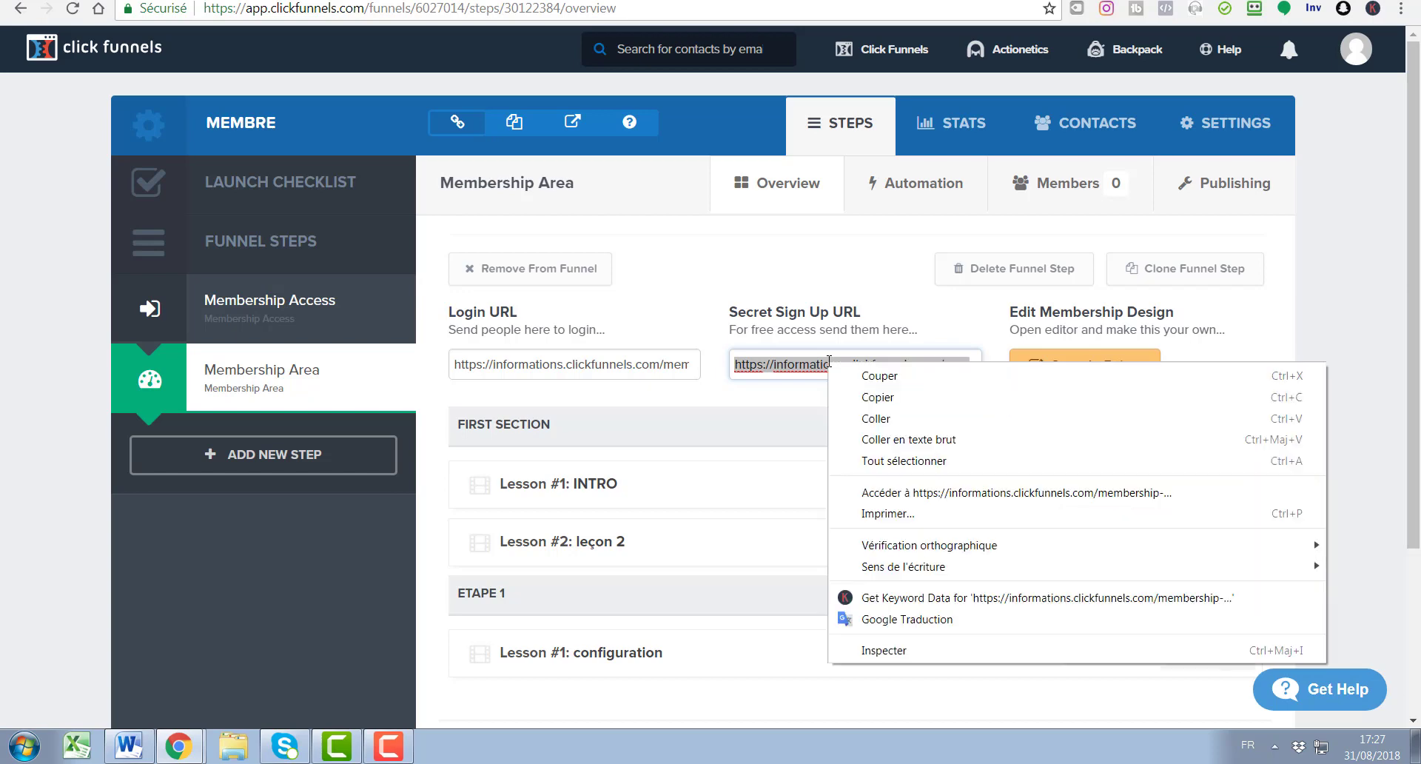
left_click(888, 498)
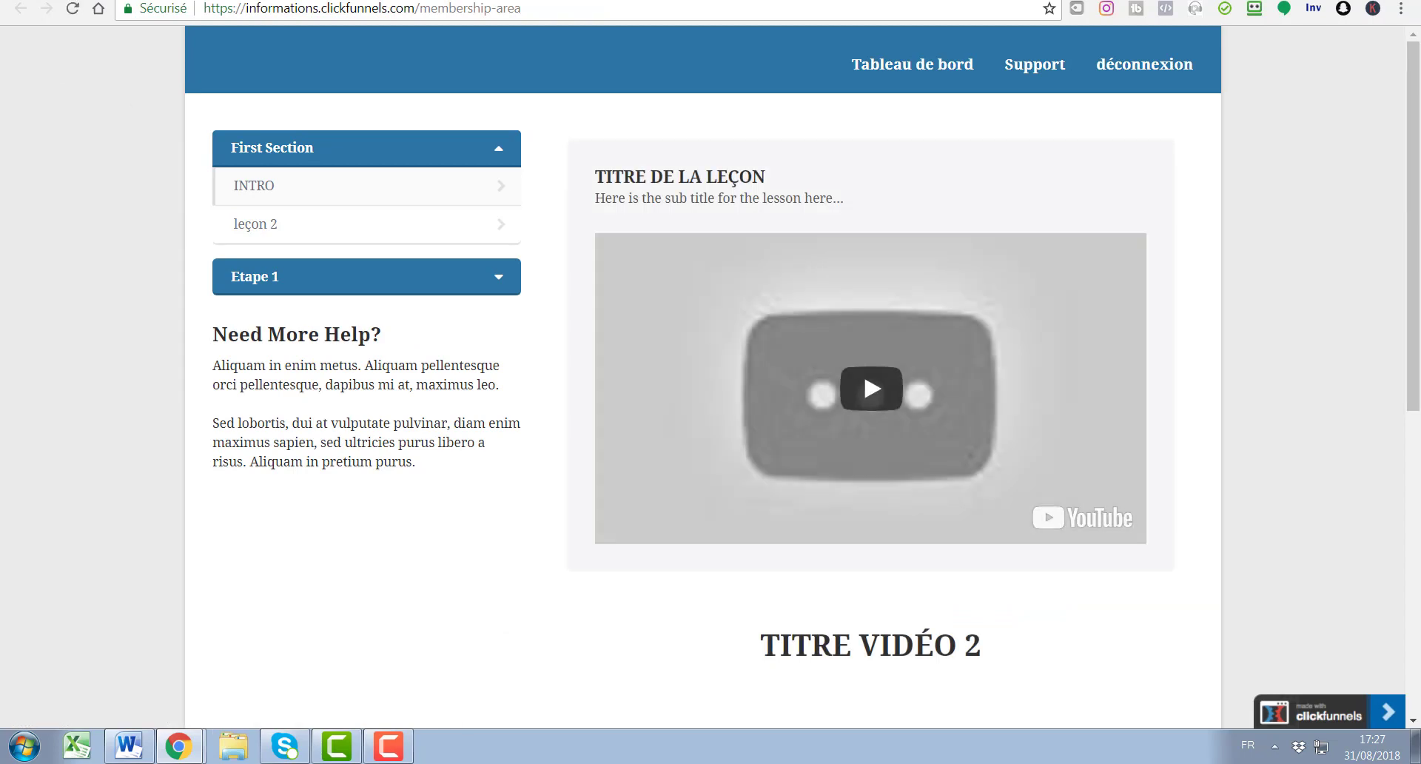
key("ctrl+shift+Tab")
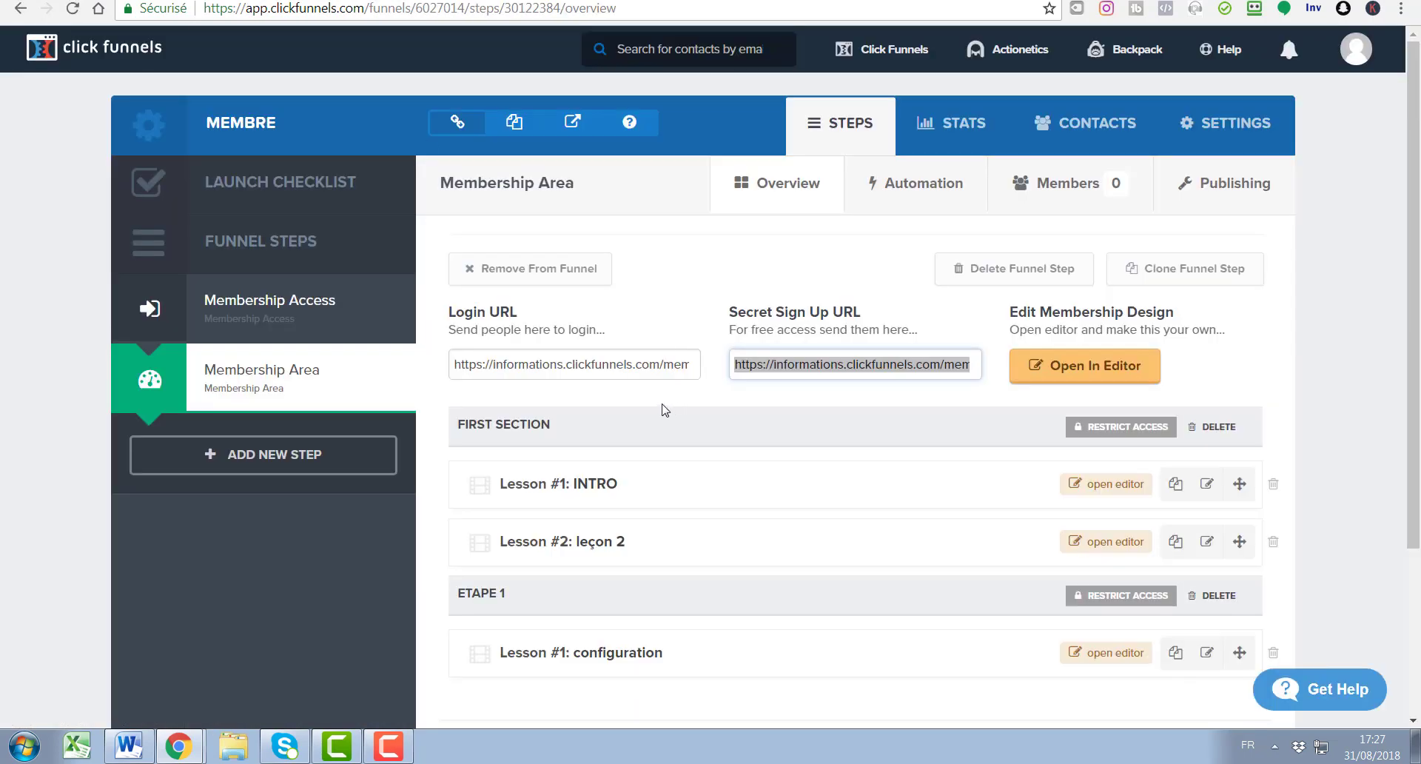
- Inspect the full Login URL, the full Secret Sign Up URL and the note about free access
left_click(495, 362)
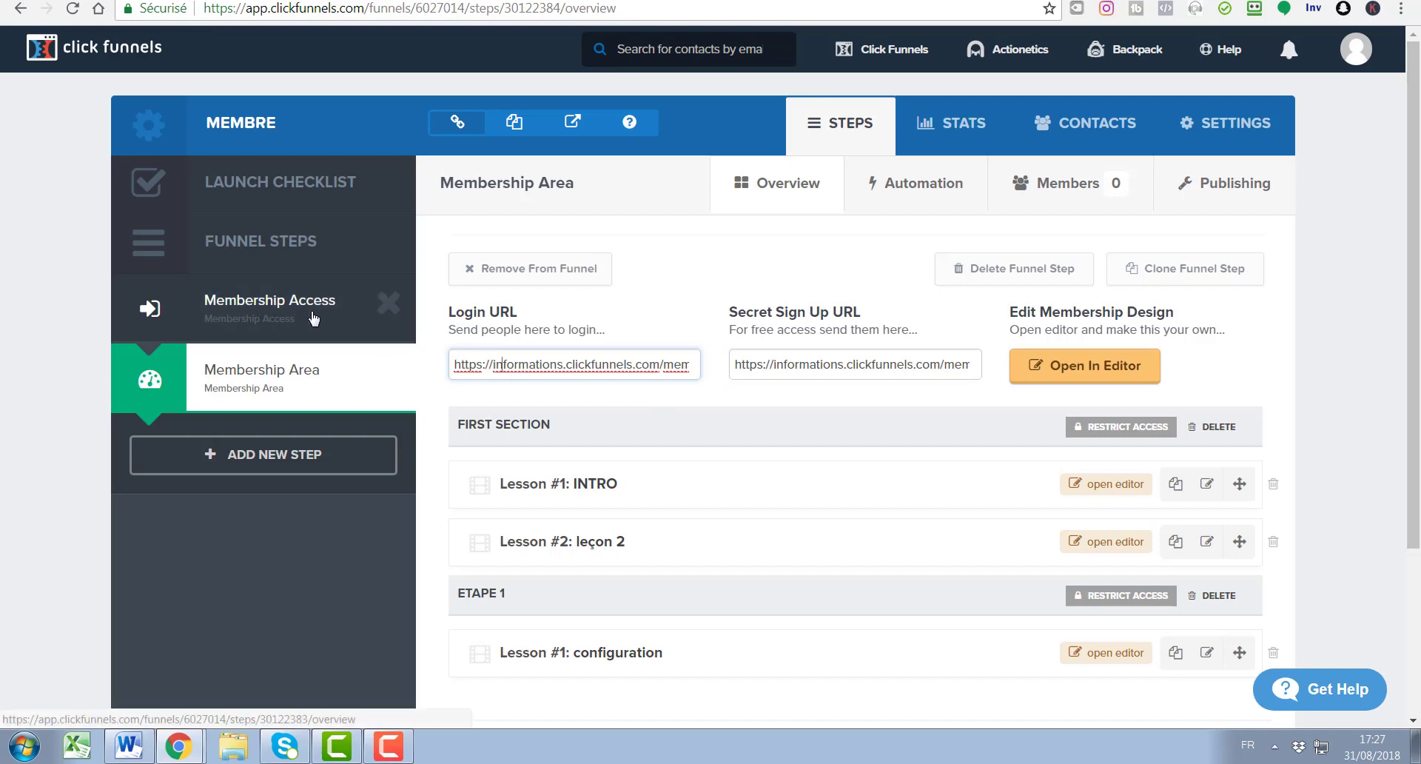
left_click_drag(453, 364, 710, 368)
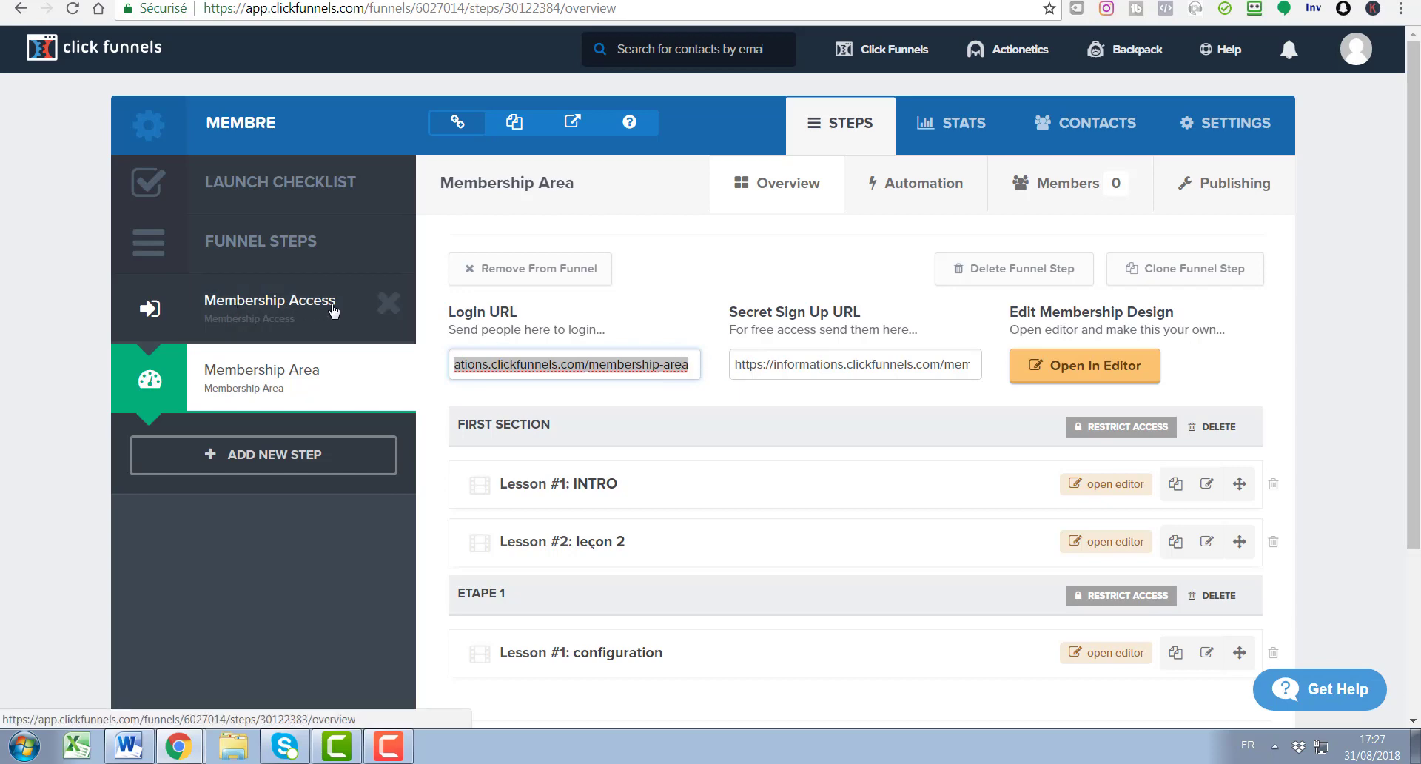
left_click(753, 364)
left_click_drag(739, 368, 1059, 403)
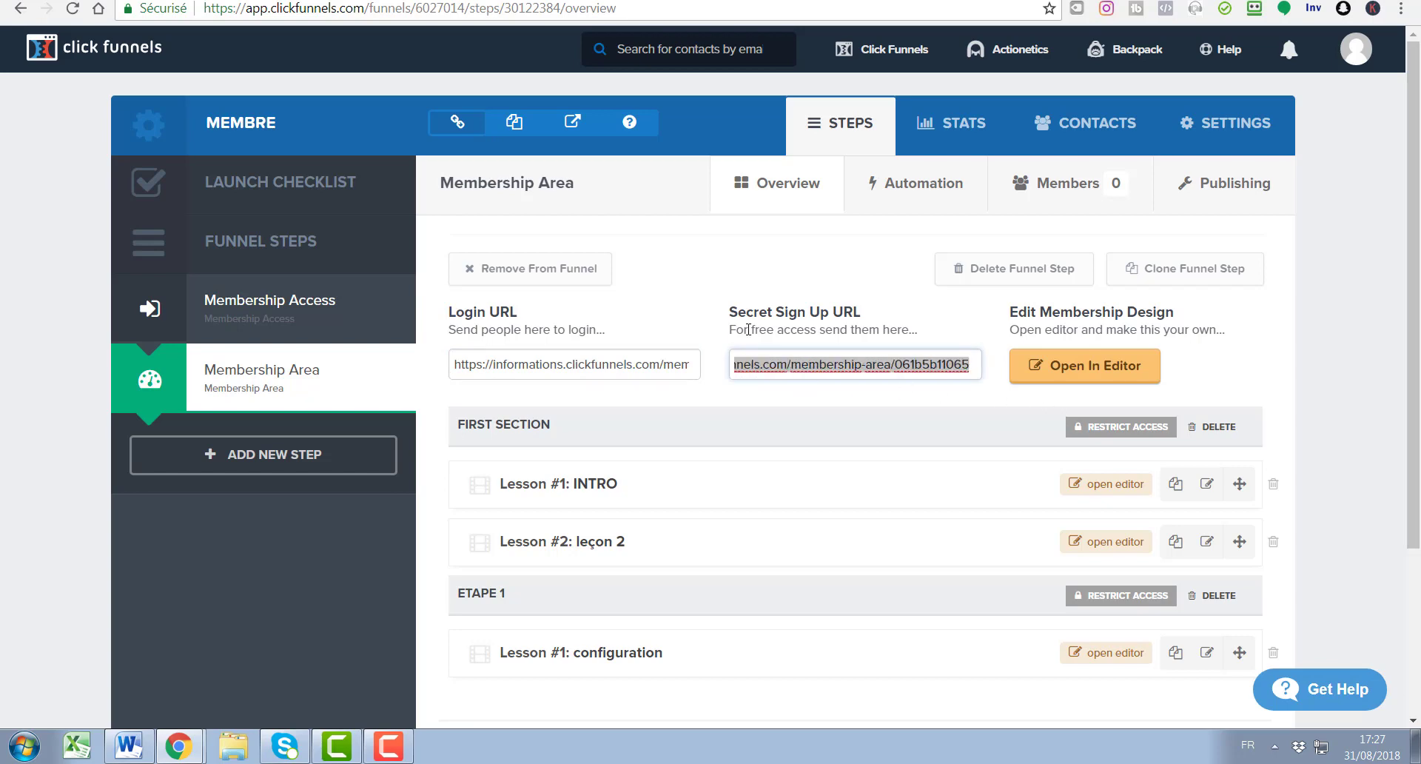
left_click_drag(749, 329, 866, 320)
left_click(867, 396)
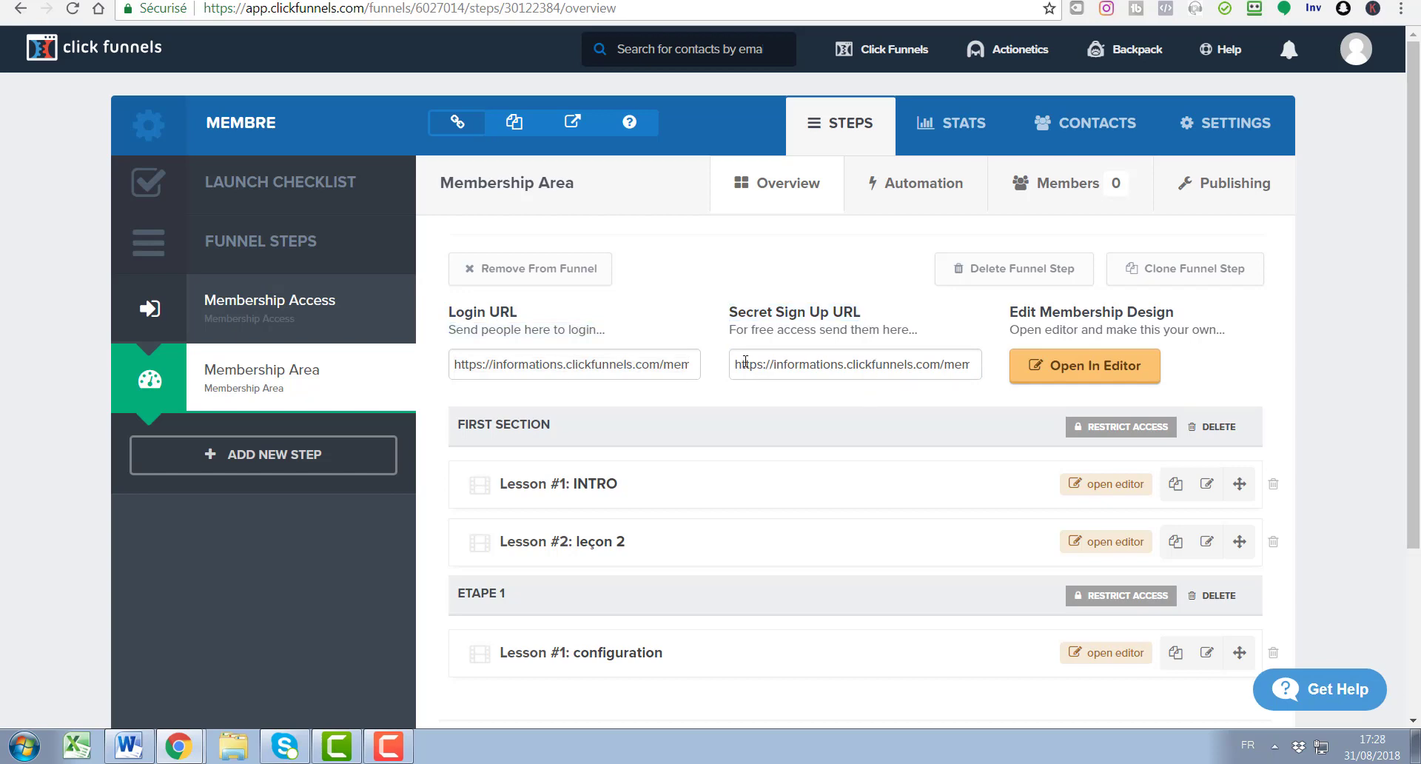
left_click_drag(739, 360, 973, 360)
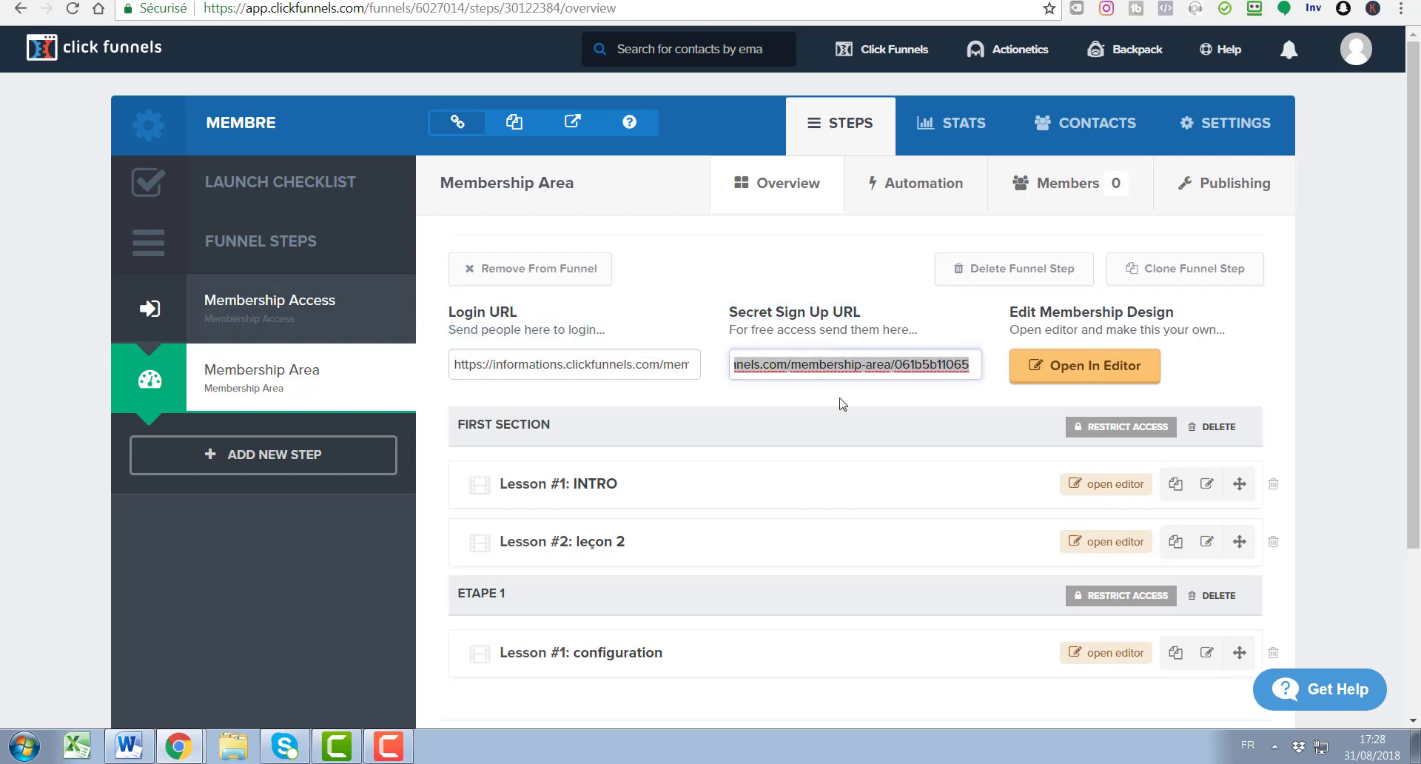
left_click(777, 401)
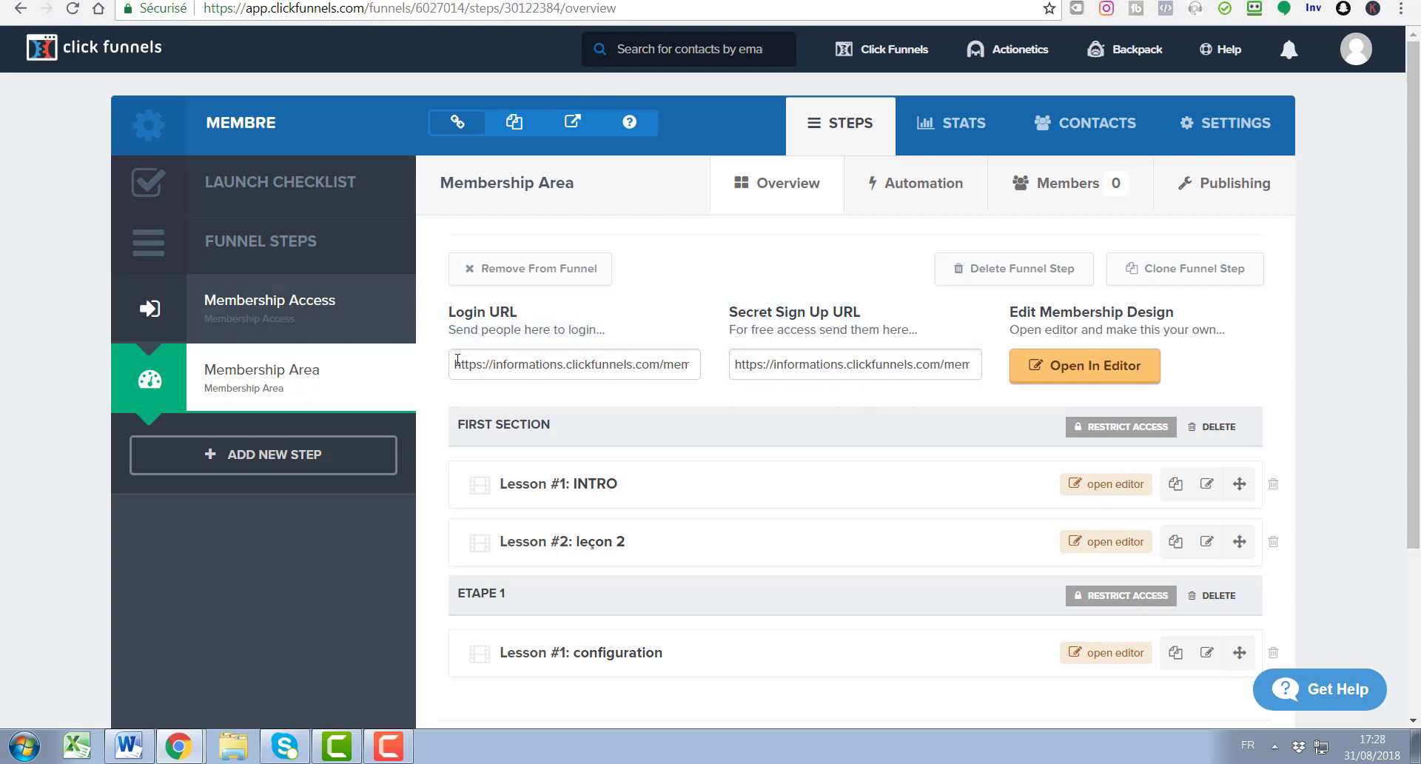
- Compare the membership-area ending of the Login URL with the access code ending the Secret Sign Up URL
left_click_drag(457, 360, 716, 379)
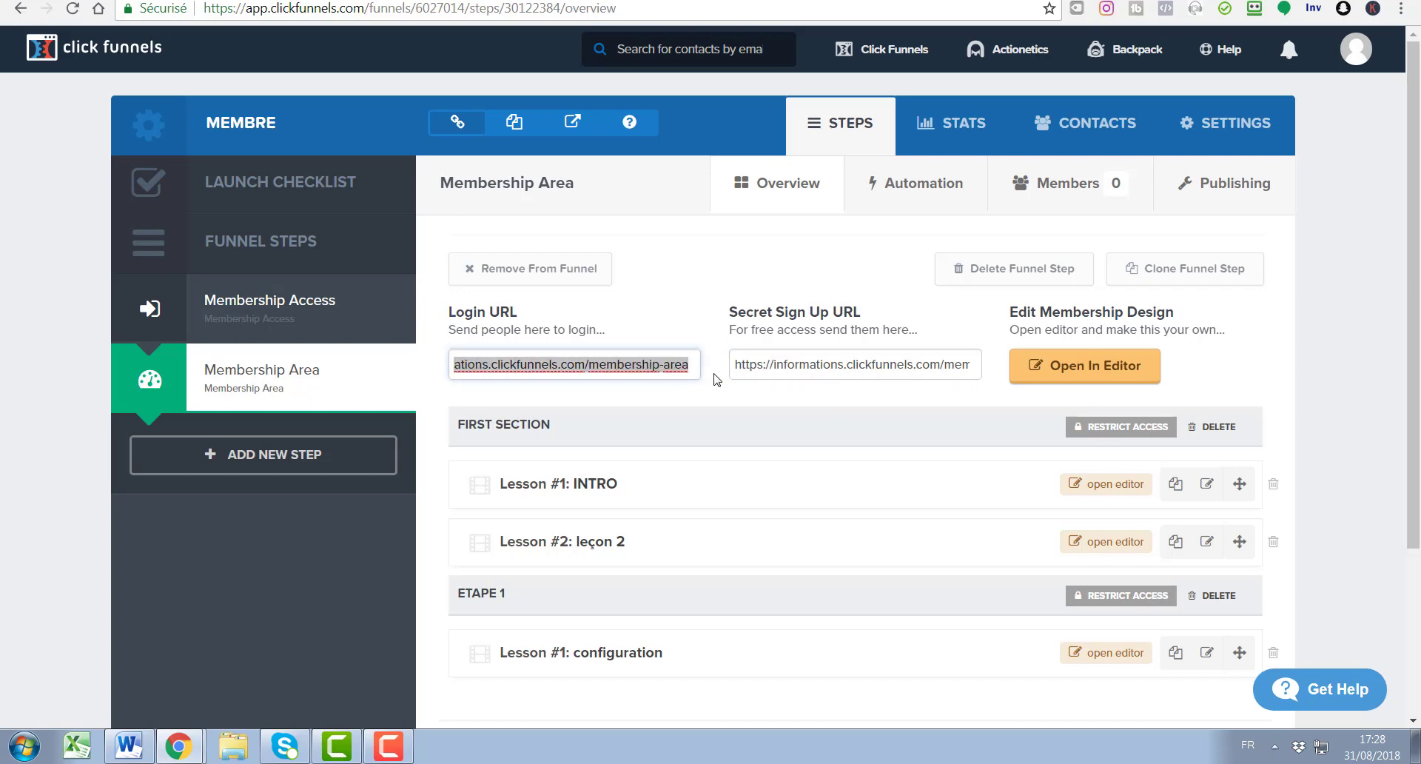
left_click(613, 384)
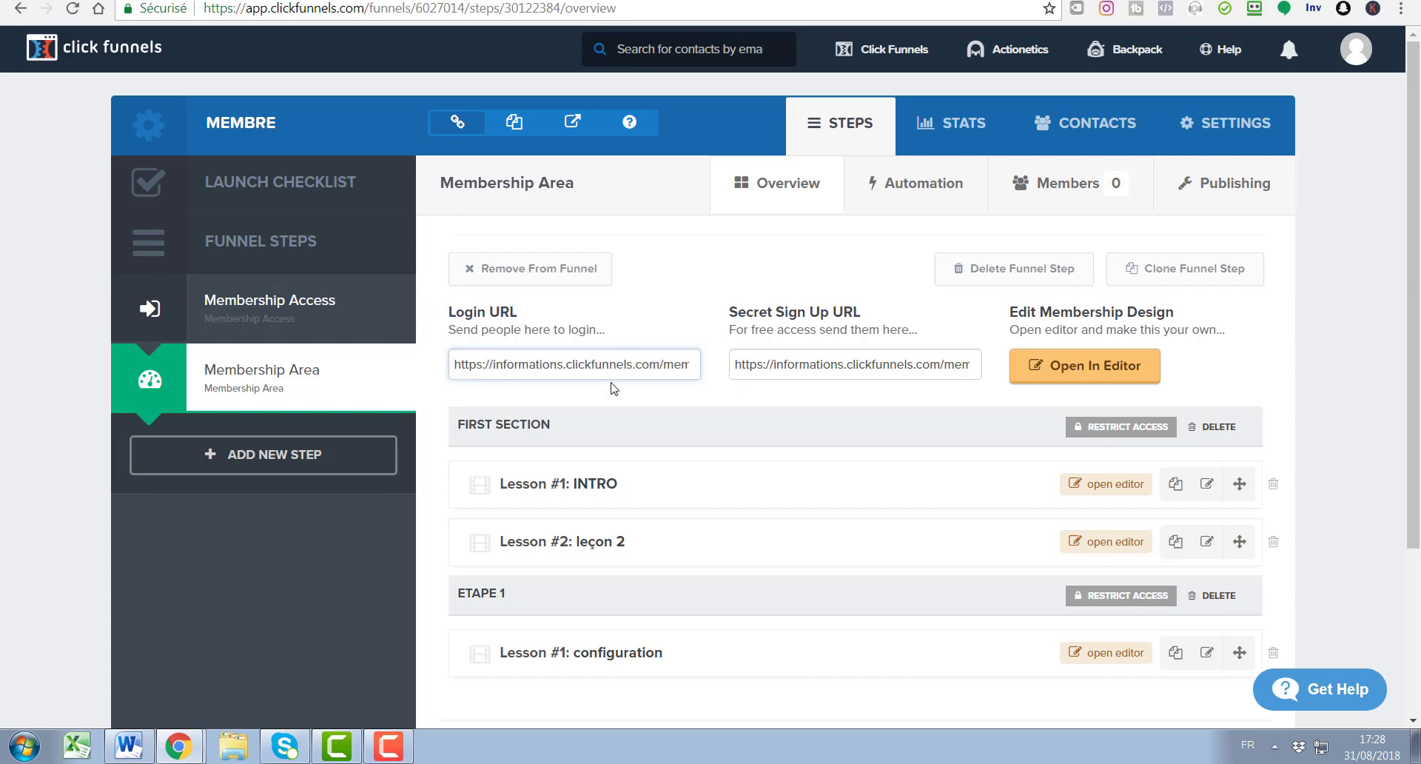
left_click_drag(677, 373, 679, 378)
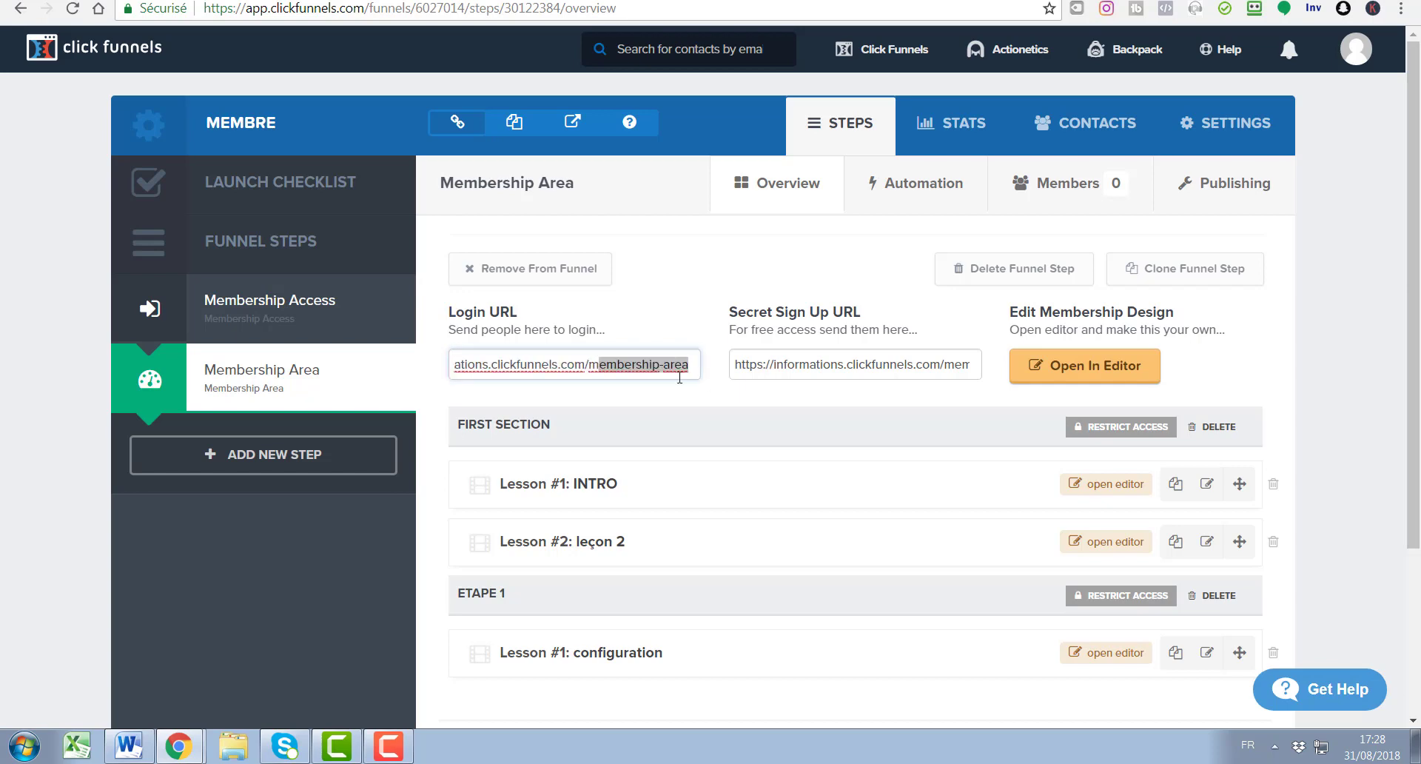
left_click_drag(898, 378, 983, 364)
left_click(901, 361)
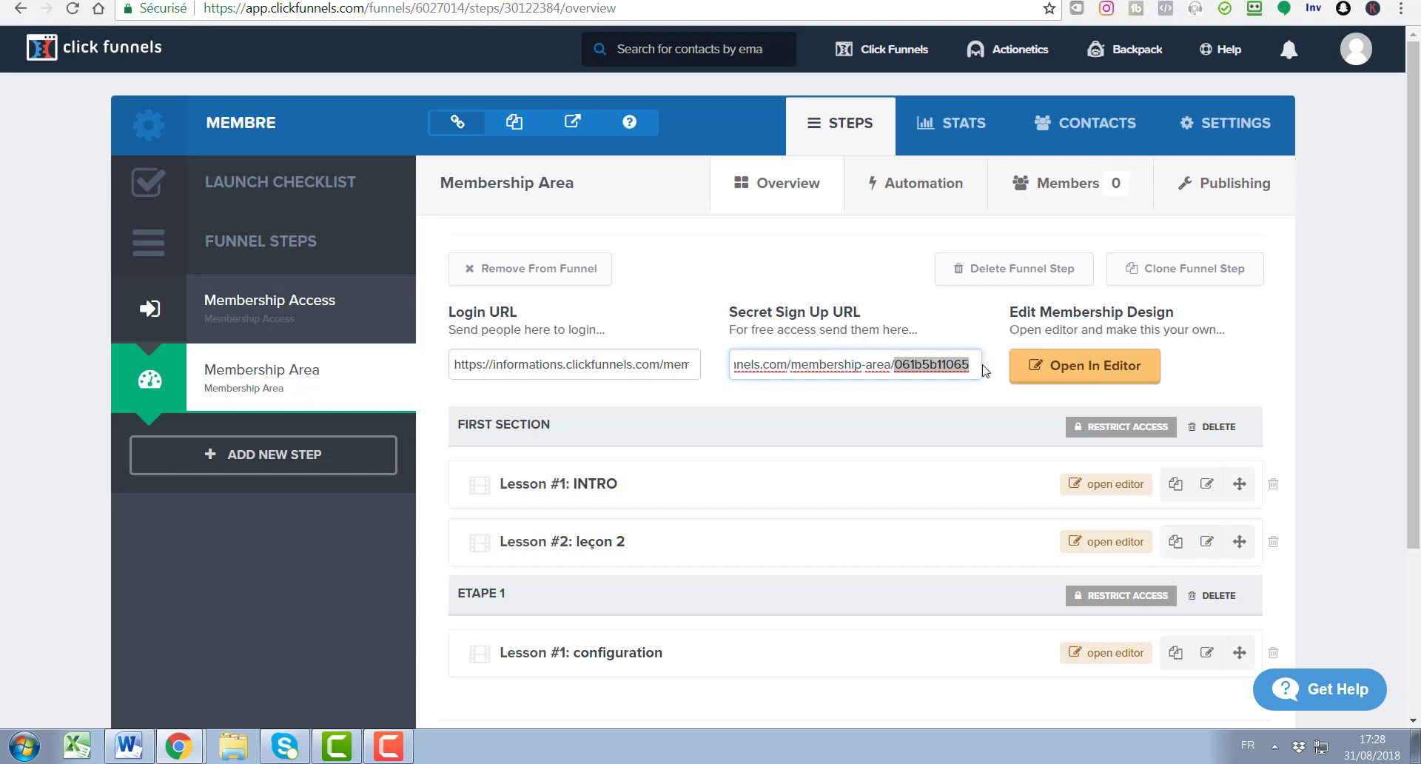
- Check the published membership page, return to the funnel overview, and look over its lesson sections and lessons
left_click(474, 1)
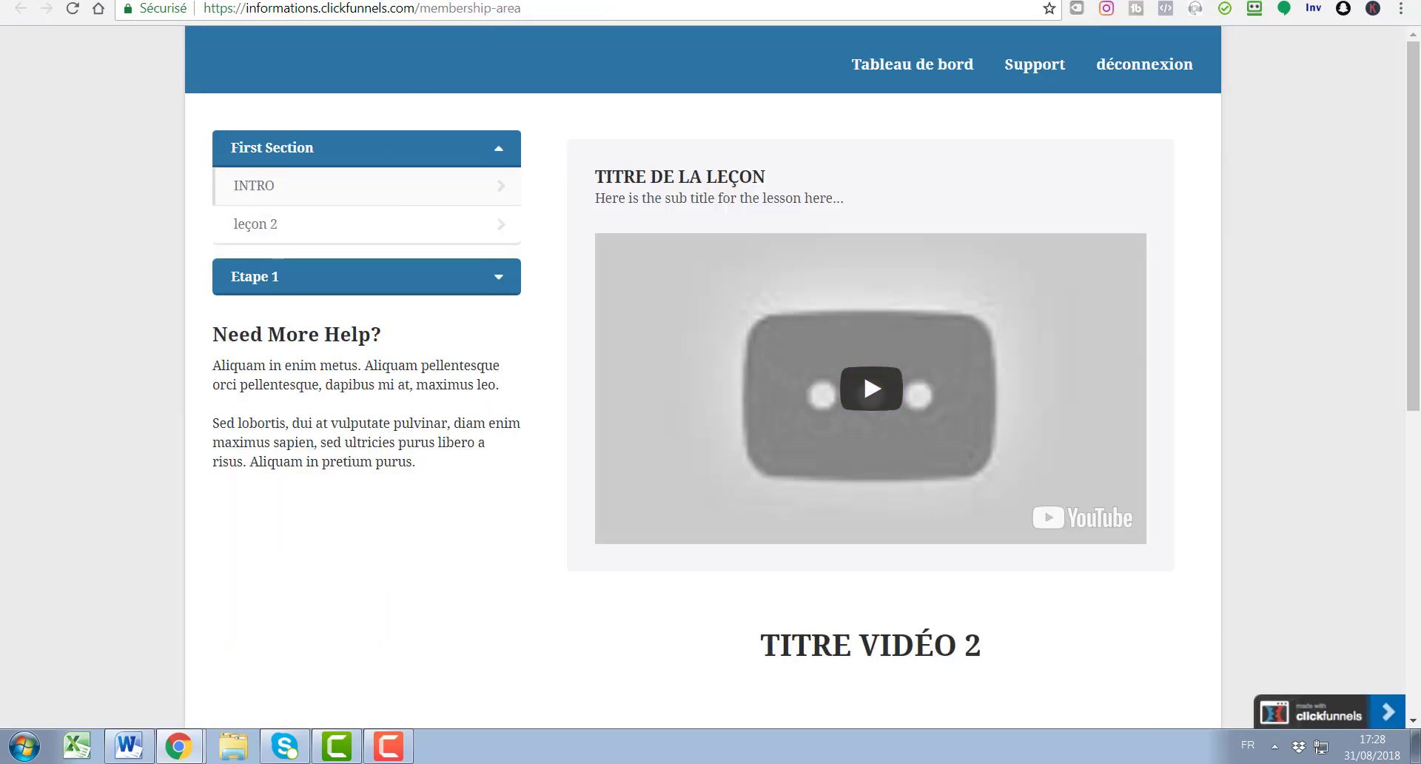
left_click(296, 1)
scroll(1023, 327, "down", 3)
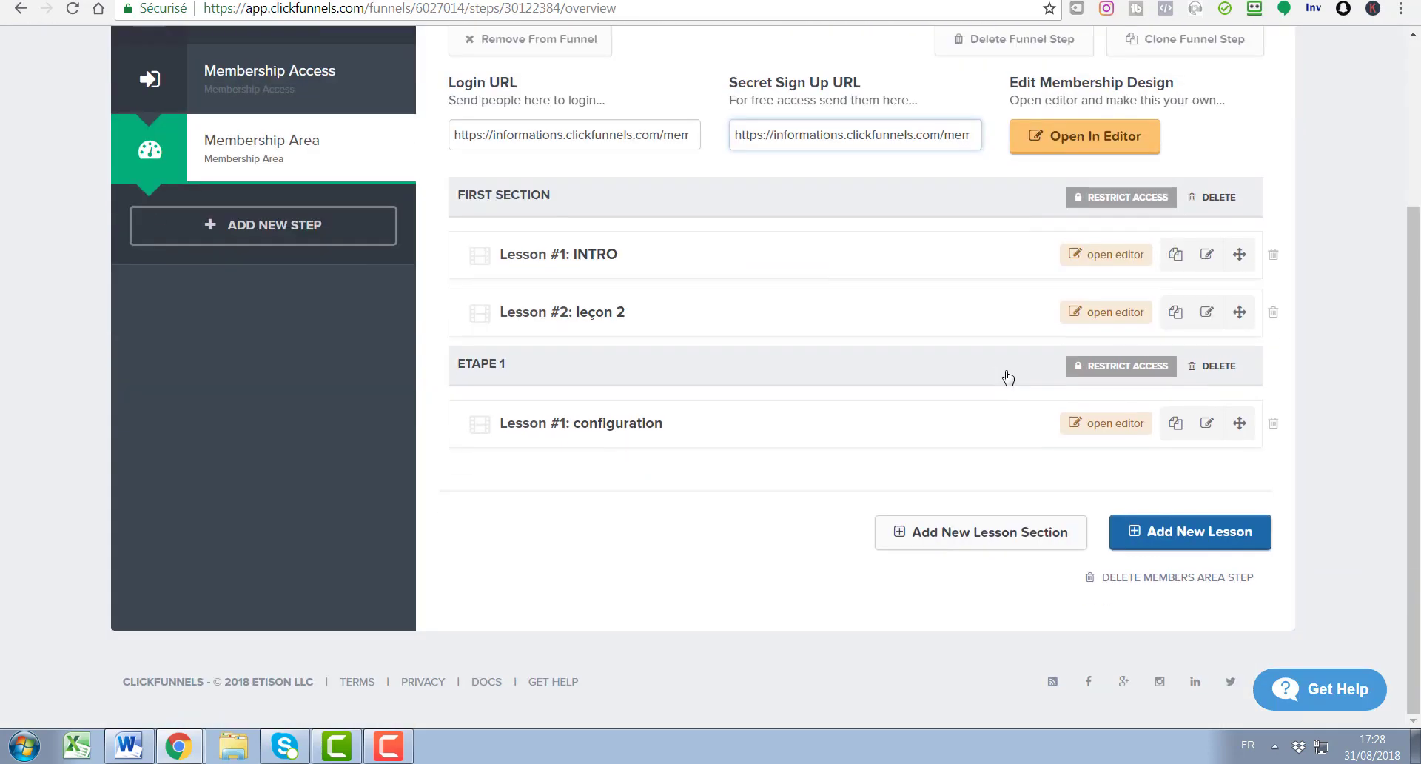
scroll(1008, 378, "up", 3)
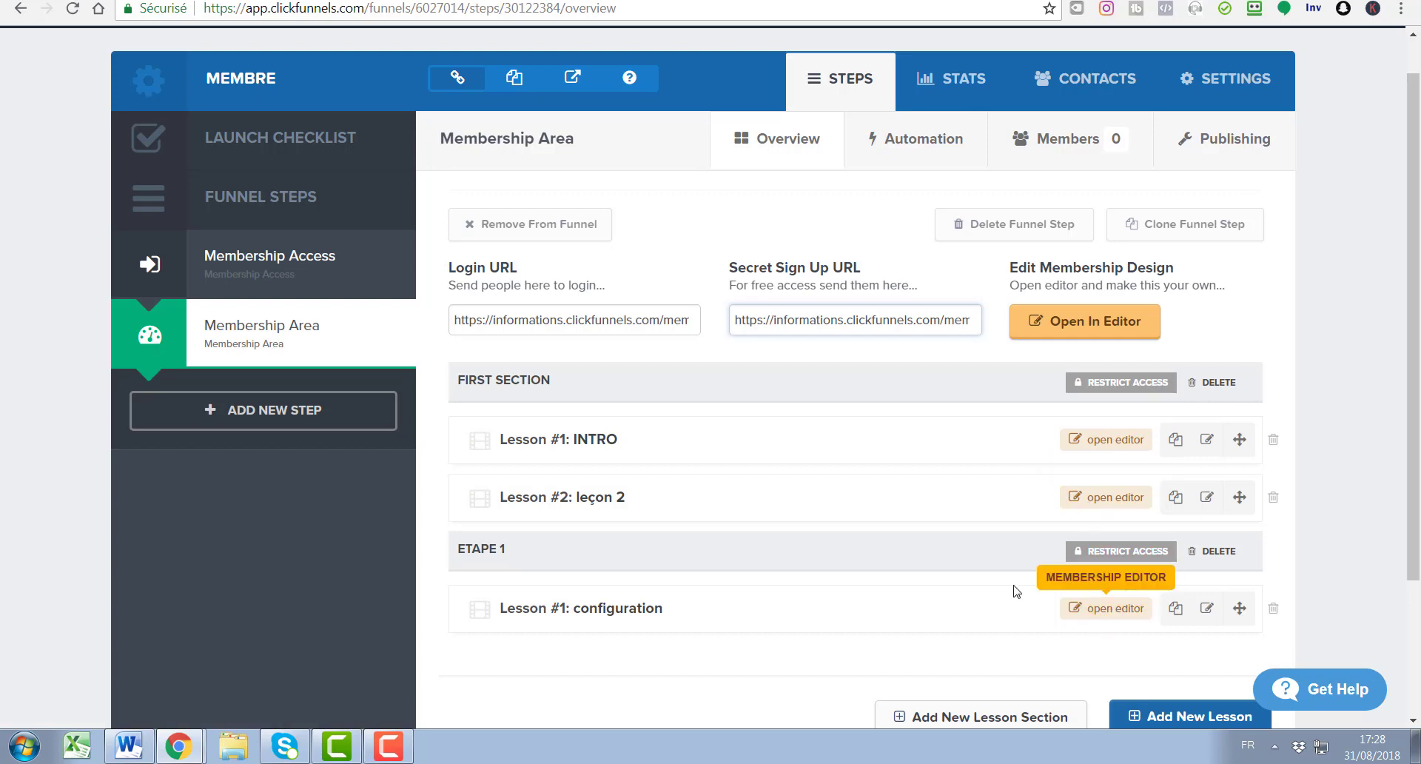
- Switch to the published membership area, collapse First Section in the lesson menu, and look through the page's videos
left_click(285, 1)
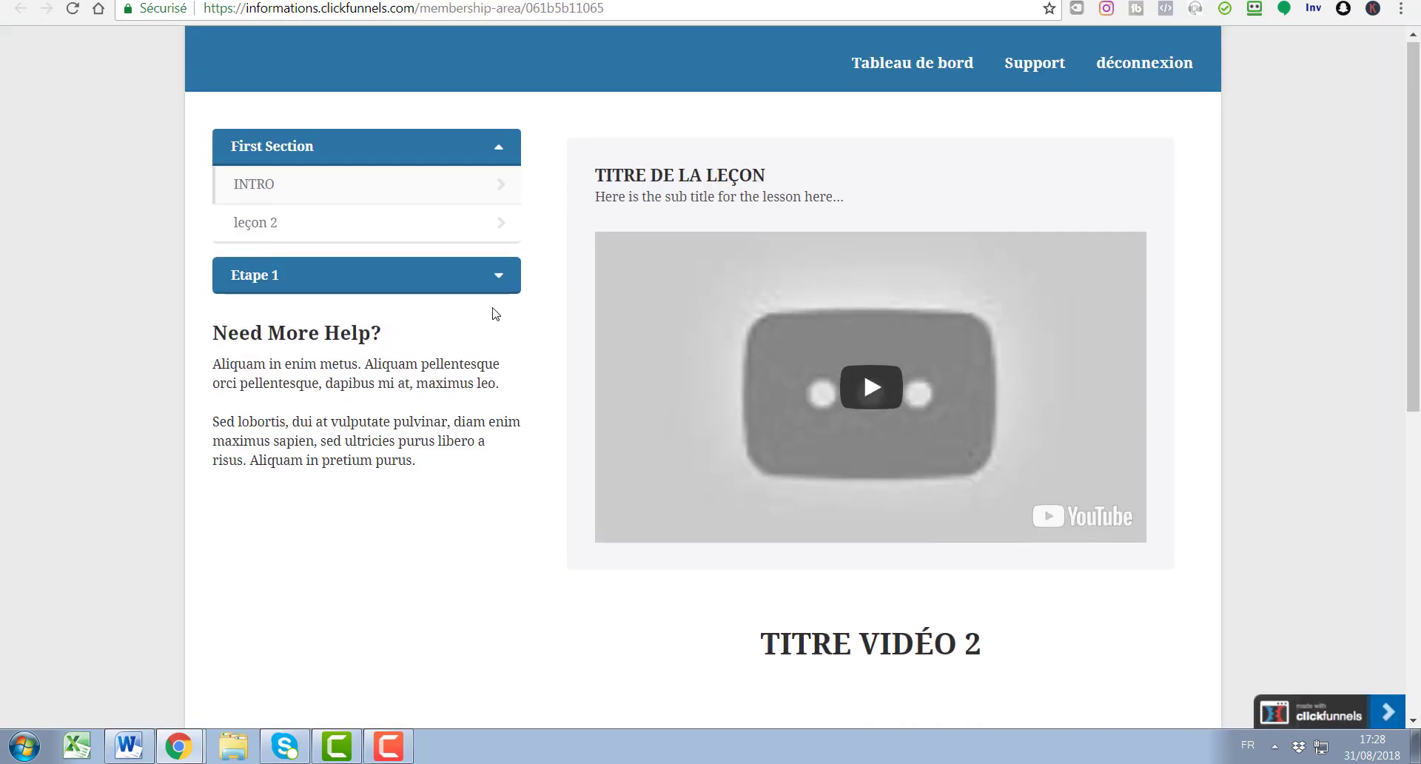
left_click(497, 150)
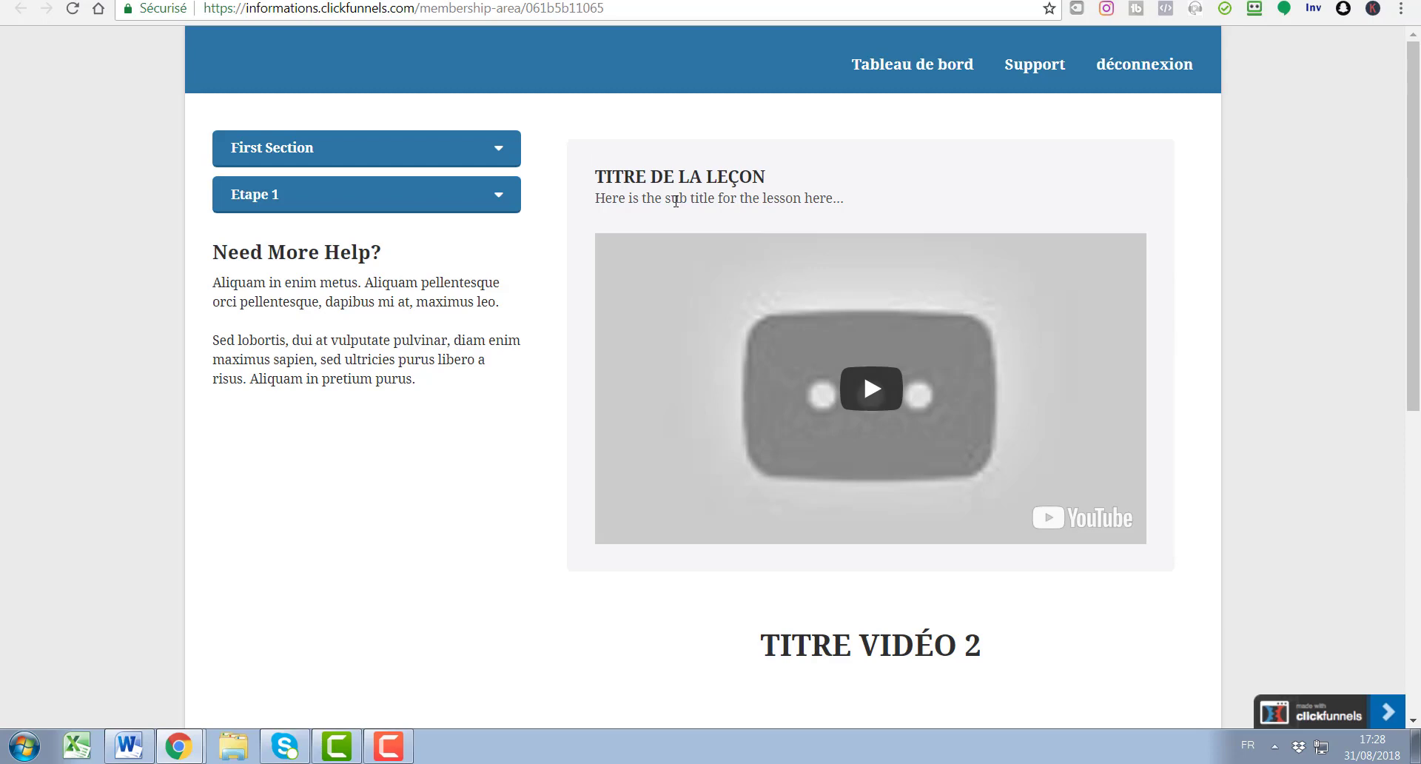
scroll(1079, 378, "down", 4)
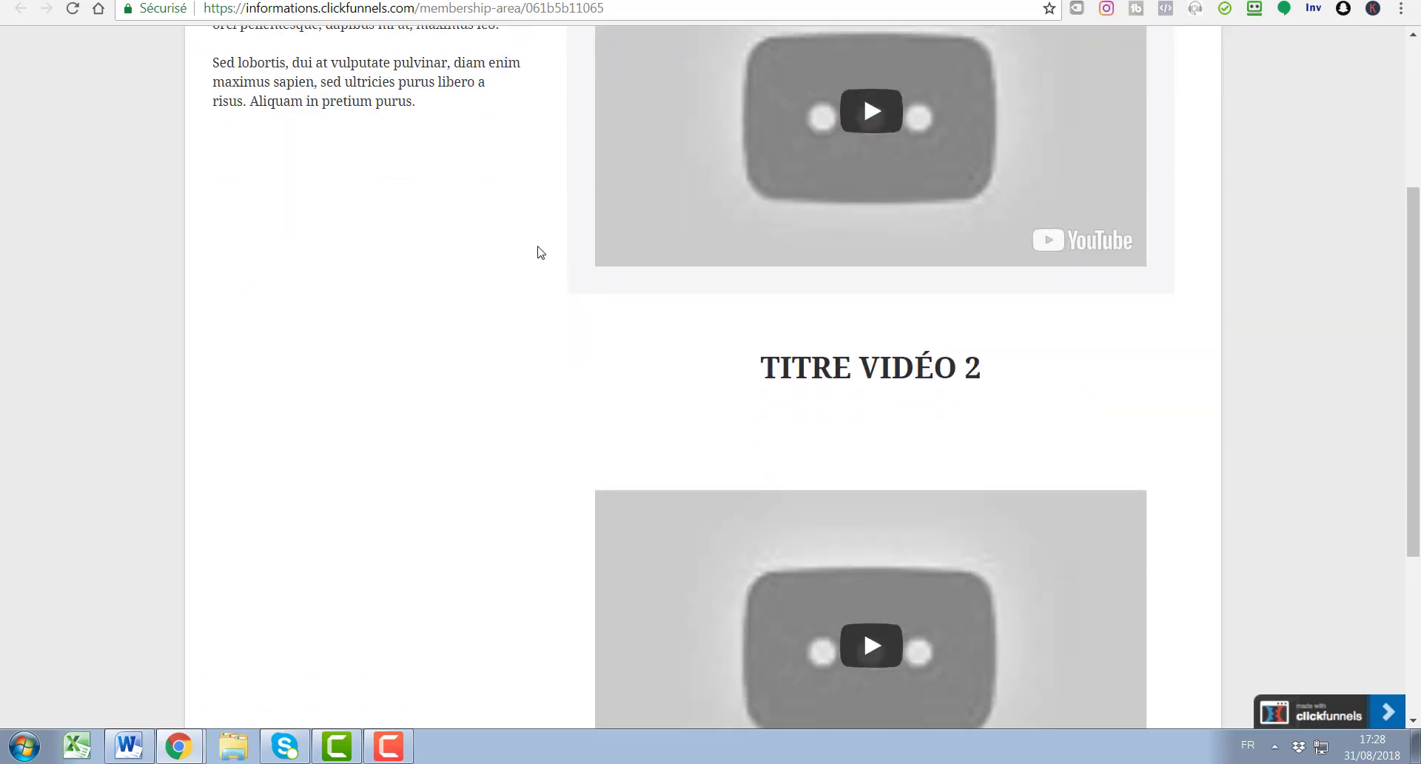
scroll(555, 256, "up", 4)
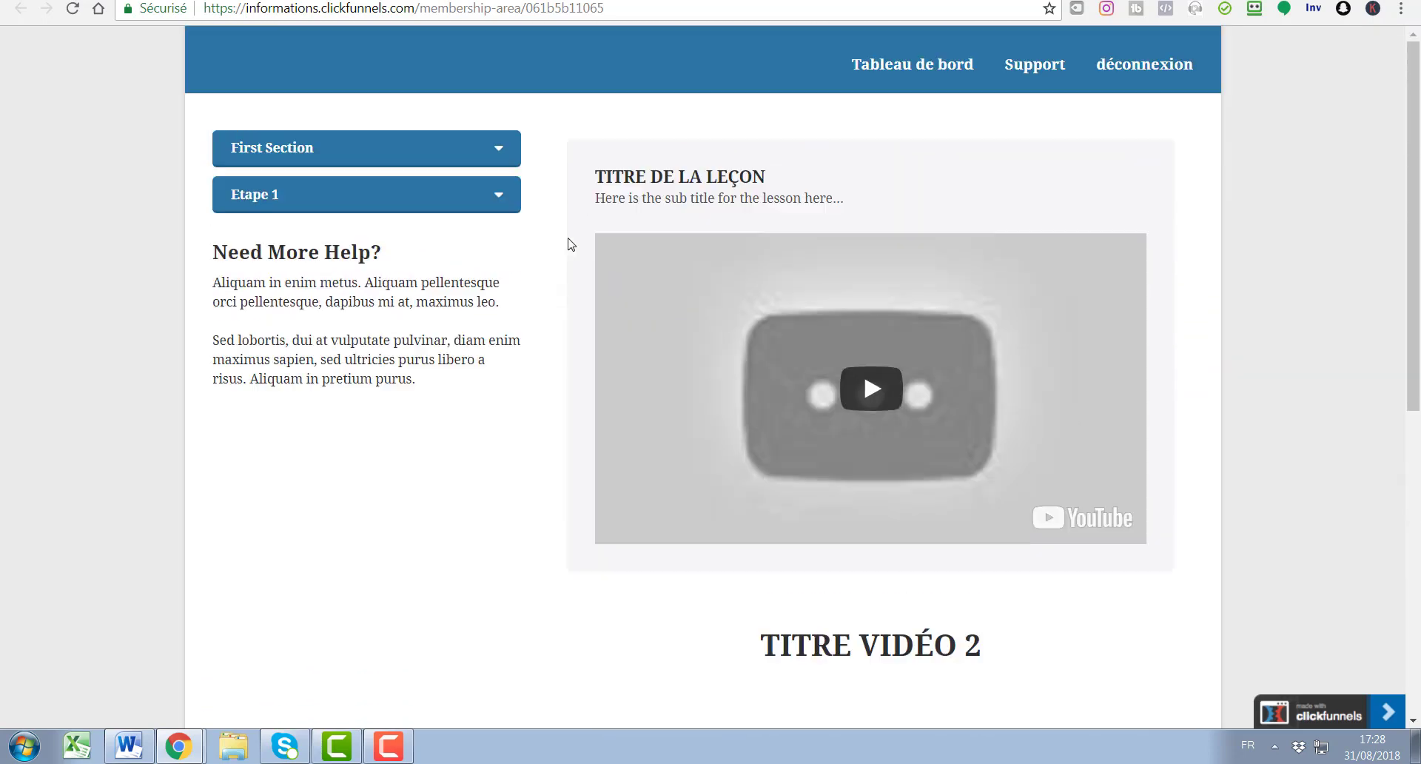